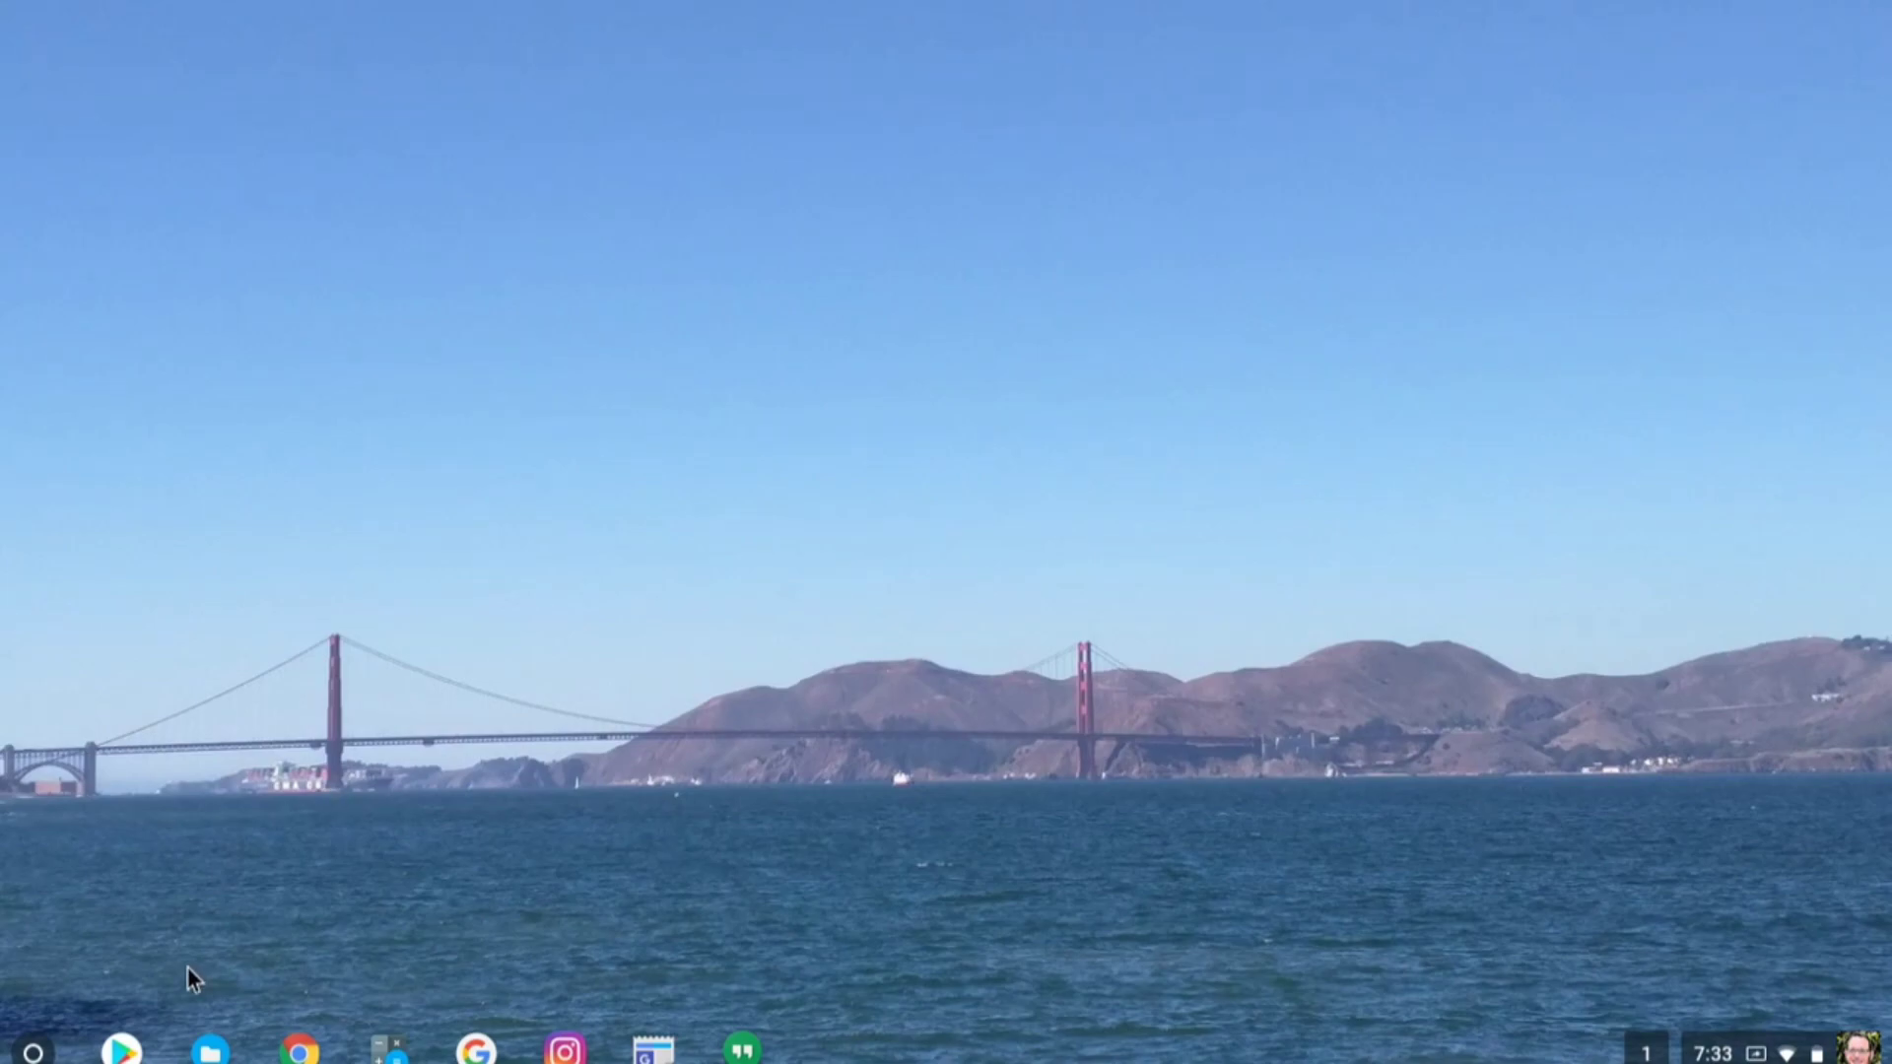
- Open Google Calendar and use the mini calendar to reach the day view of Sunday, October 8
left_click(294, 1051)
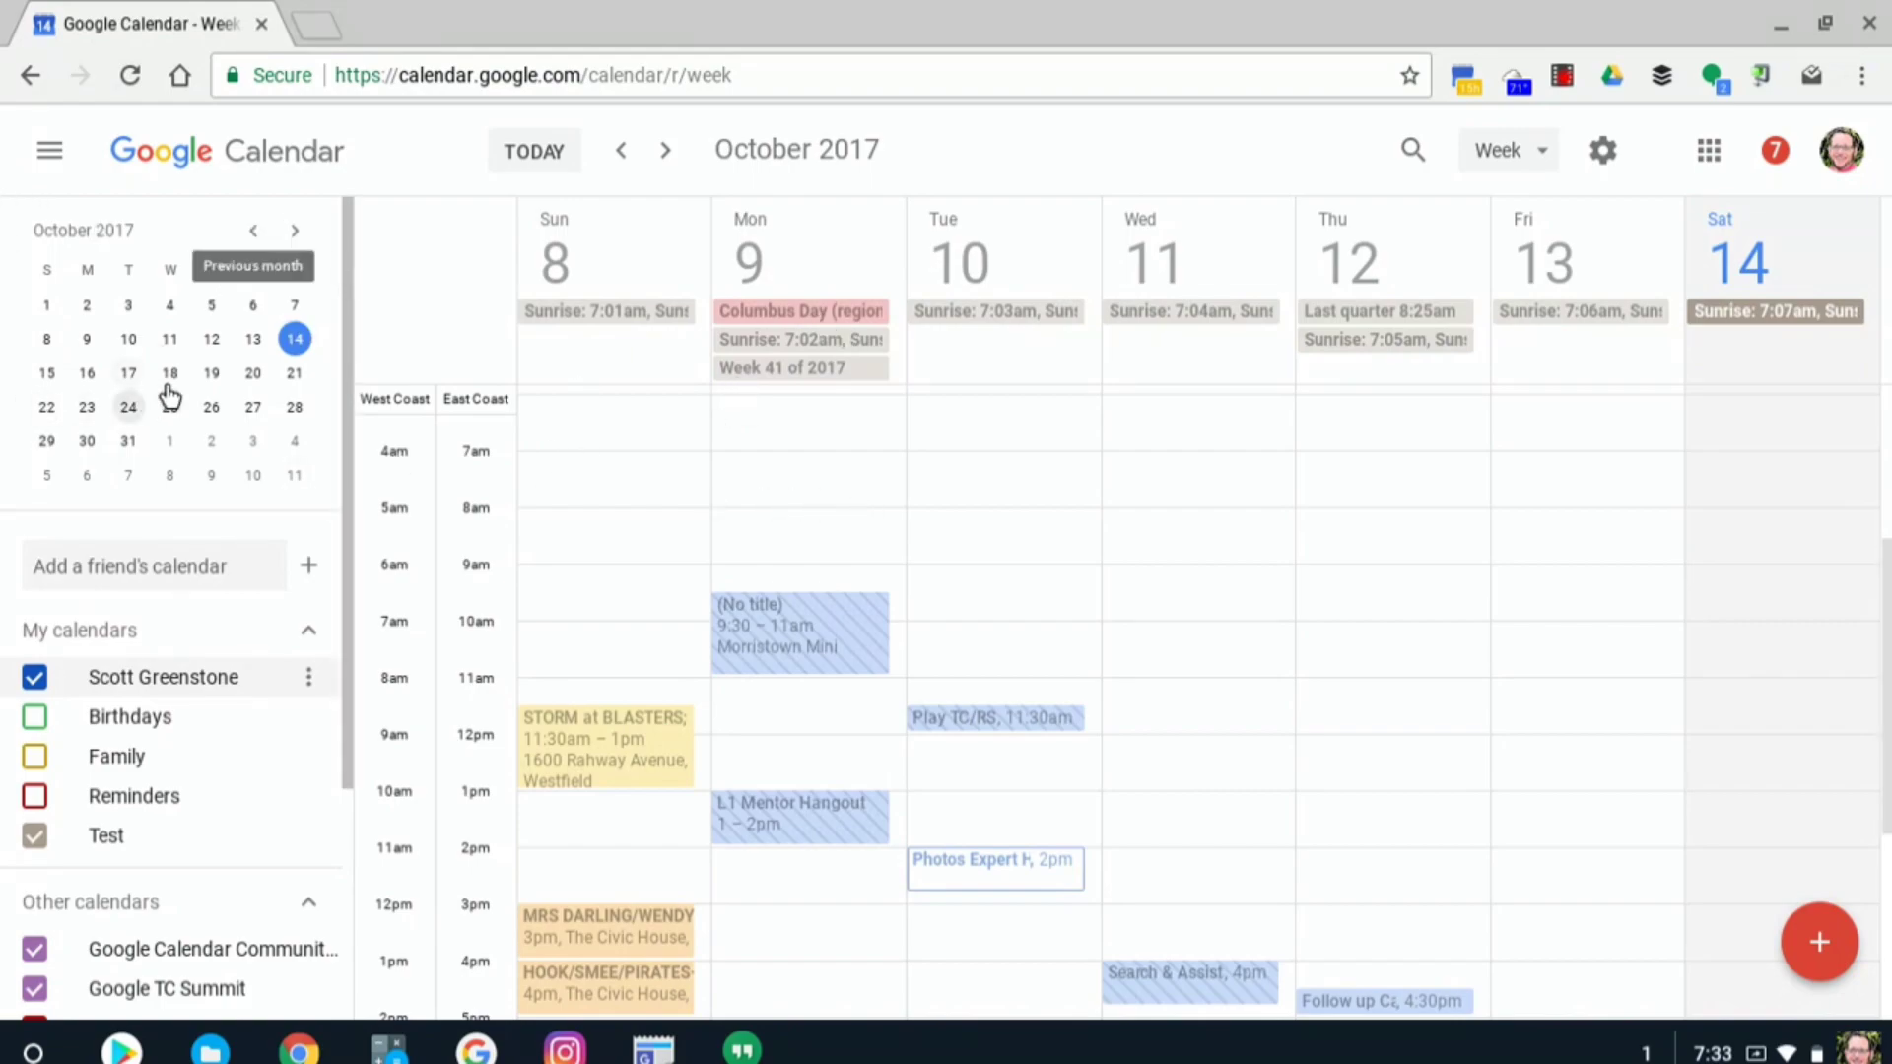
left_click(89, 309)
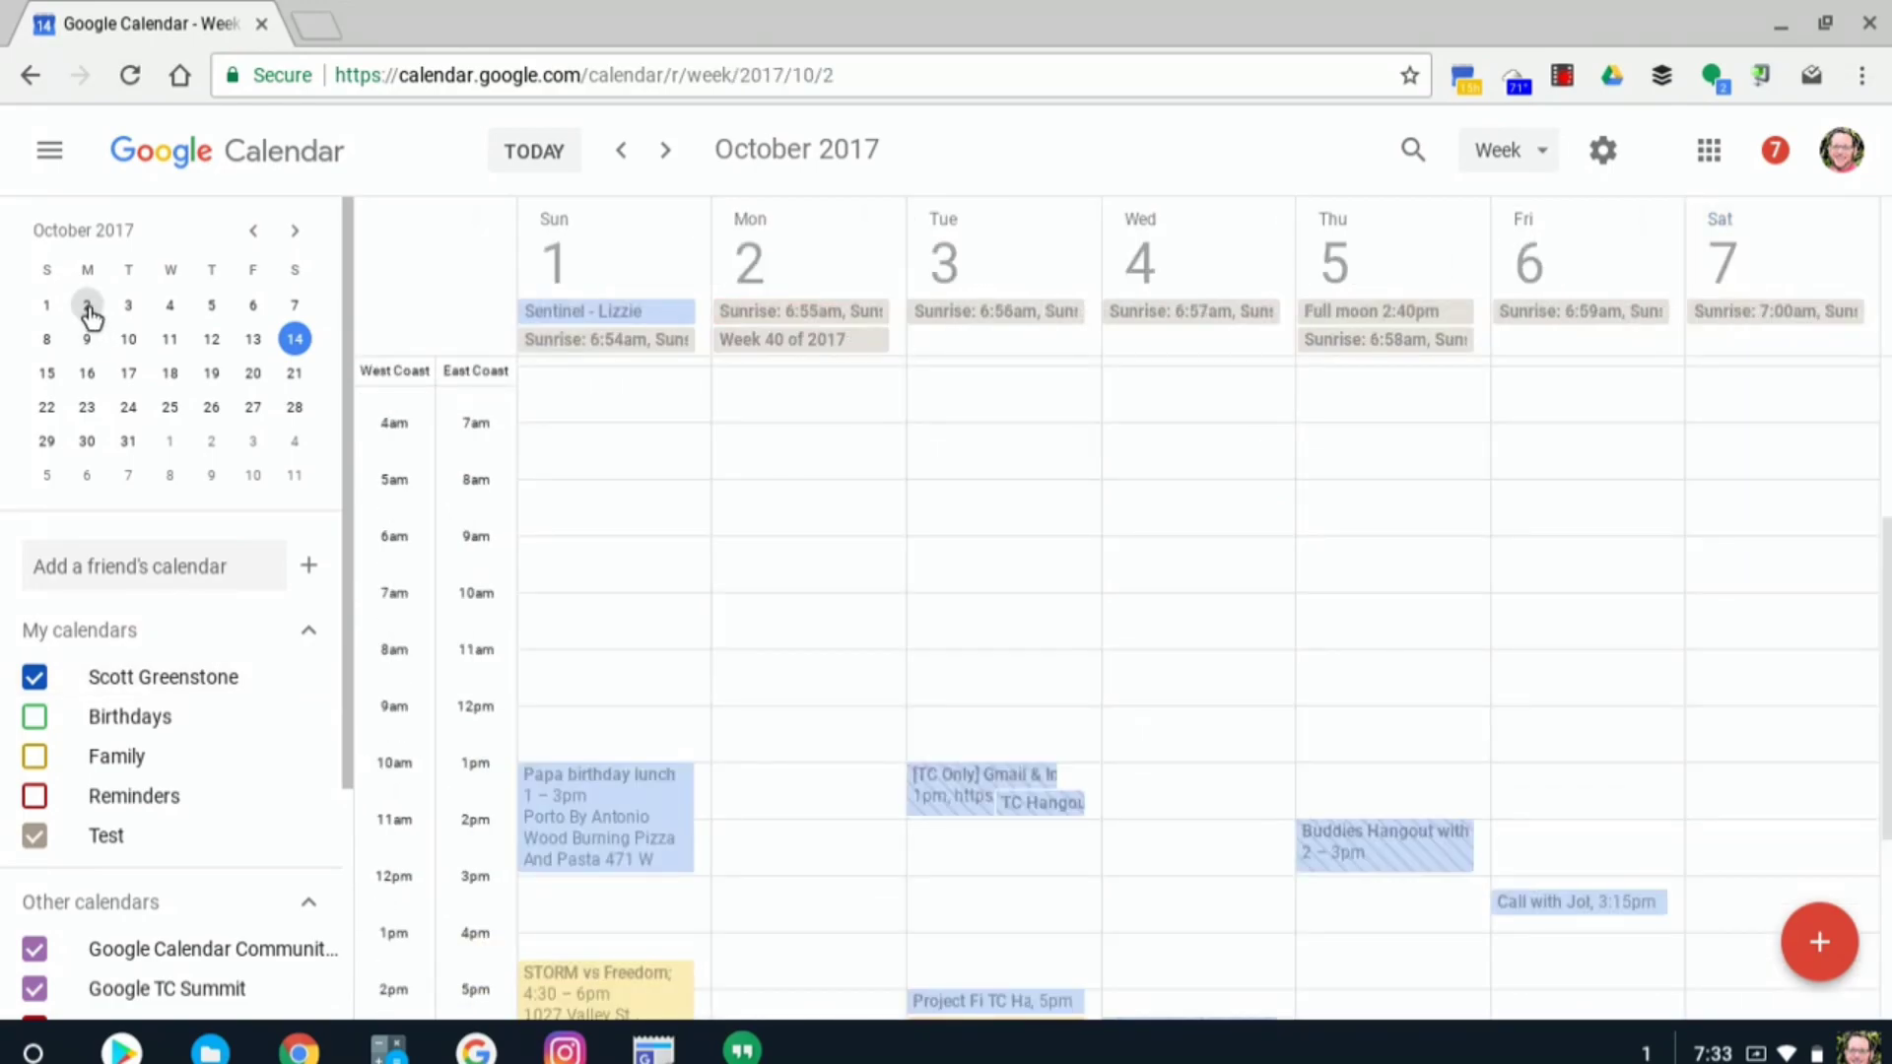
left_click(88, 311)
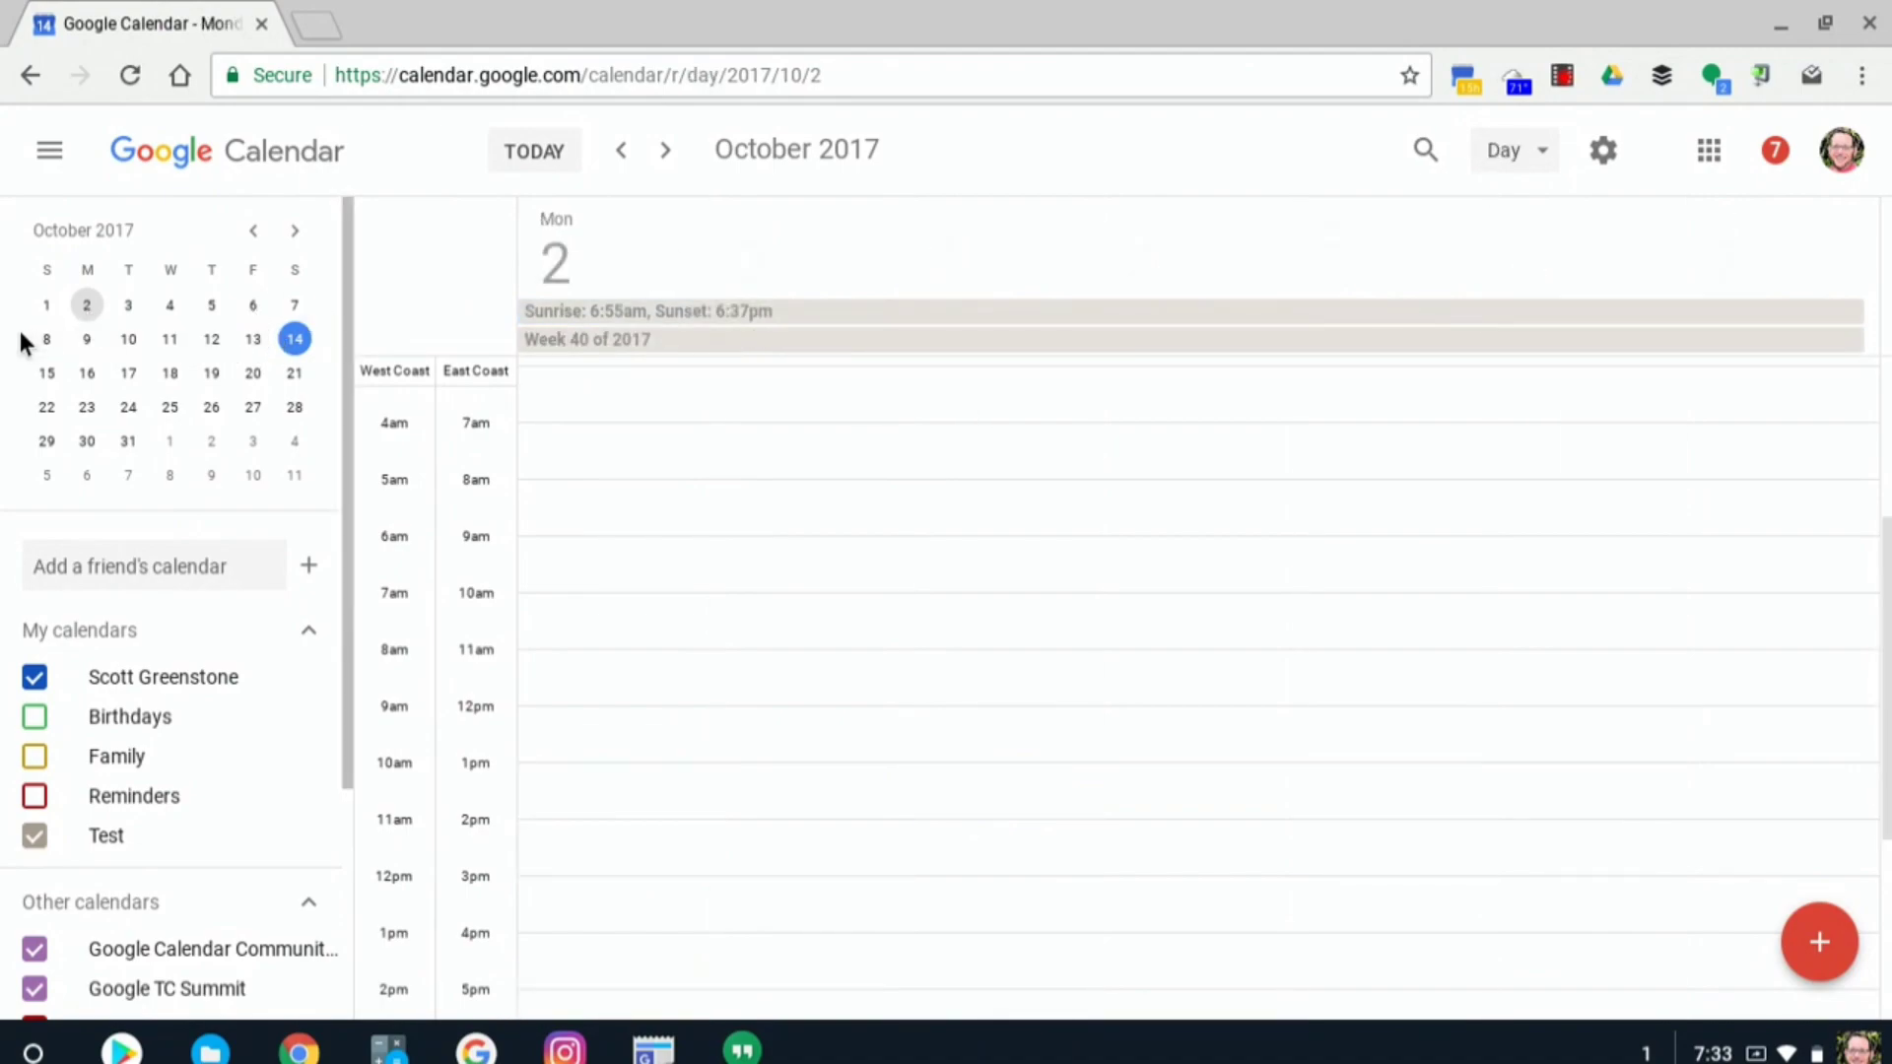
left_click(86, 340)
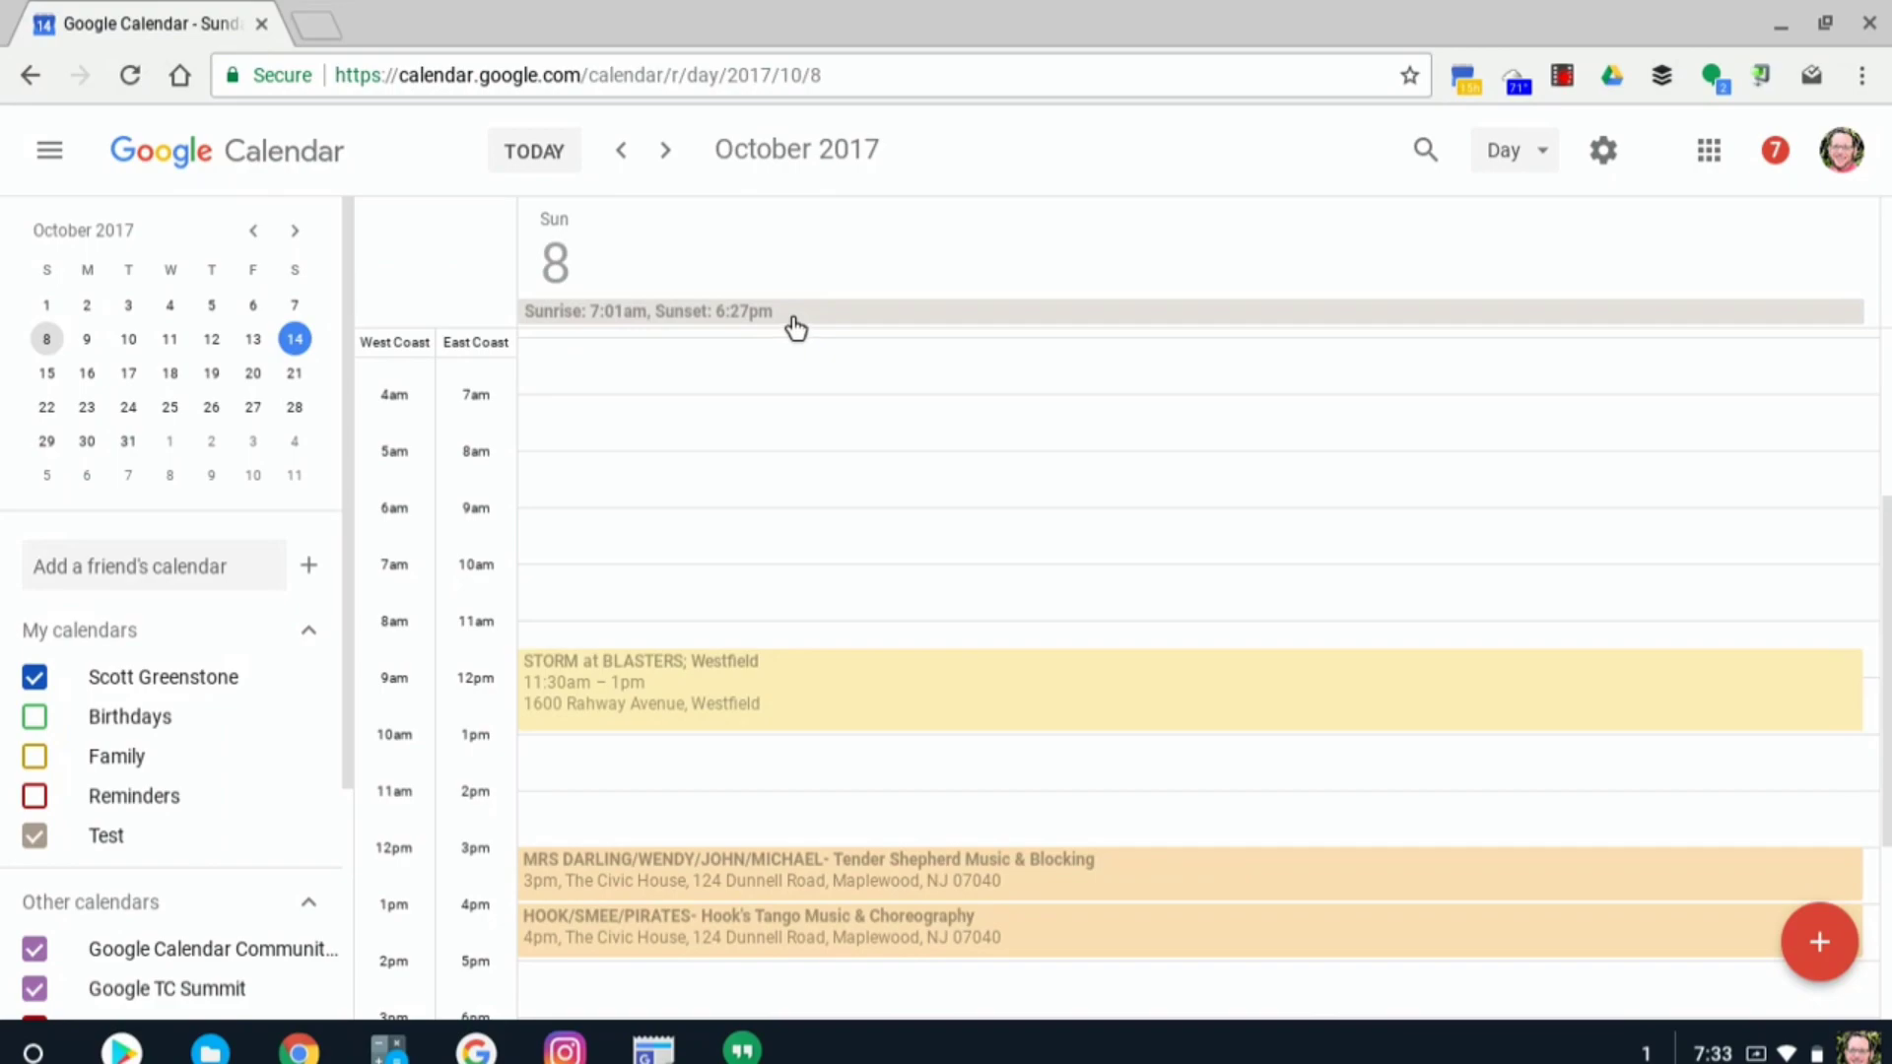
- Try the Schedule view and the settings gear menu, then display October 2017 in Month view
left_click(1523, 156)
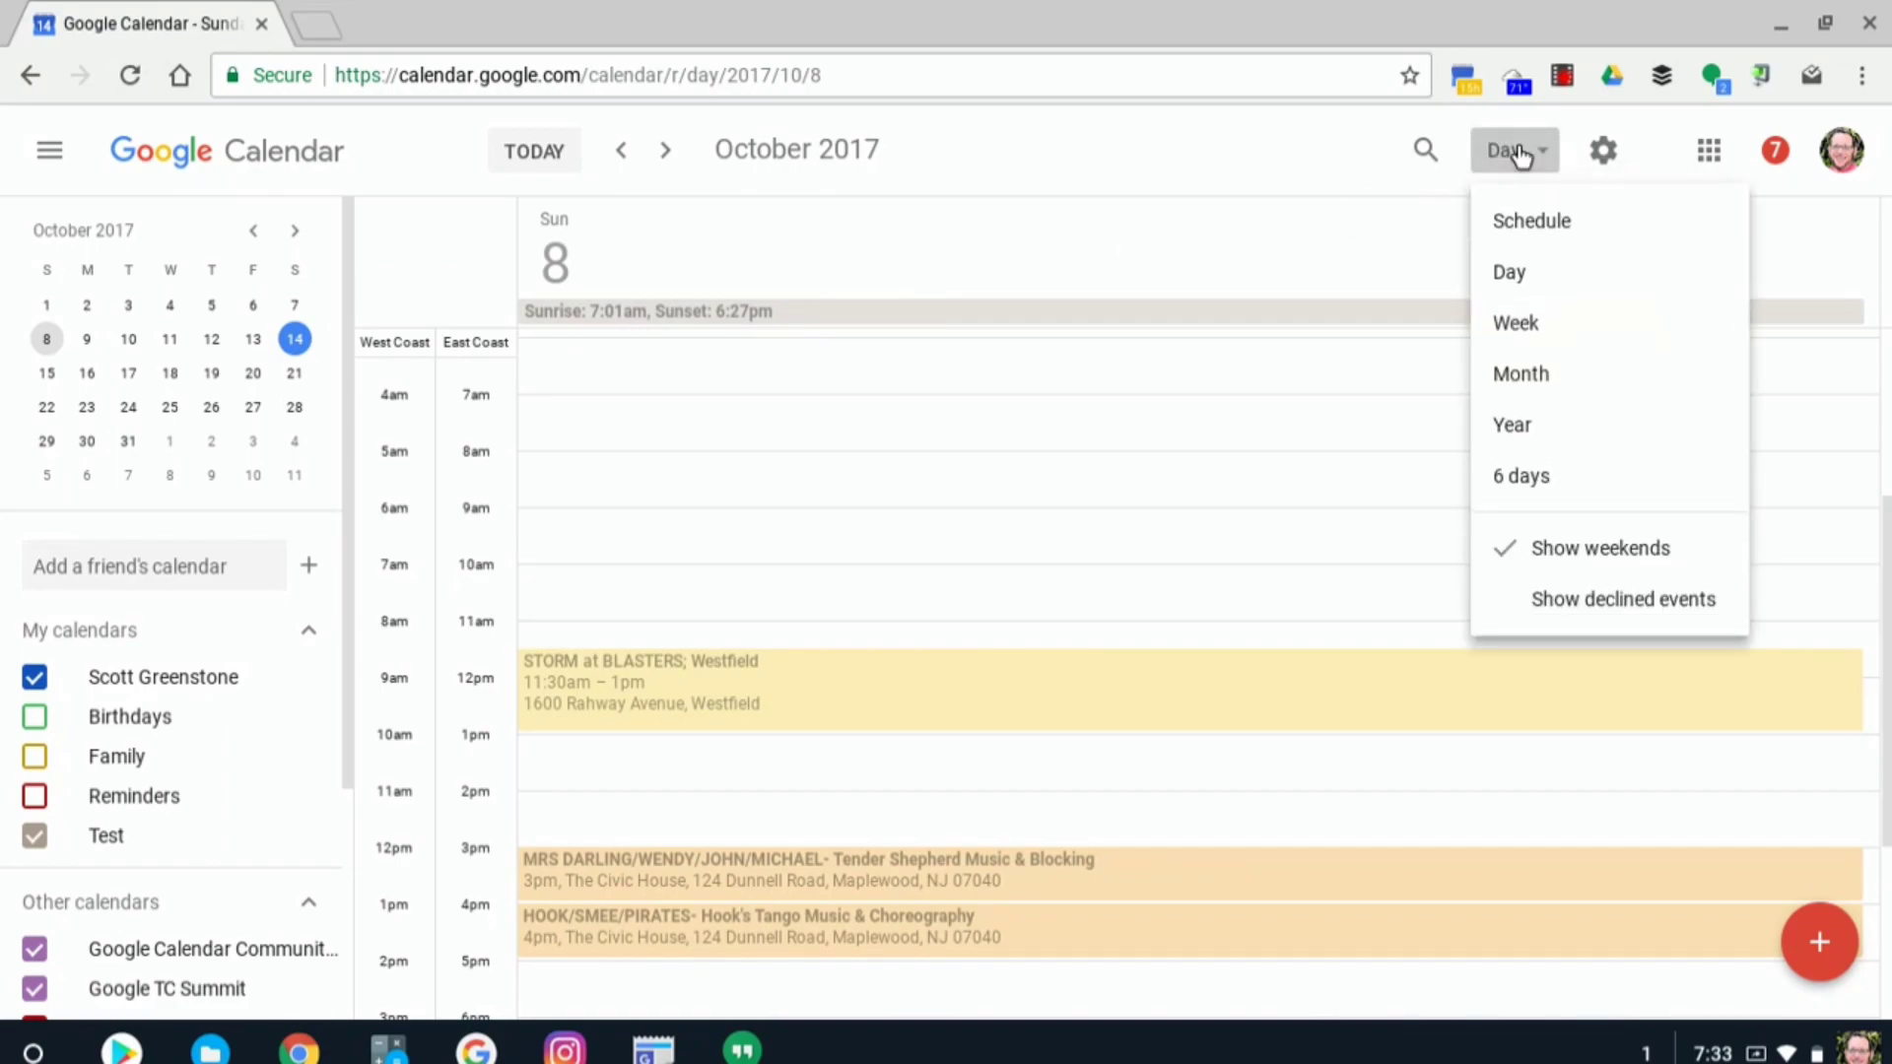
left_click(1528, 229)
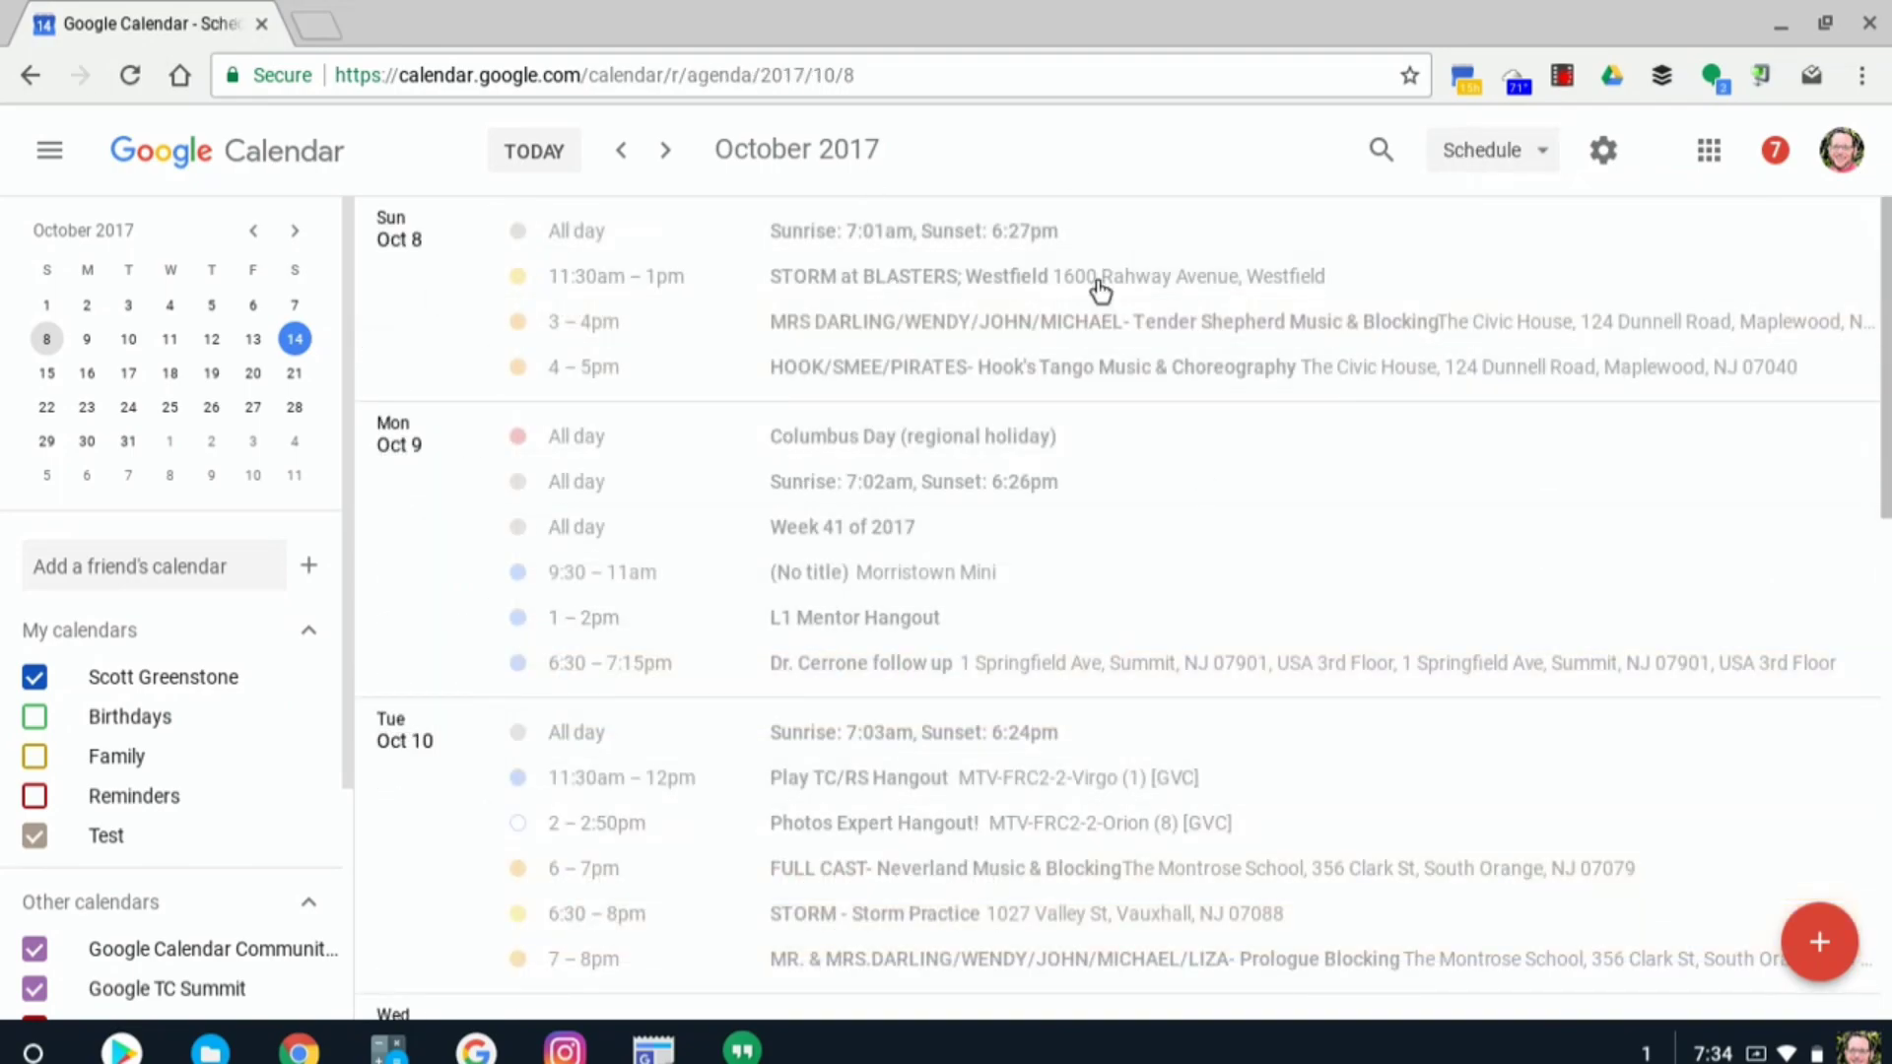
left_click(1605, 153)
left_click(1549, 156)
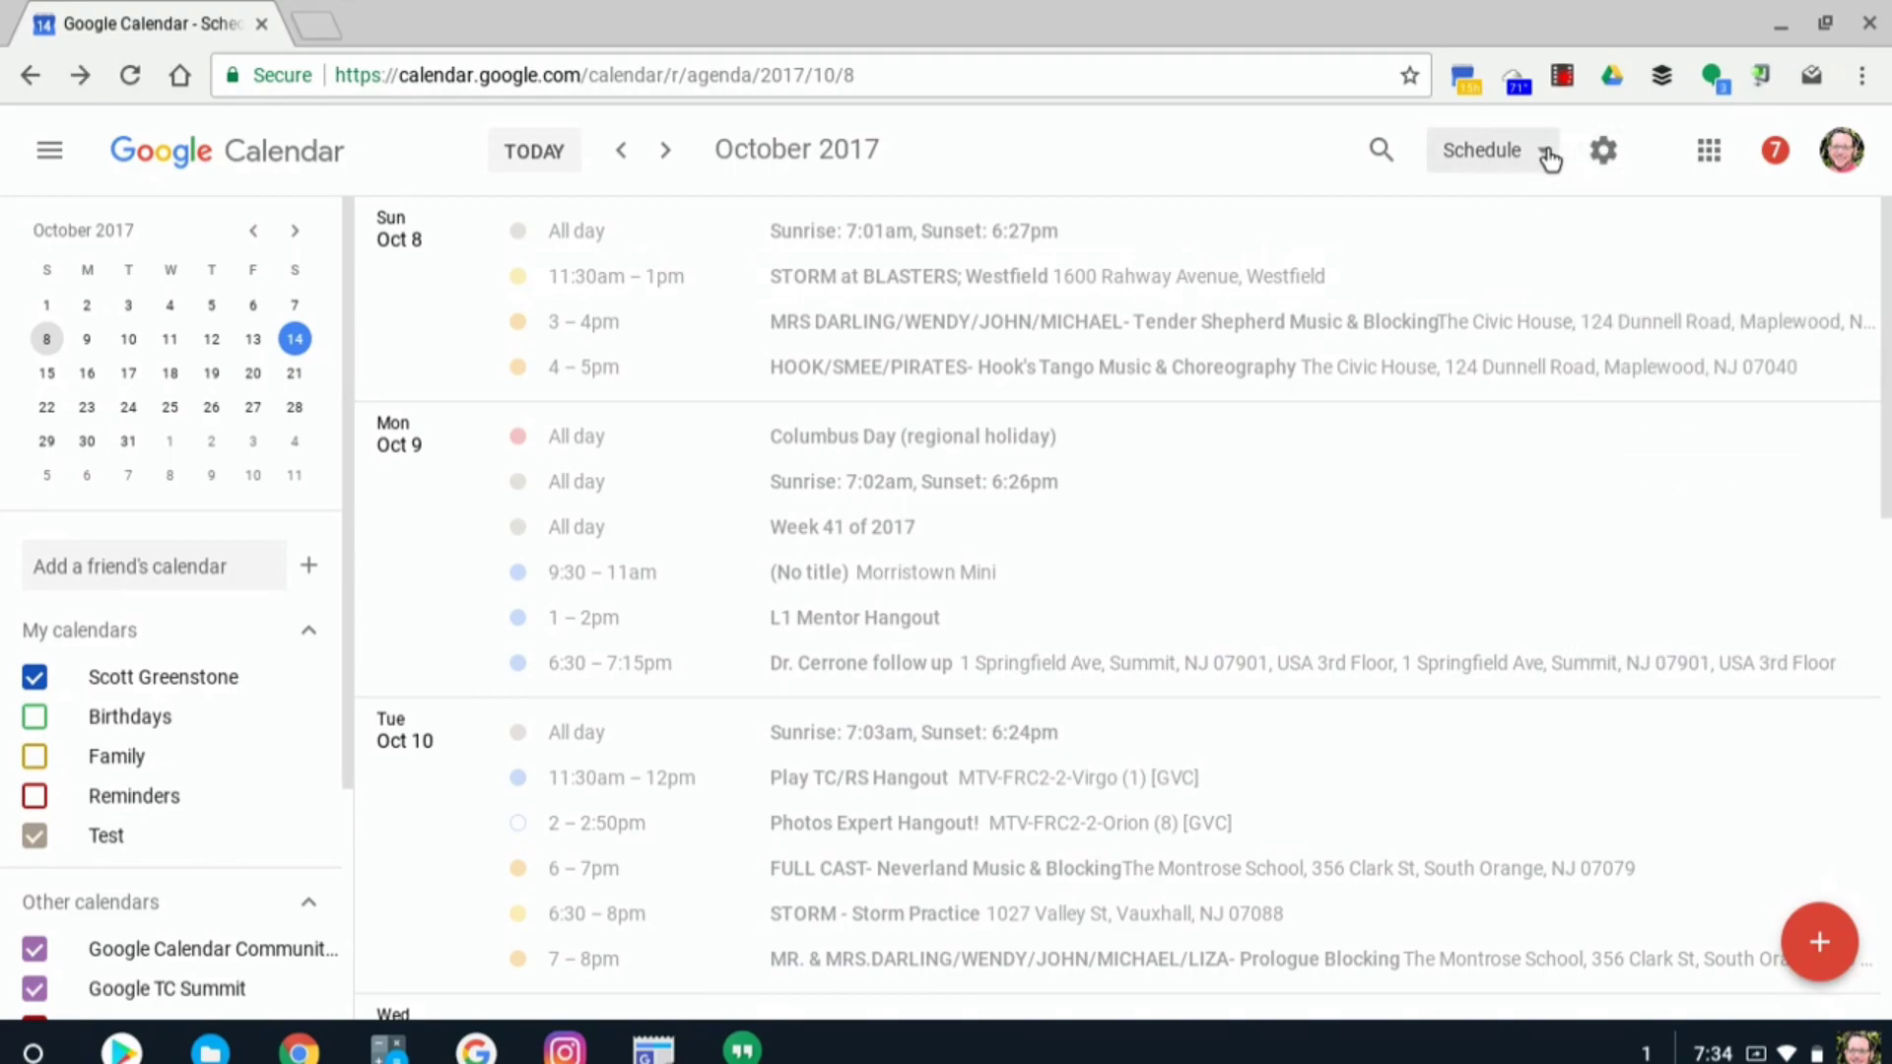
left_click(1548, 155)
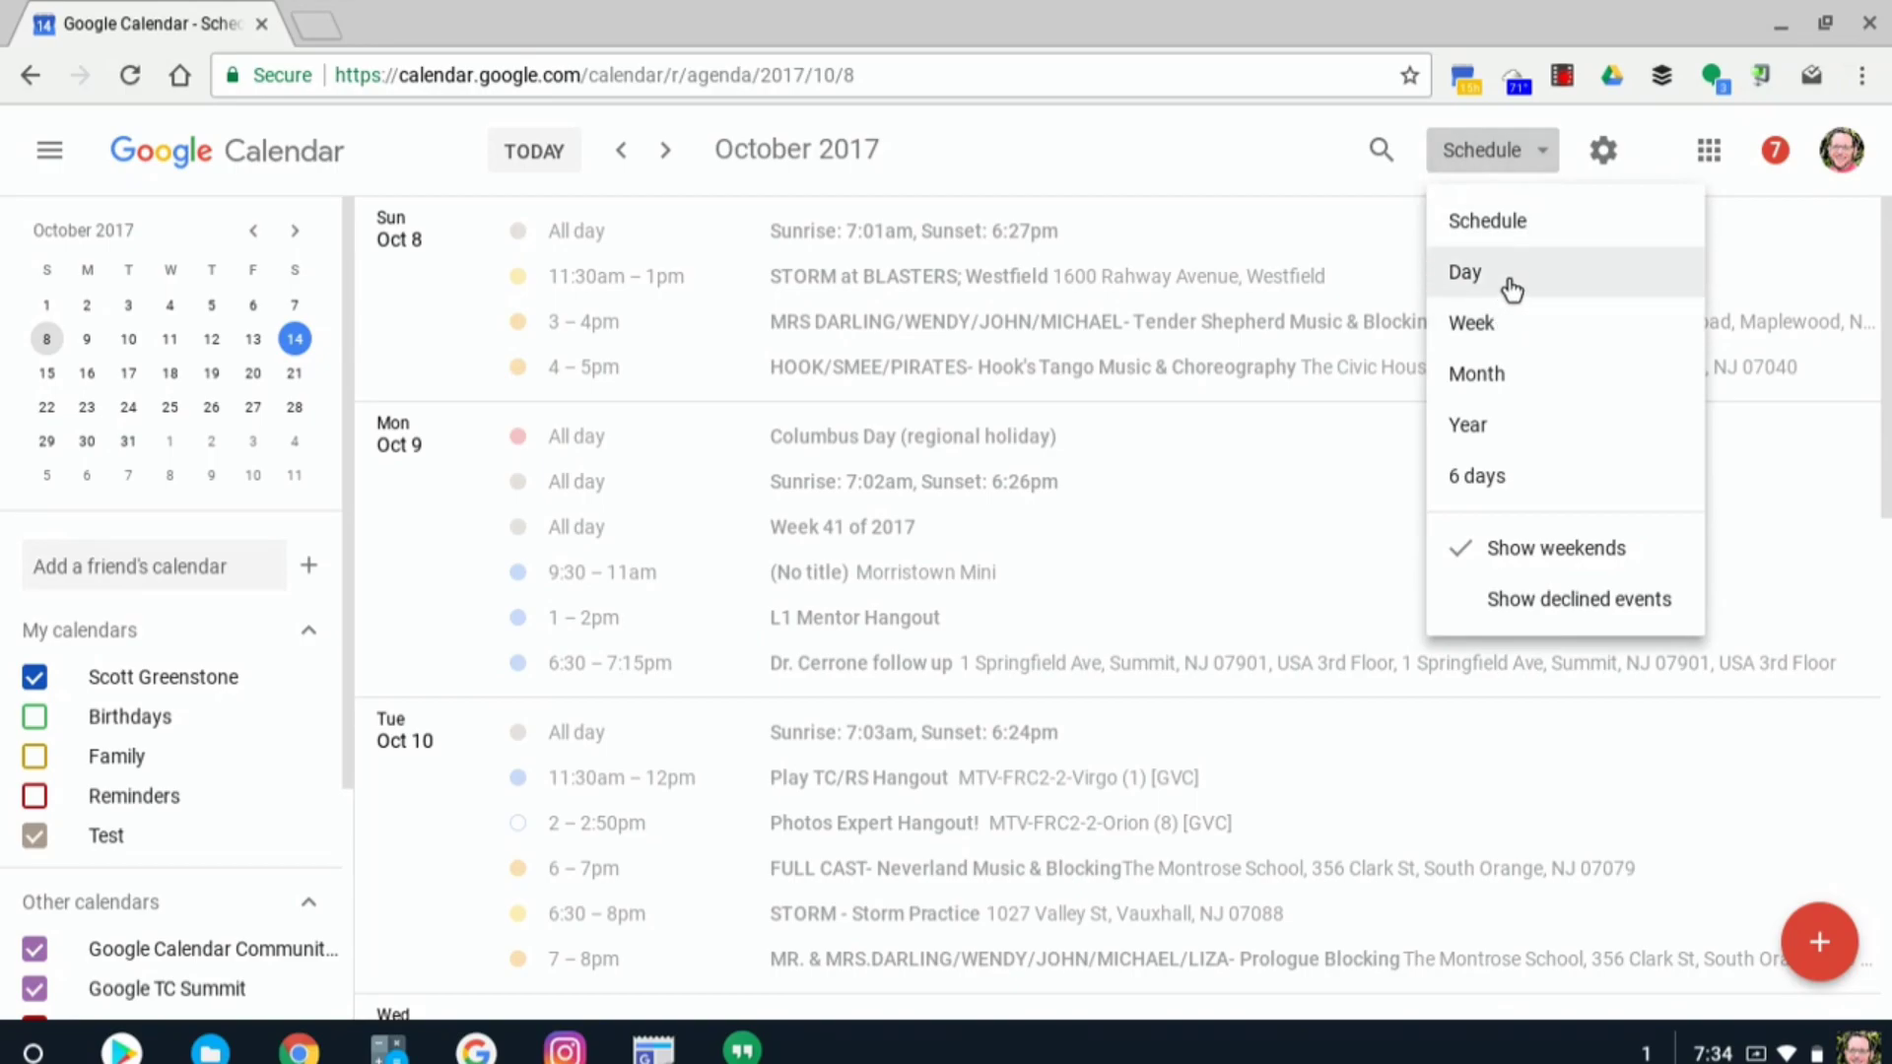
left_click(1481, 377)
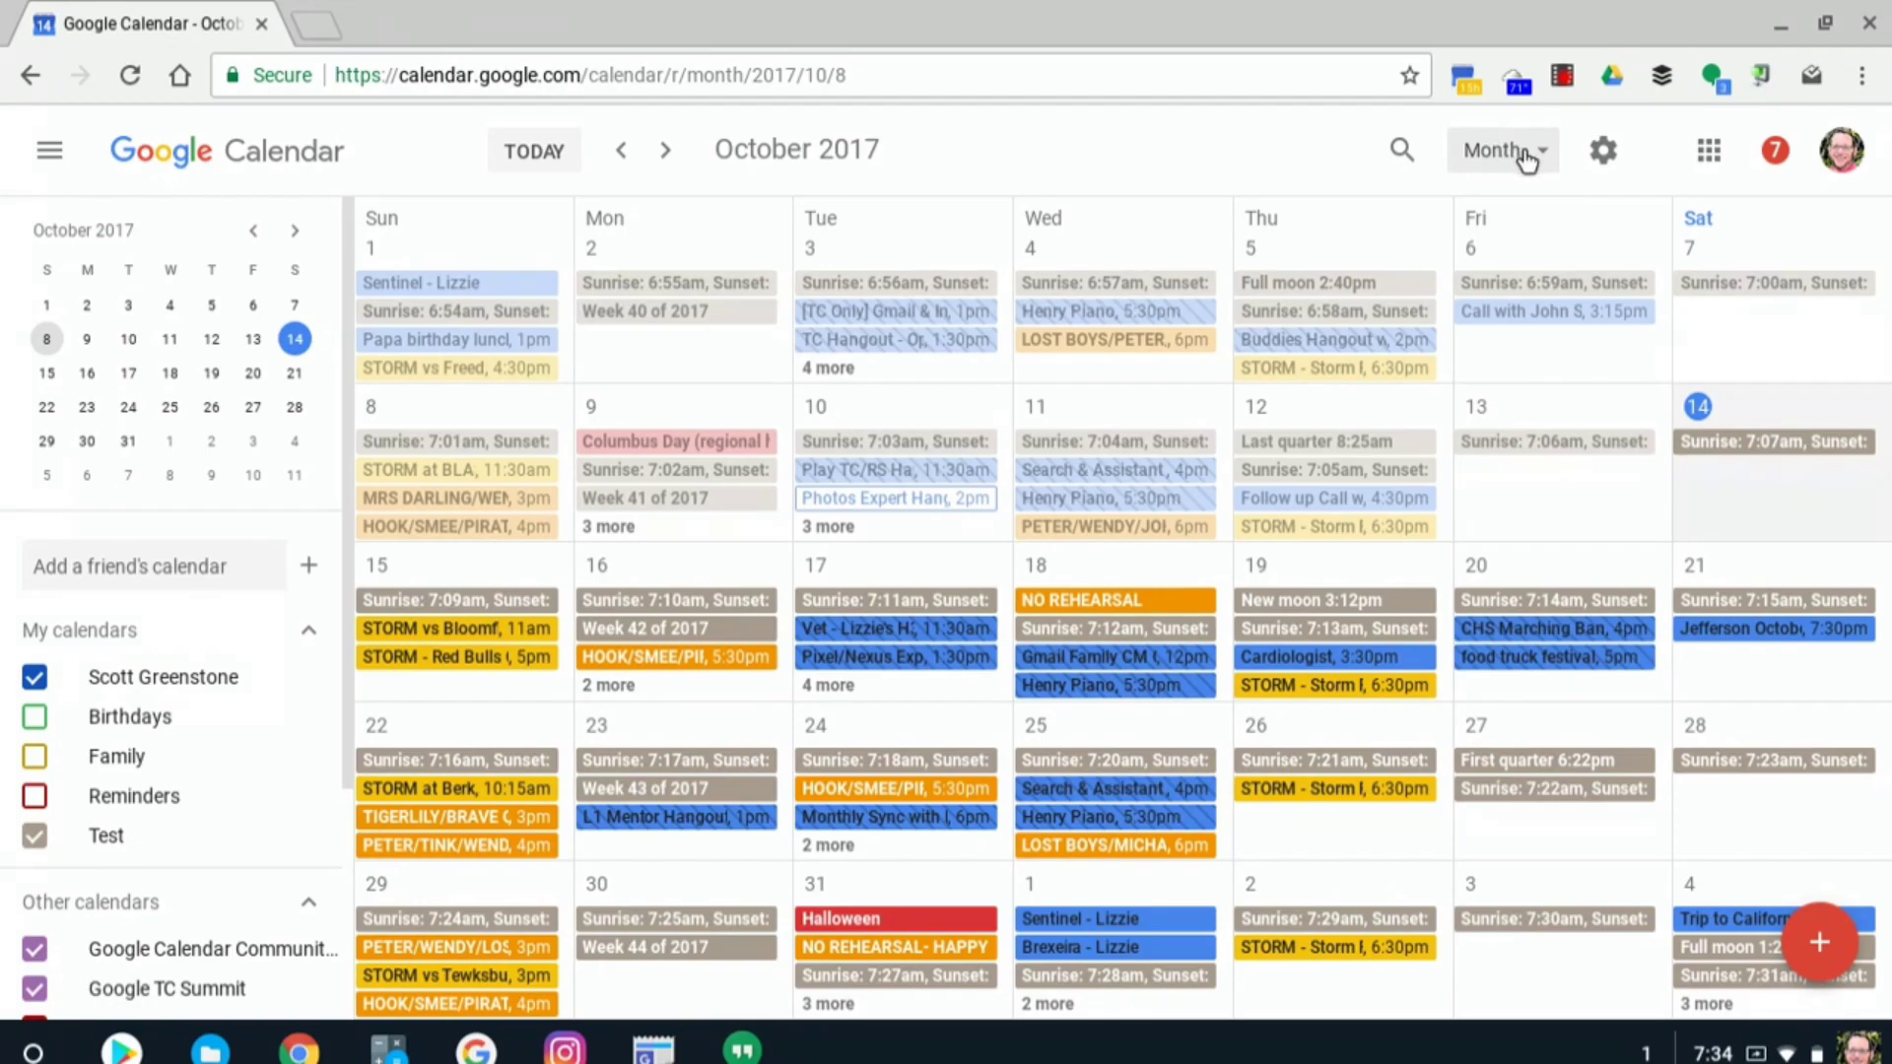
- Browse the 2017 Year view, then switch to the 6-day view starting October 8
left_click(1527, 160)
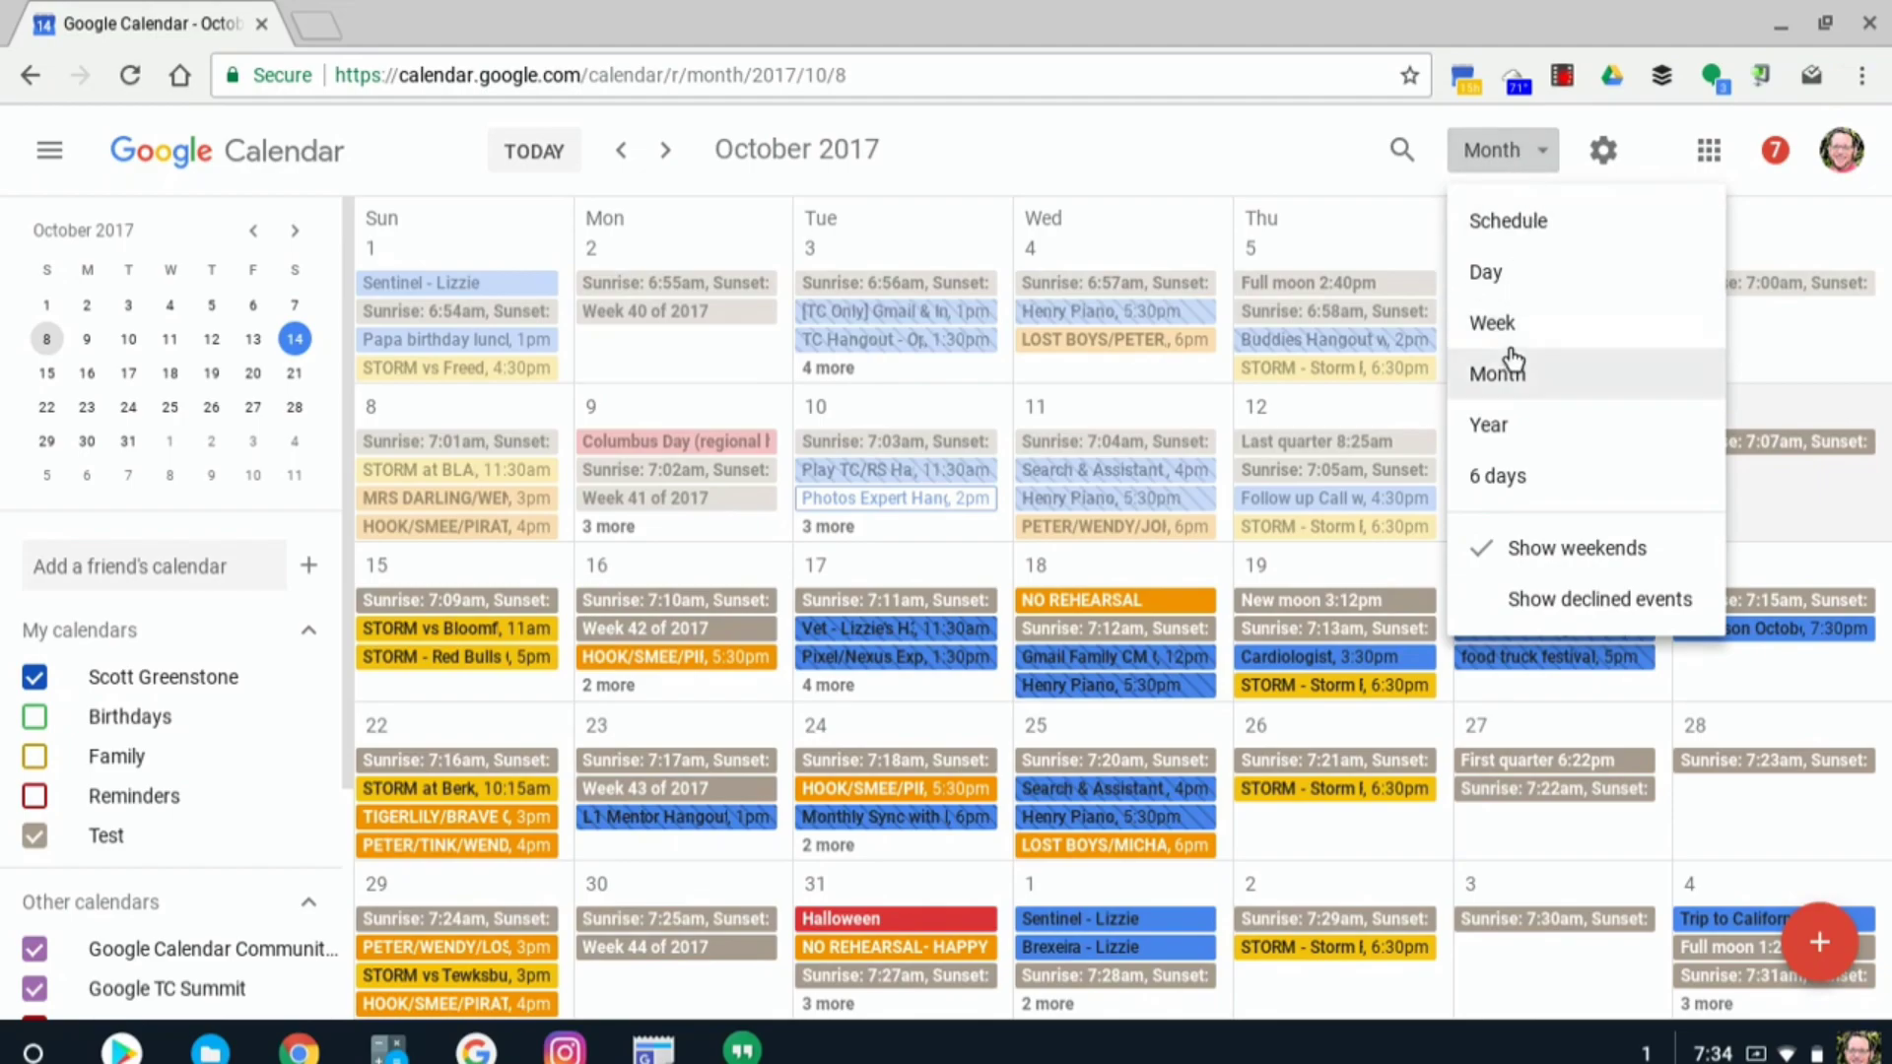
left_click(1491, 426)
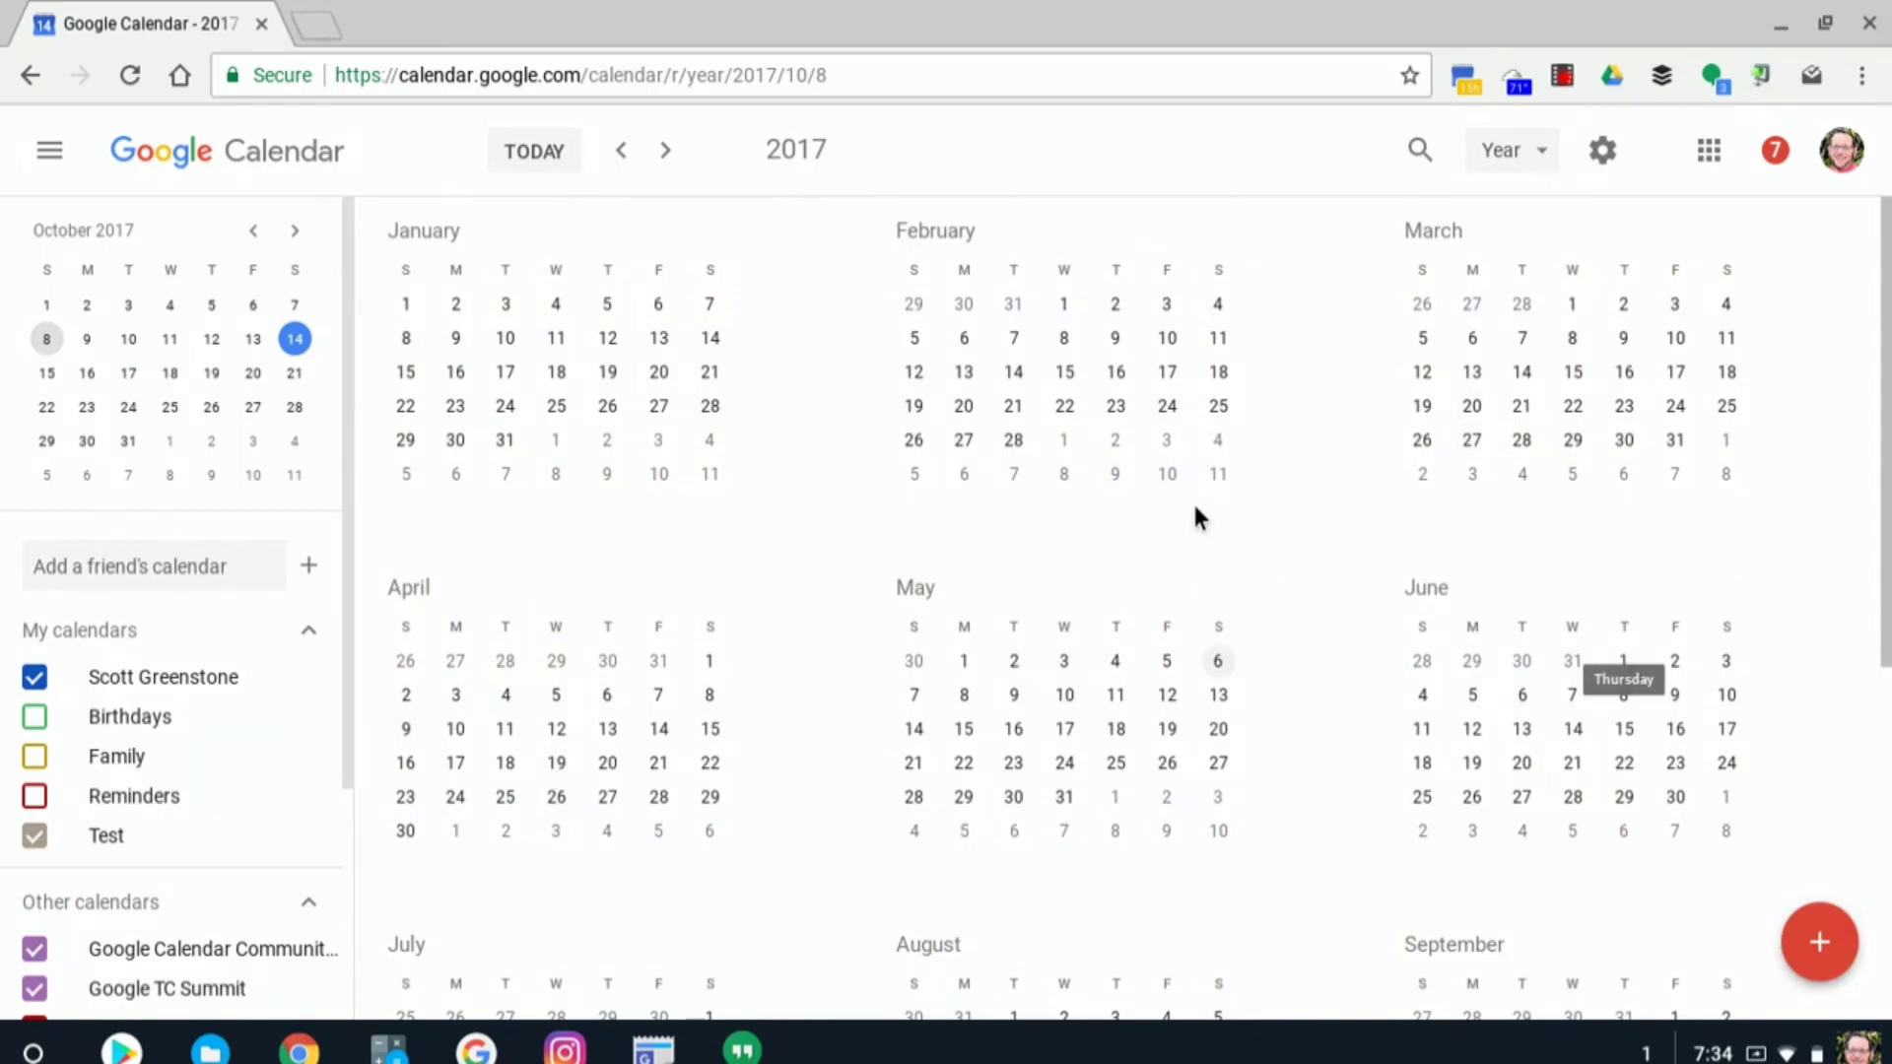
scroll(1191, 705, "down", 4)
scroll(1190, 706, "down", 2)
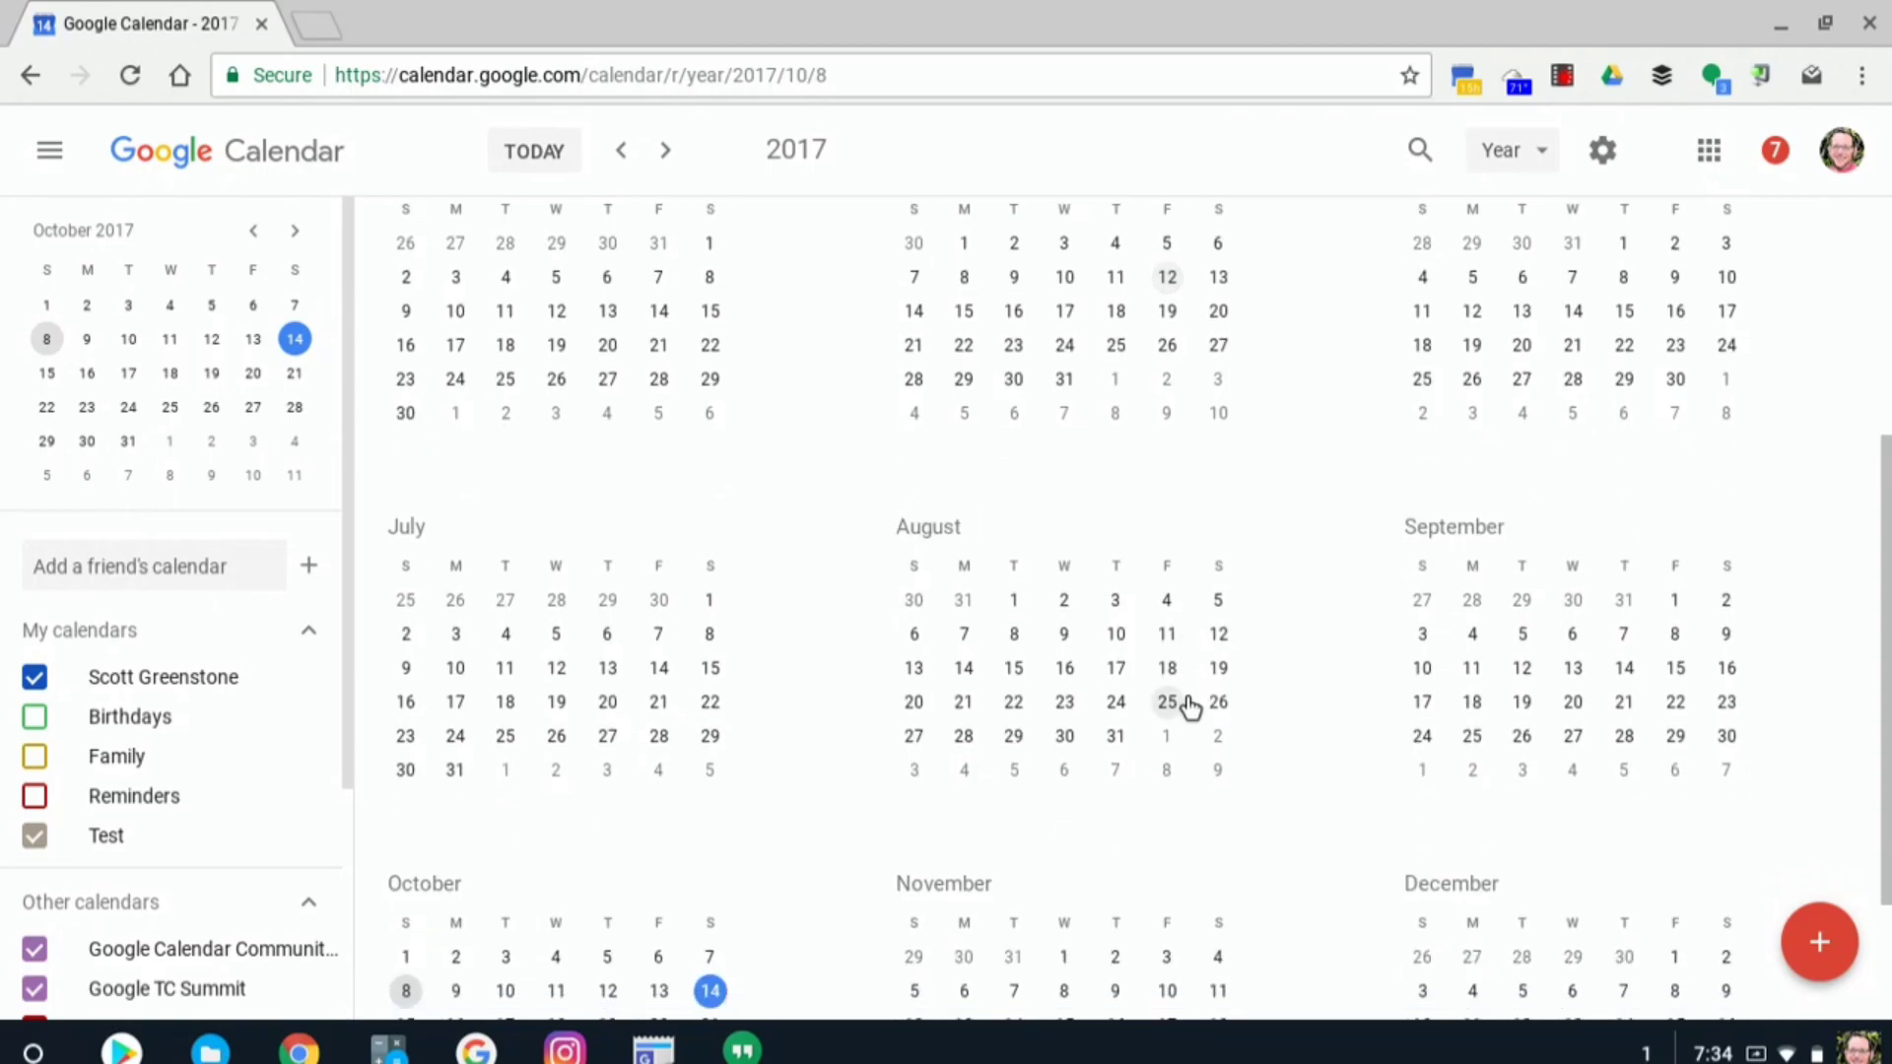
scroll(1184, 690, "down", 1)
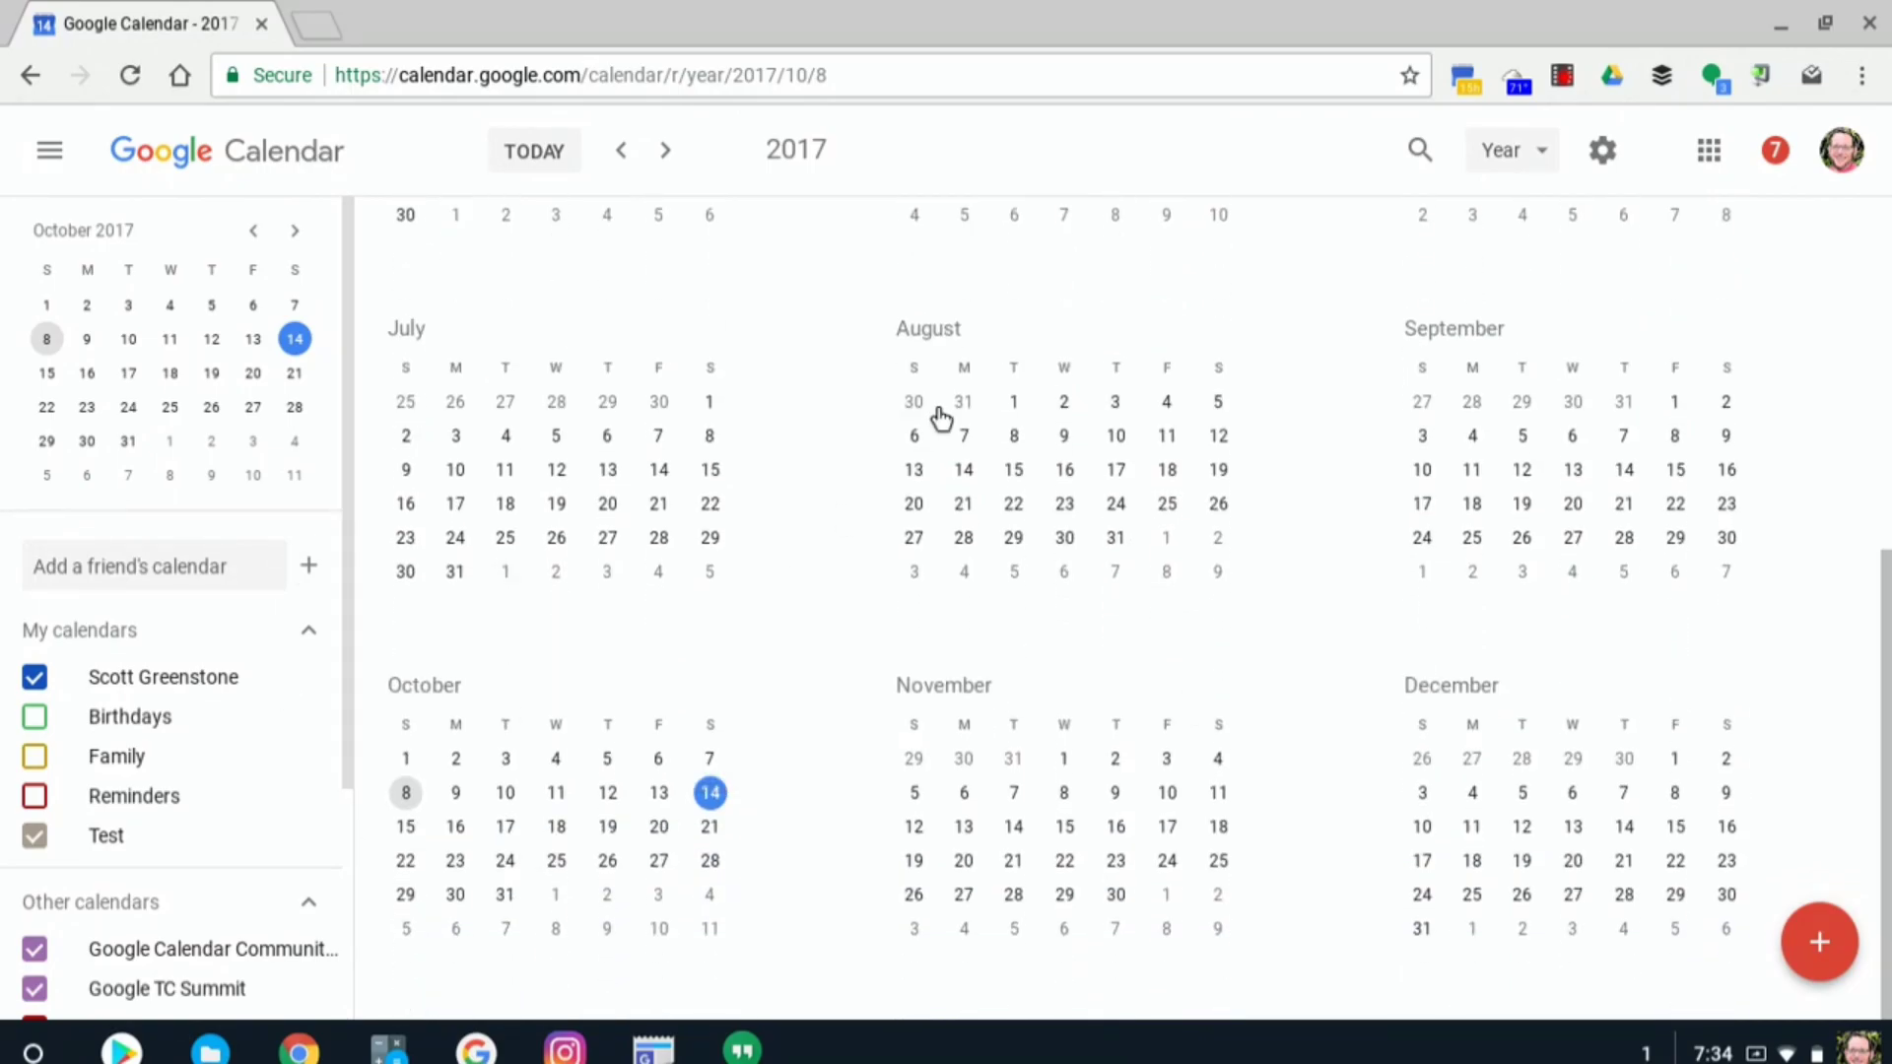
left_click(1534, 148)
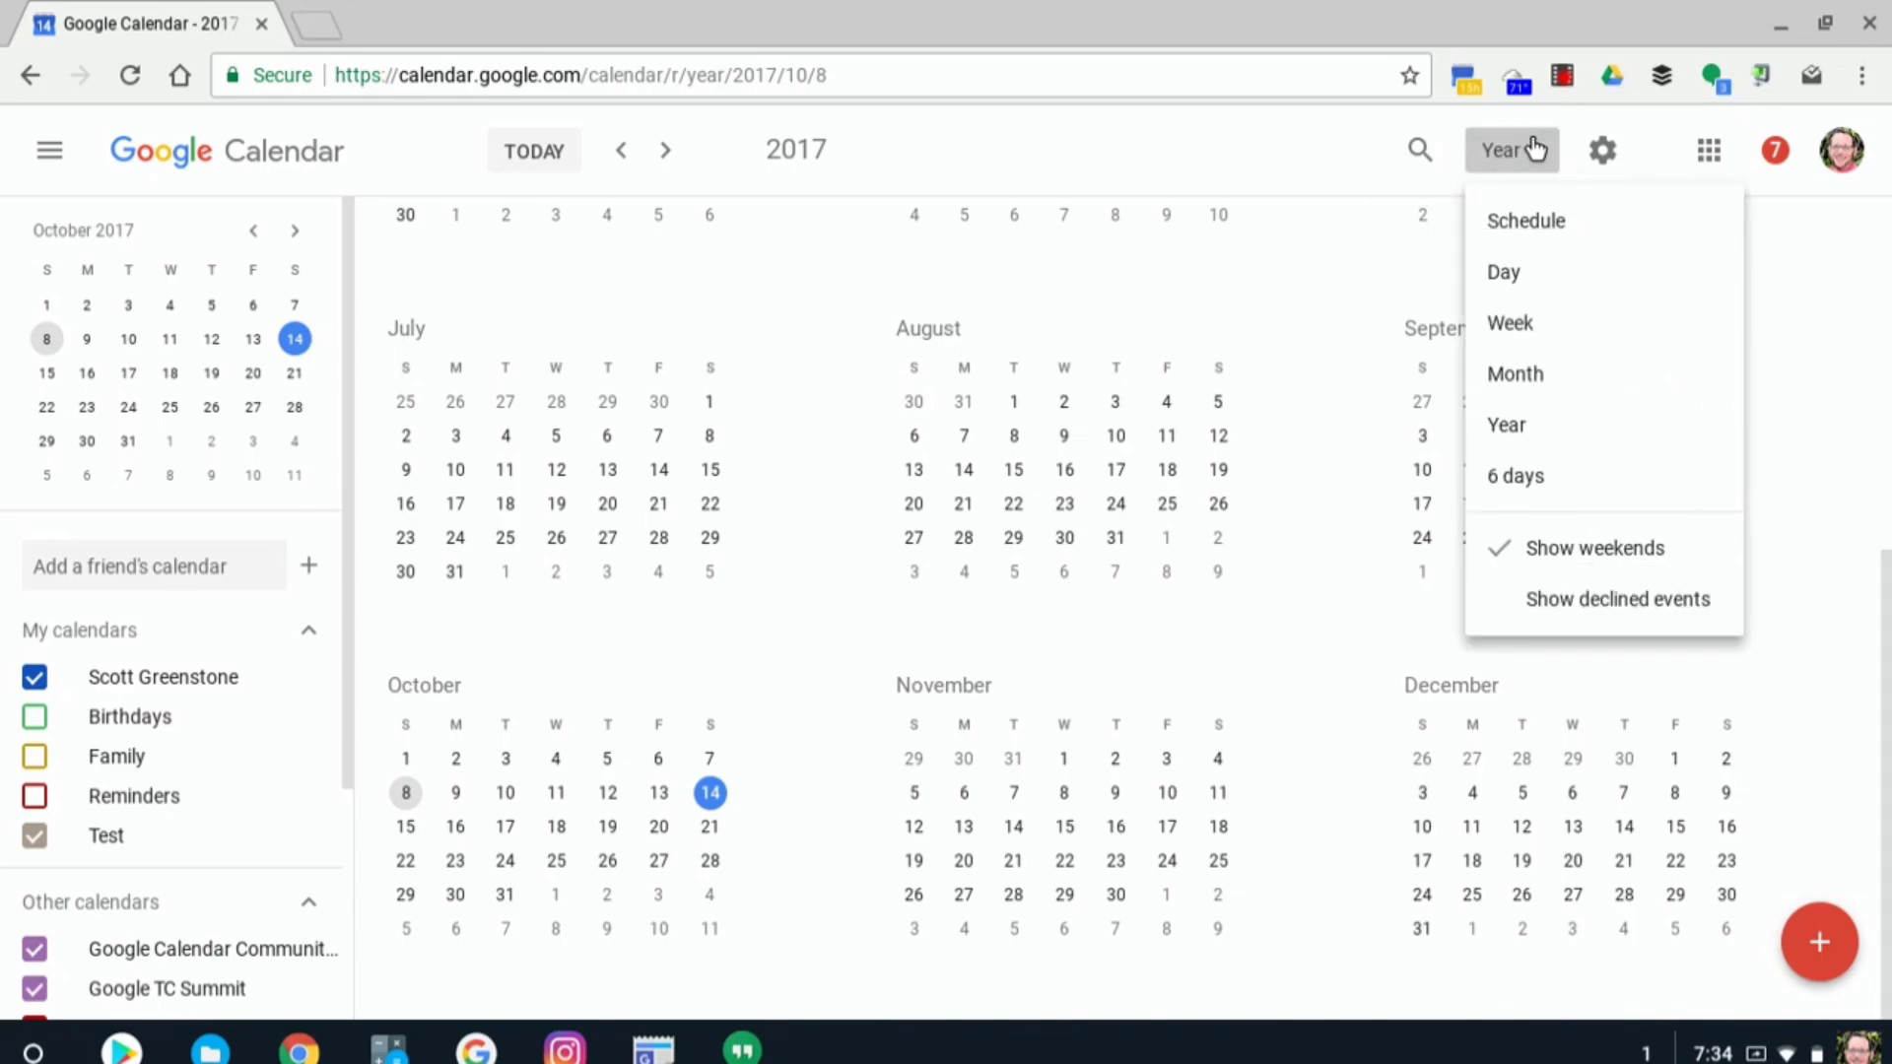
left_click(1510, 483)
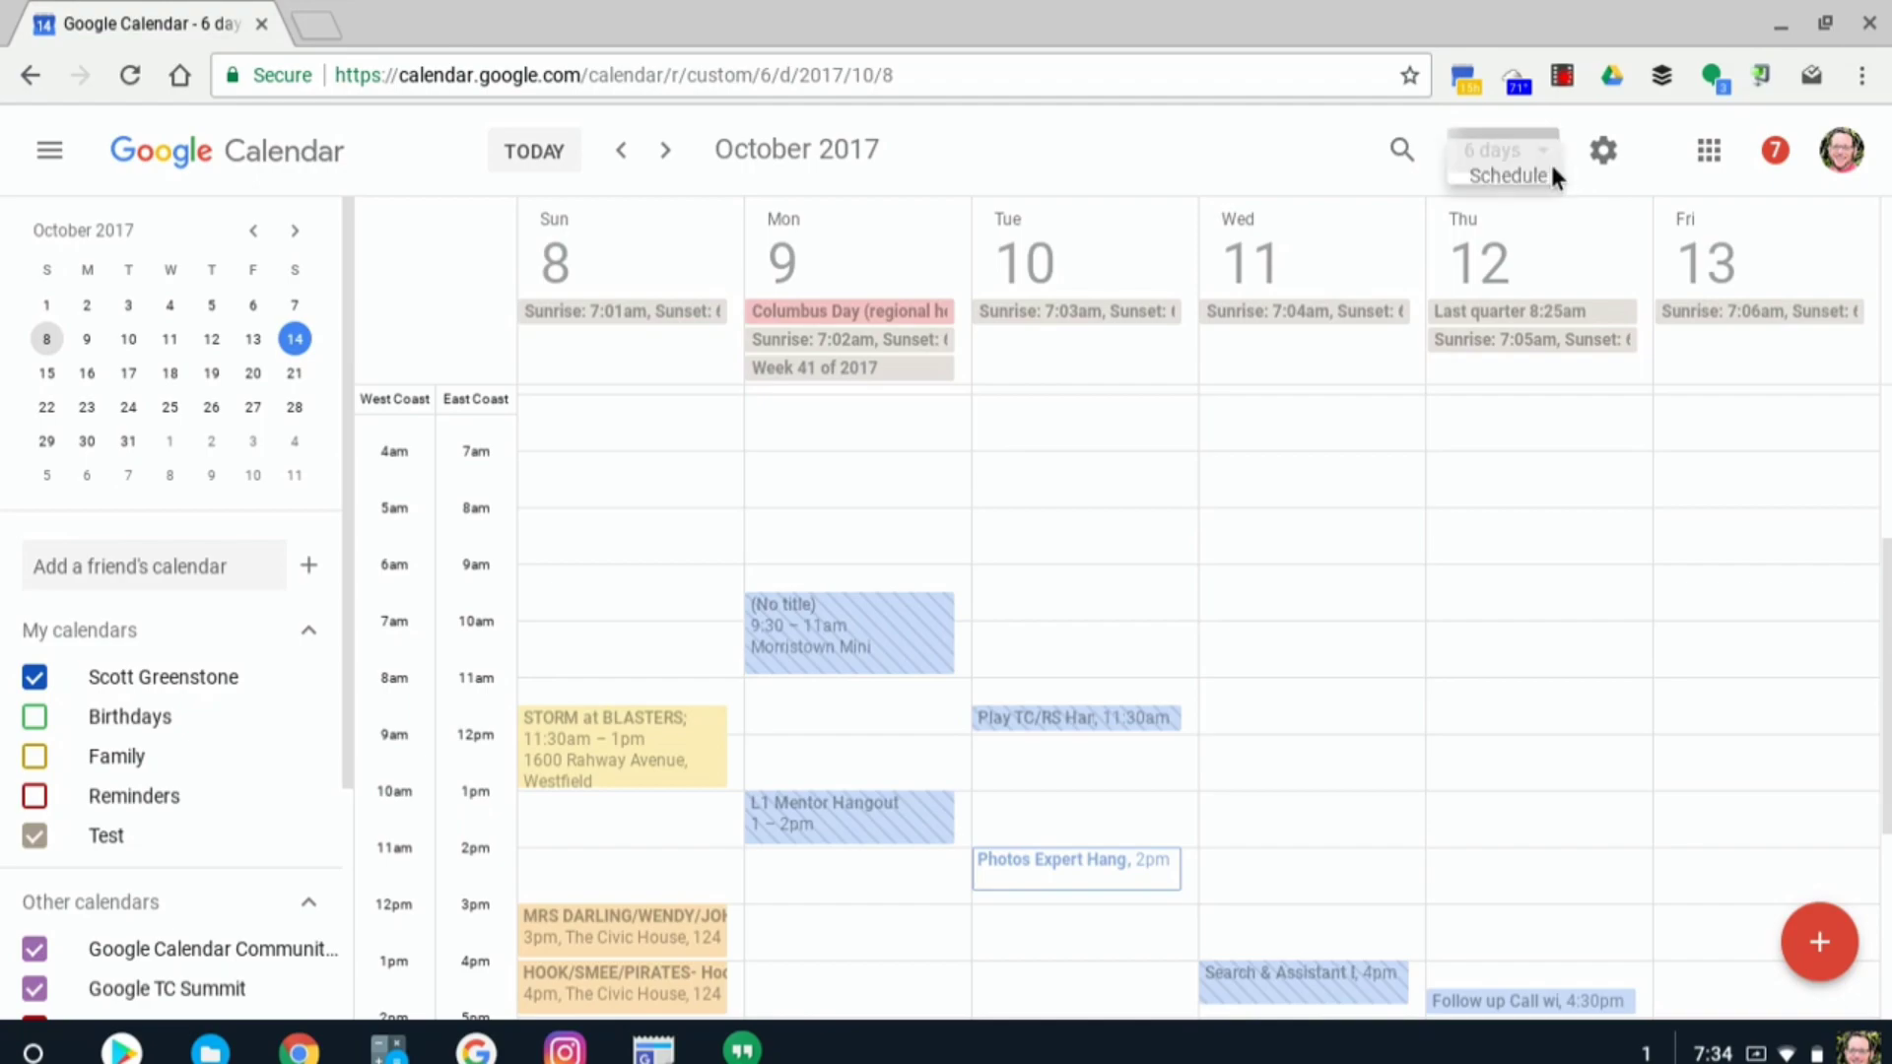
- Hide weekends, switch to Month view, then show weekends again
left_click(1551, 161)
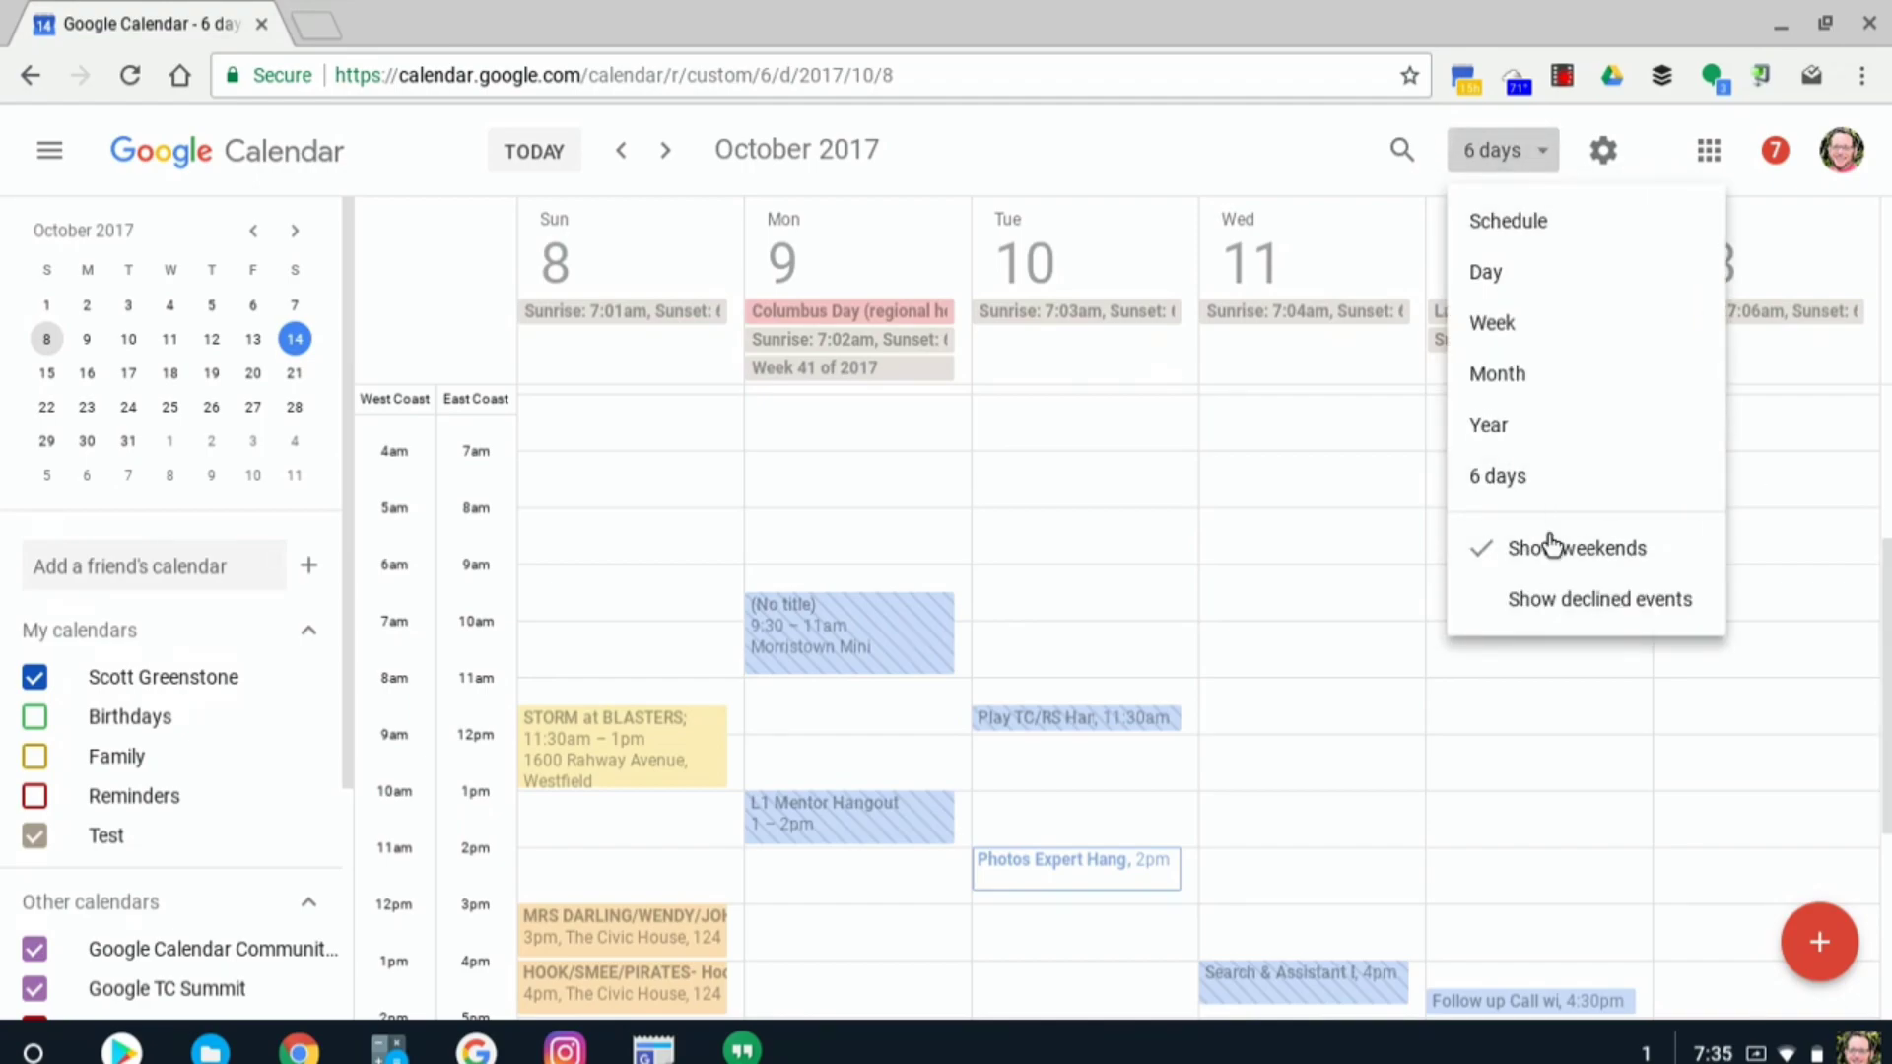
left_click(1553, 545)
left_click(1537, 155)
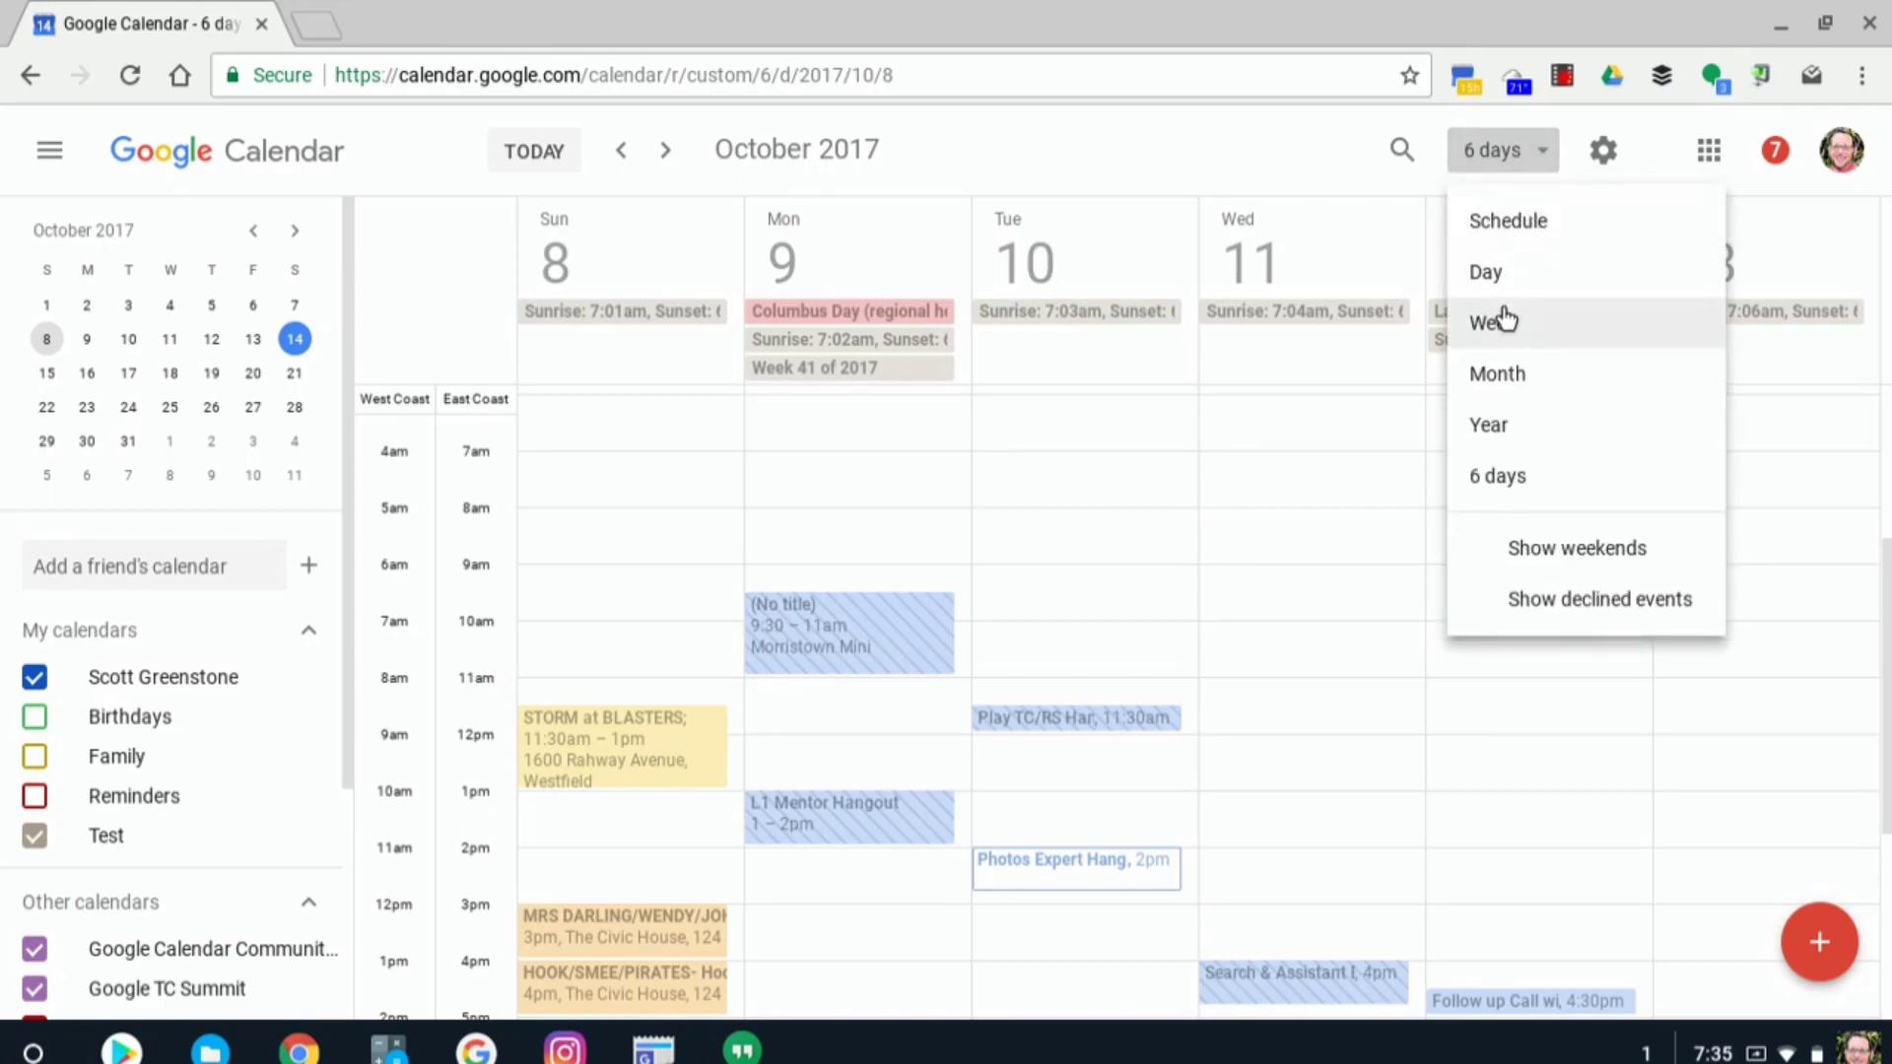
left_click(1500, 369)
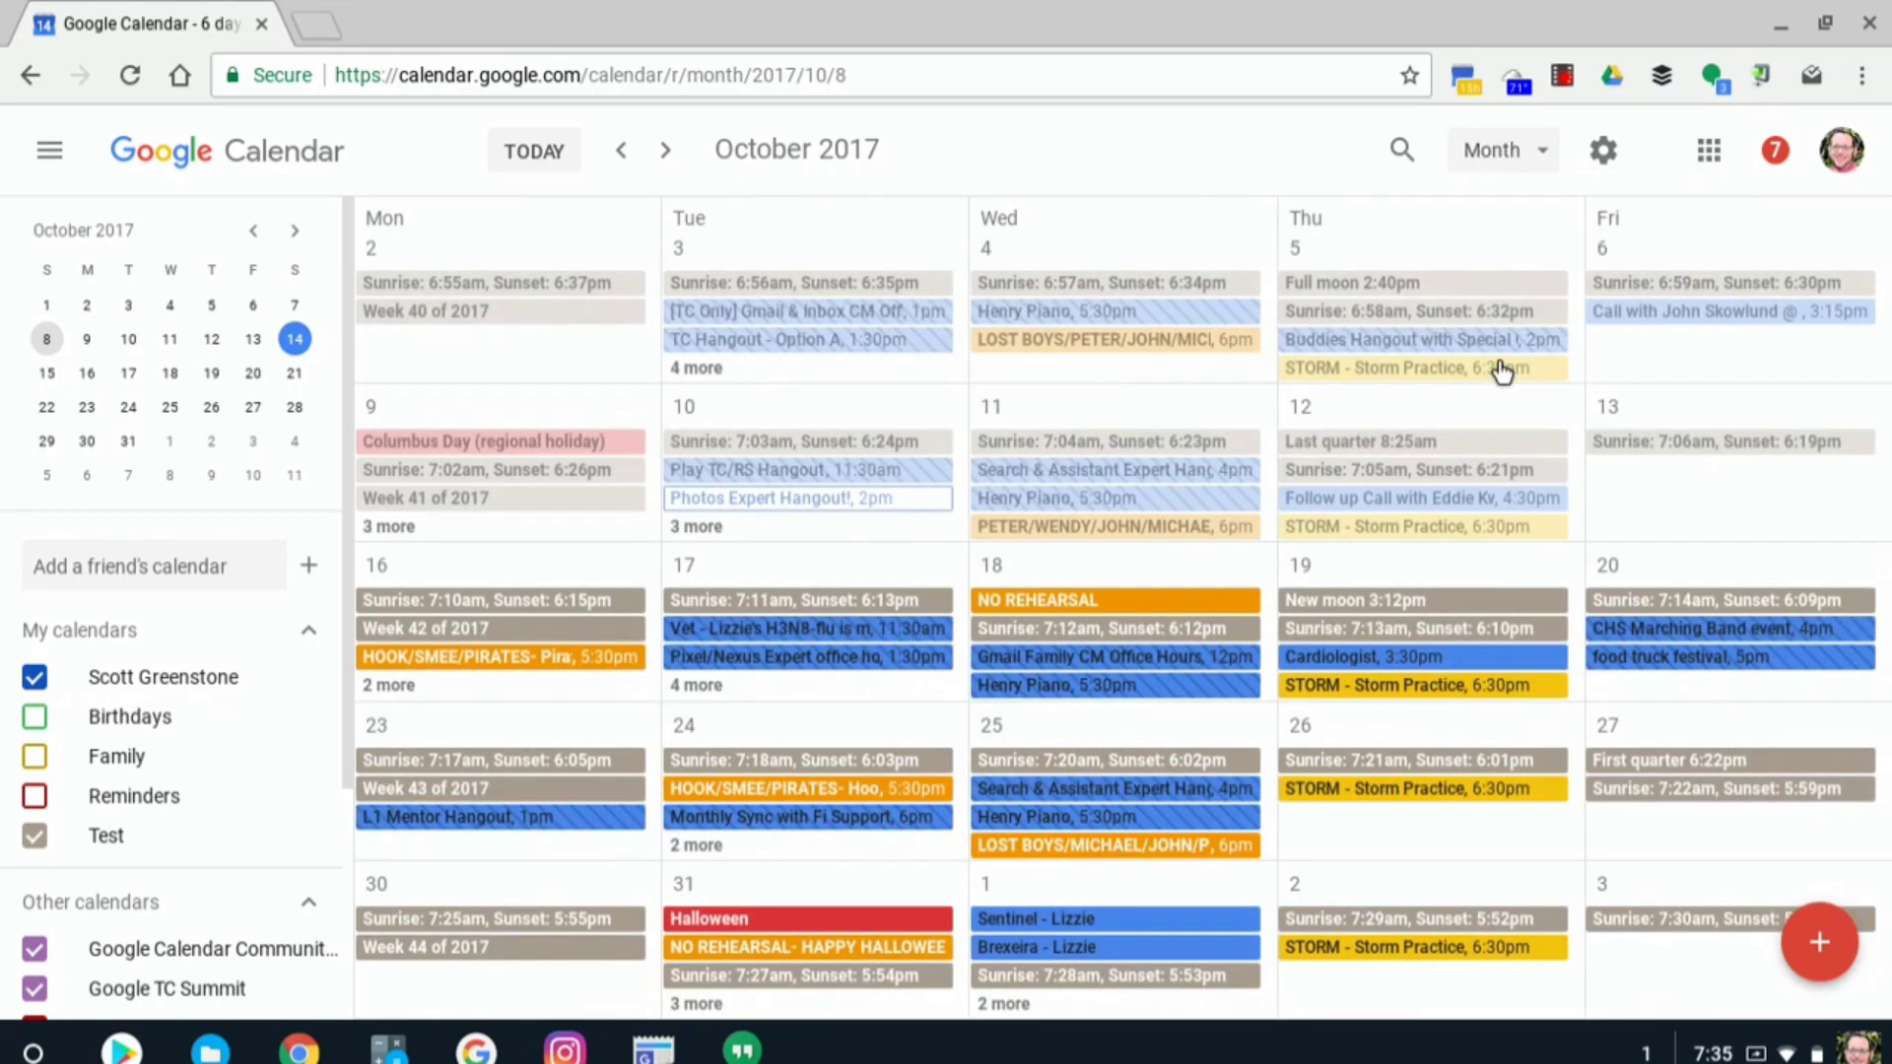
left_click(1543, 153)
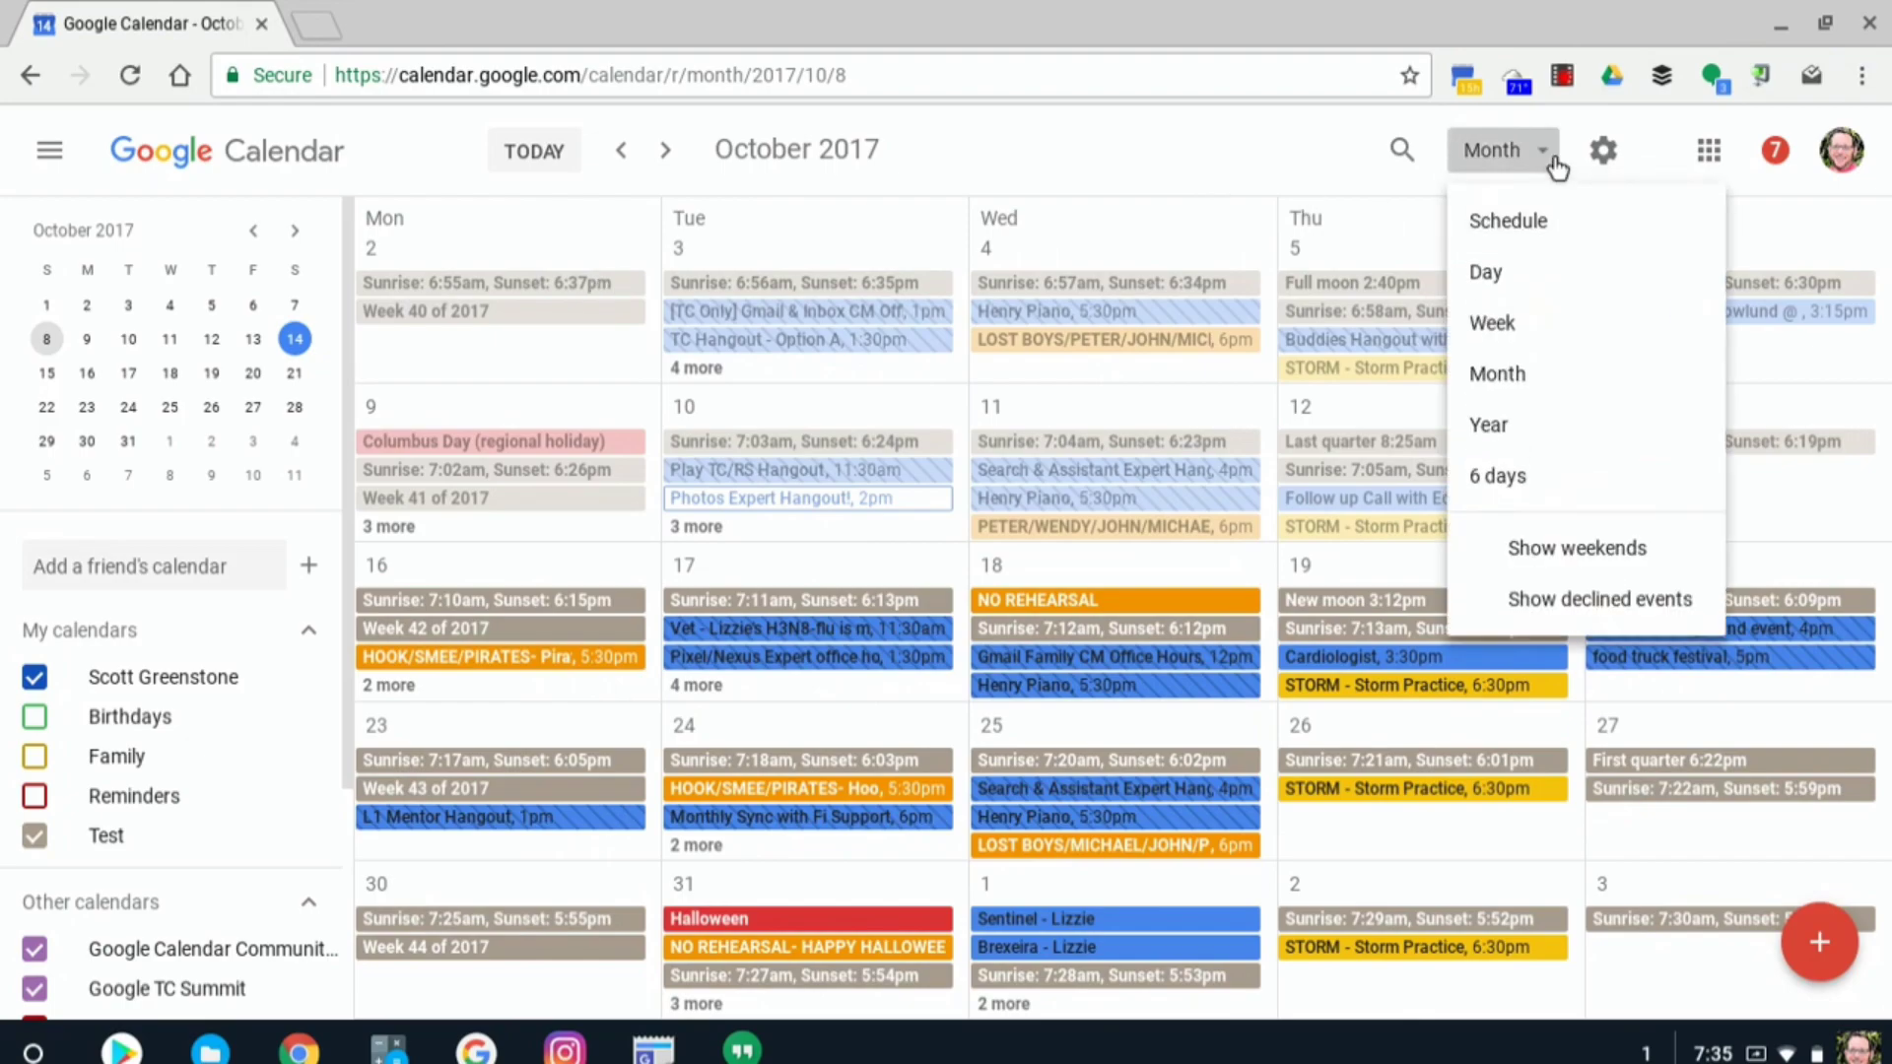
left_click(1505, 554)
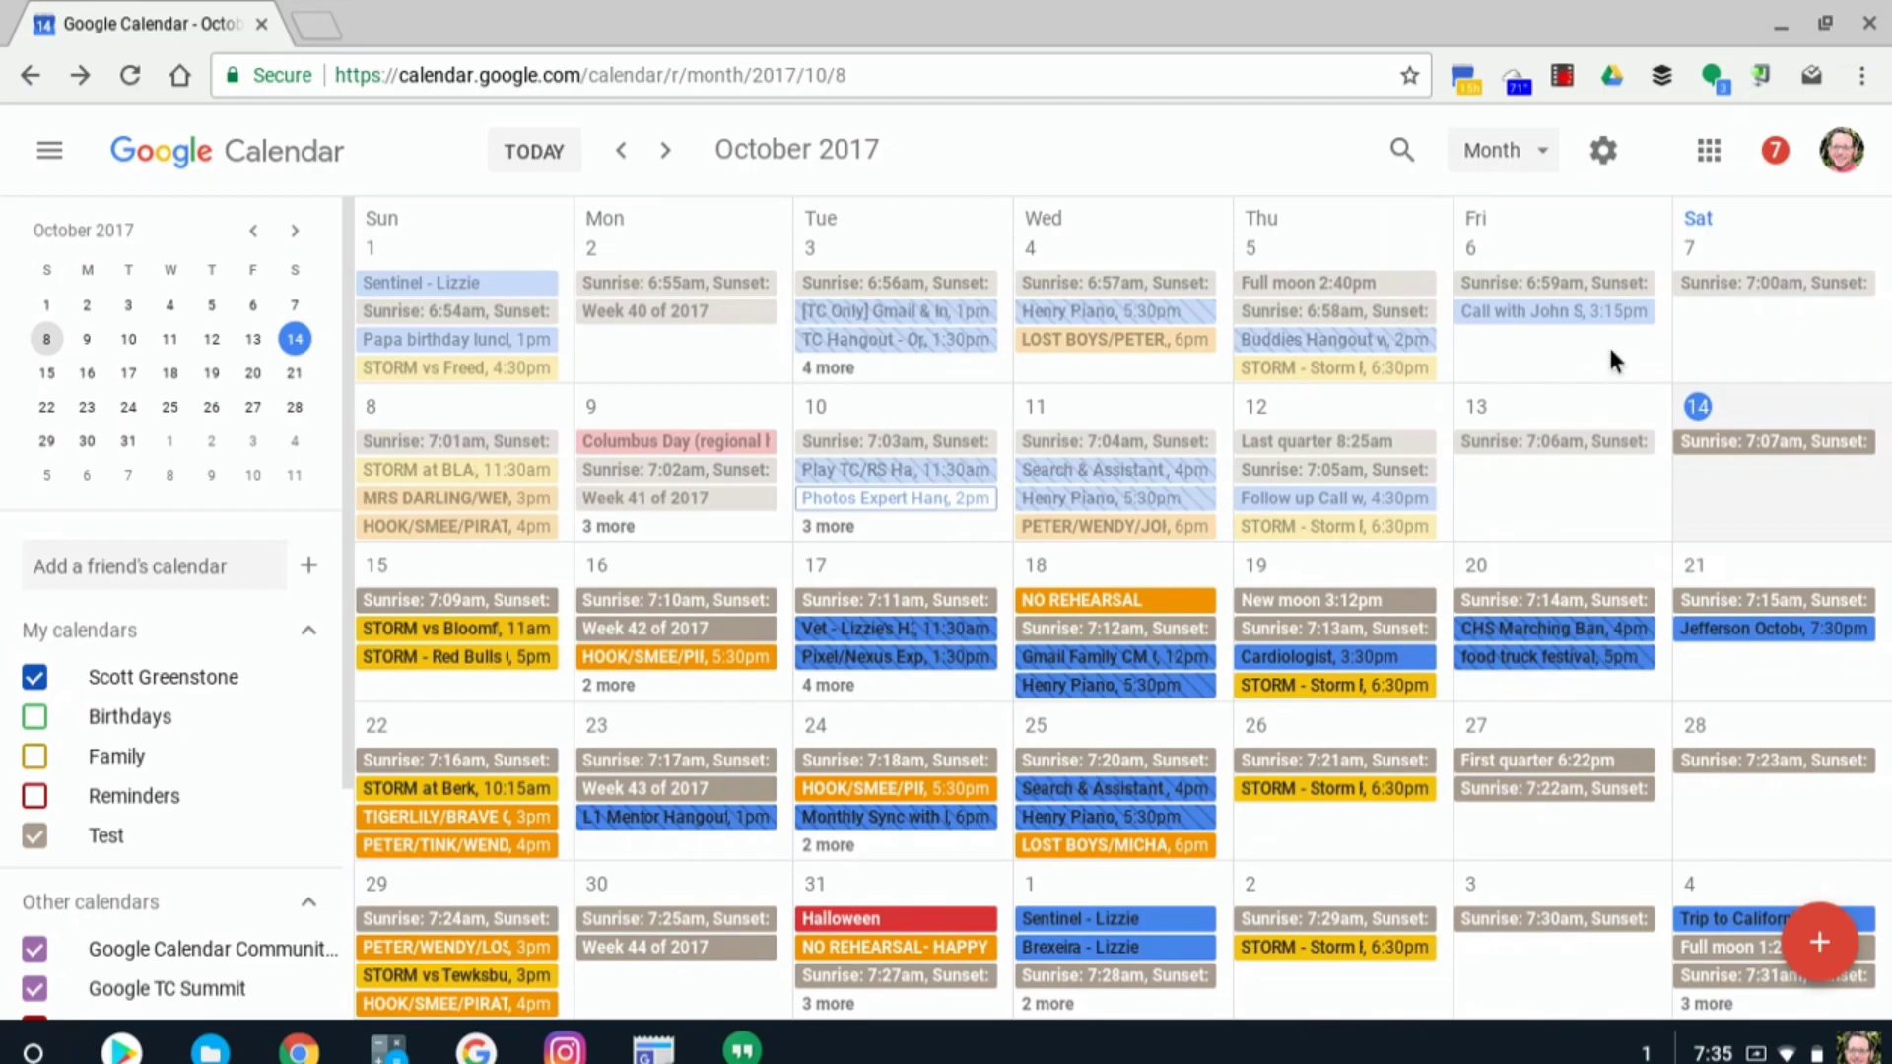
- Return to Week view for October 8–14 and toggle the Show declined events option
left_click(1517, 150)
left_click(1498, 325)
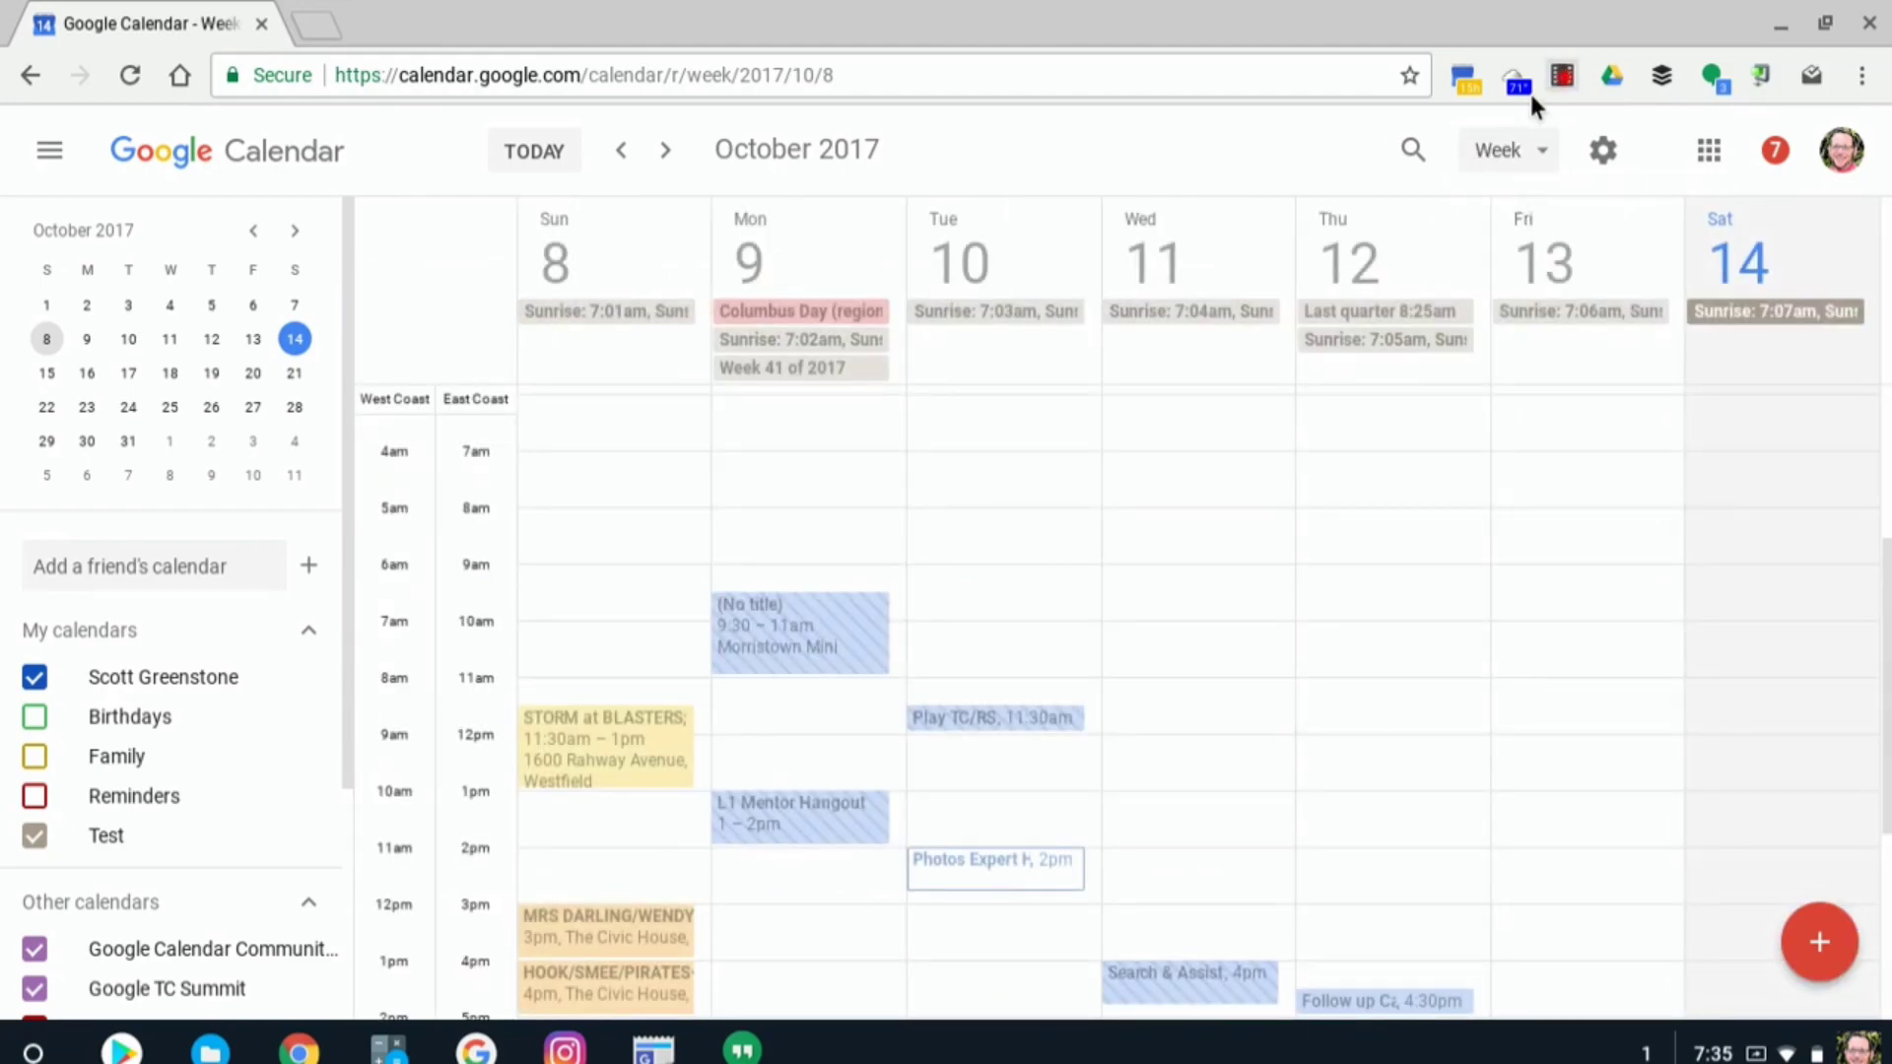
left_click(1516, 150)
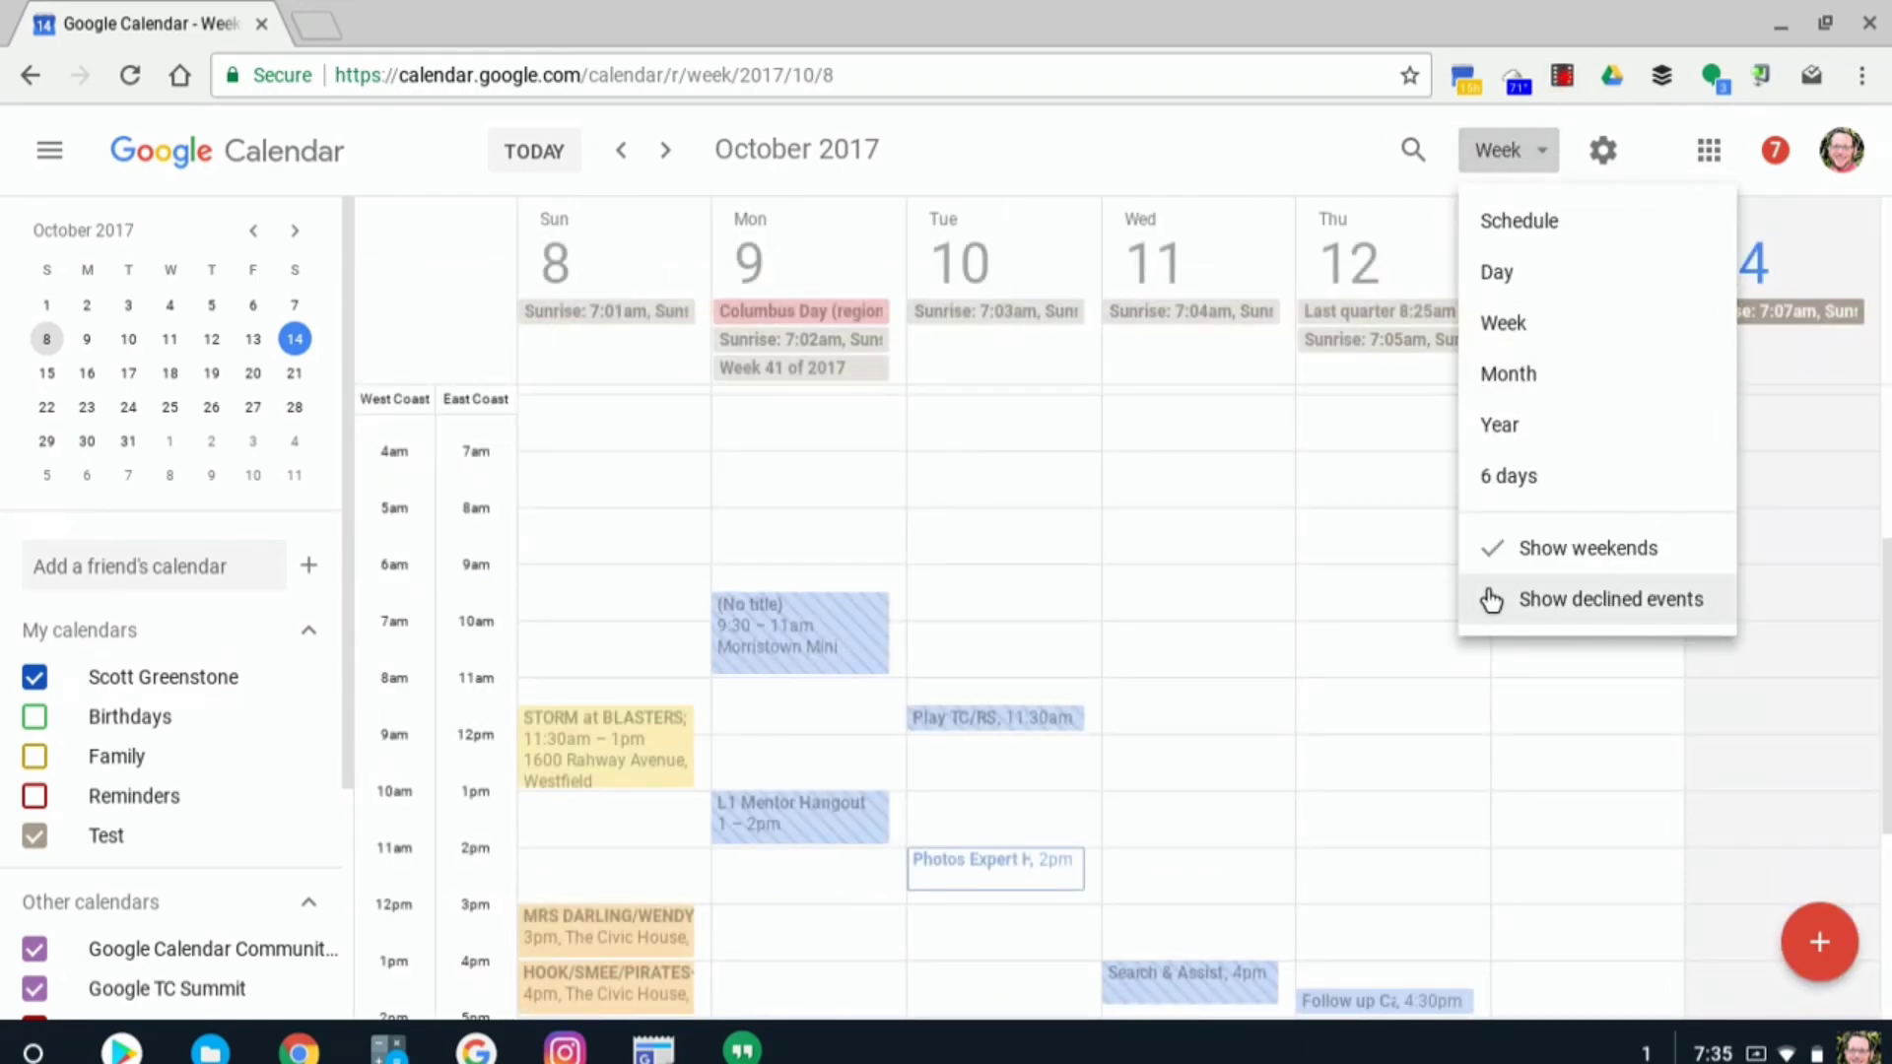
left_click(1493, 599)
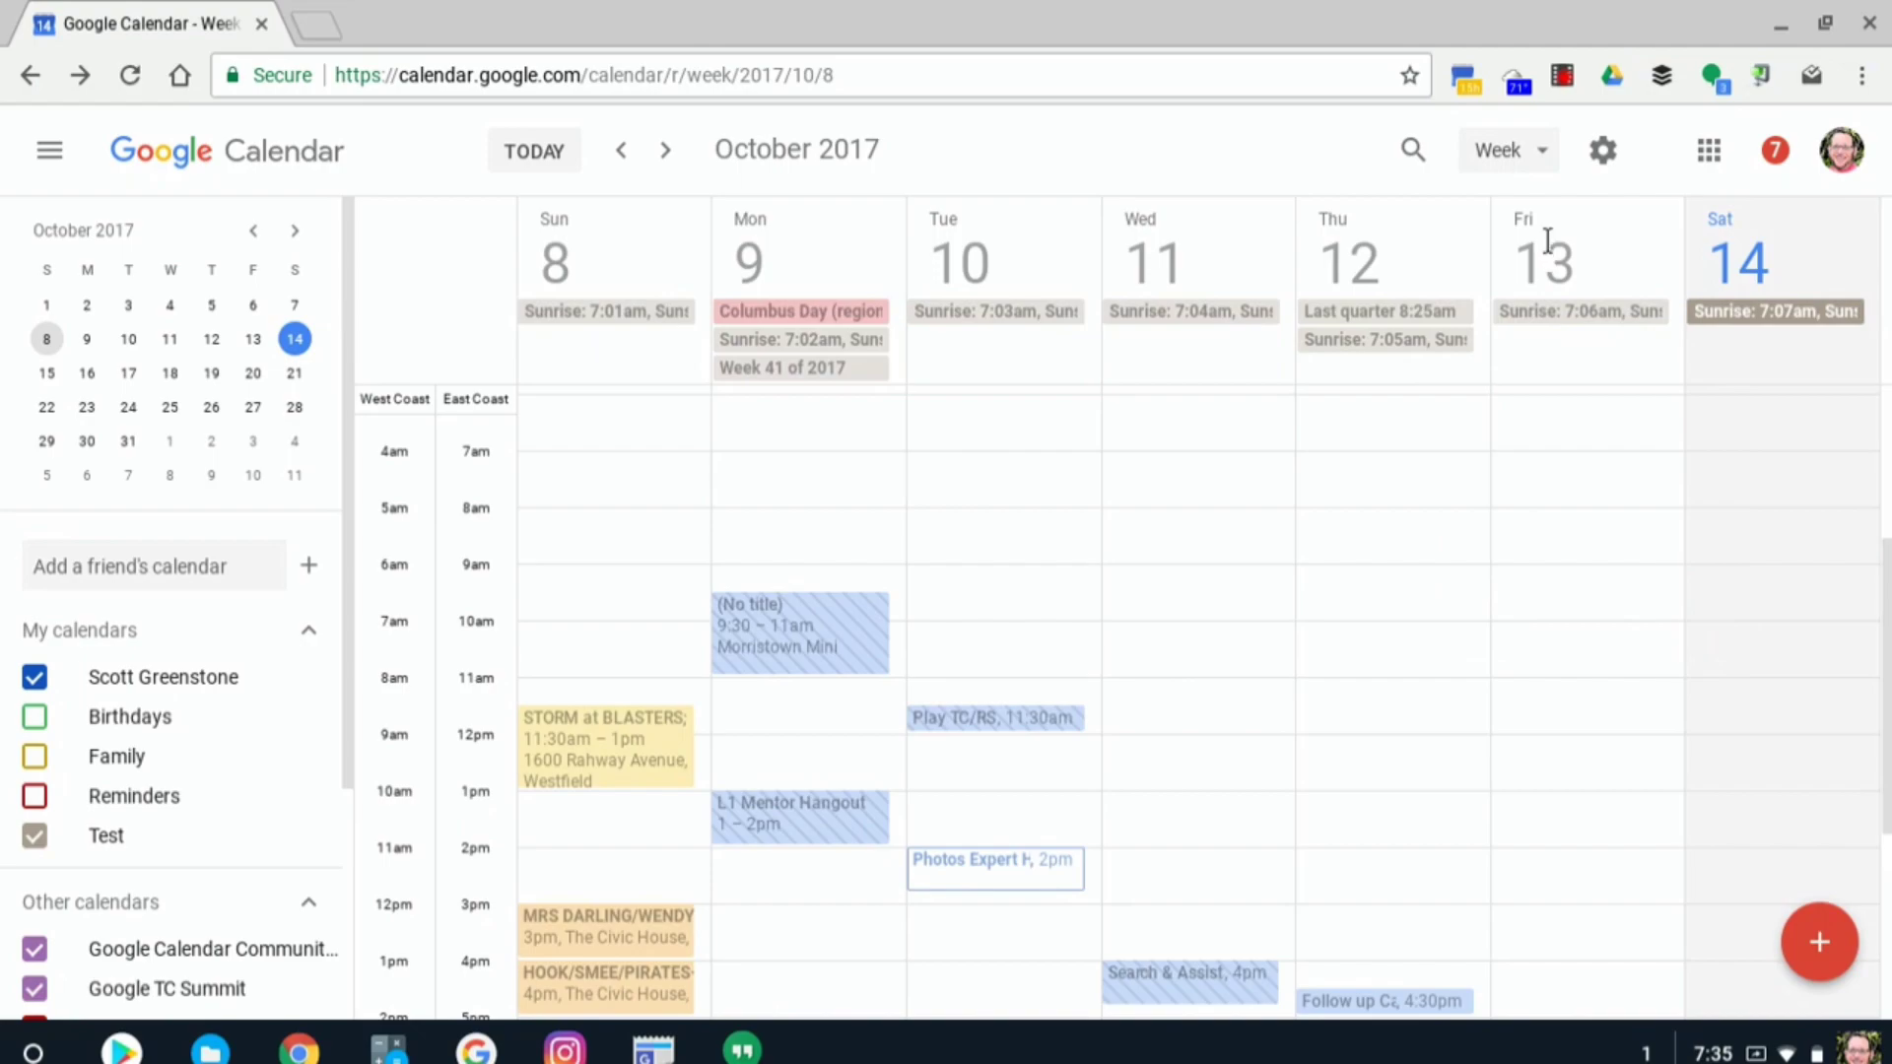
left_click(1521, 165)
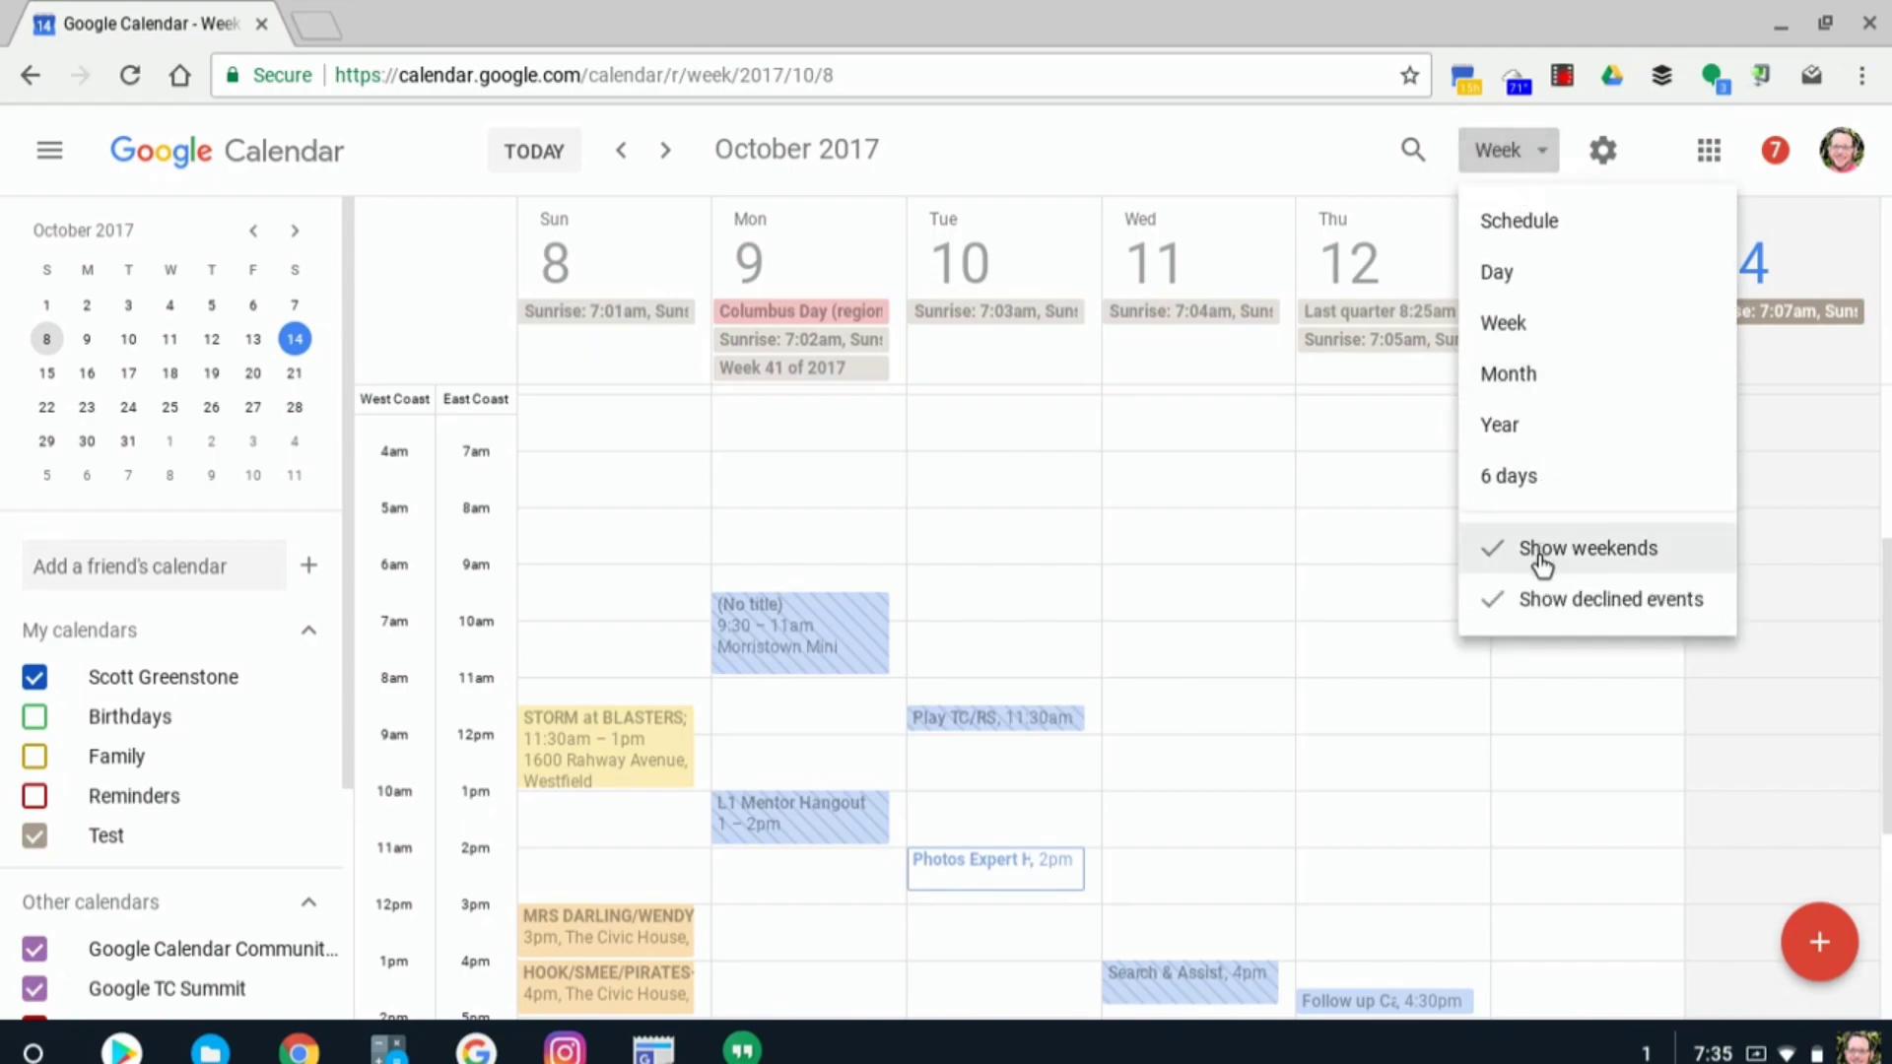
left_click(1543, 611)
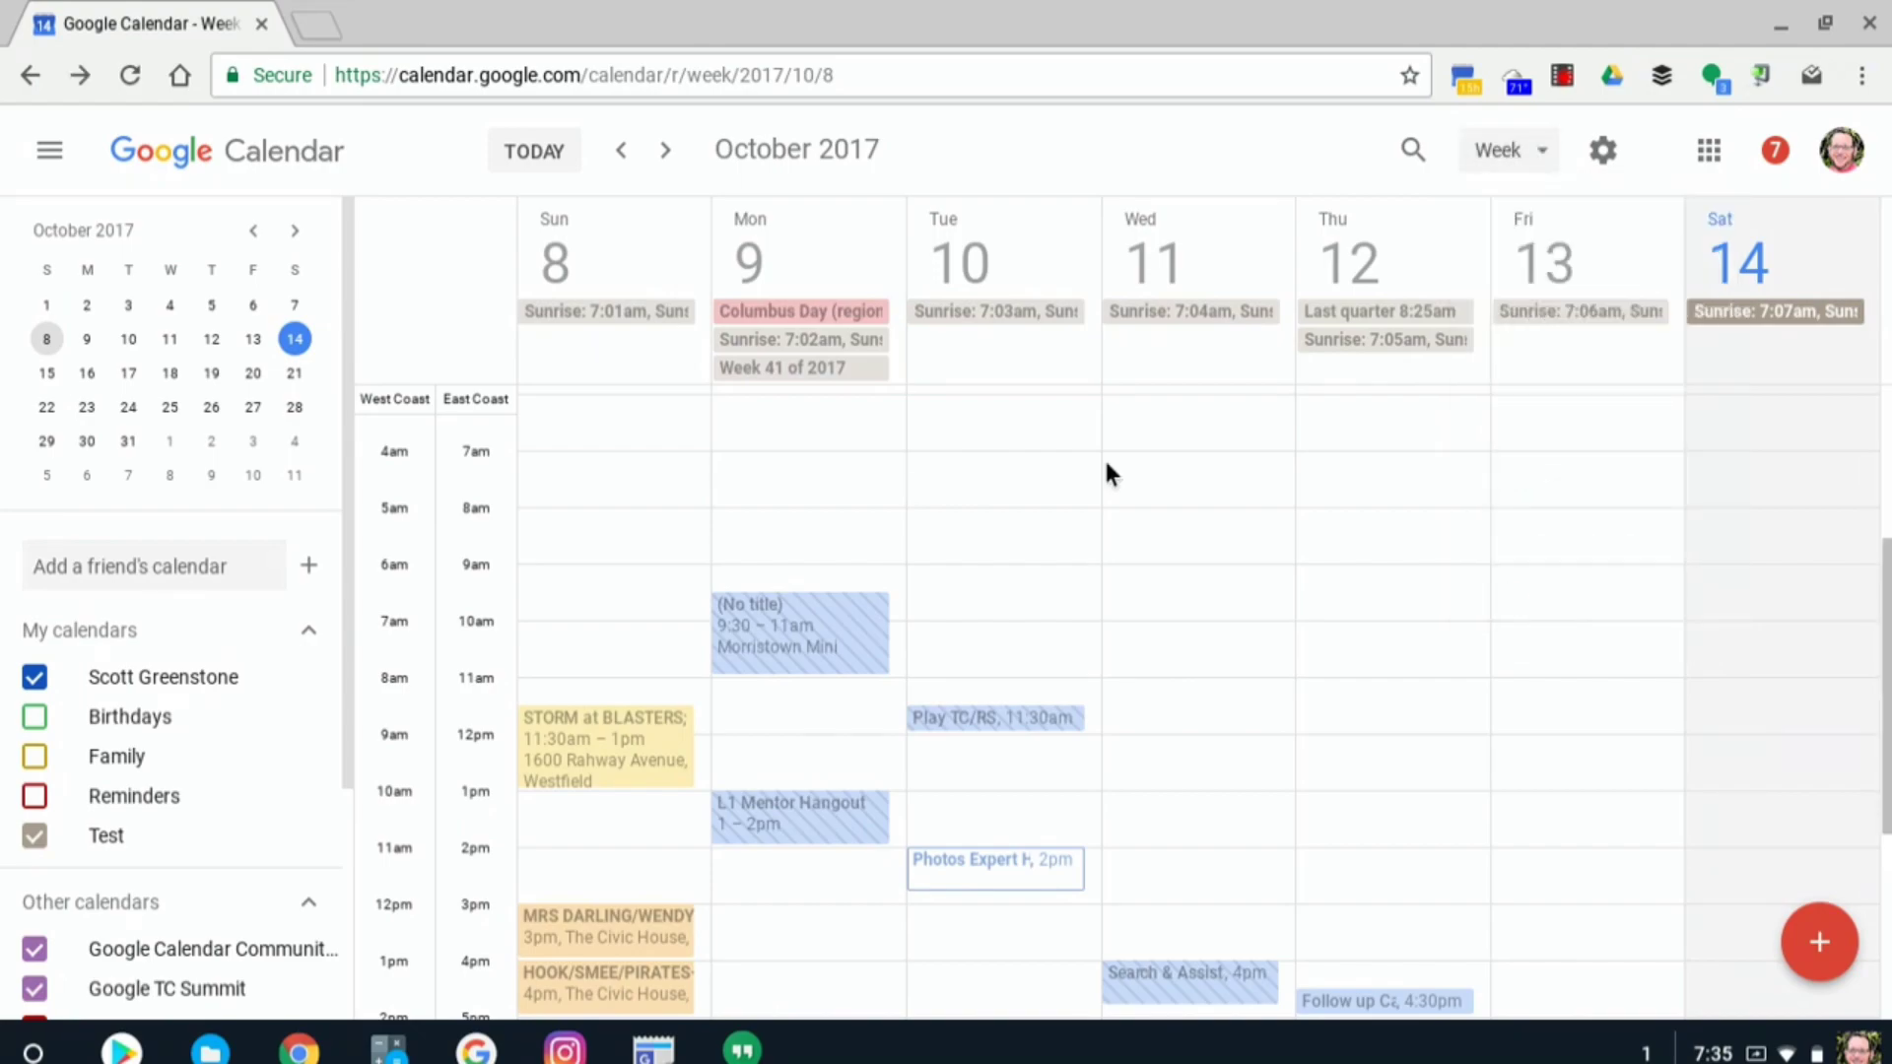
left_click(321, 564)
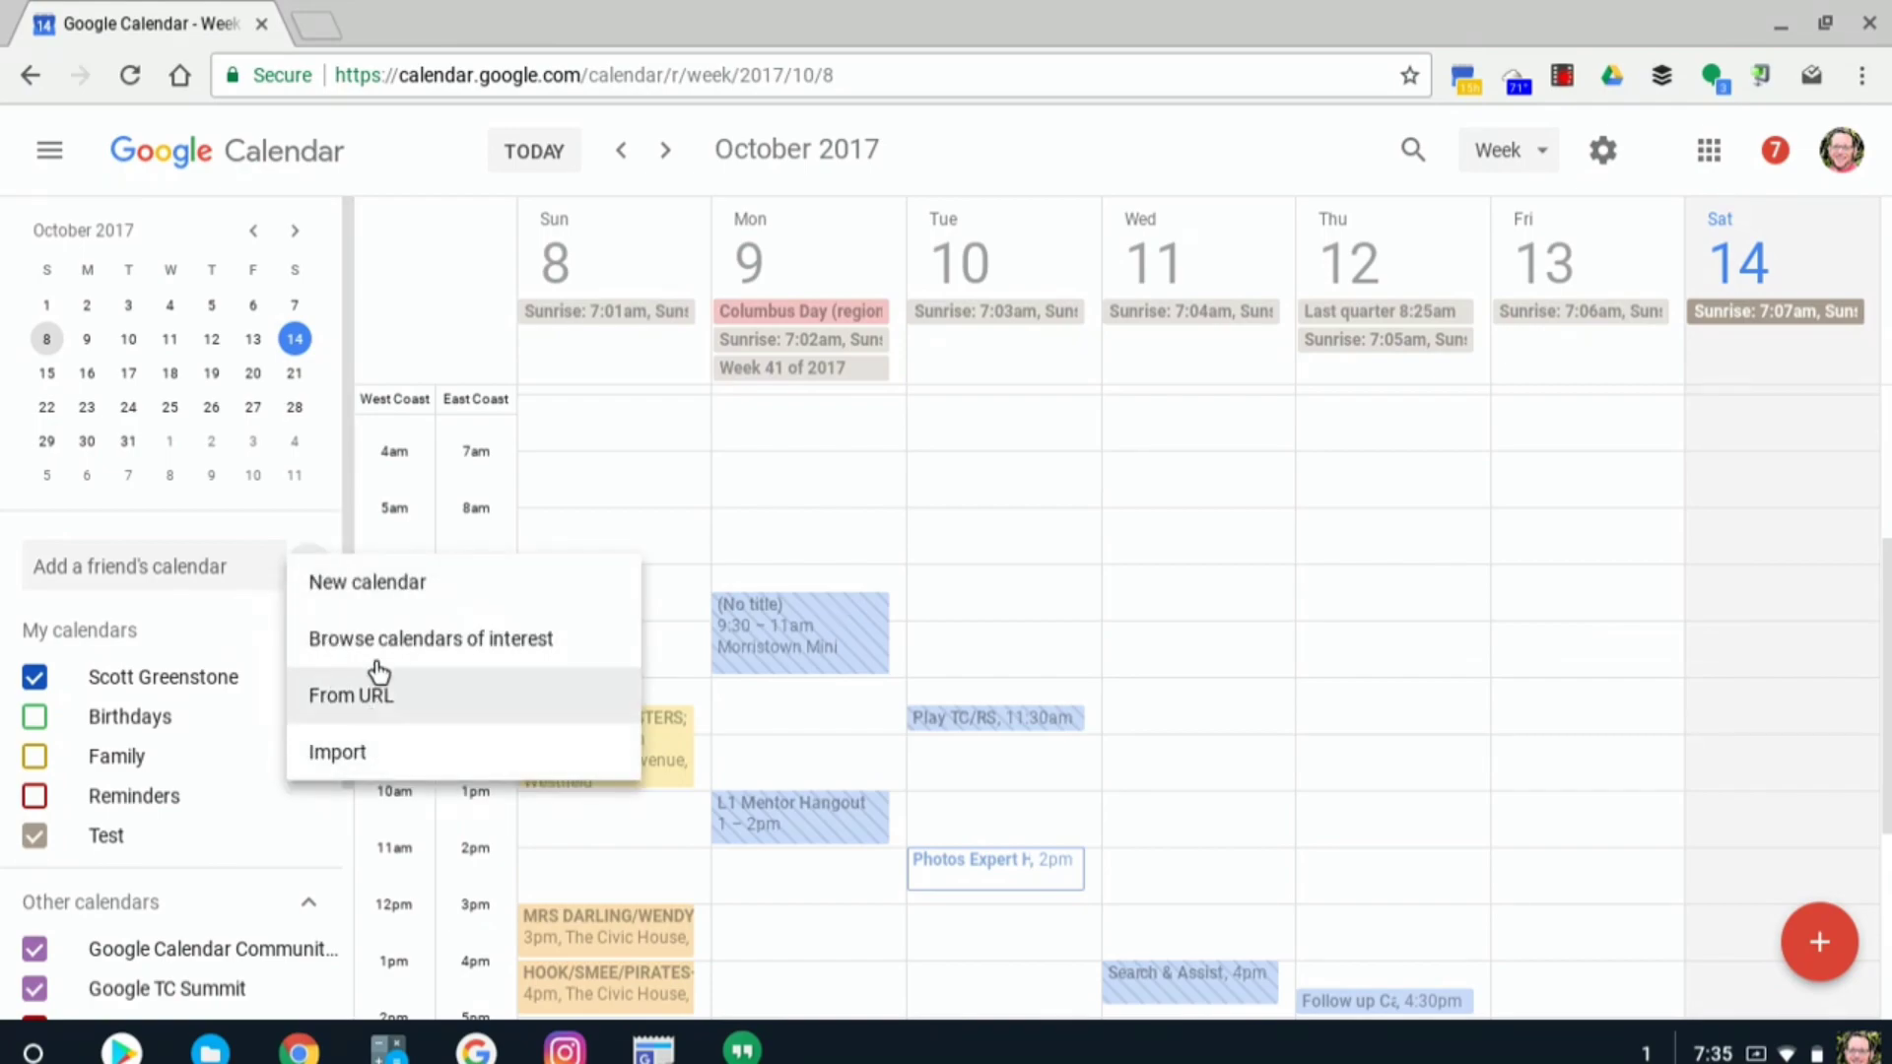
left_click(654, 499)
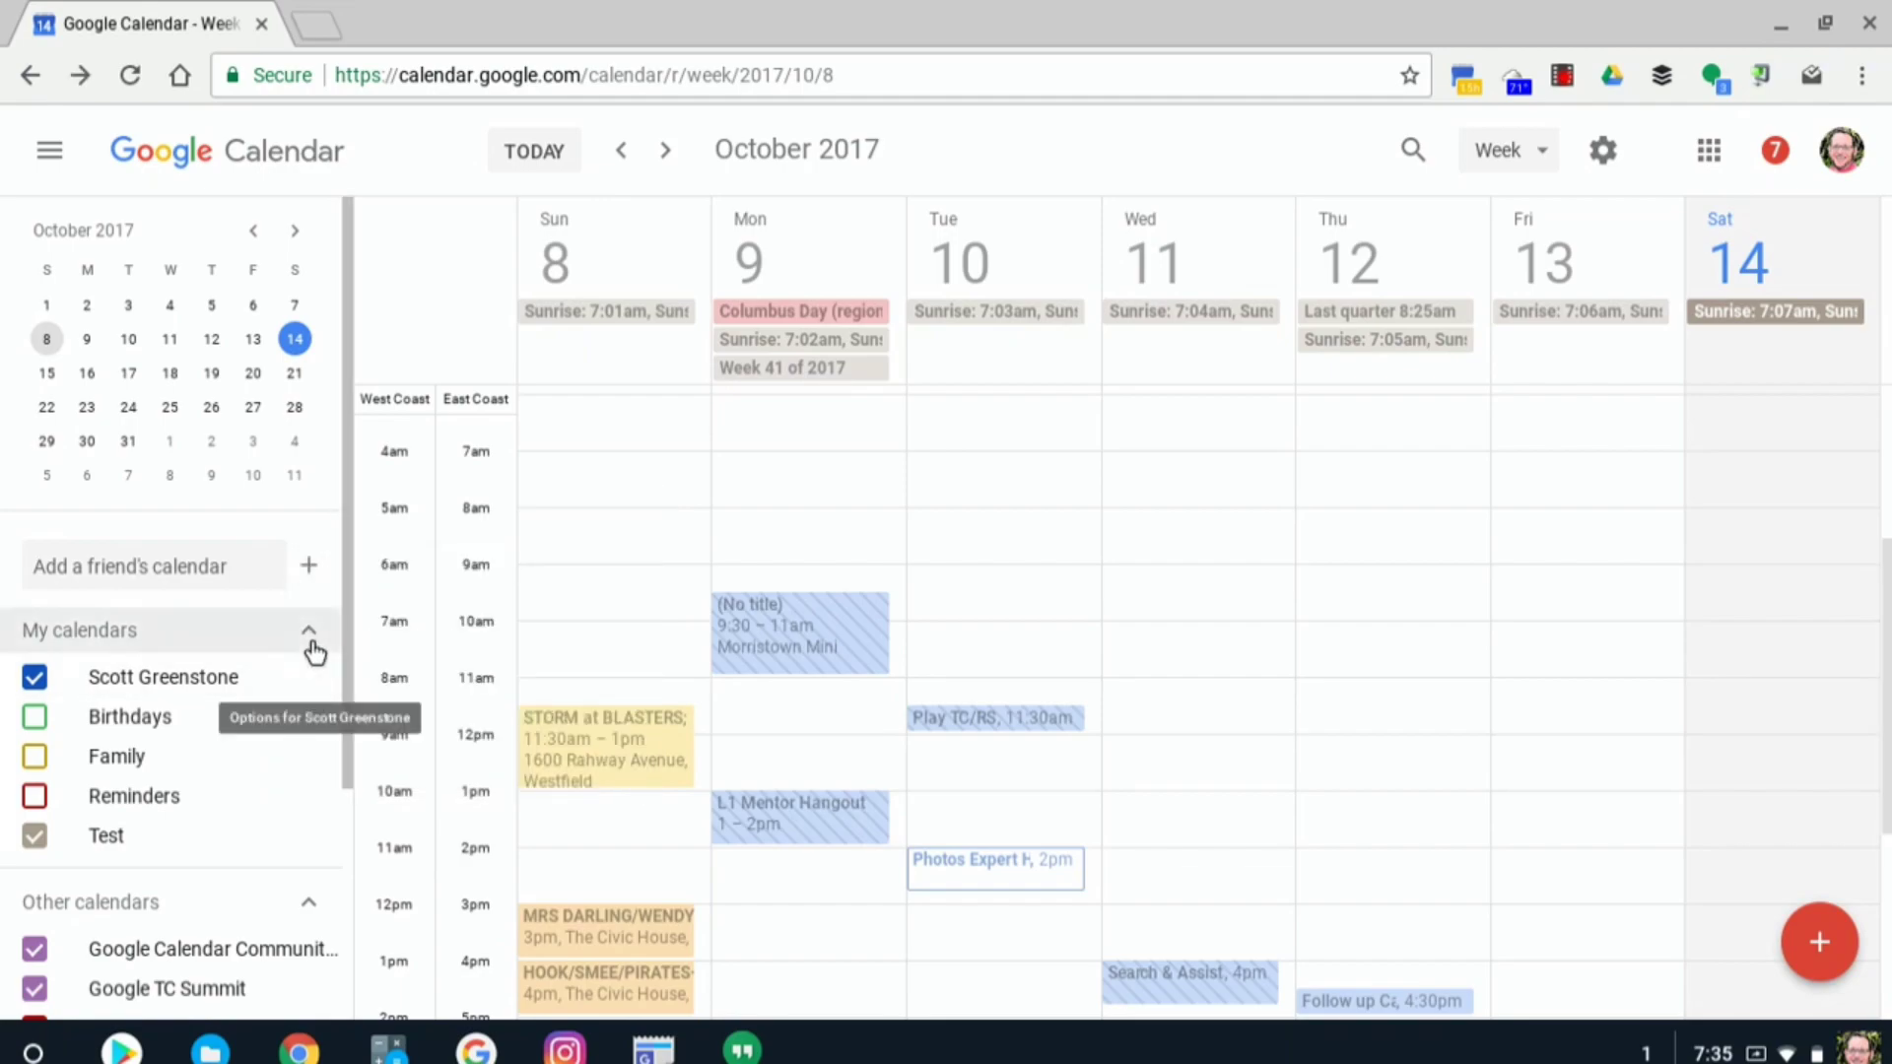
mouse_move(299, 724)
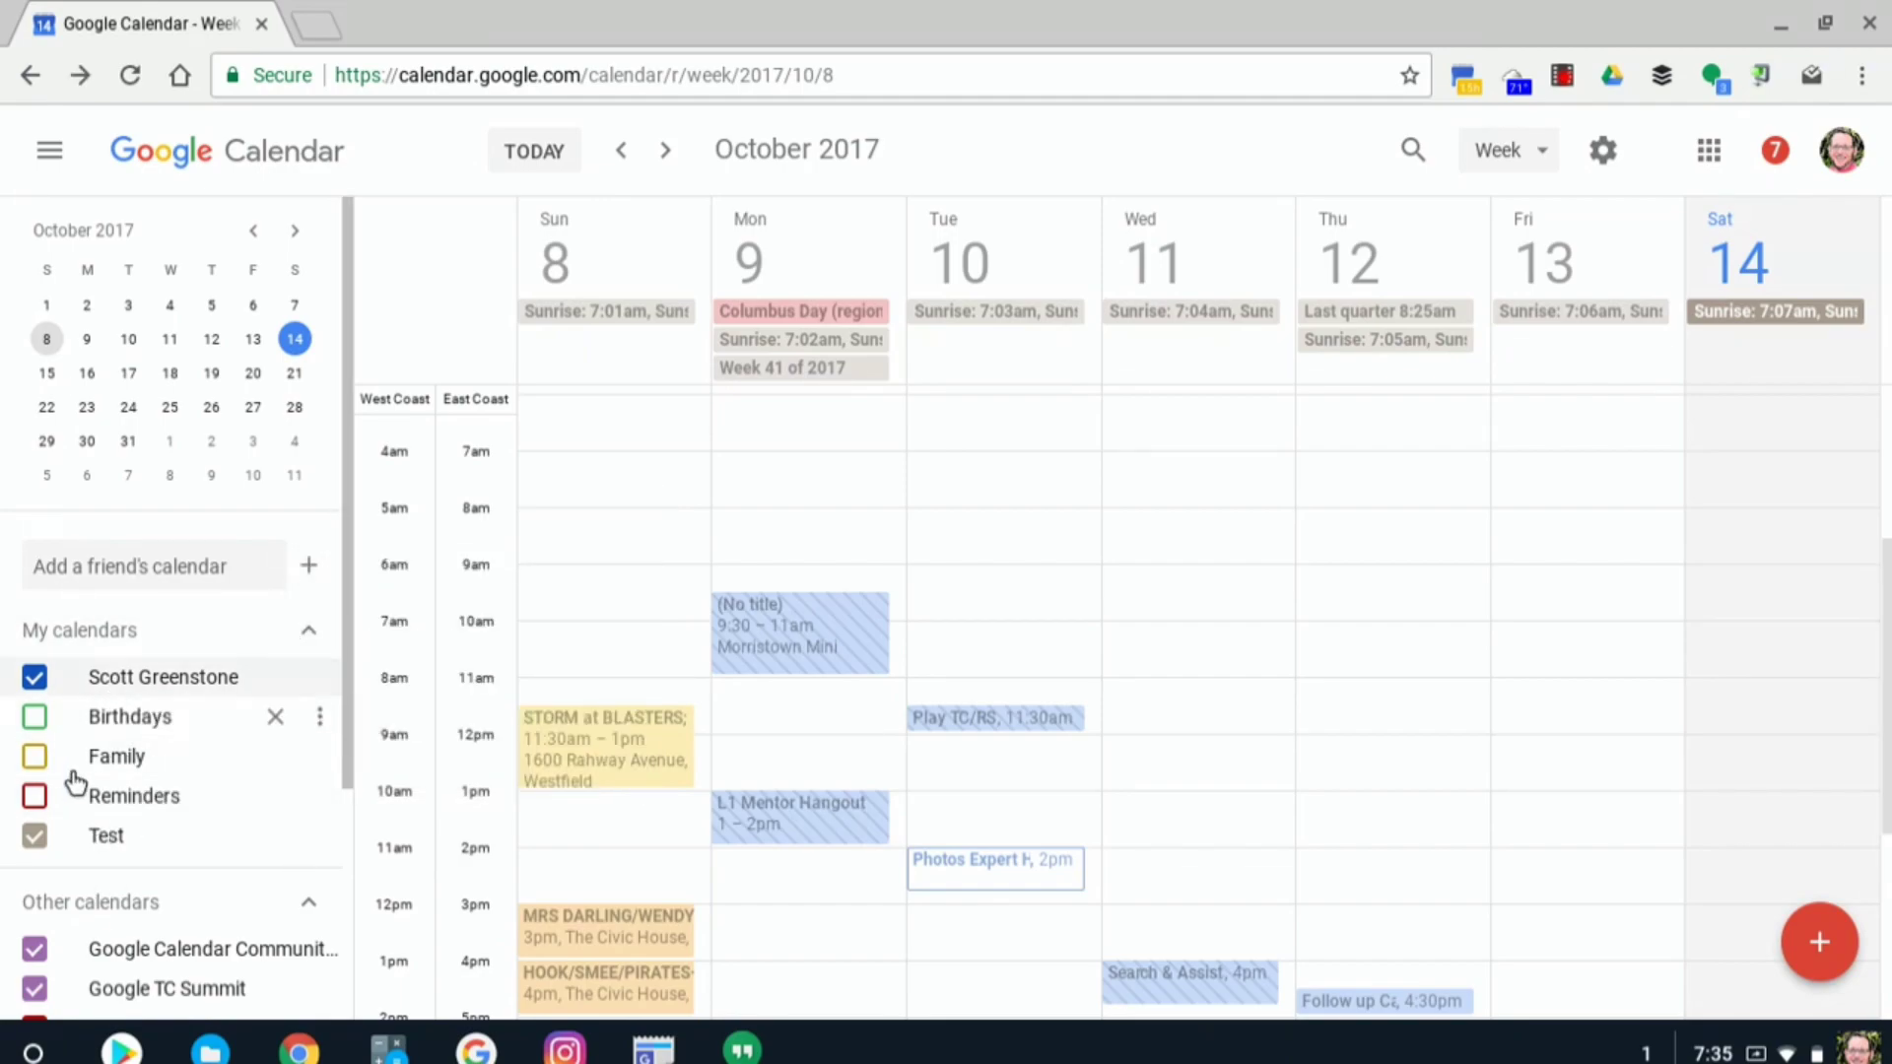
scroll(211, 680, "down", 3)
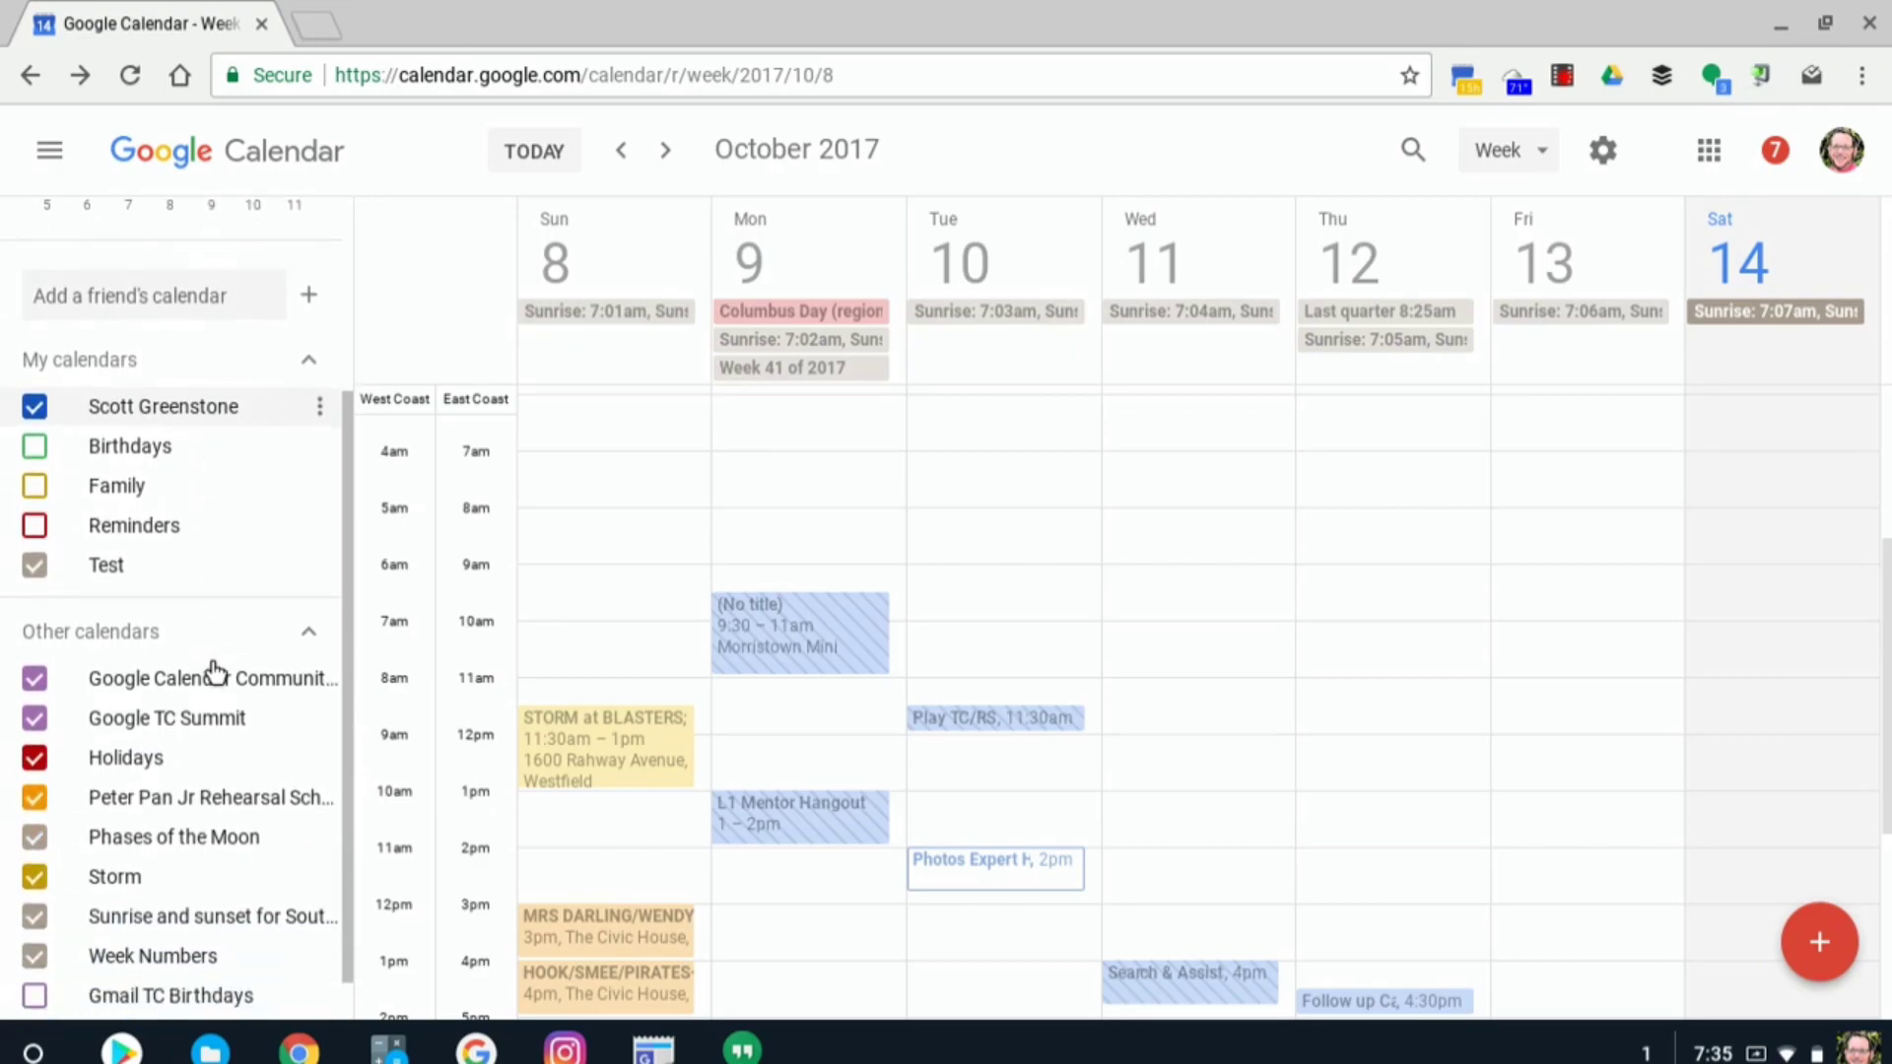
scroll(216, 690, "down", 1)
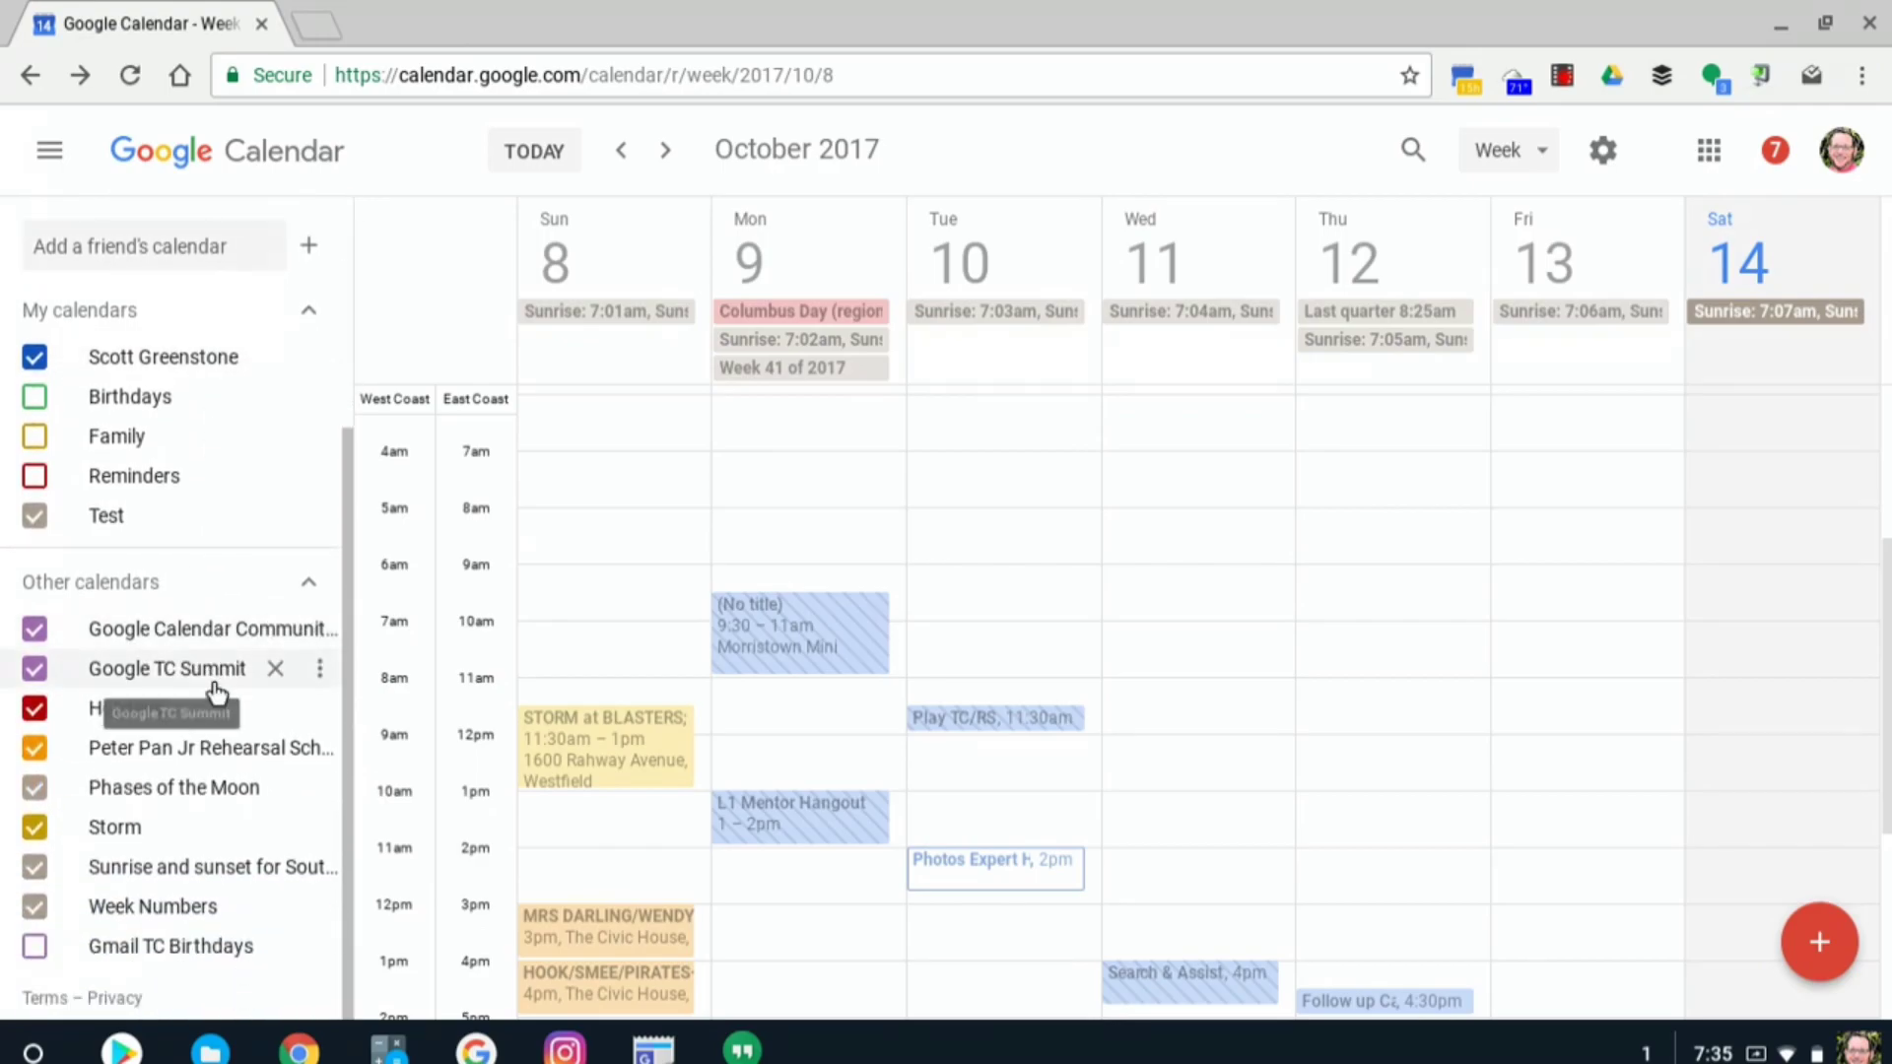
scroll(217, 693, "up", 4)
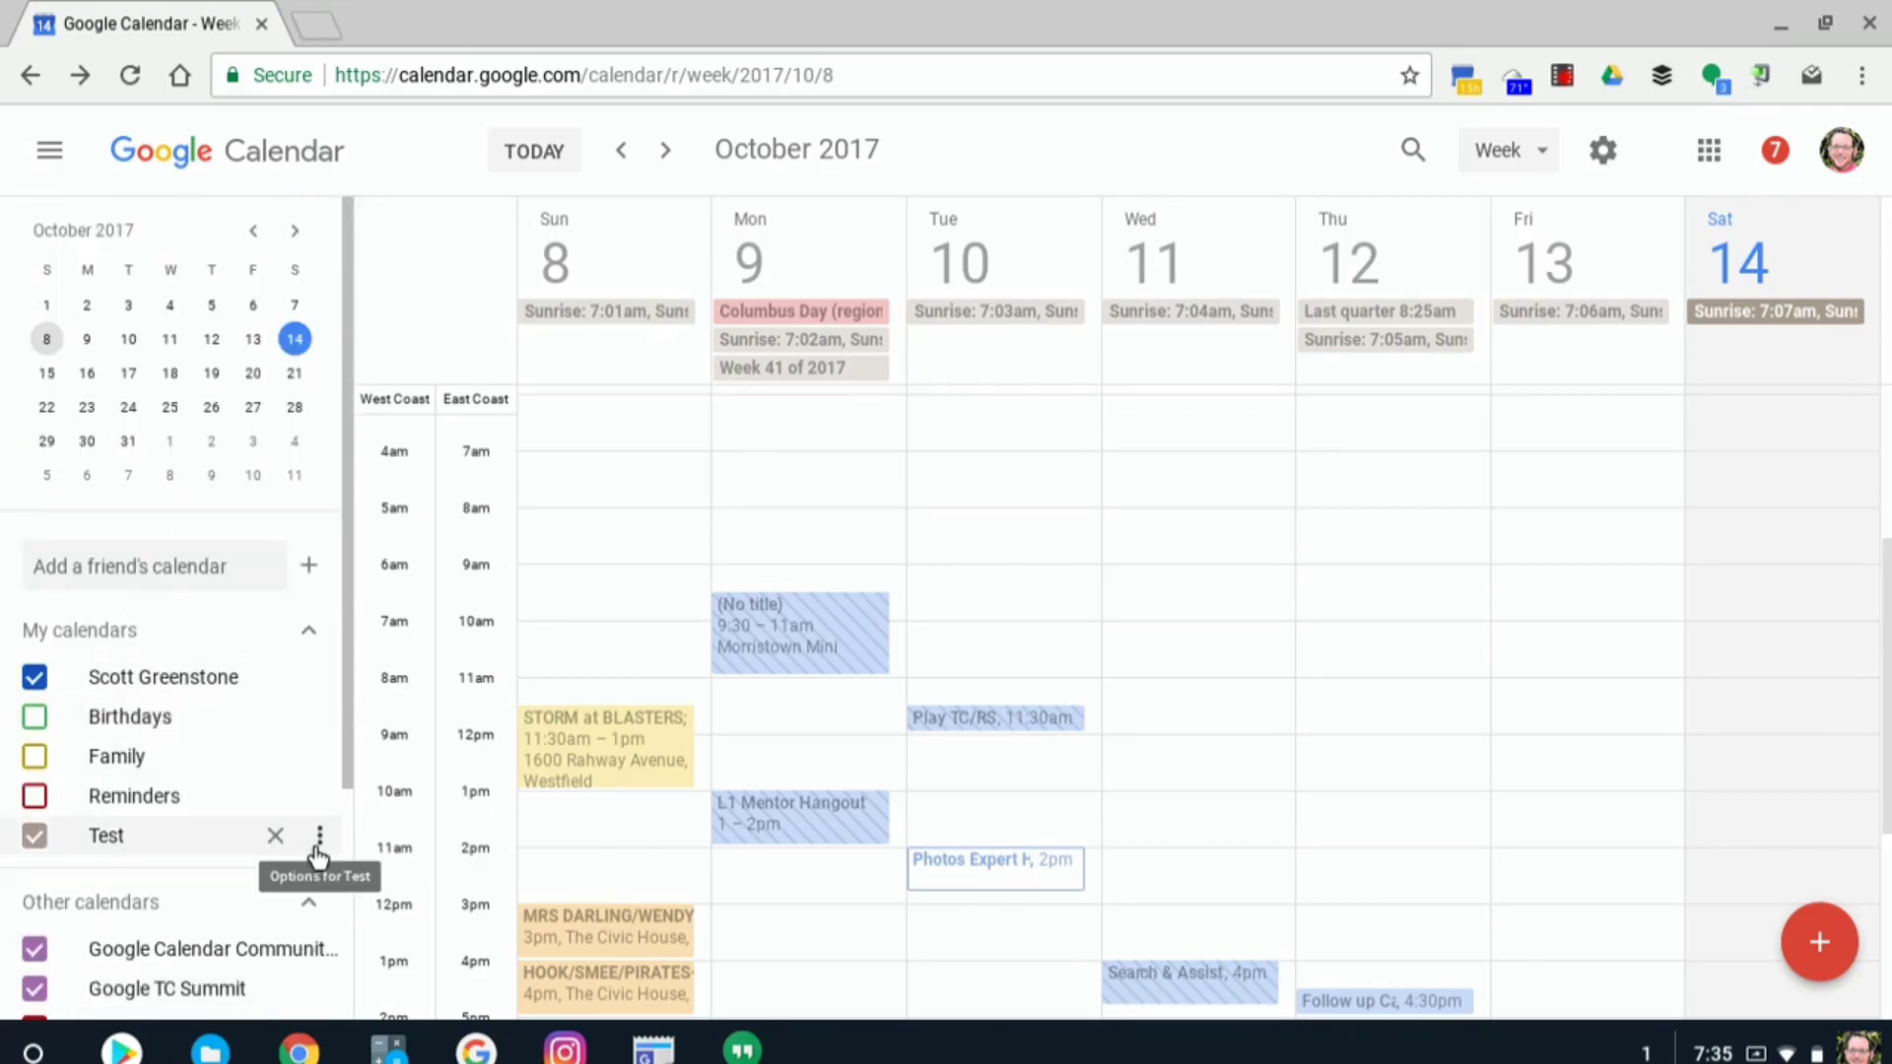
left_click(321, 840)
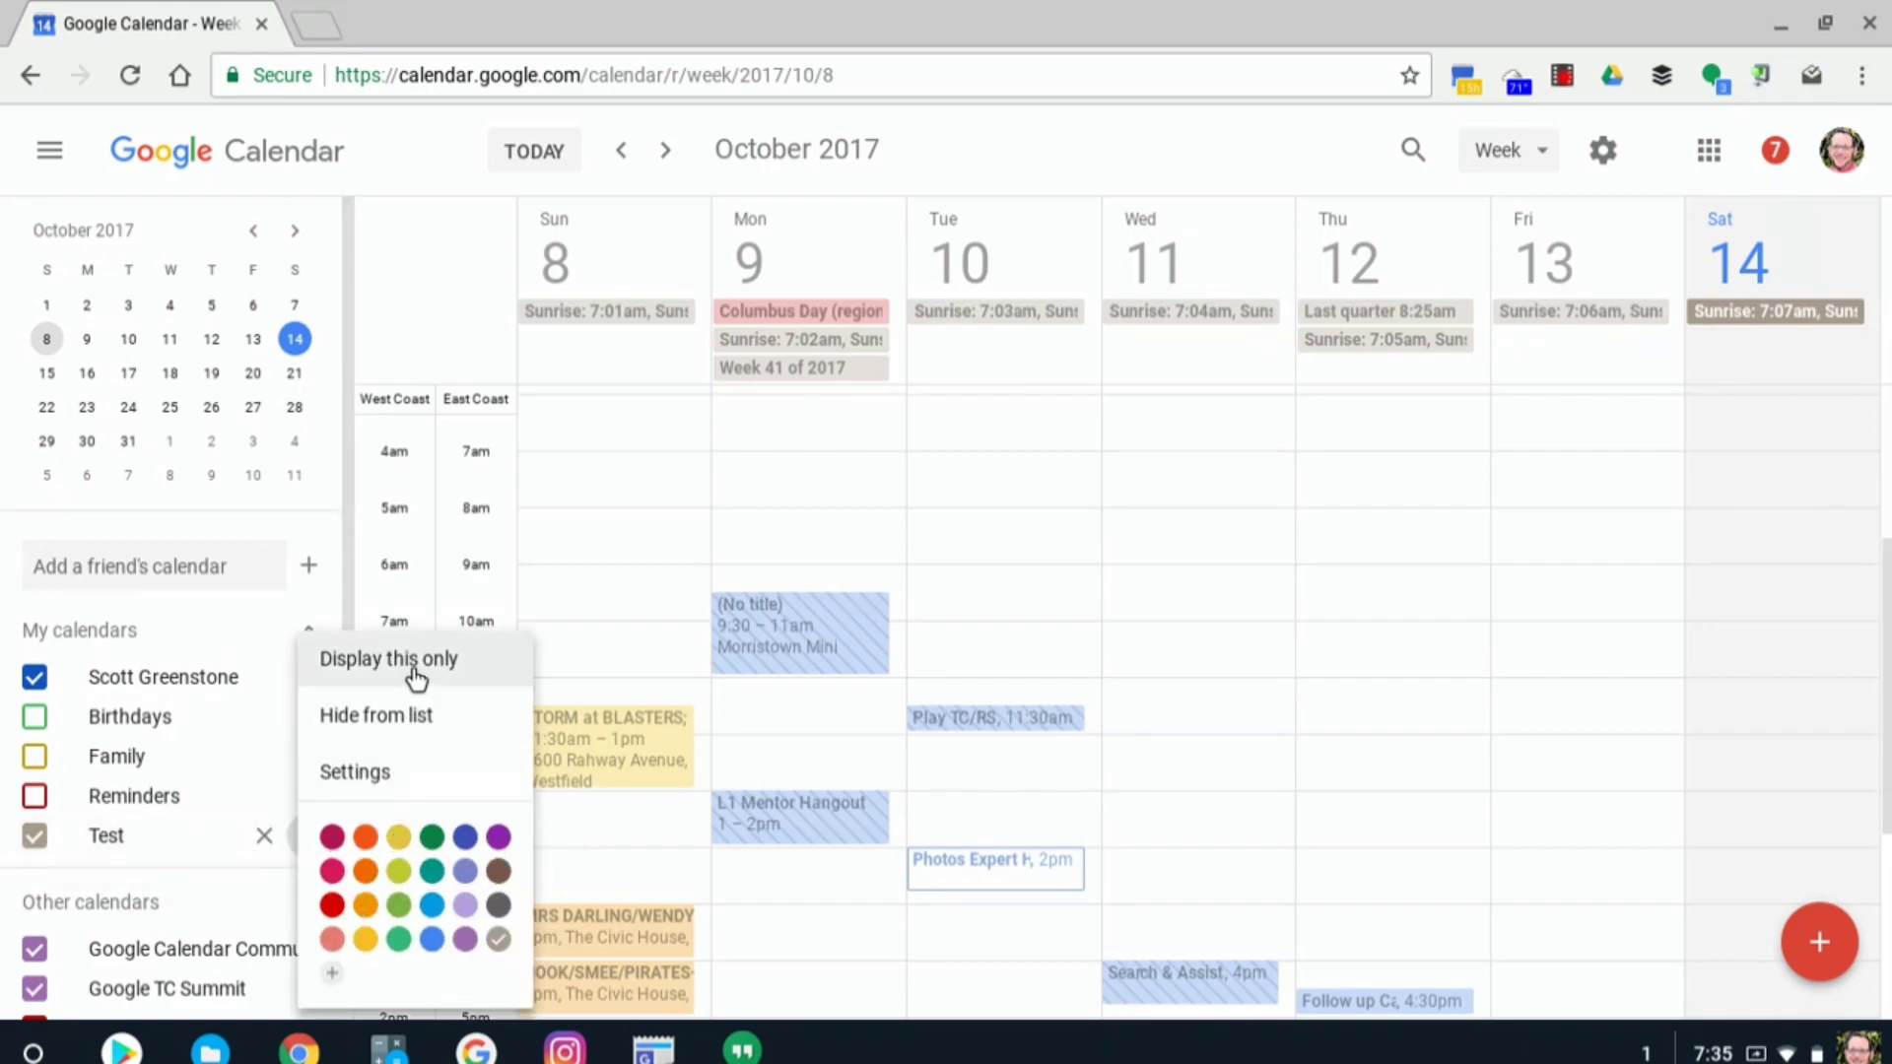
left_click(333, 973)
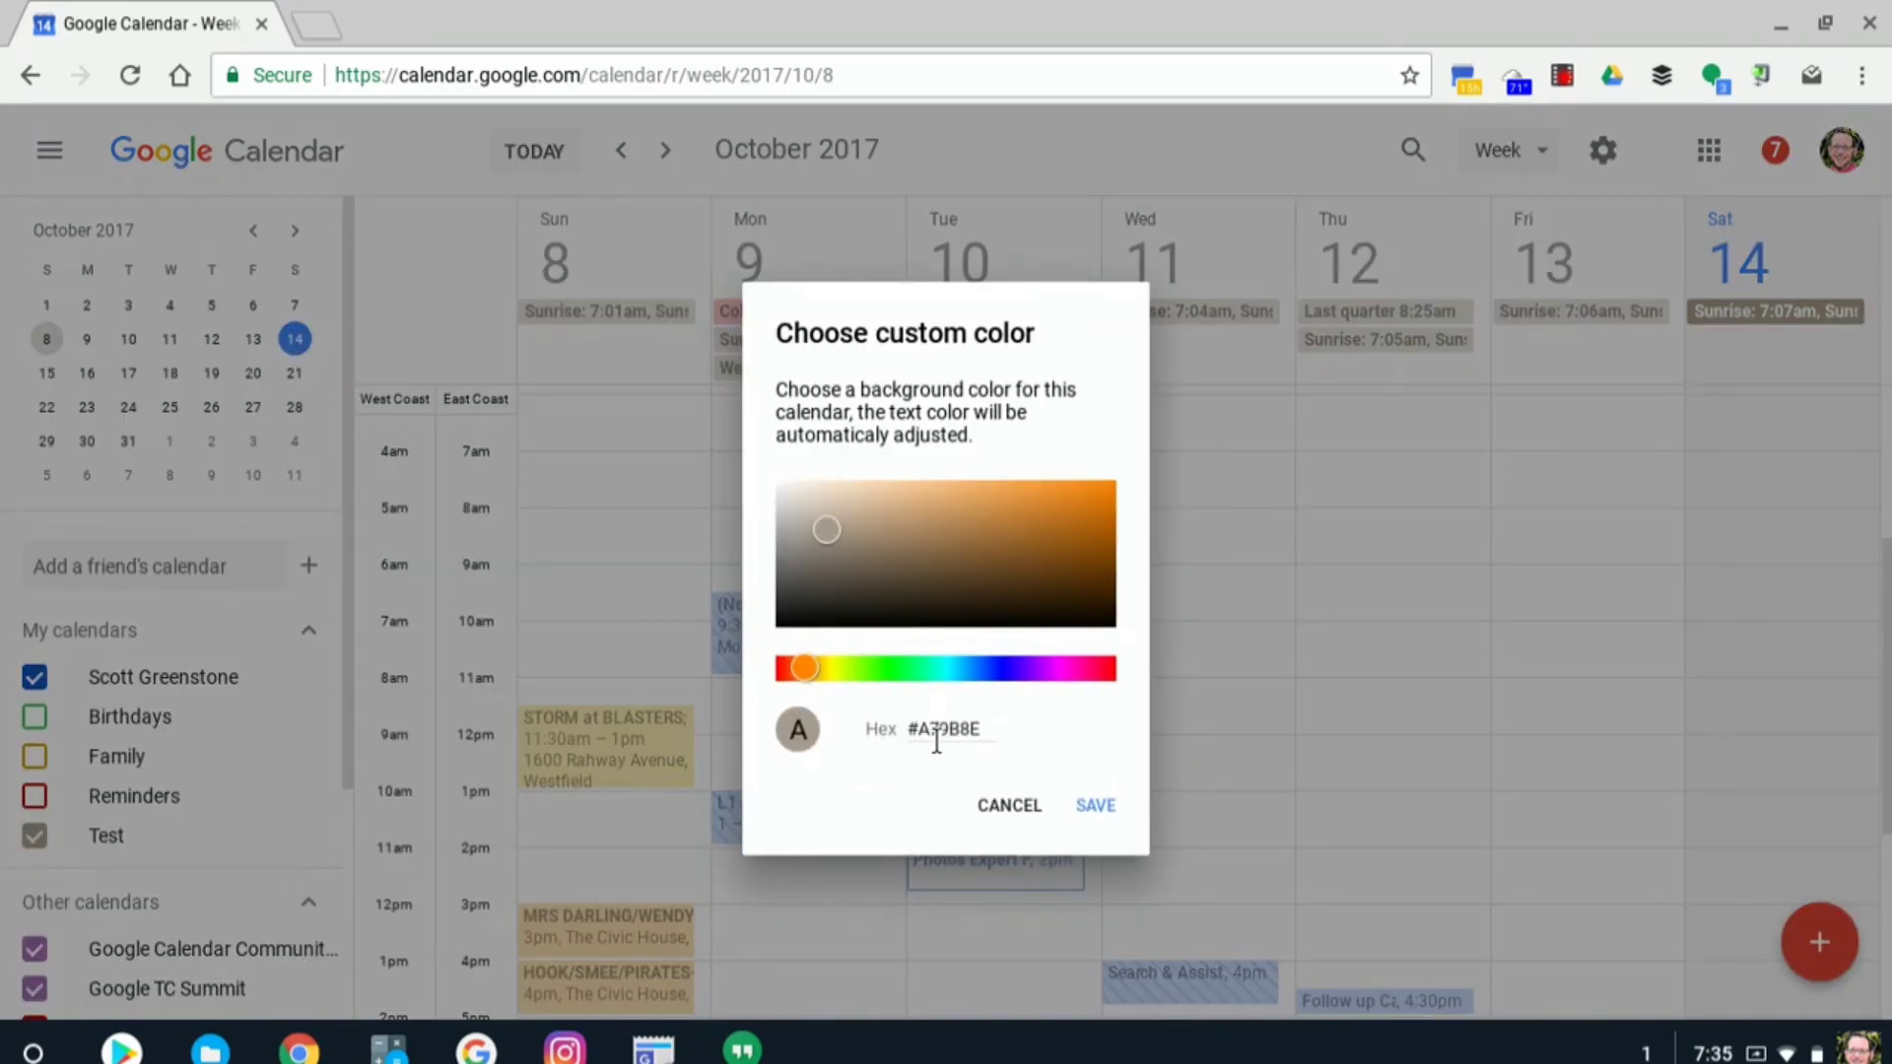
left_click(993, 806)
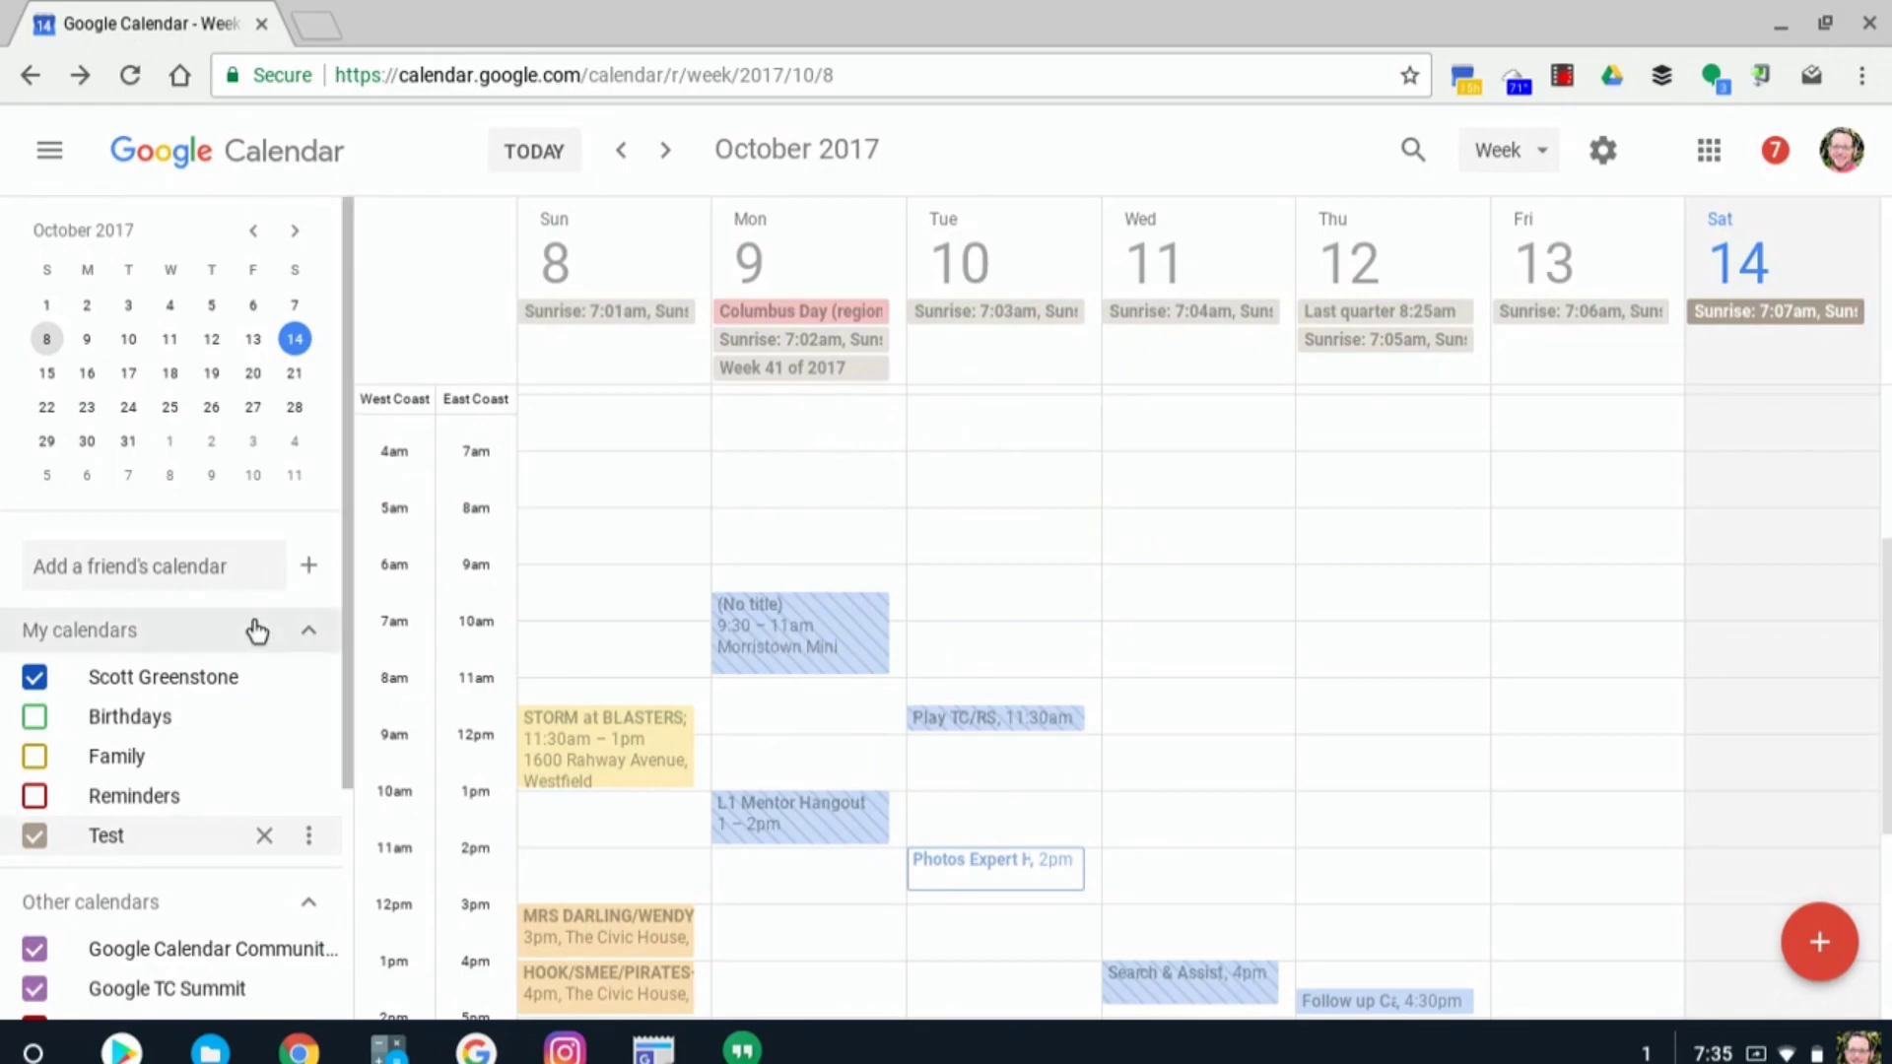
scroll(292, 752, "down", 1)
scroll(292, 752, "down", 3)
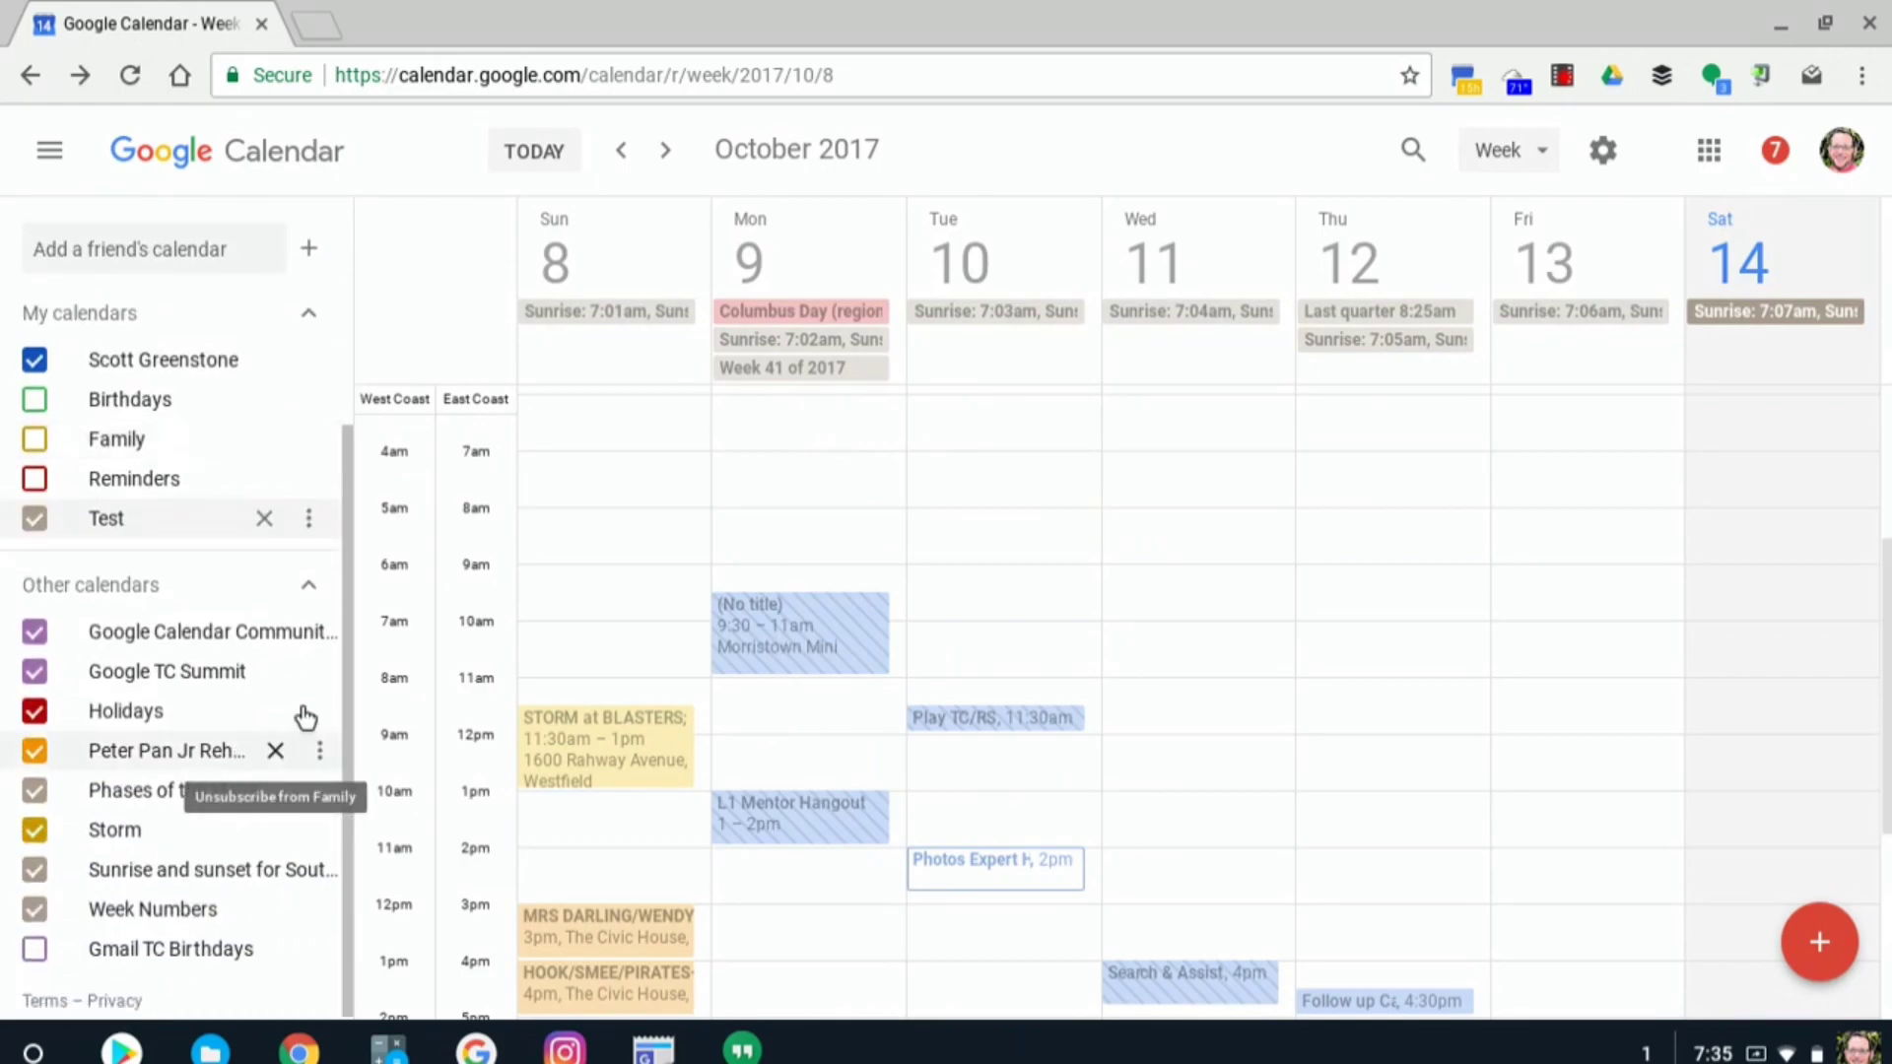
- Open the Test calendar's settings, view its auto-accept invitations section, then go to General settings
left_click(307, 519)
left_click(351, 646)
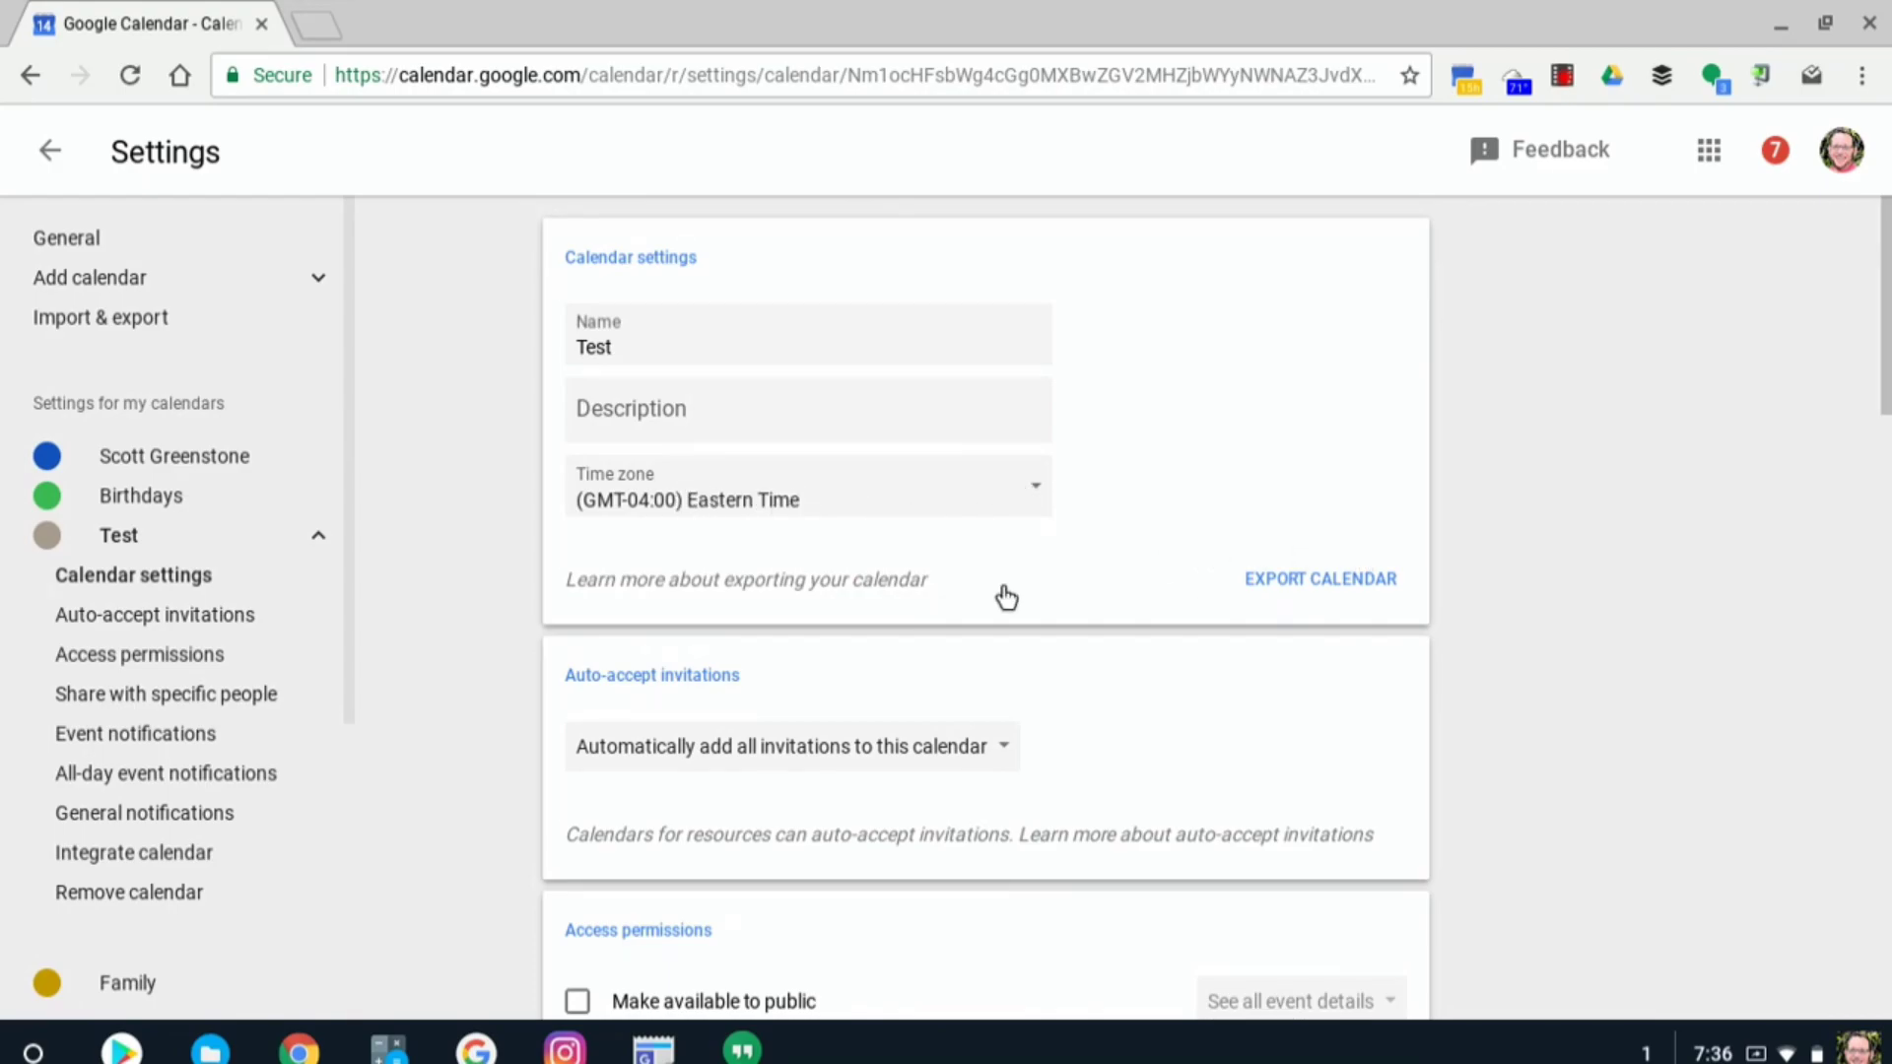
scroll(1043, 596, "down", 1)
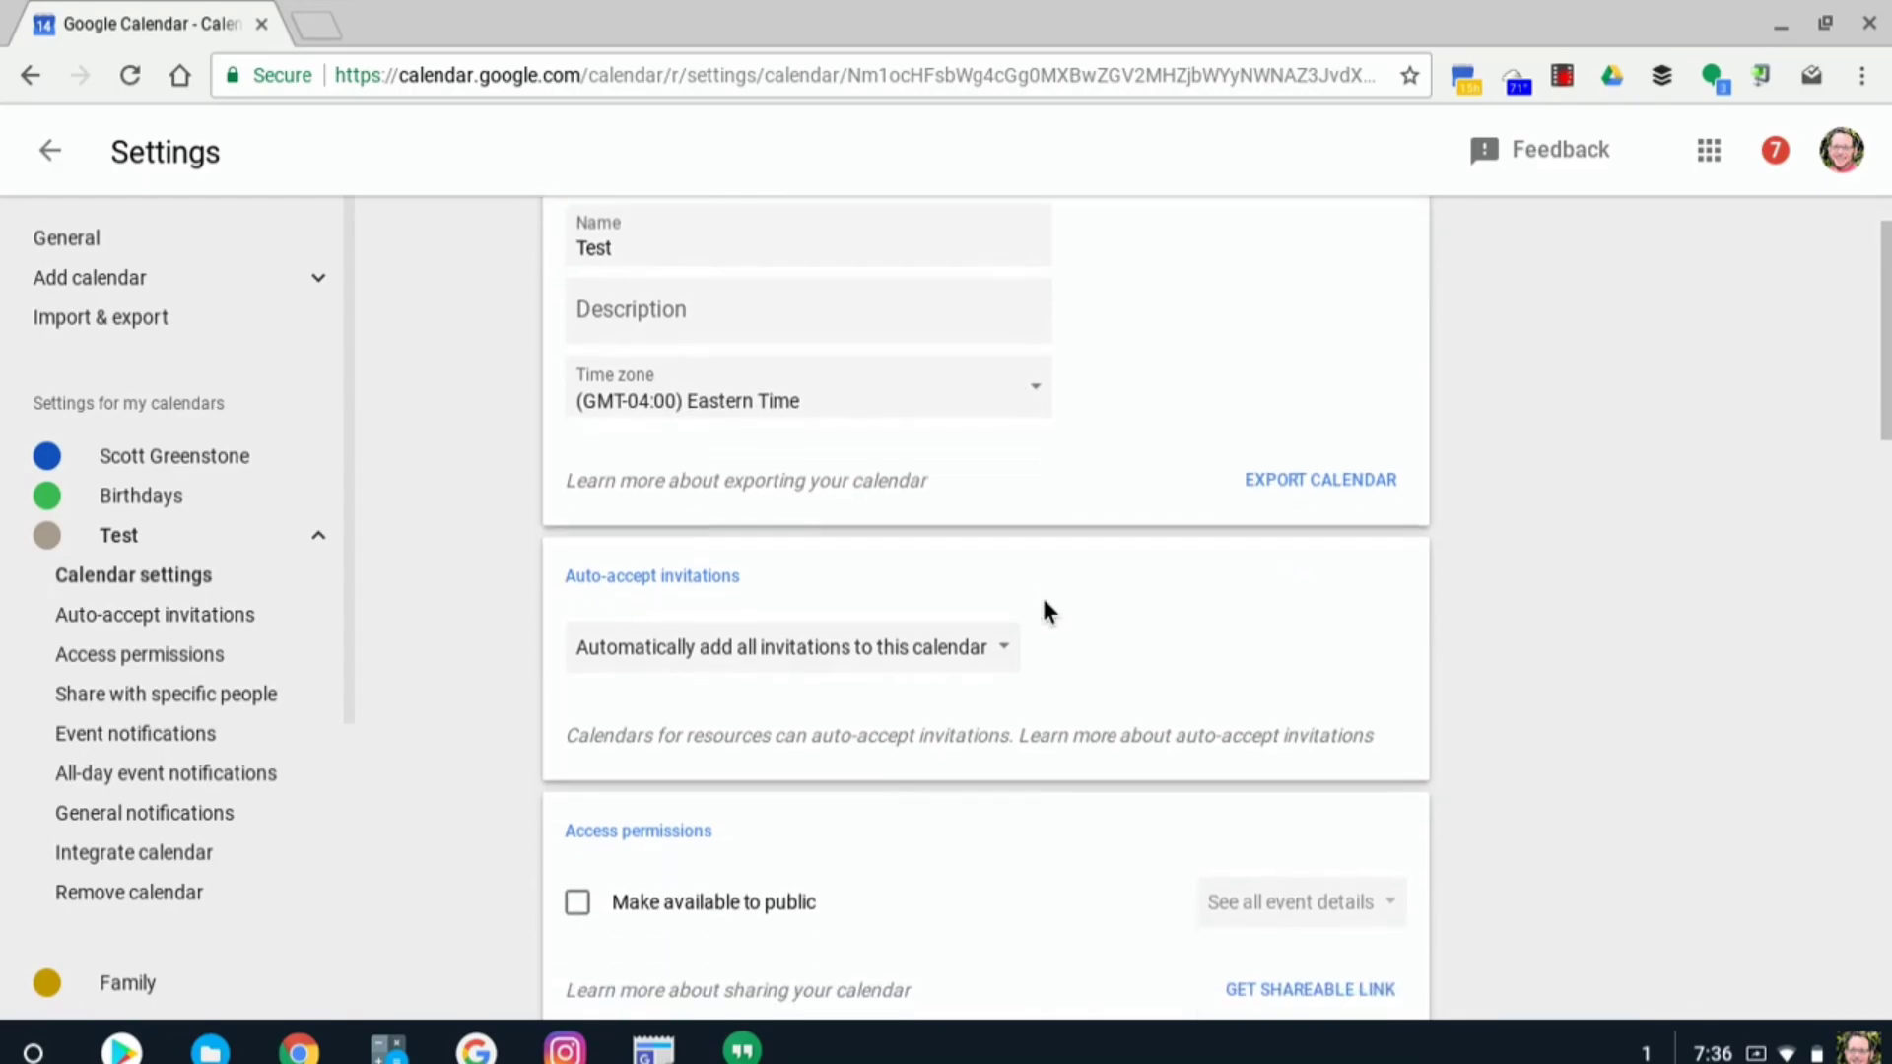
scroll(1043, 597, "up", 1)
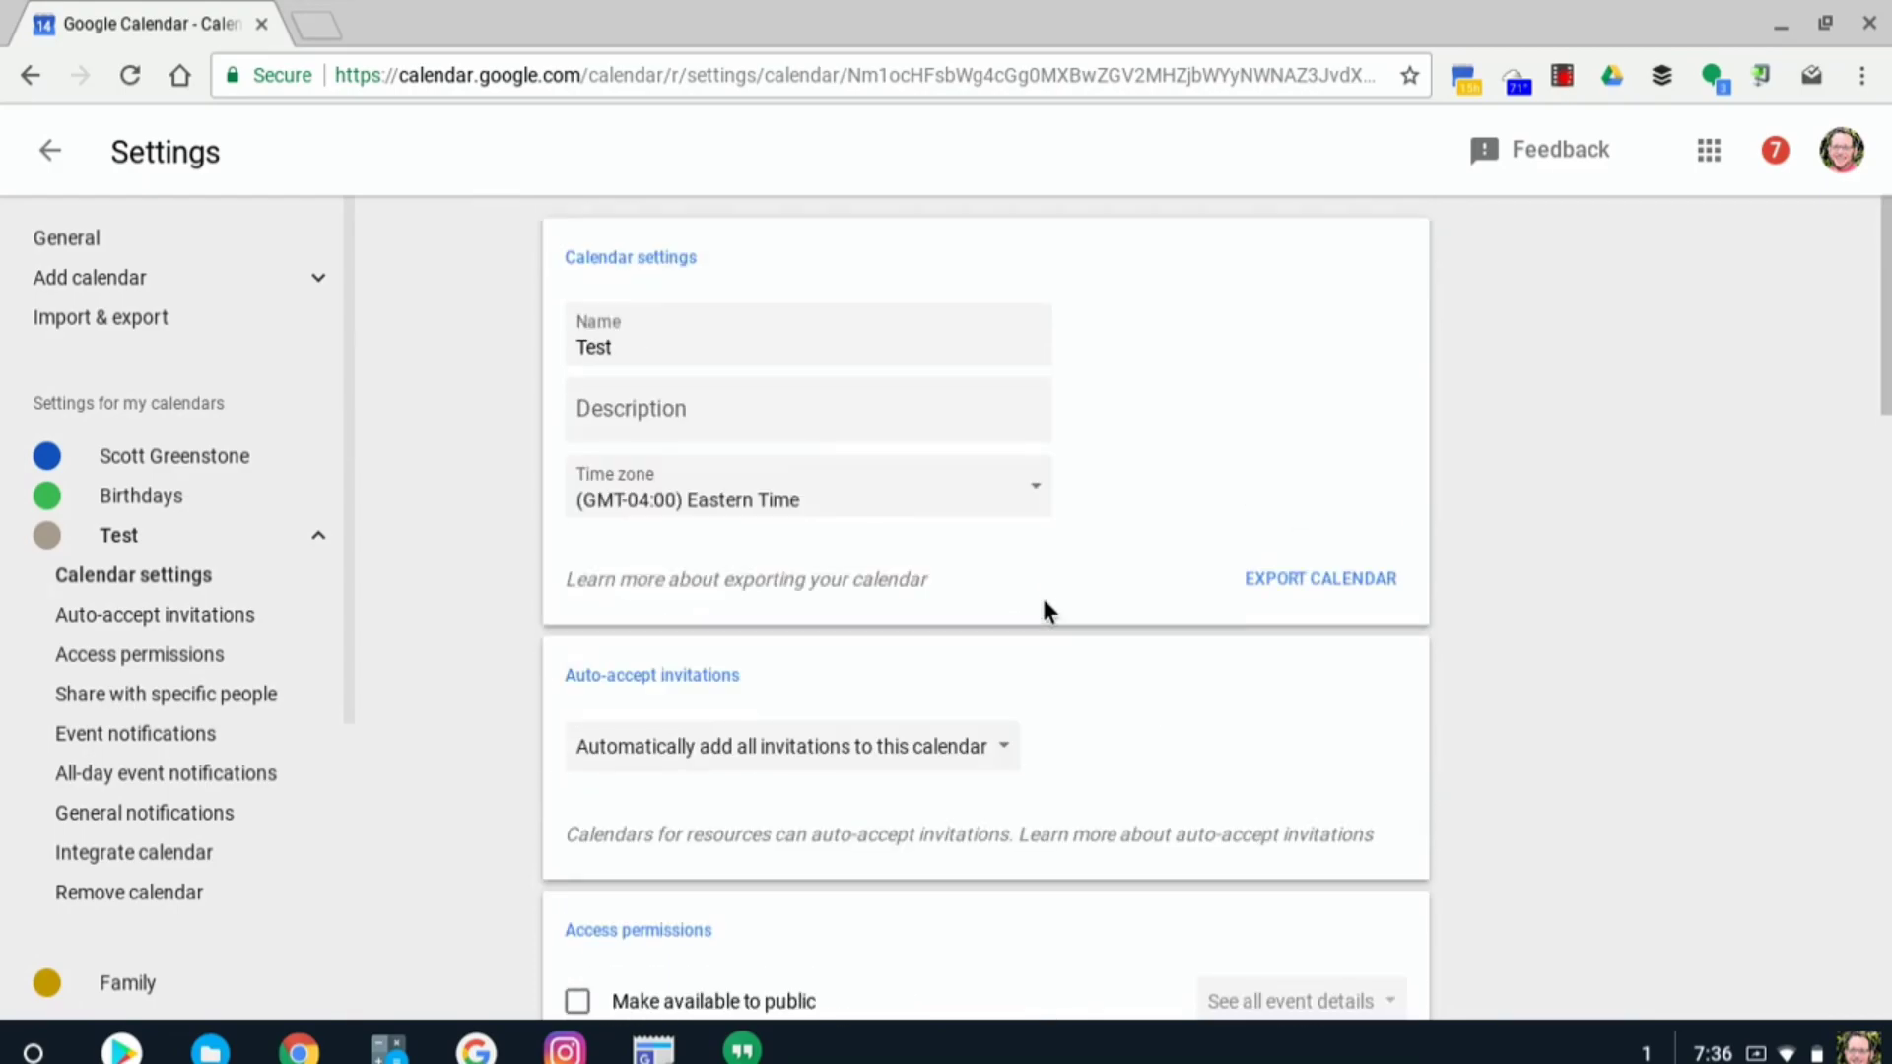
left_click(112, 582)
left_click(114, 615)
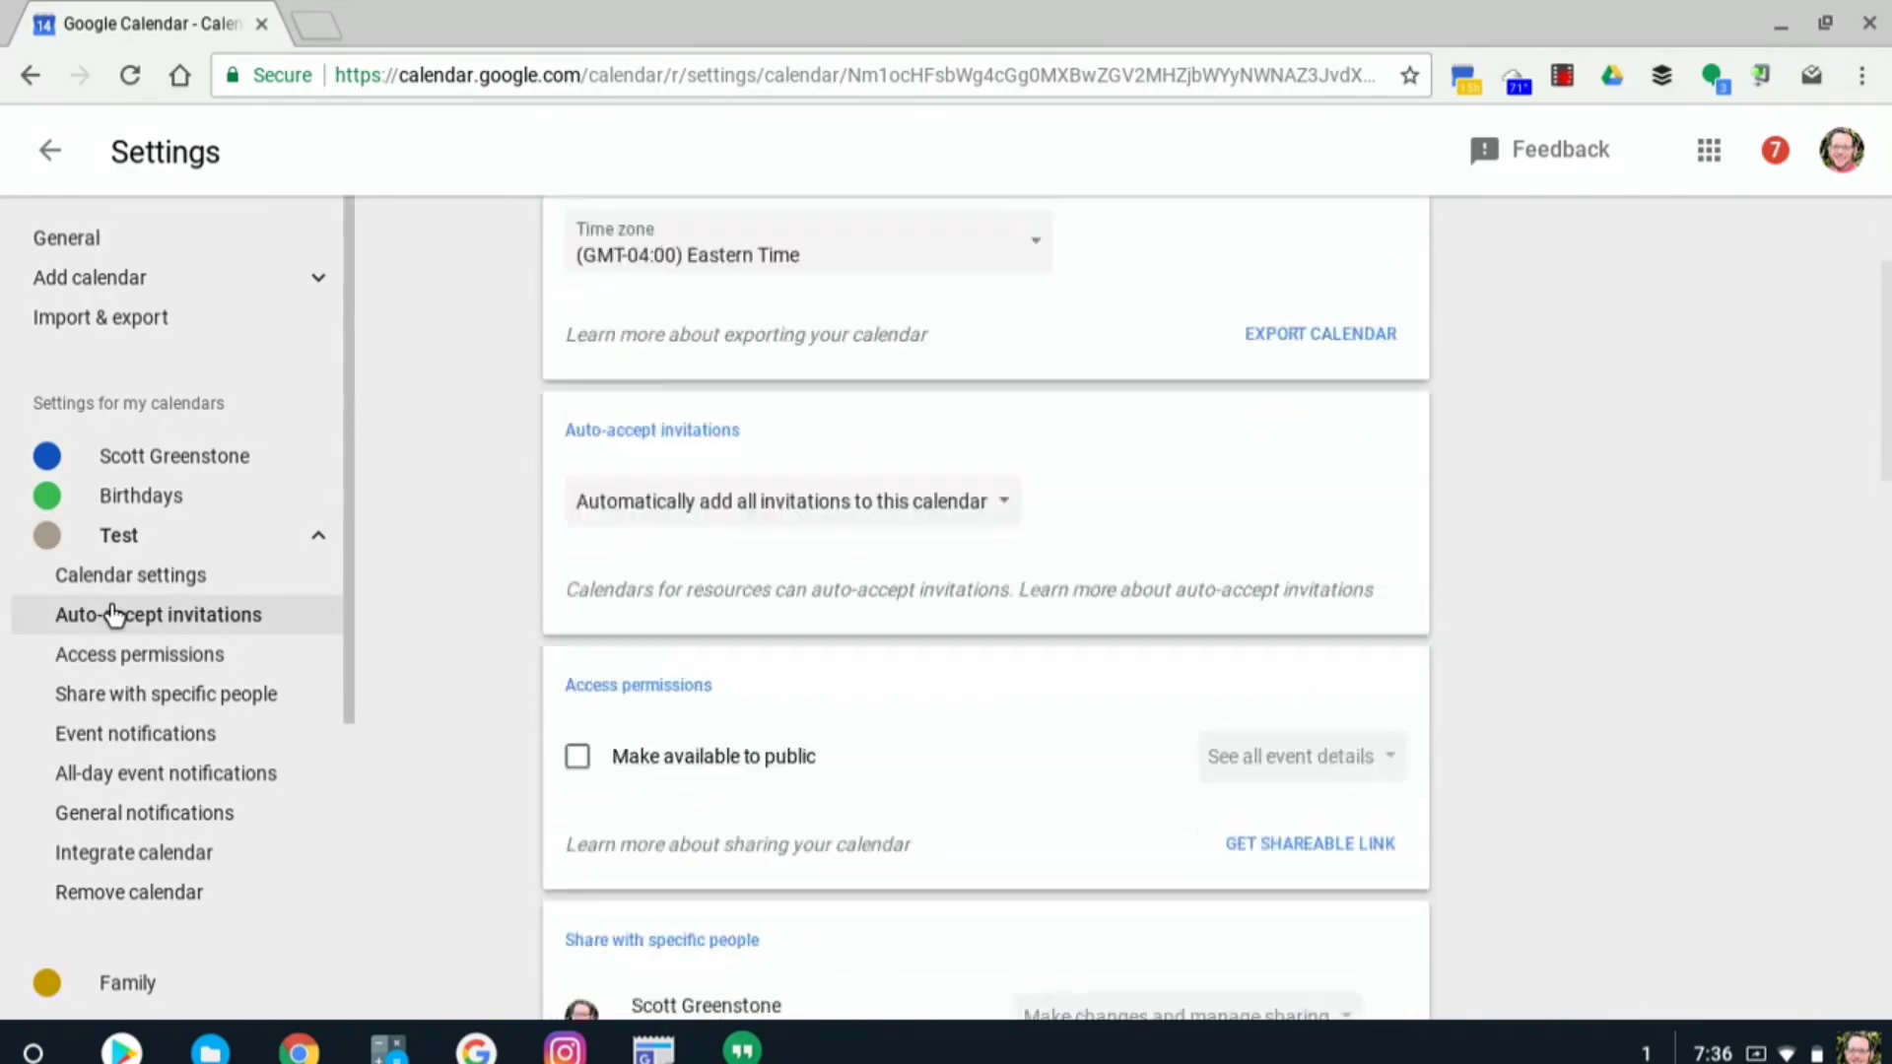
left_click(115, 251)
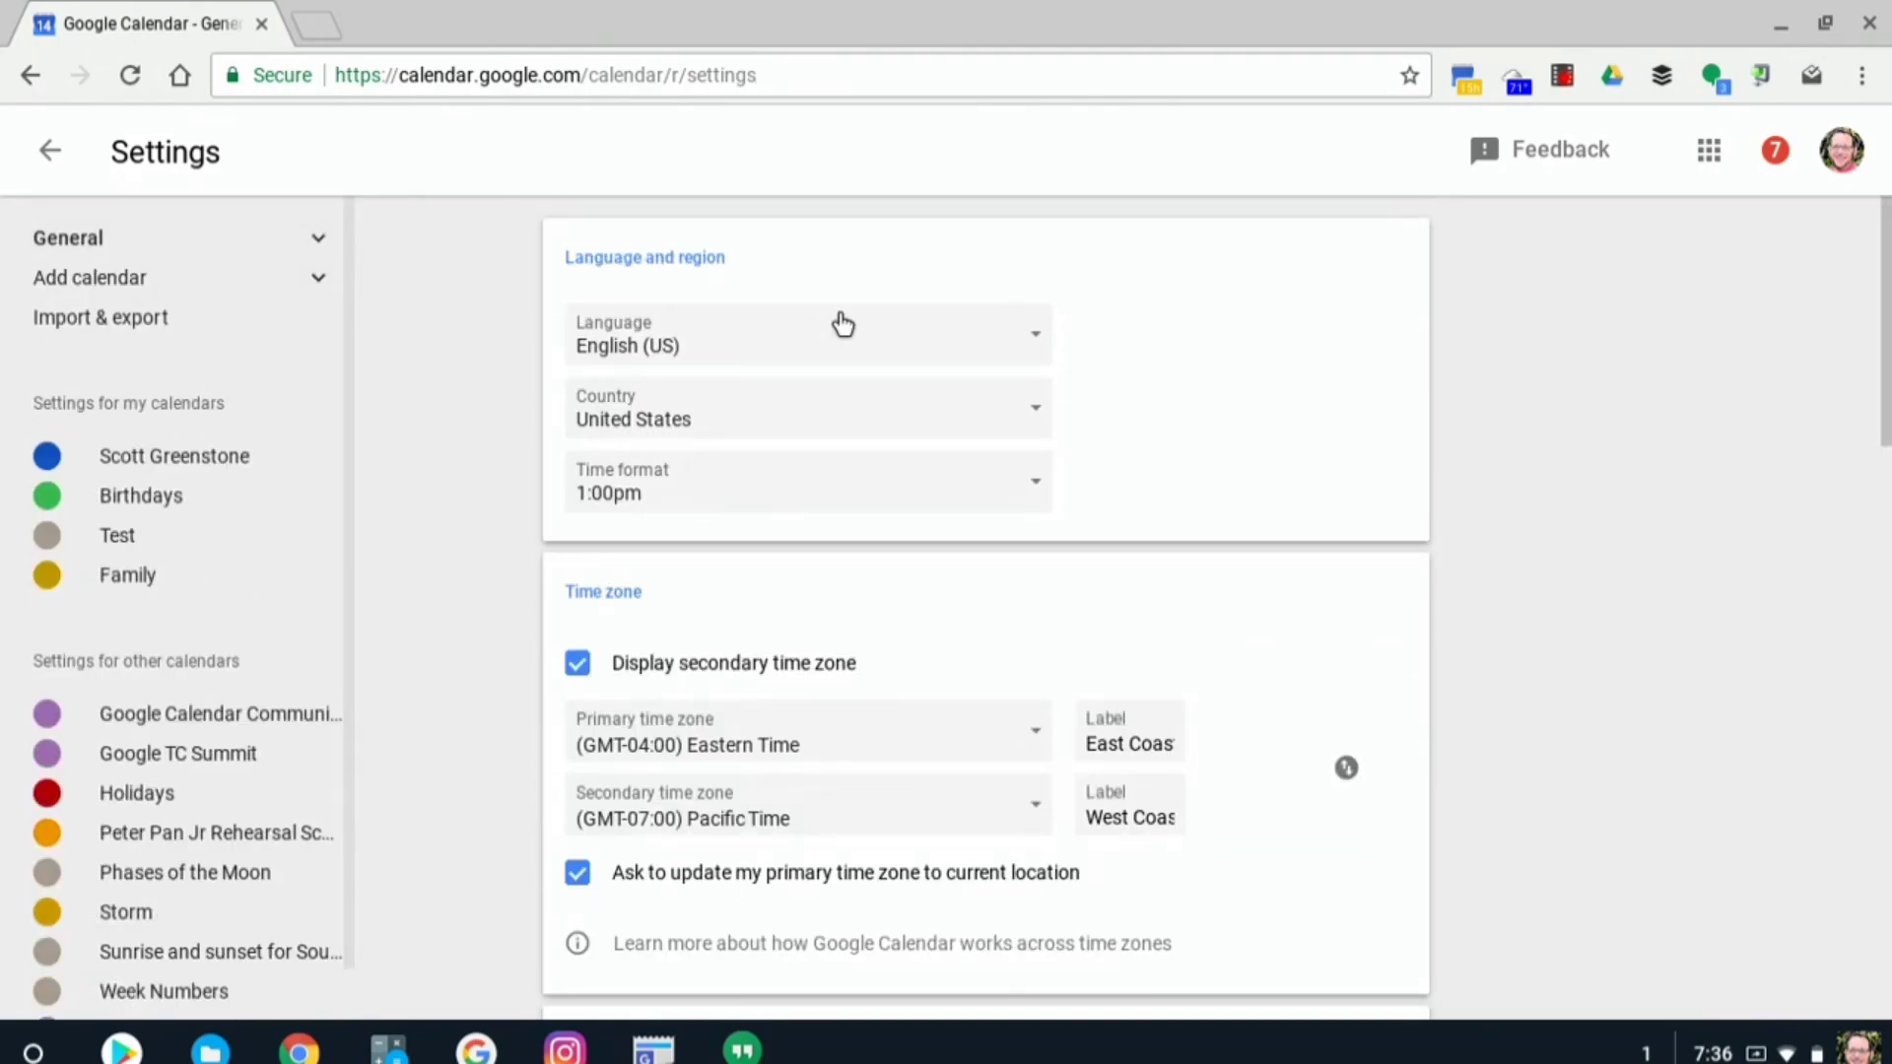
- Expand General settings and scroll past Time zone and World clock down to Event settings
left_click(313, 247)
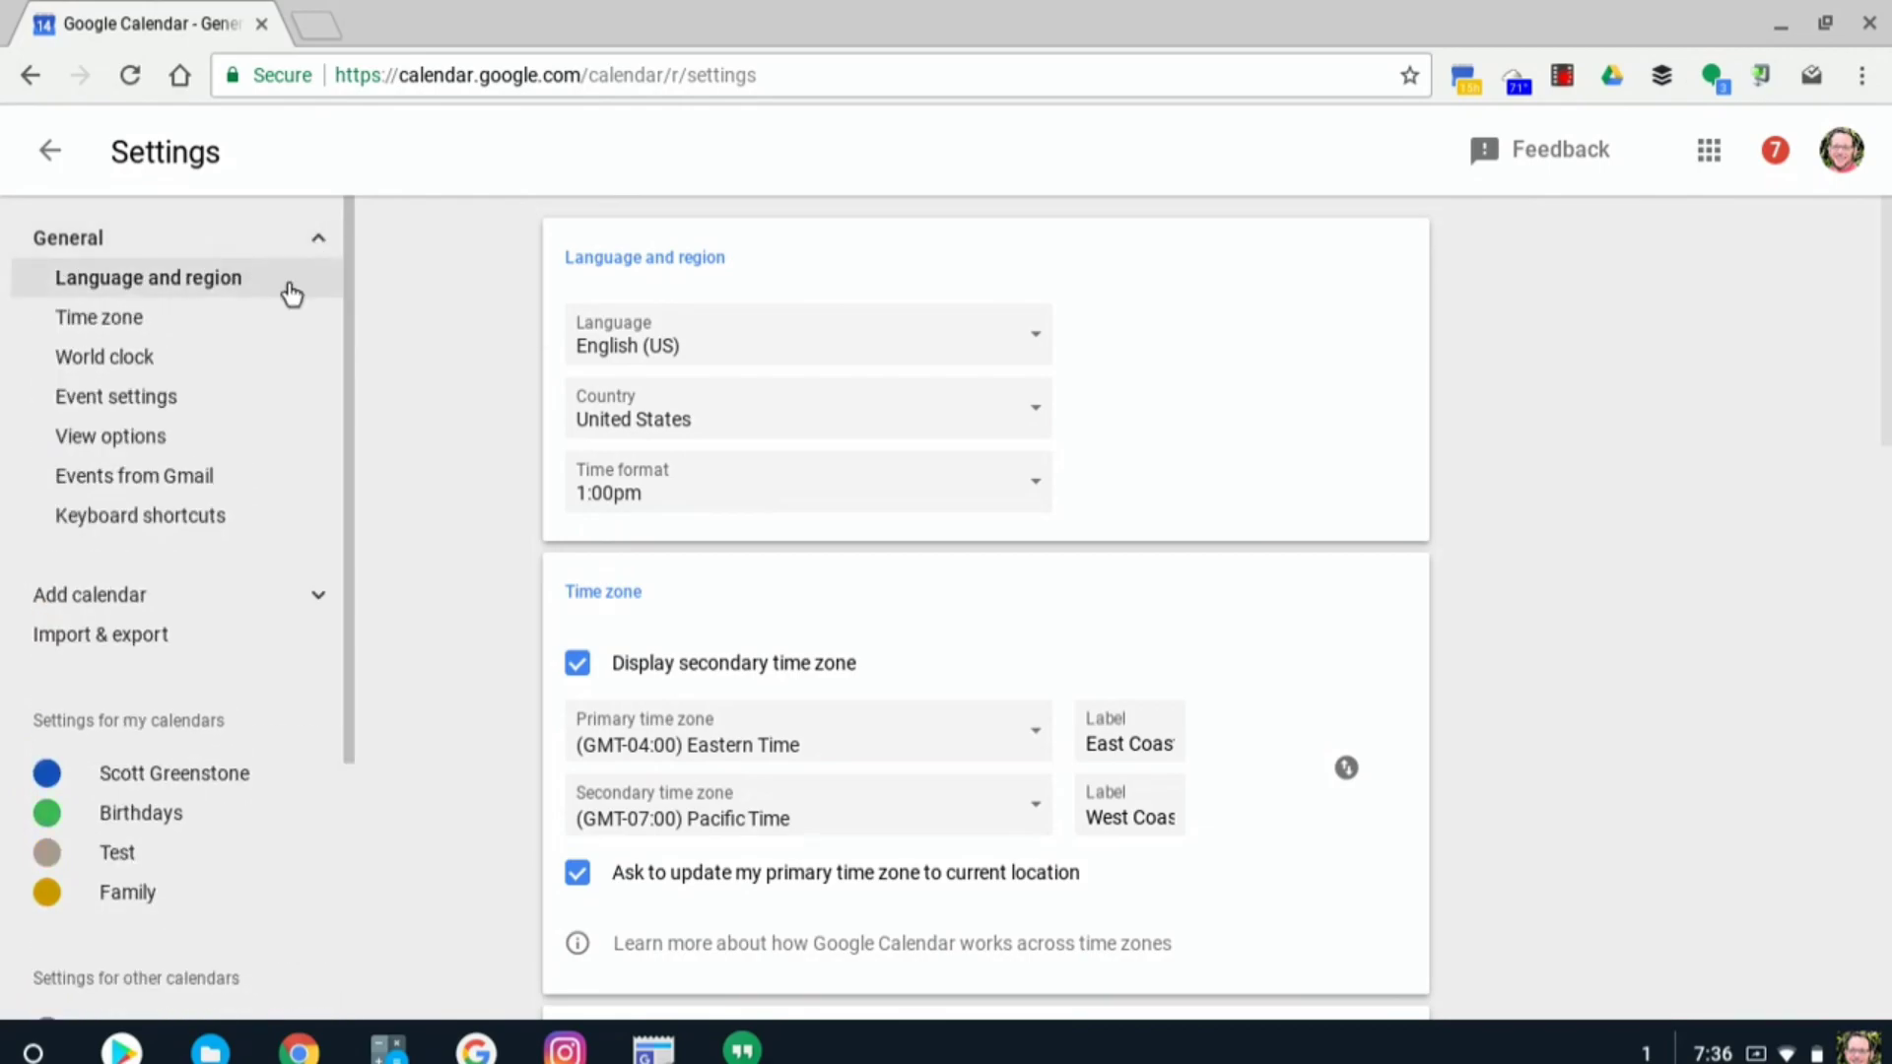
scroll(706, 364, "down", 10)
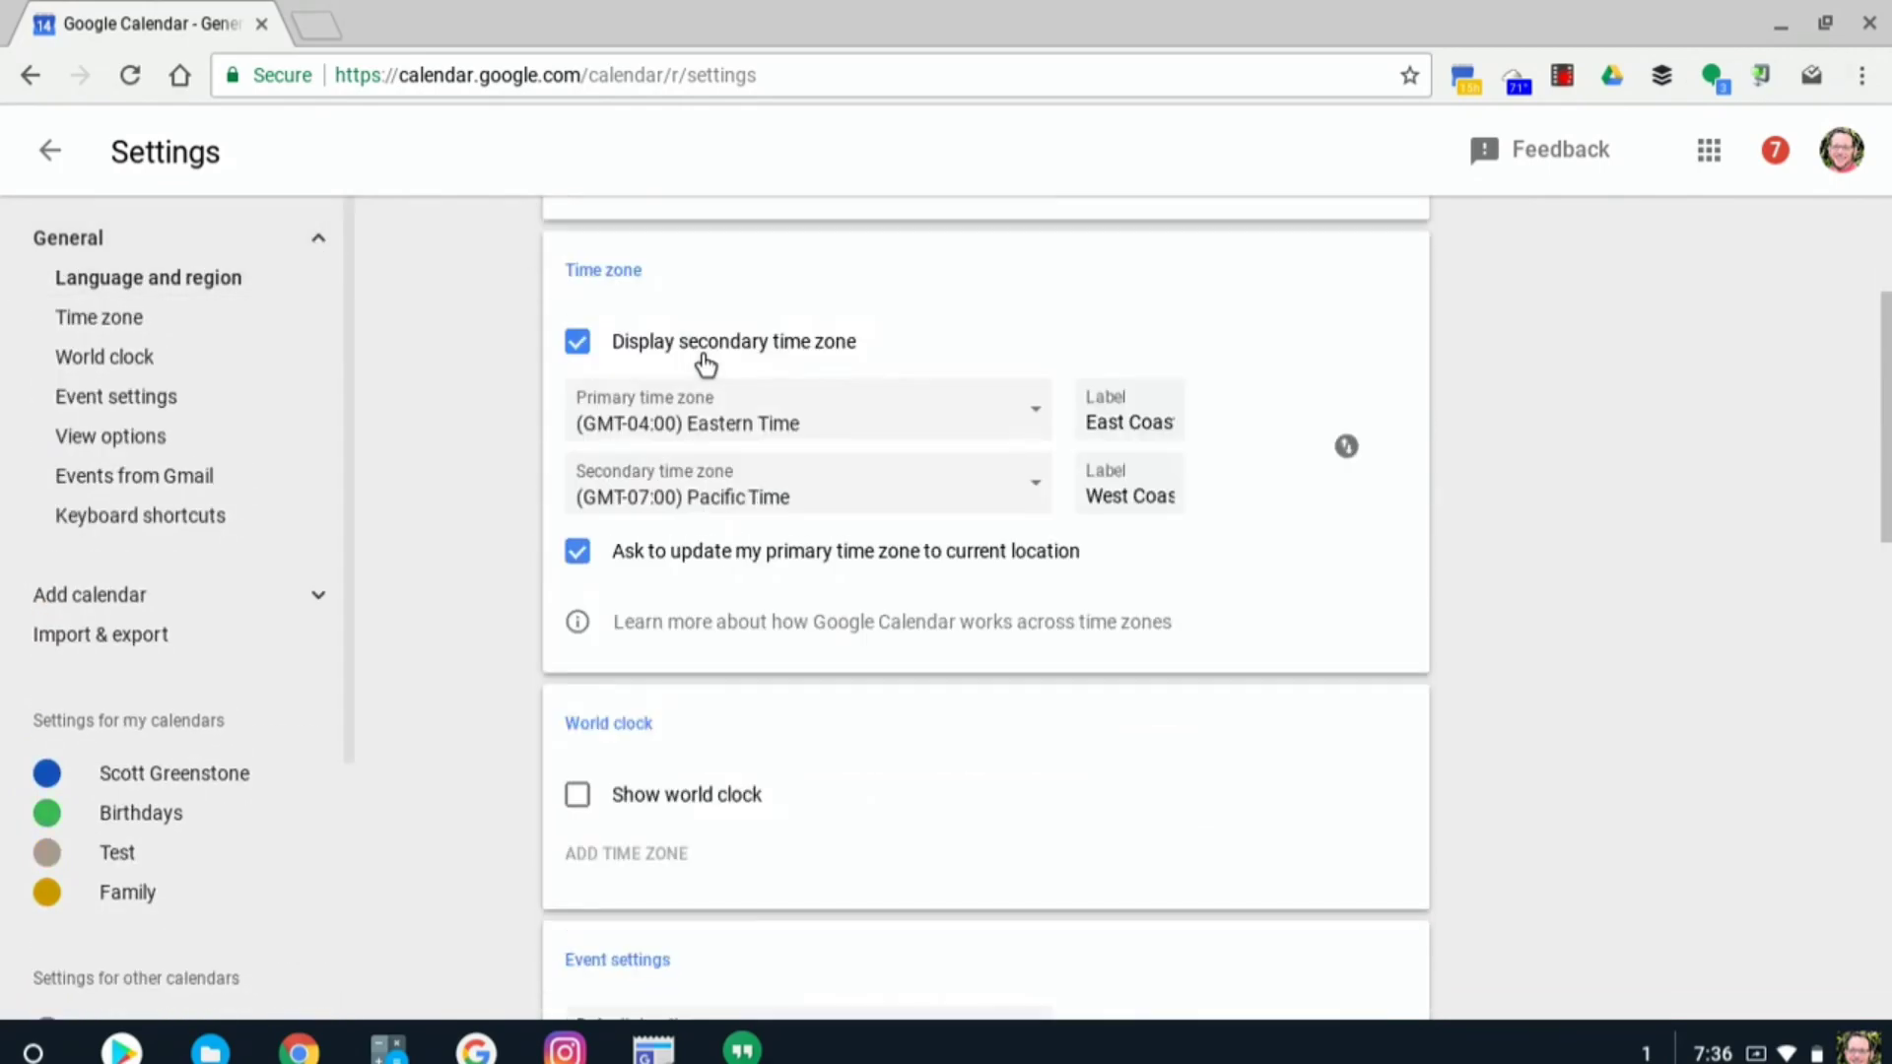
scroll(706, 365, "up", 10)
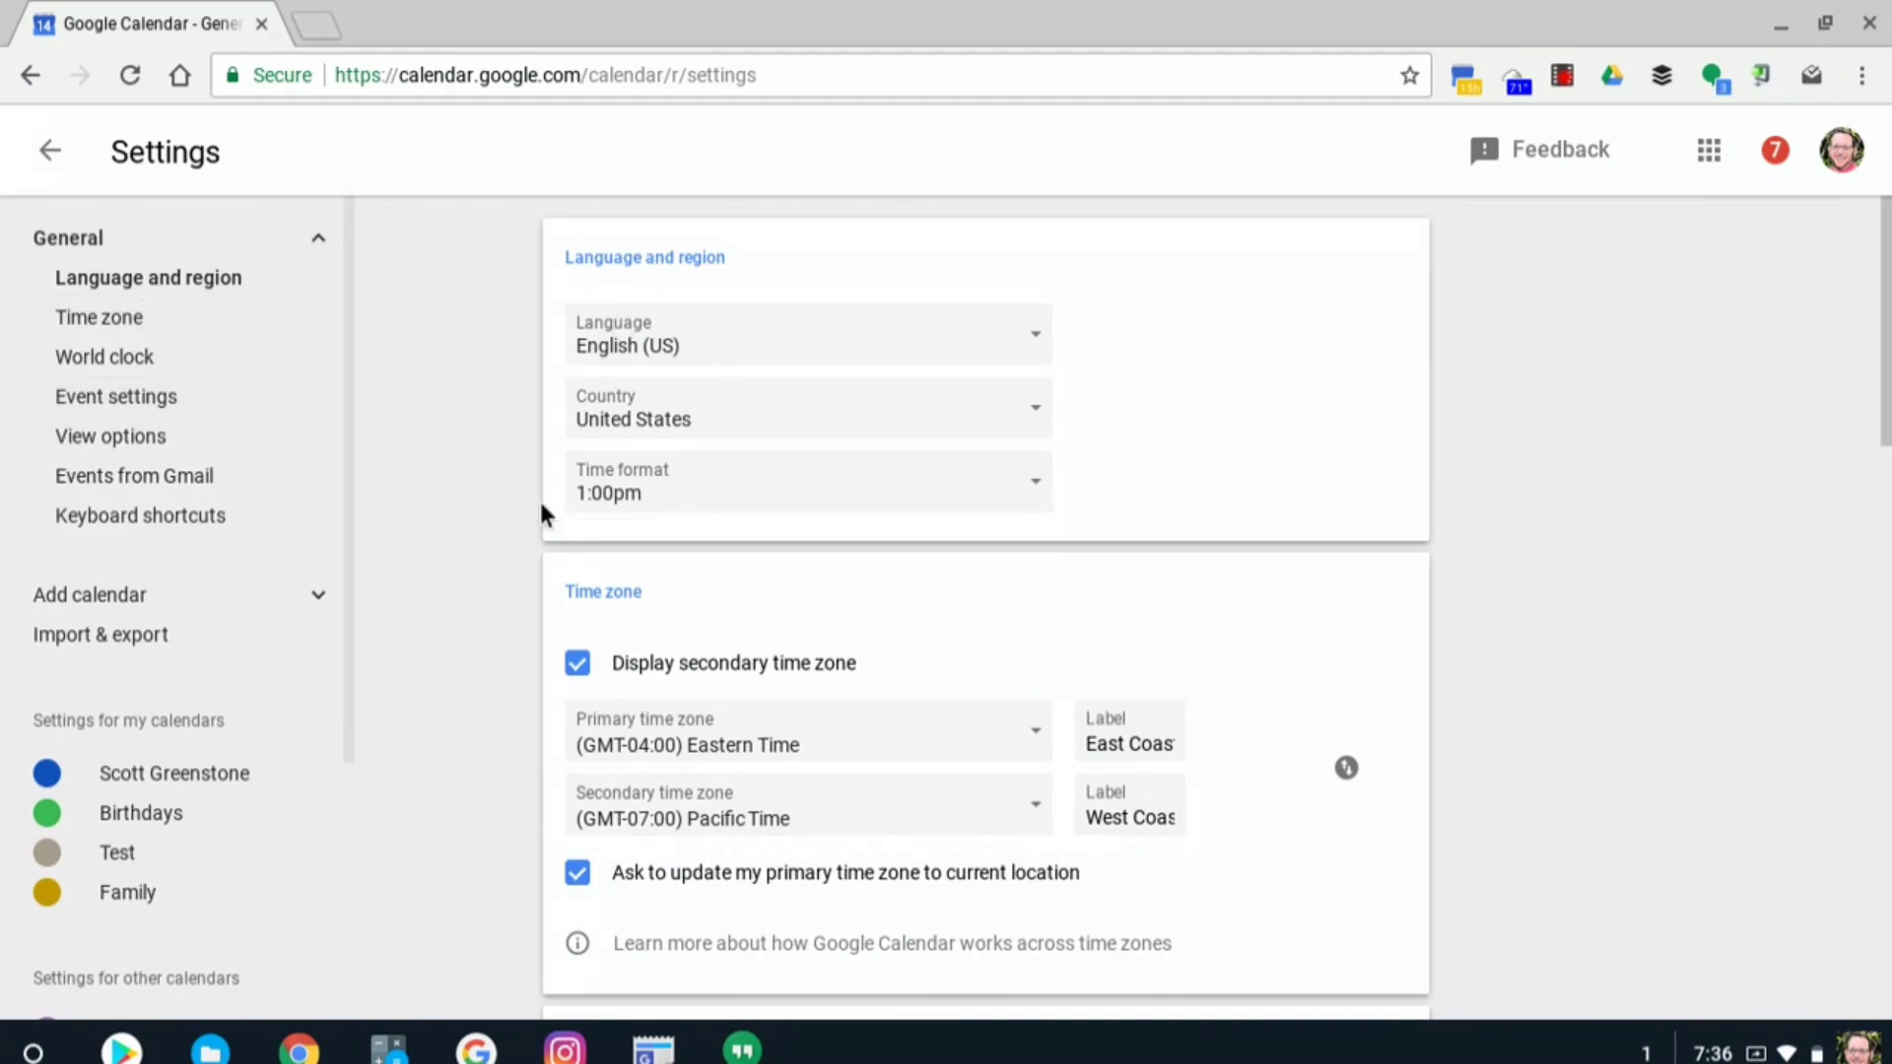
scroll(751, 572, "down", 3)
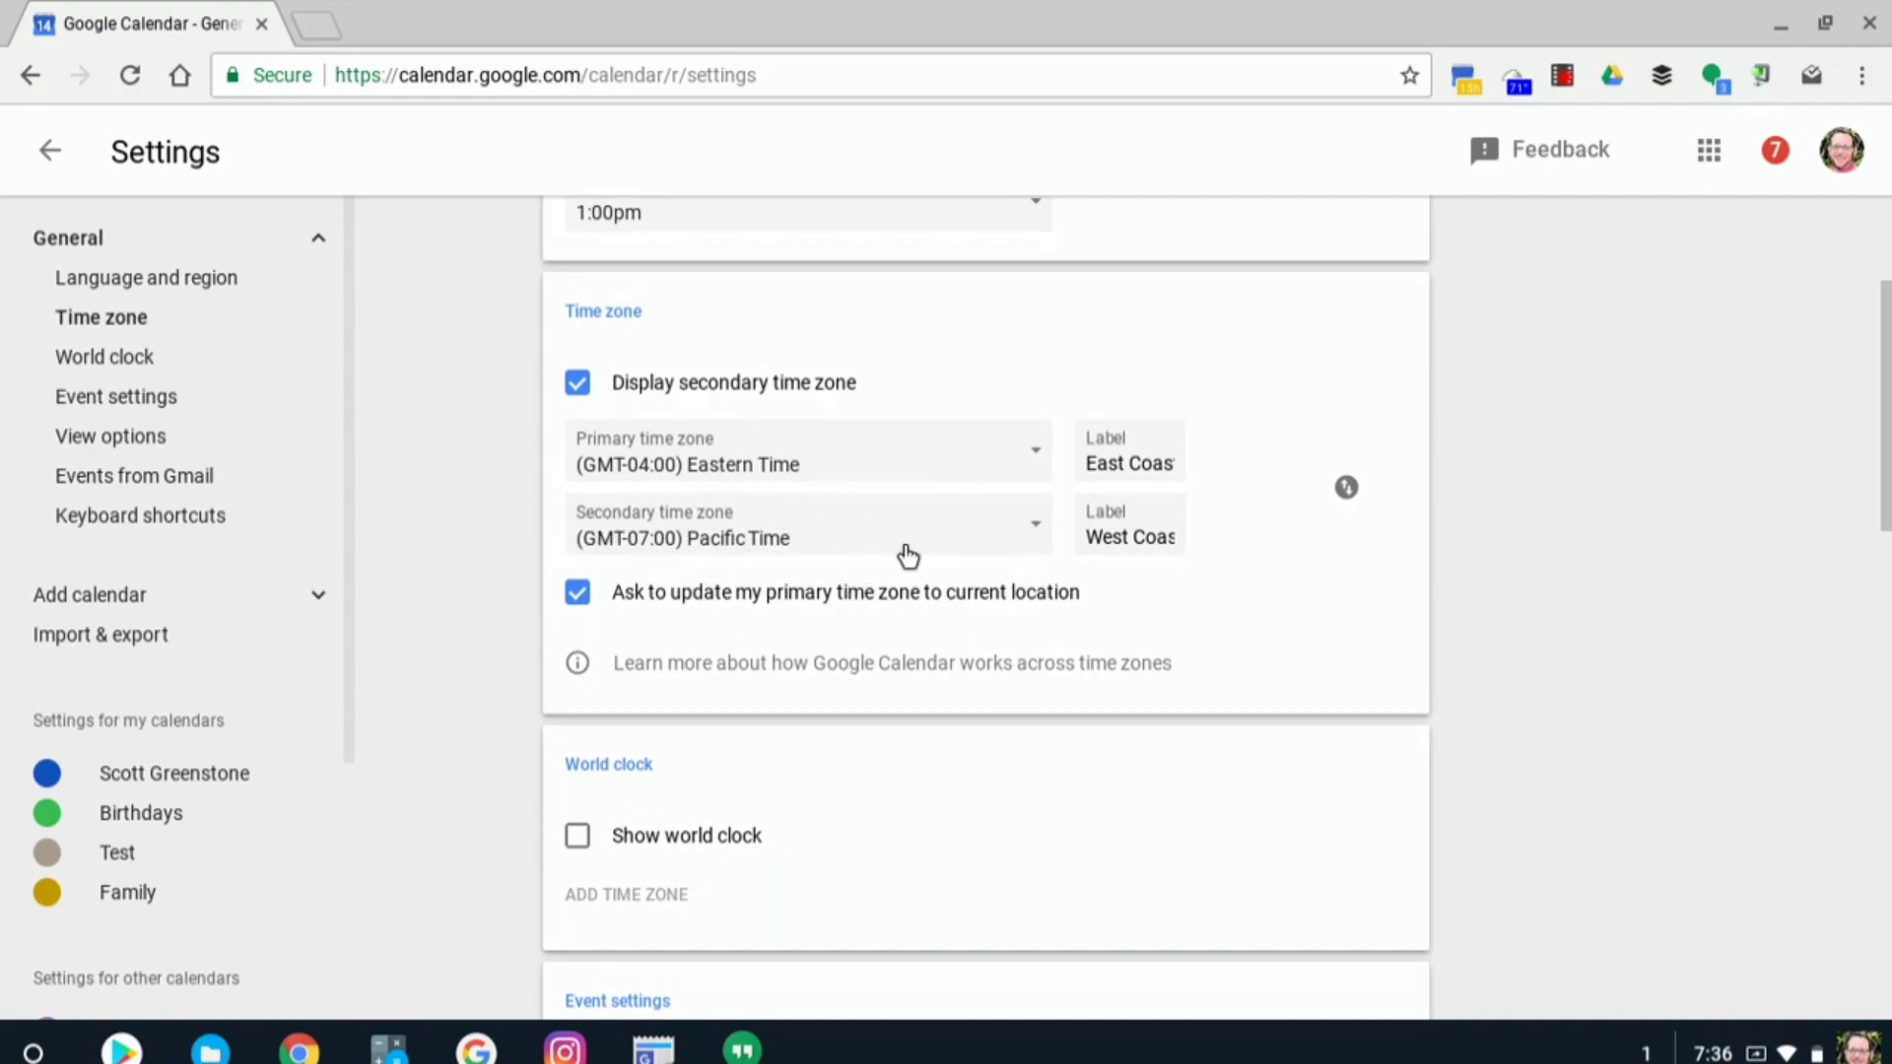
scroll(907, 557, "down", 2)
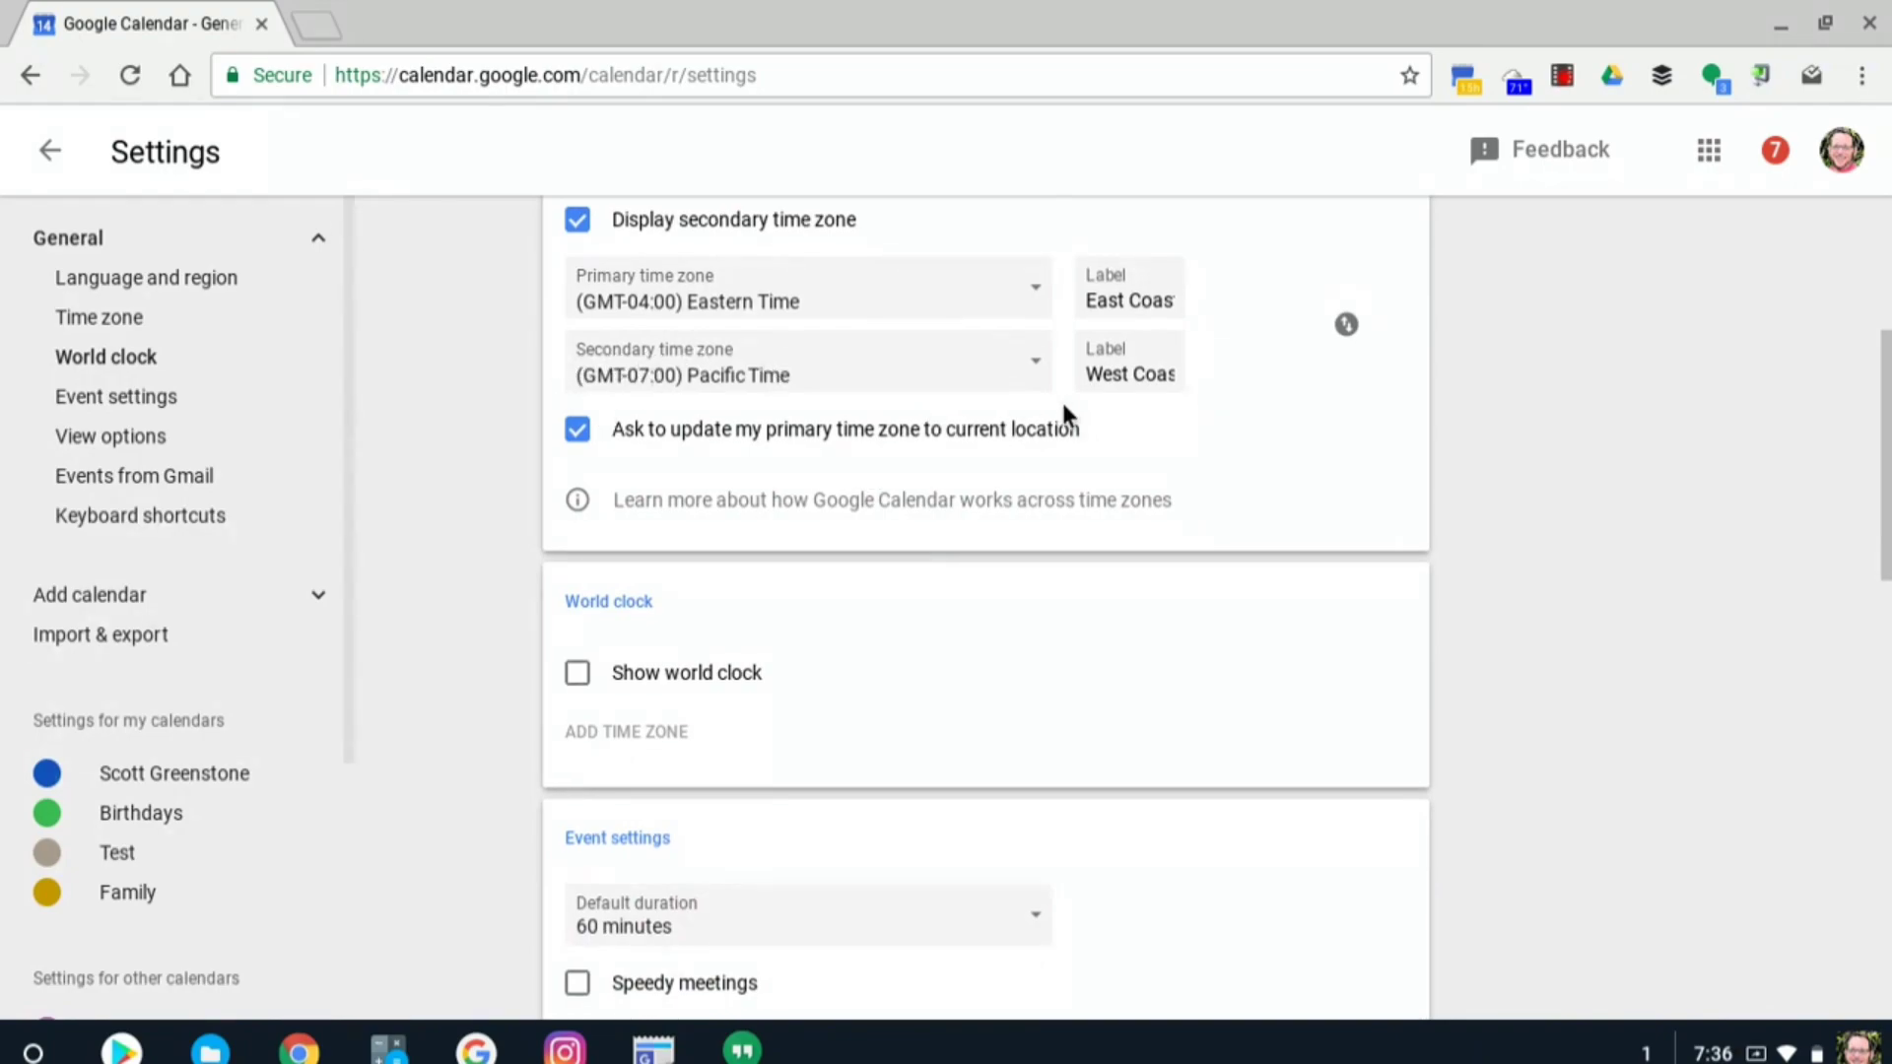
scroll(1063, 404, "down", 3)
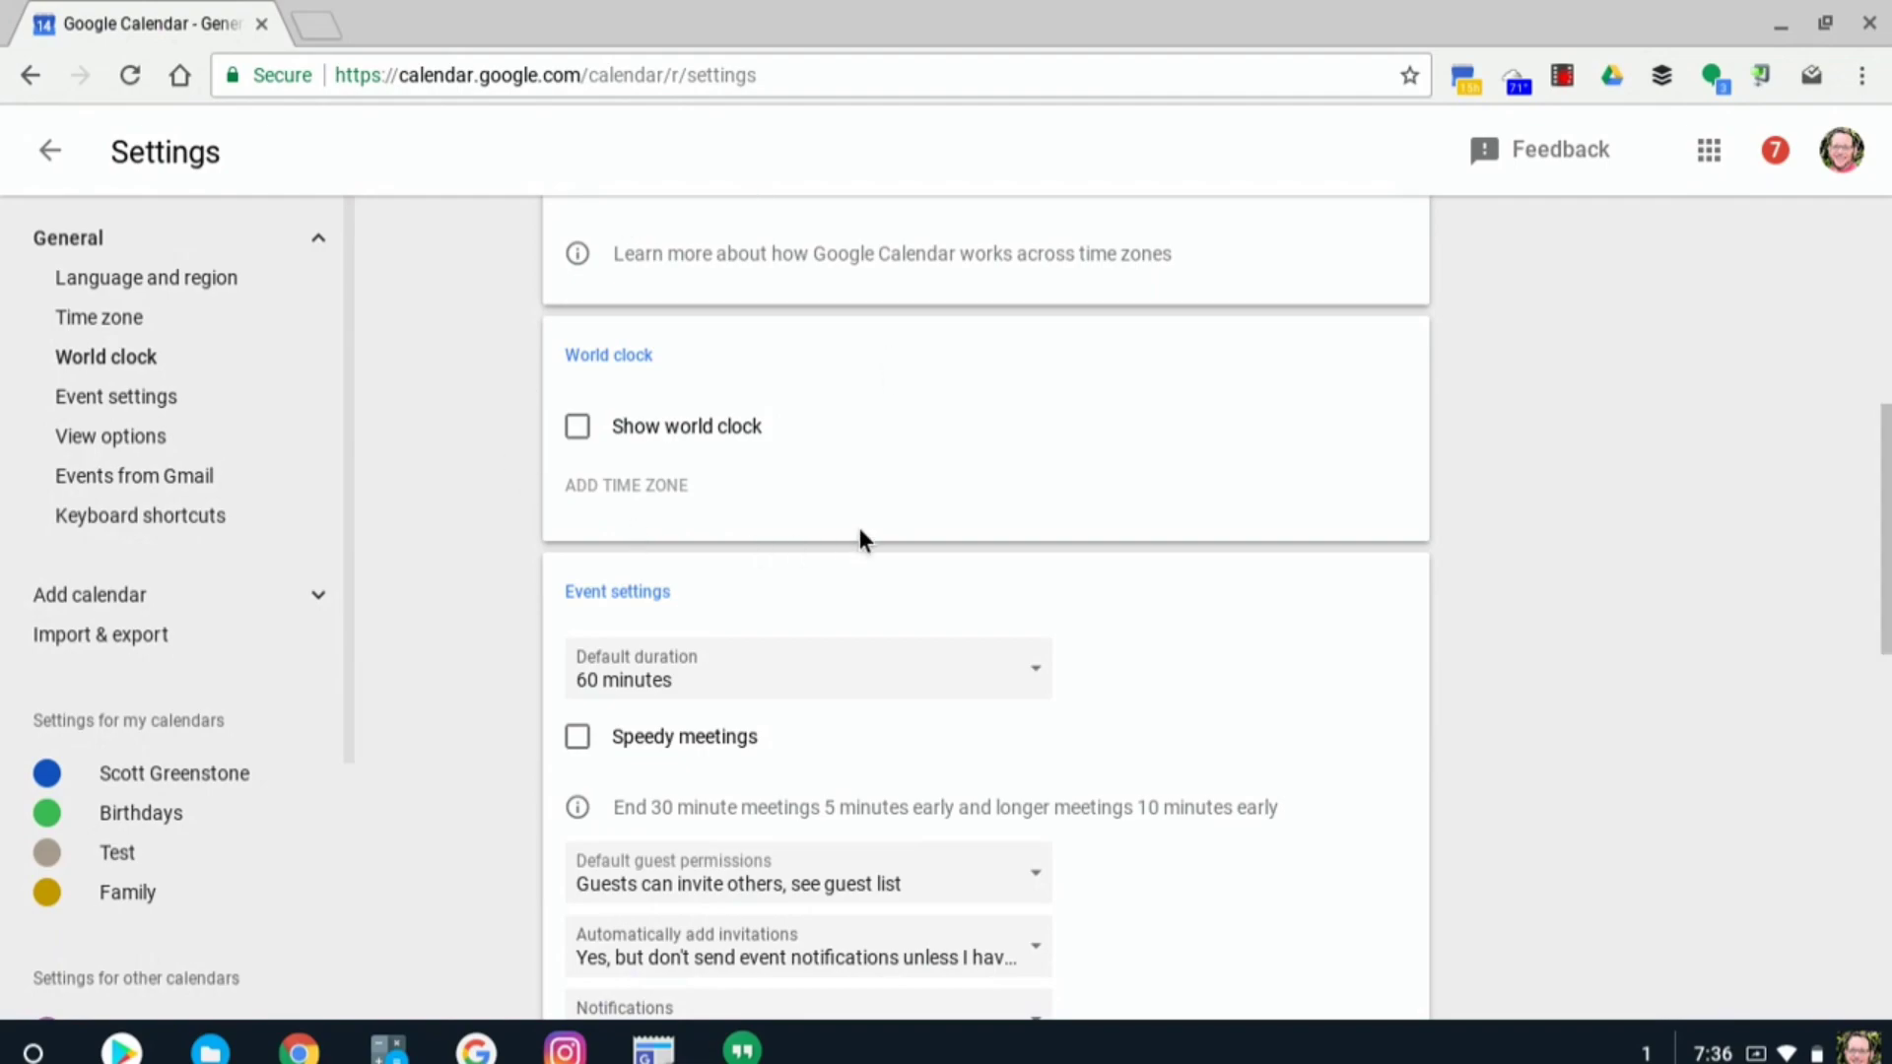
scroll(860, 529, "down", 3)
left_click(589, 505)
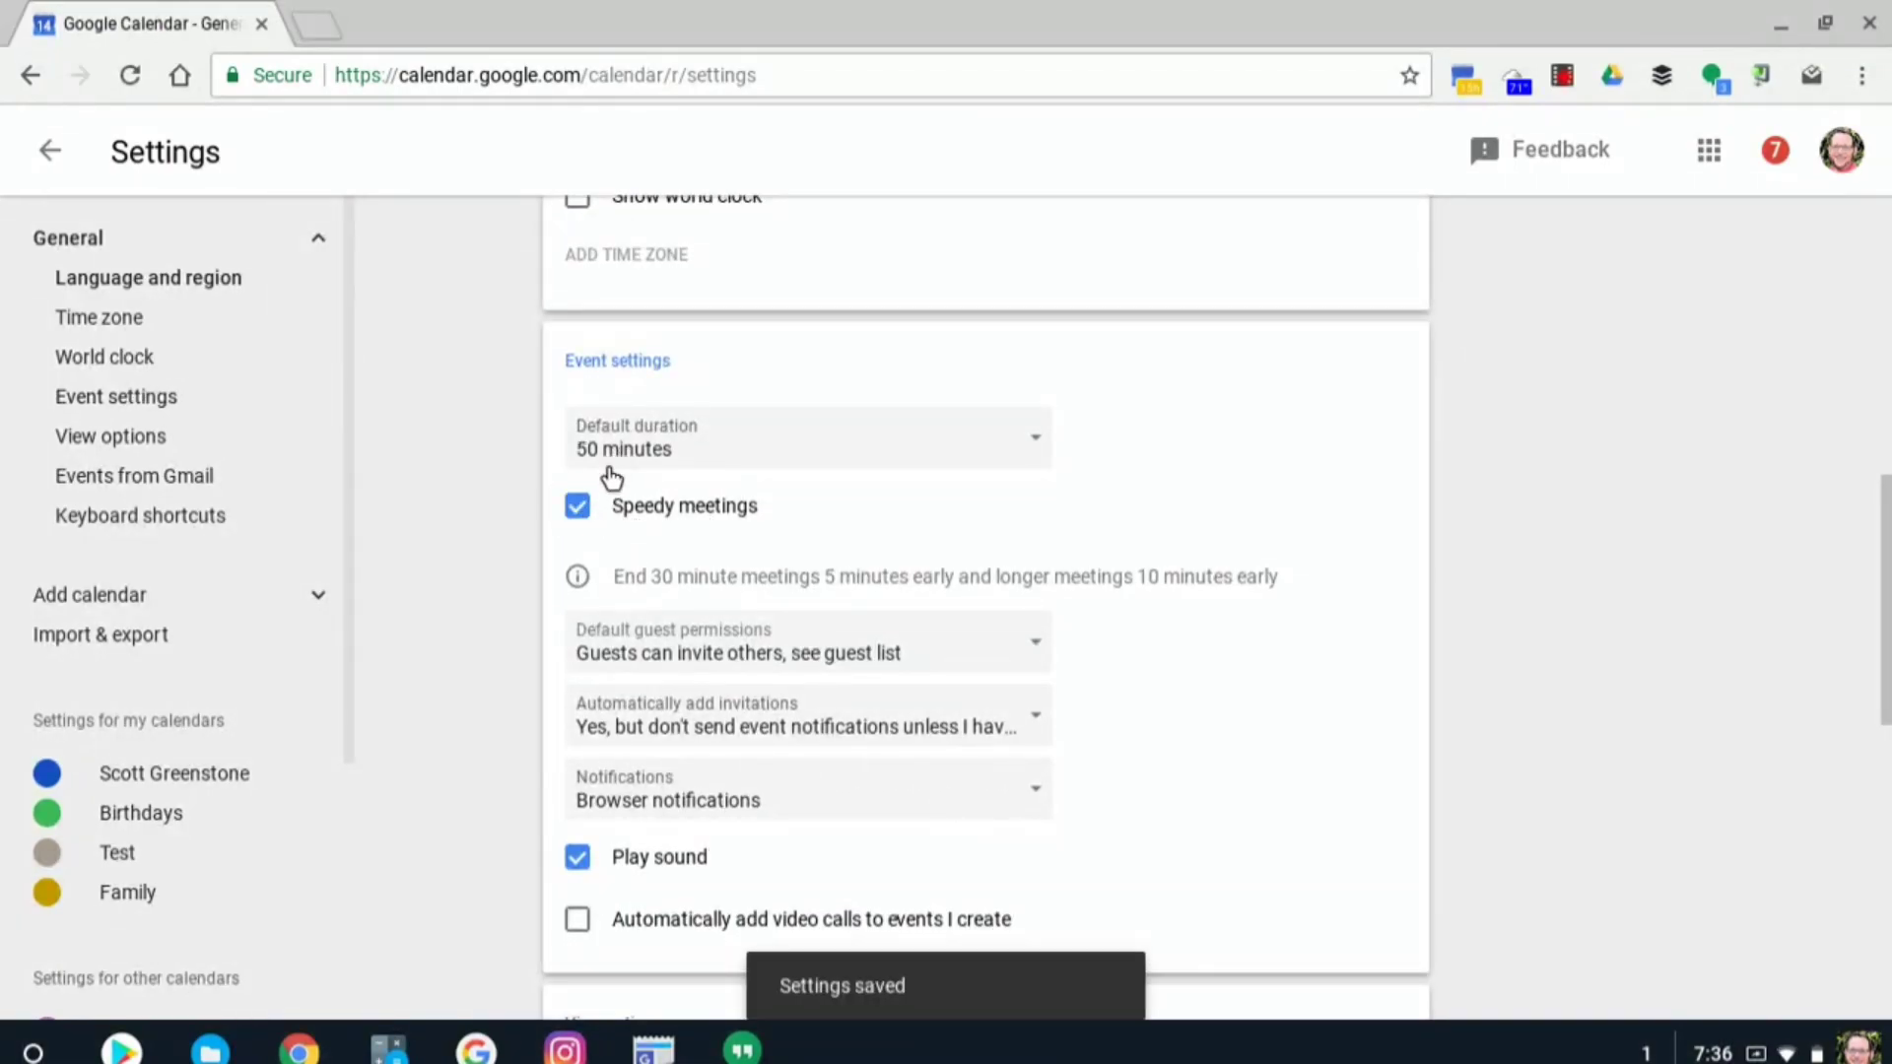
left_click(579, 505)
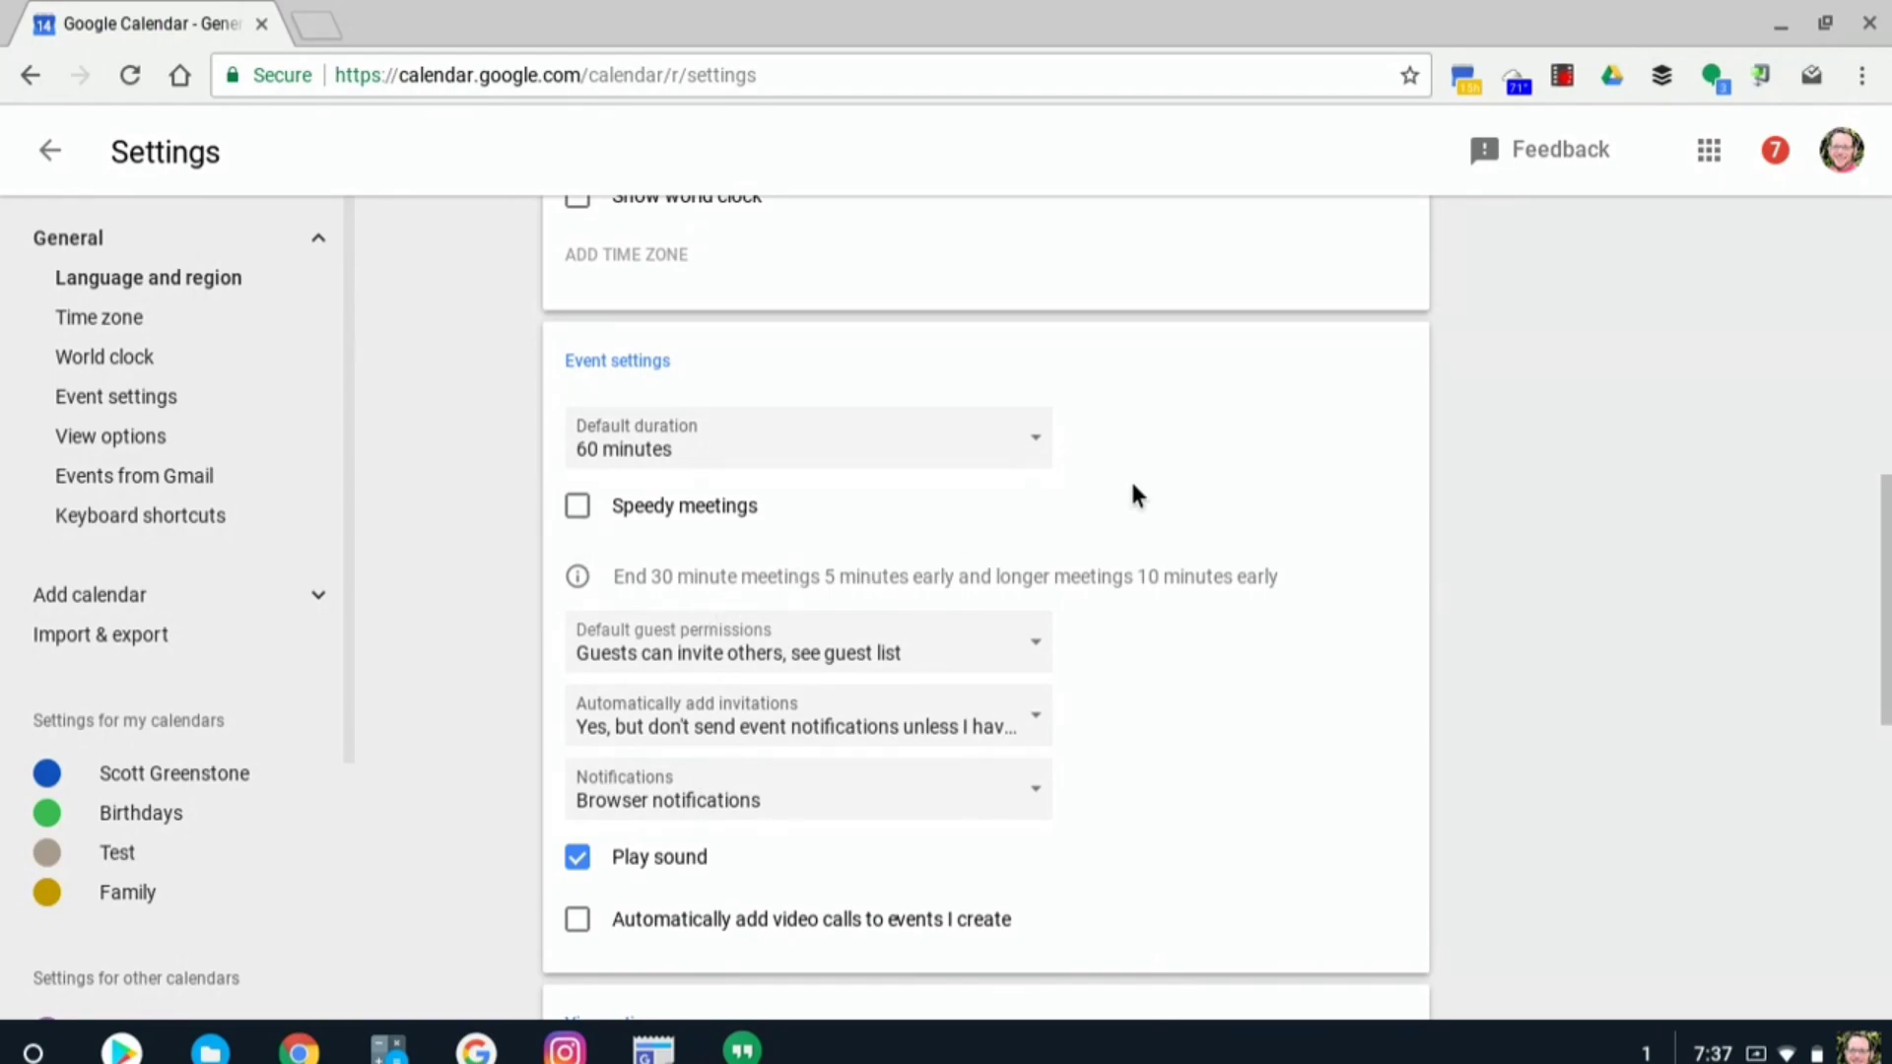
scroll(1136, 493, "down", 2)
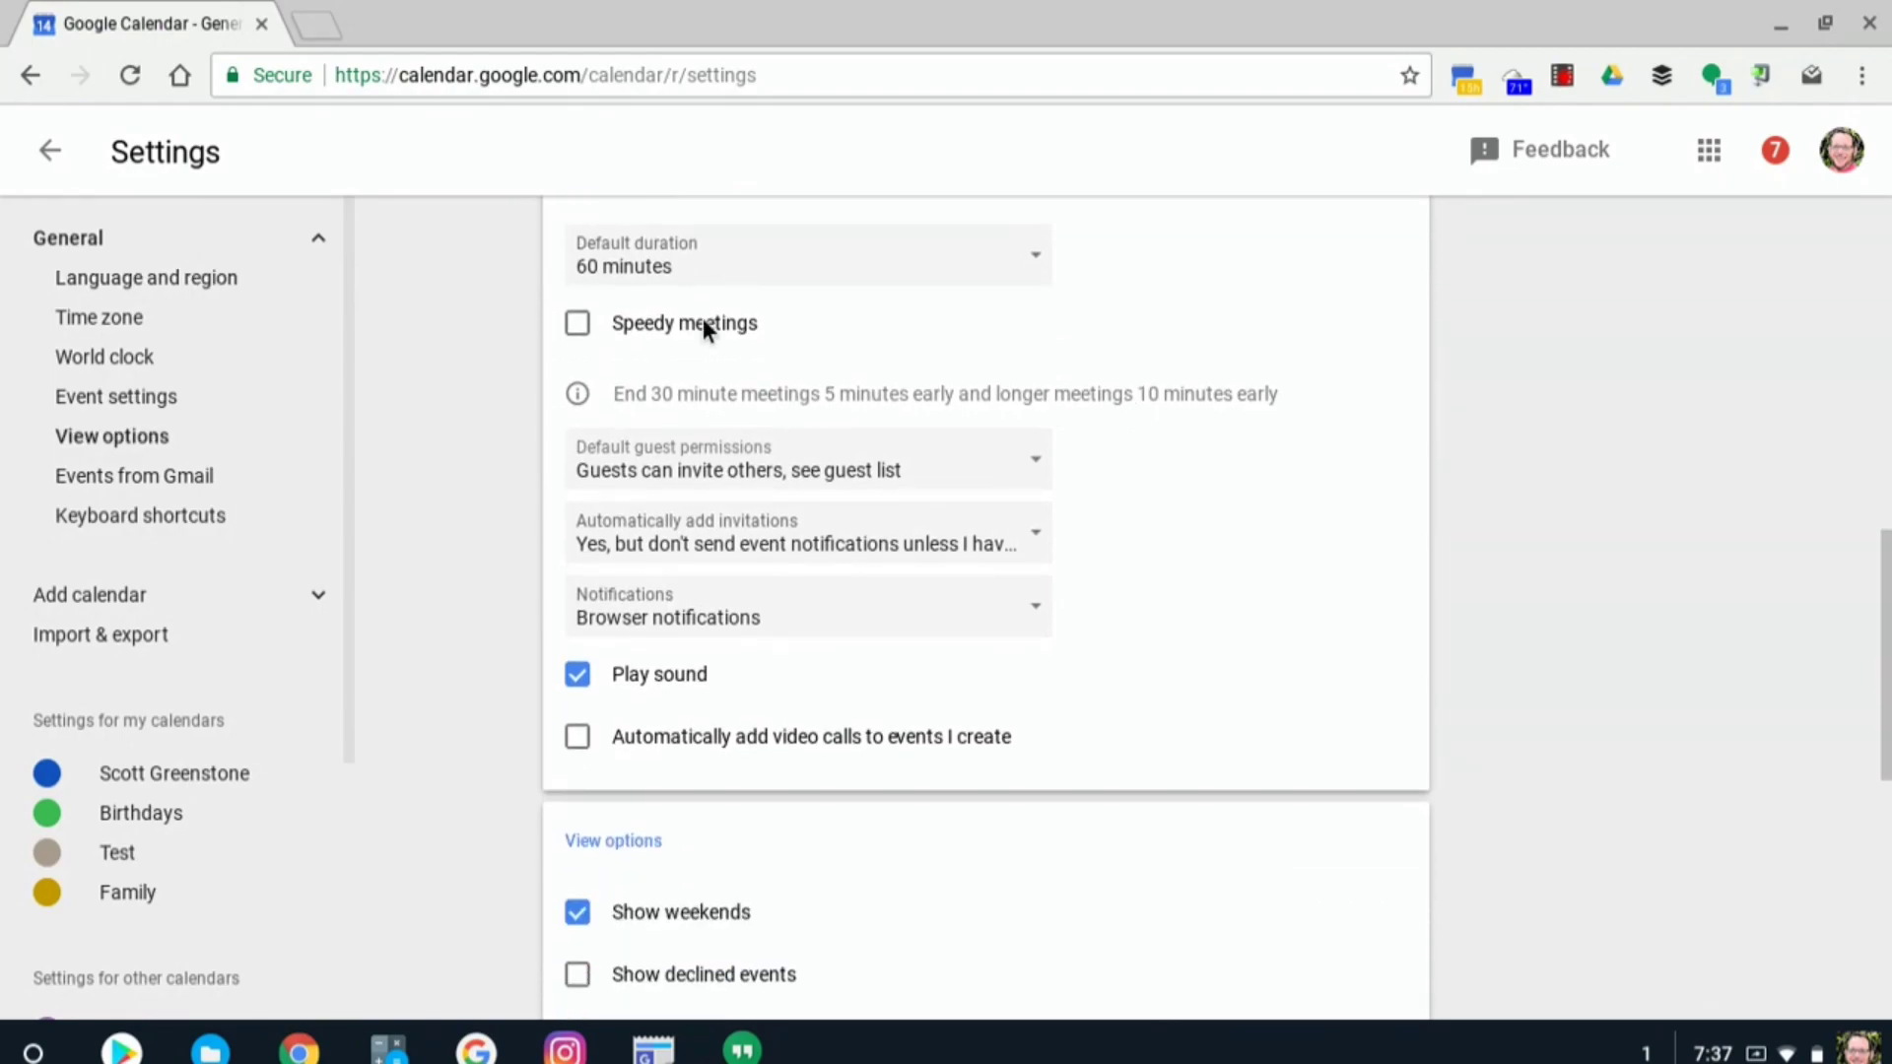
left_click(803, 544)
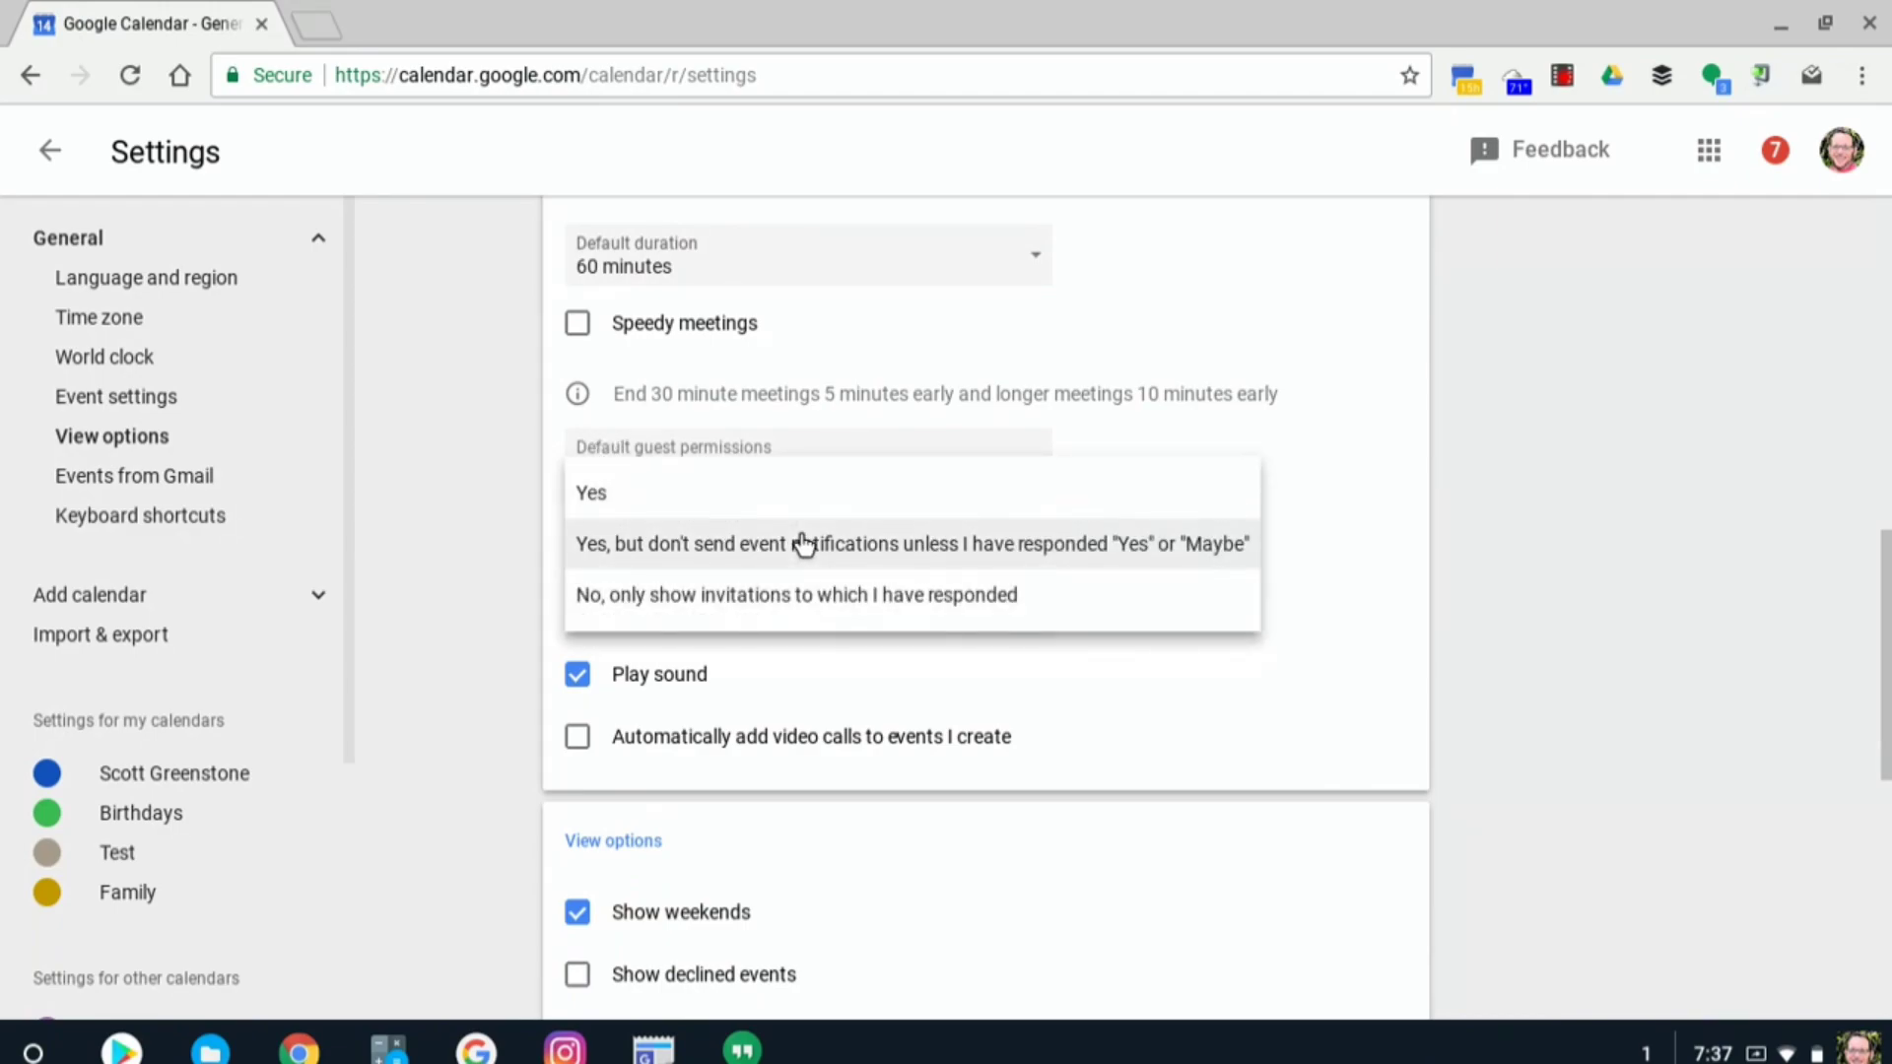
left_click(1326, 596)
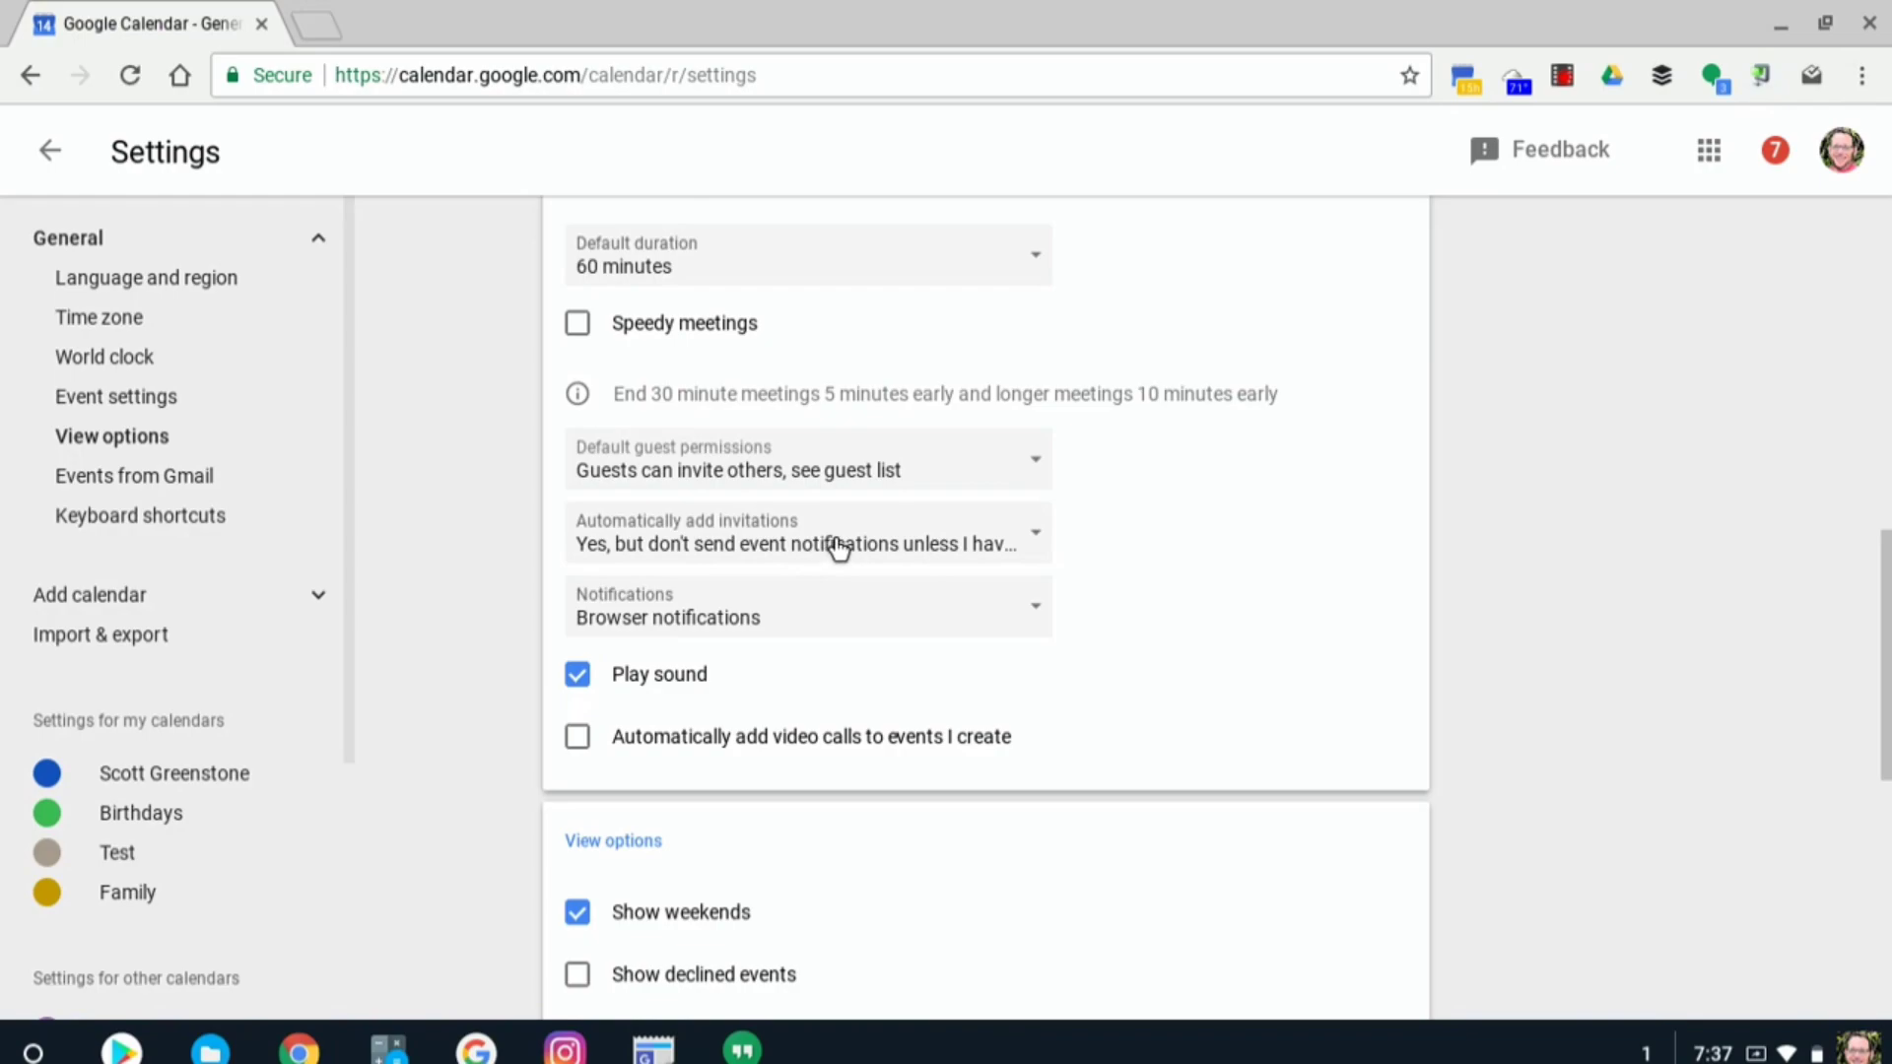
left_click(789, 623)
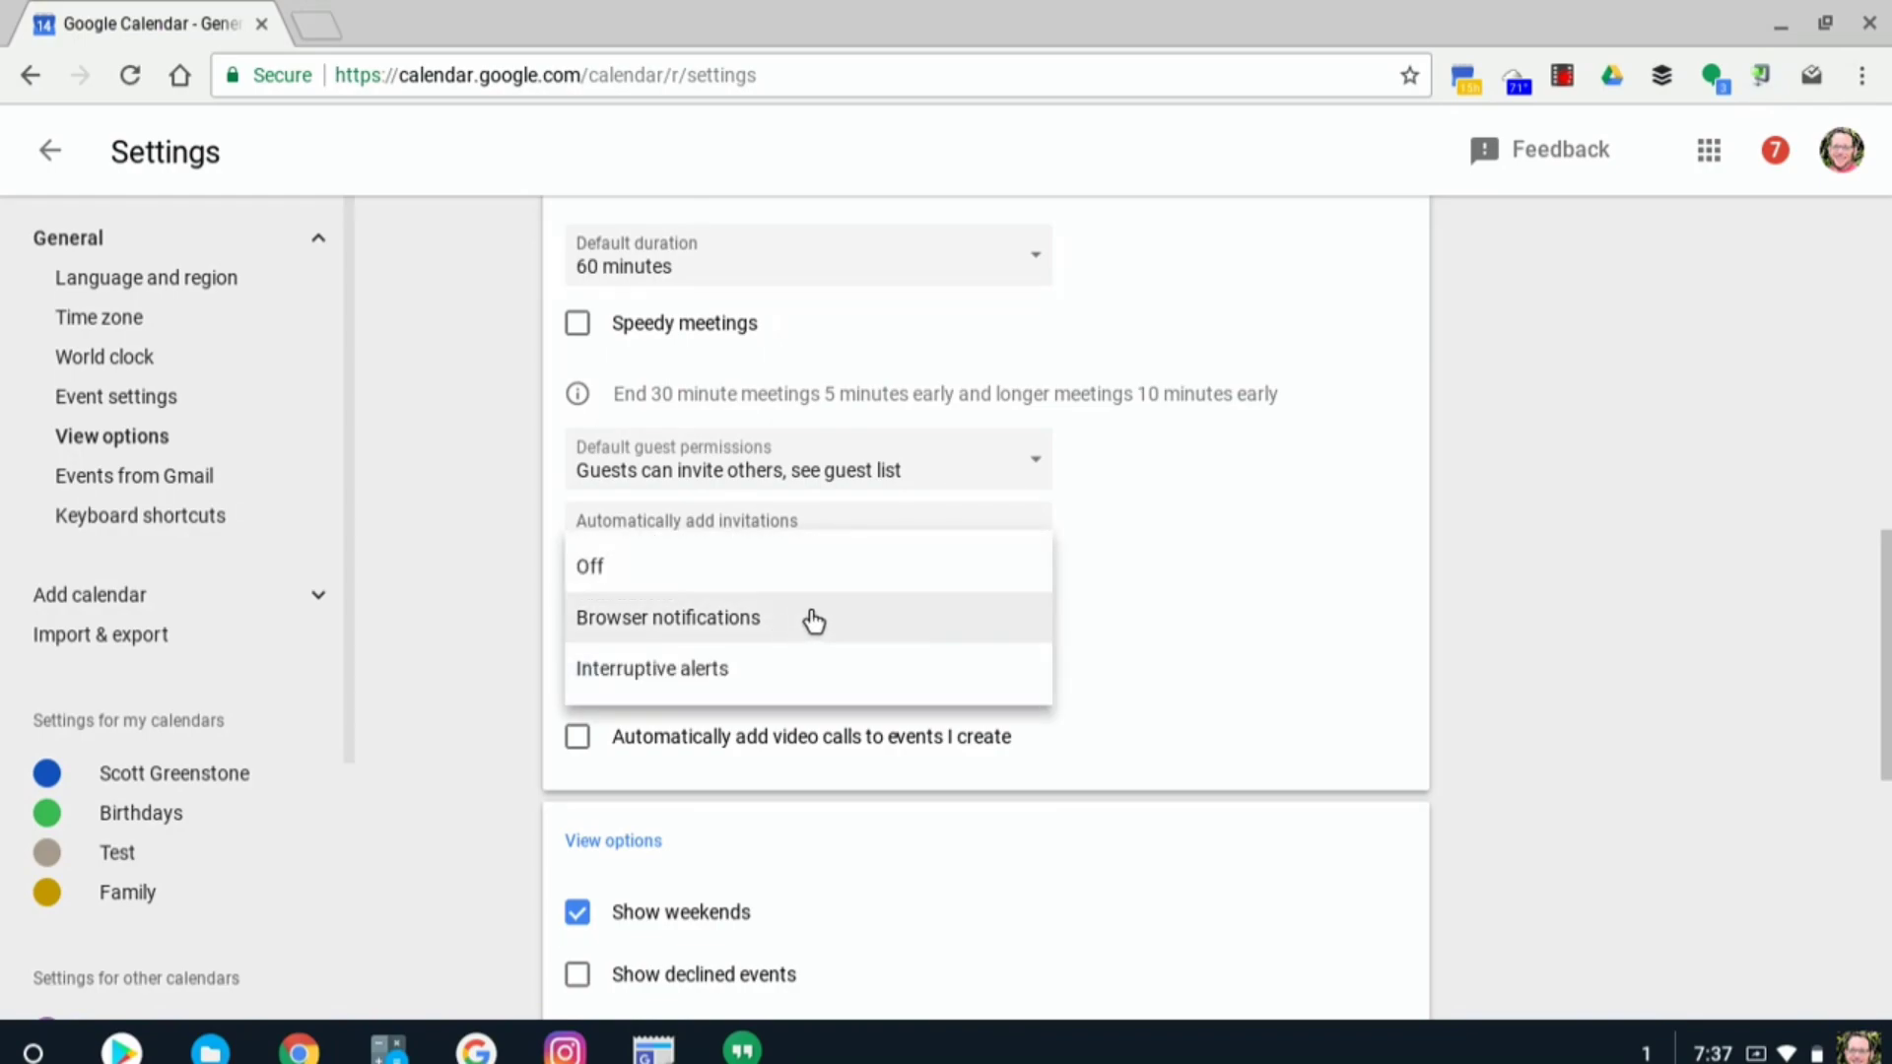
left_click(1345, 556)
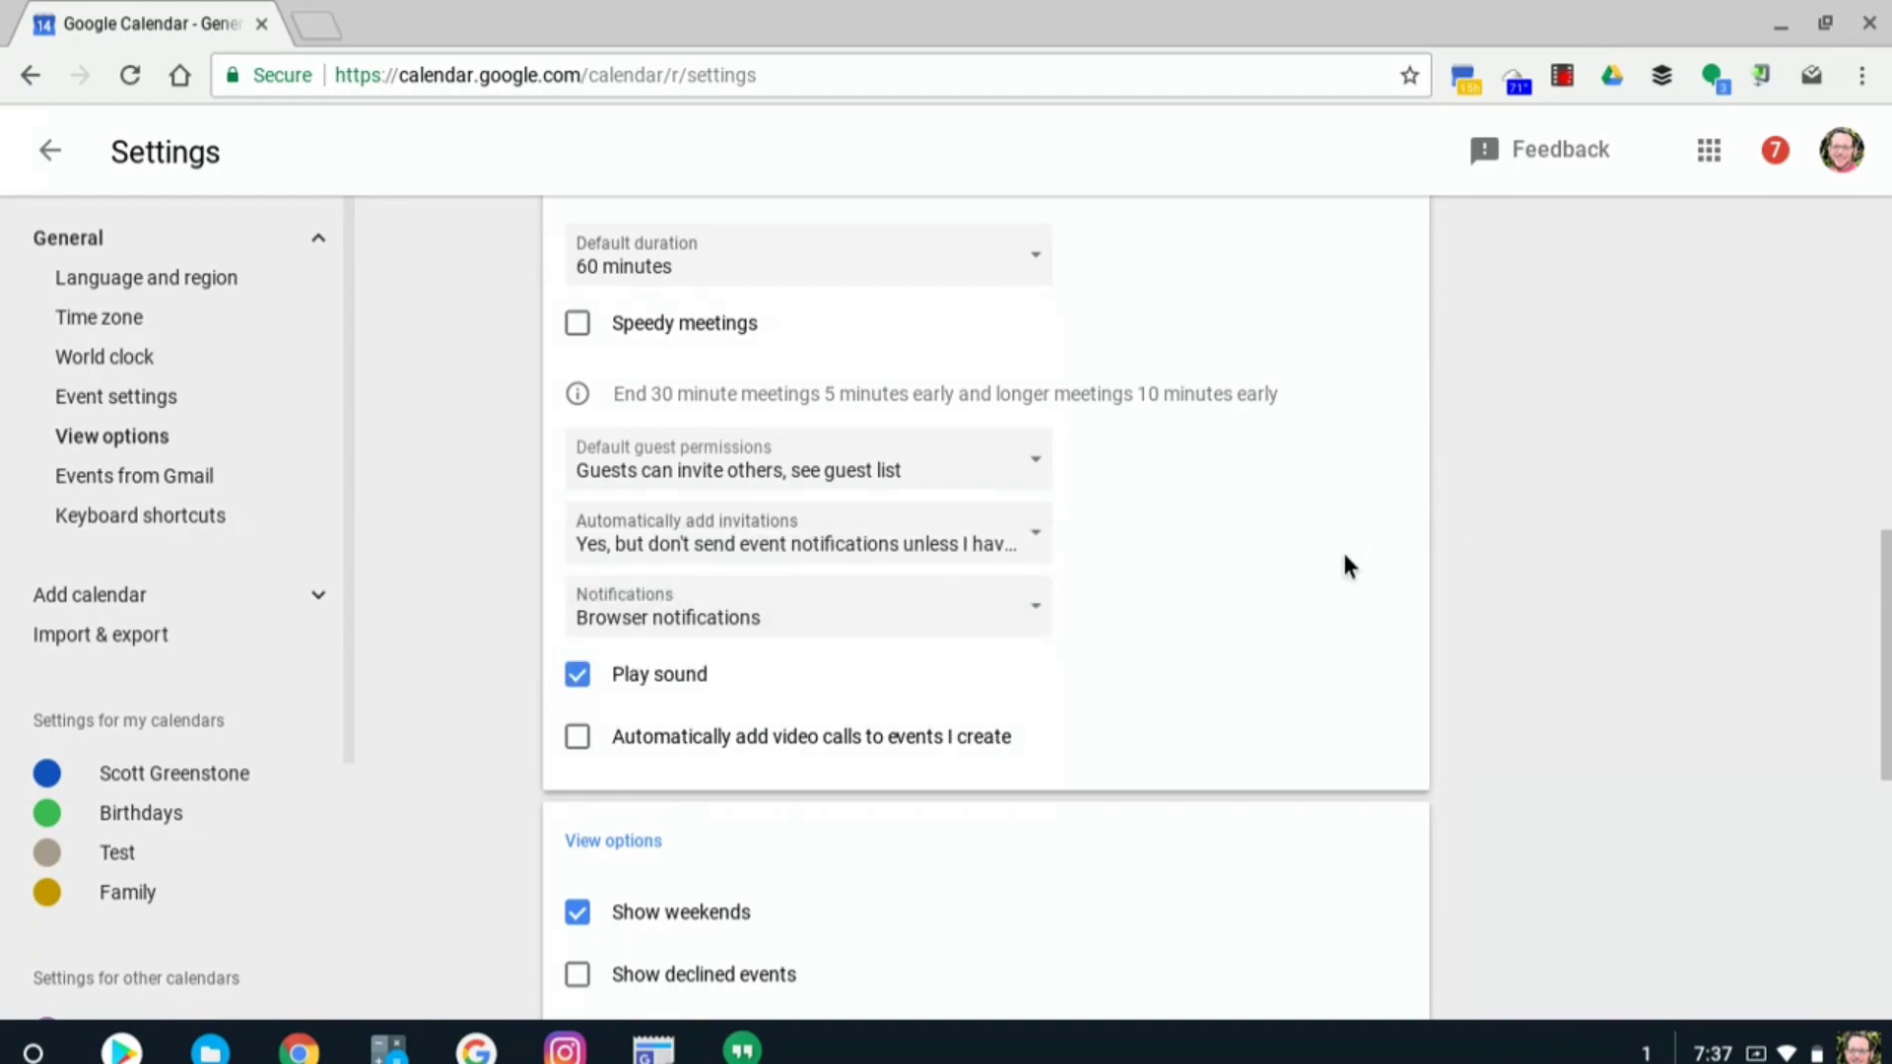
scroll(1344, 556, "down", 3)
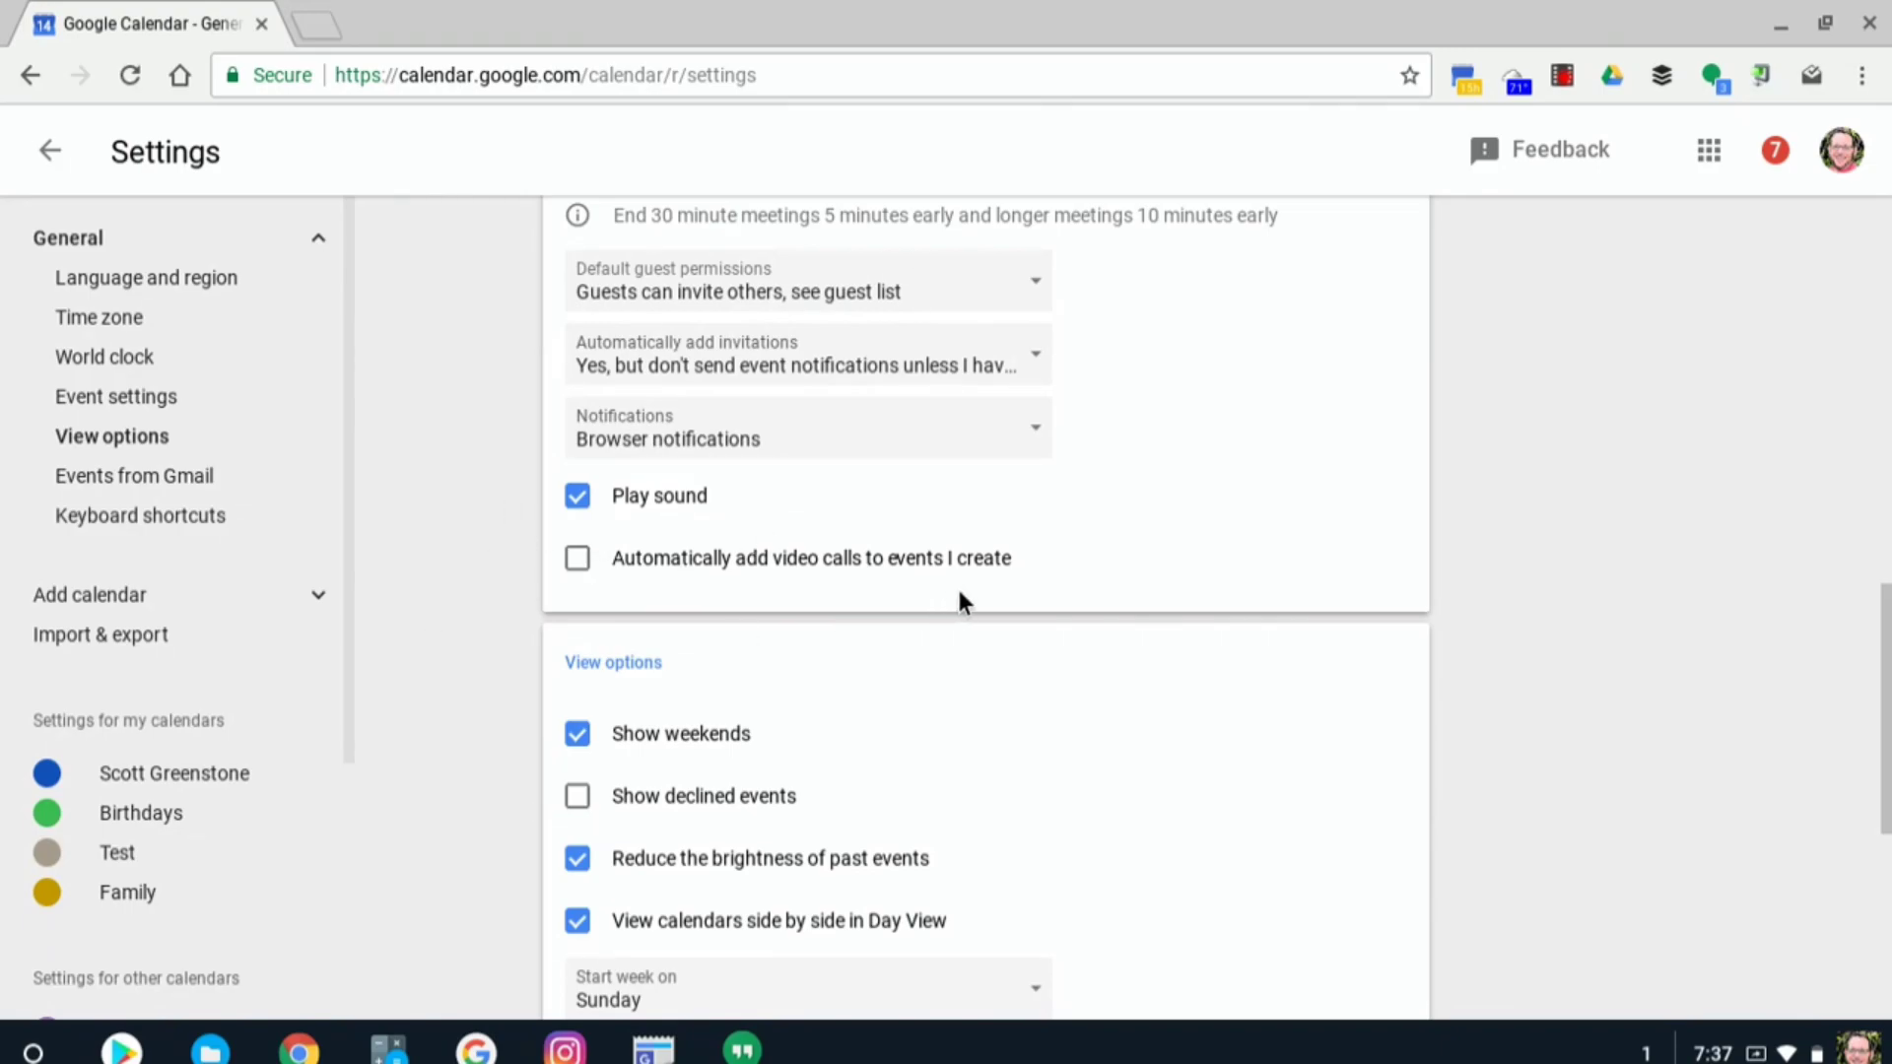
scroll(1271, 512, "down", 3)
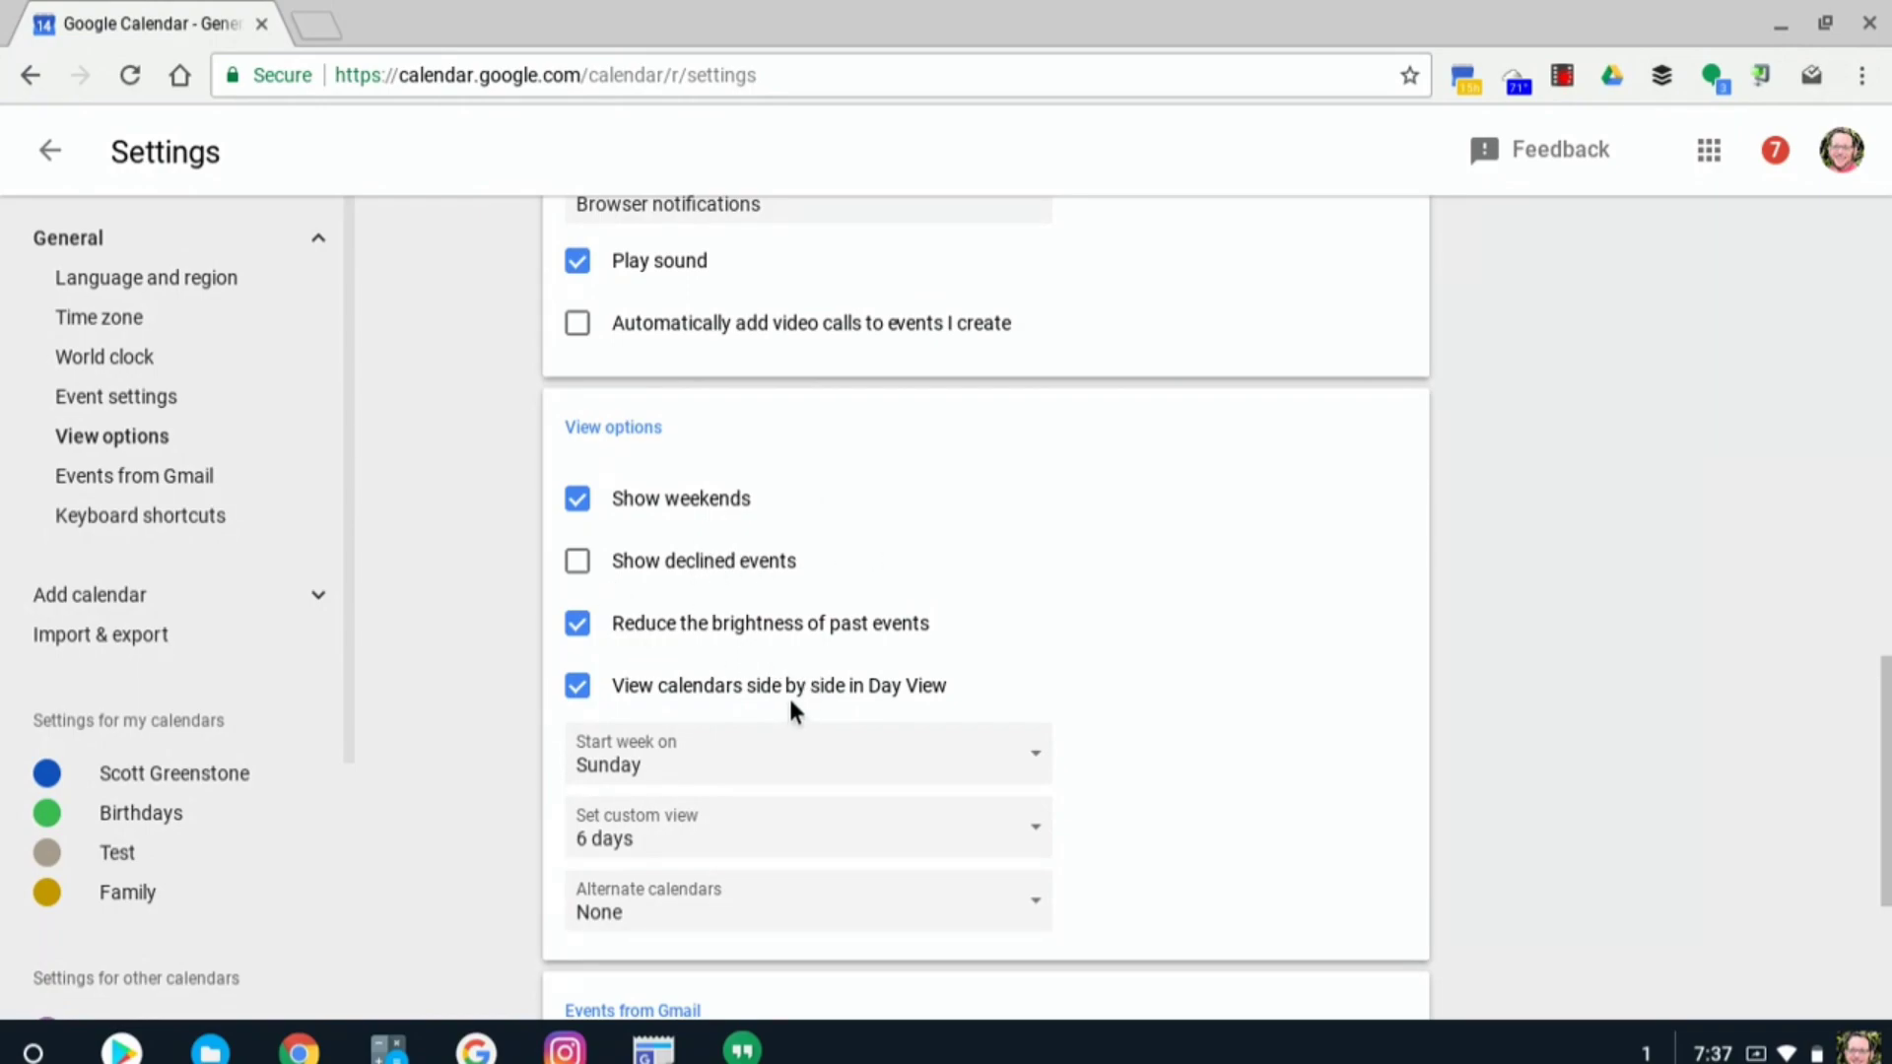
scroll(1209, 664, "down", 5)
left_click(1007, 467)
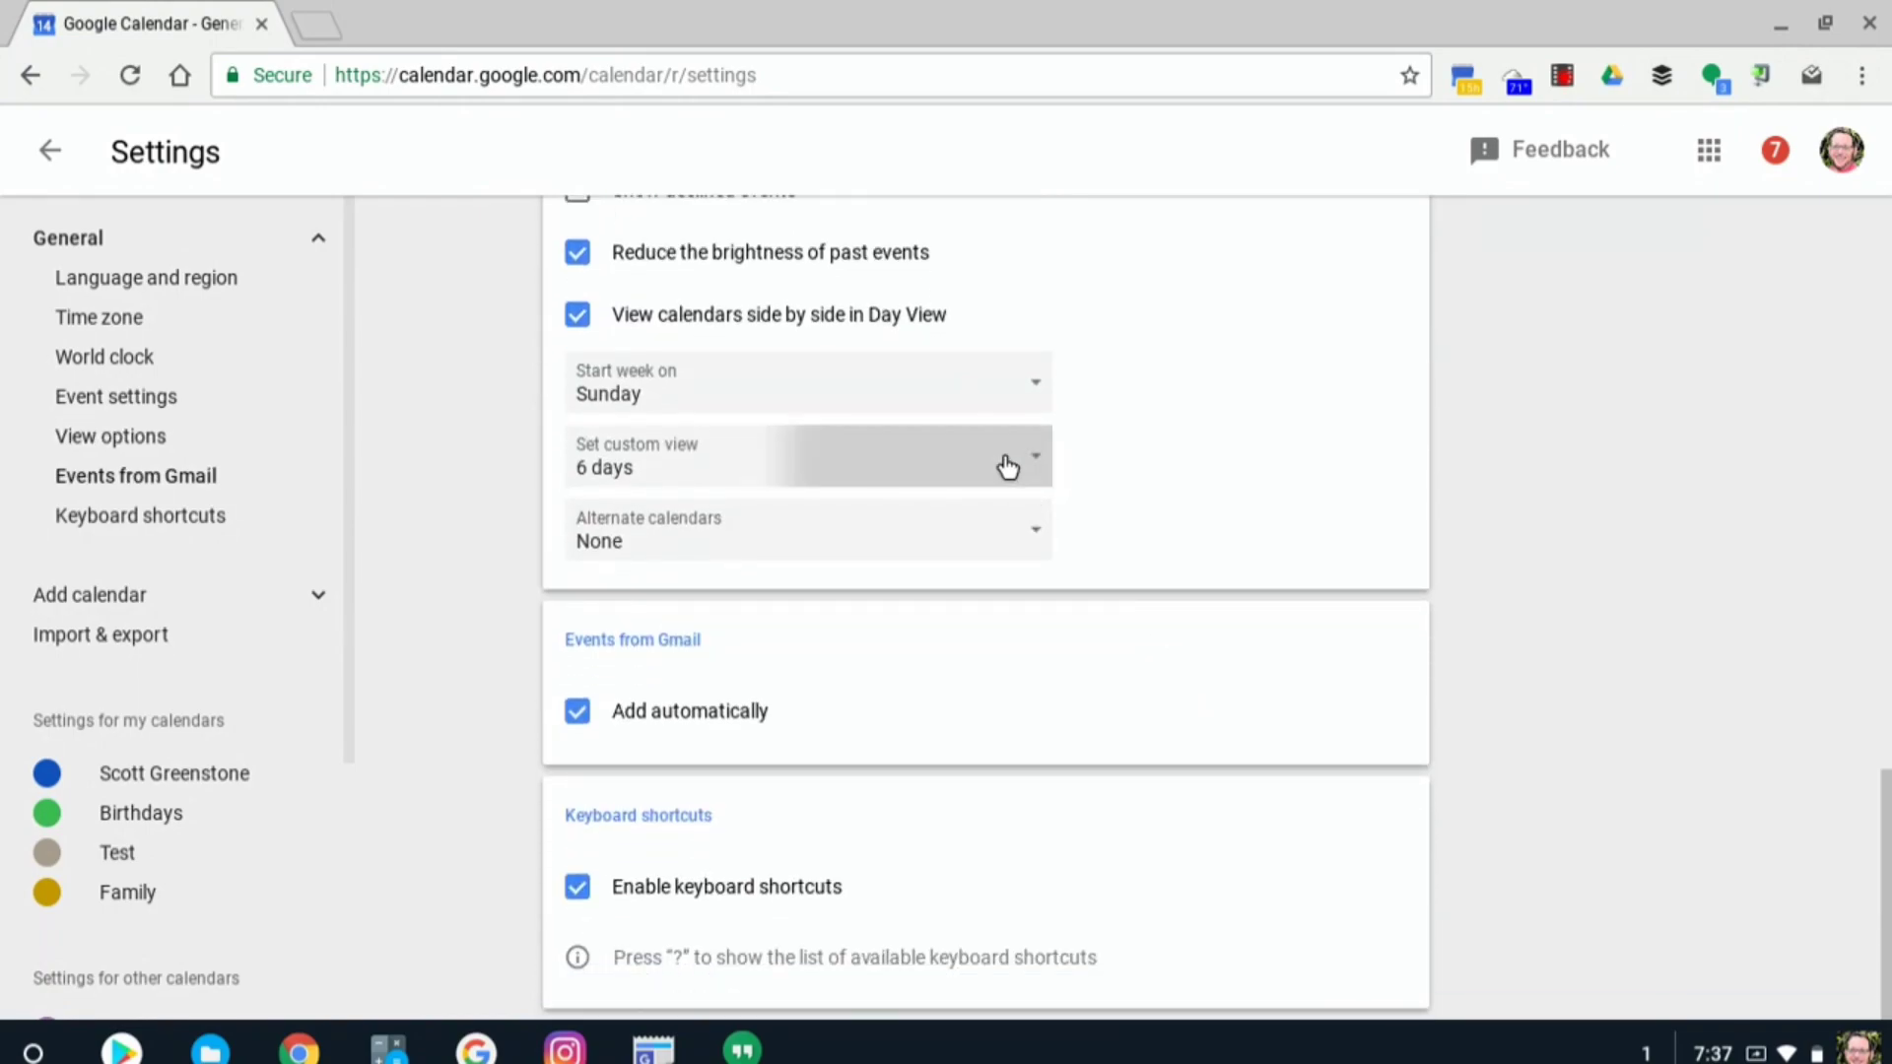
left_click(1247, 419)
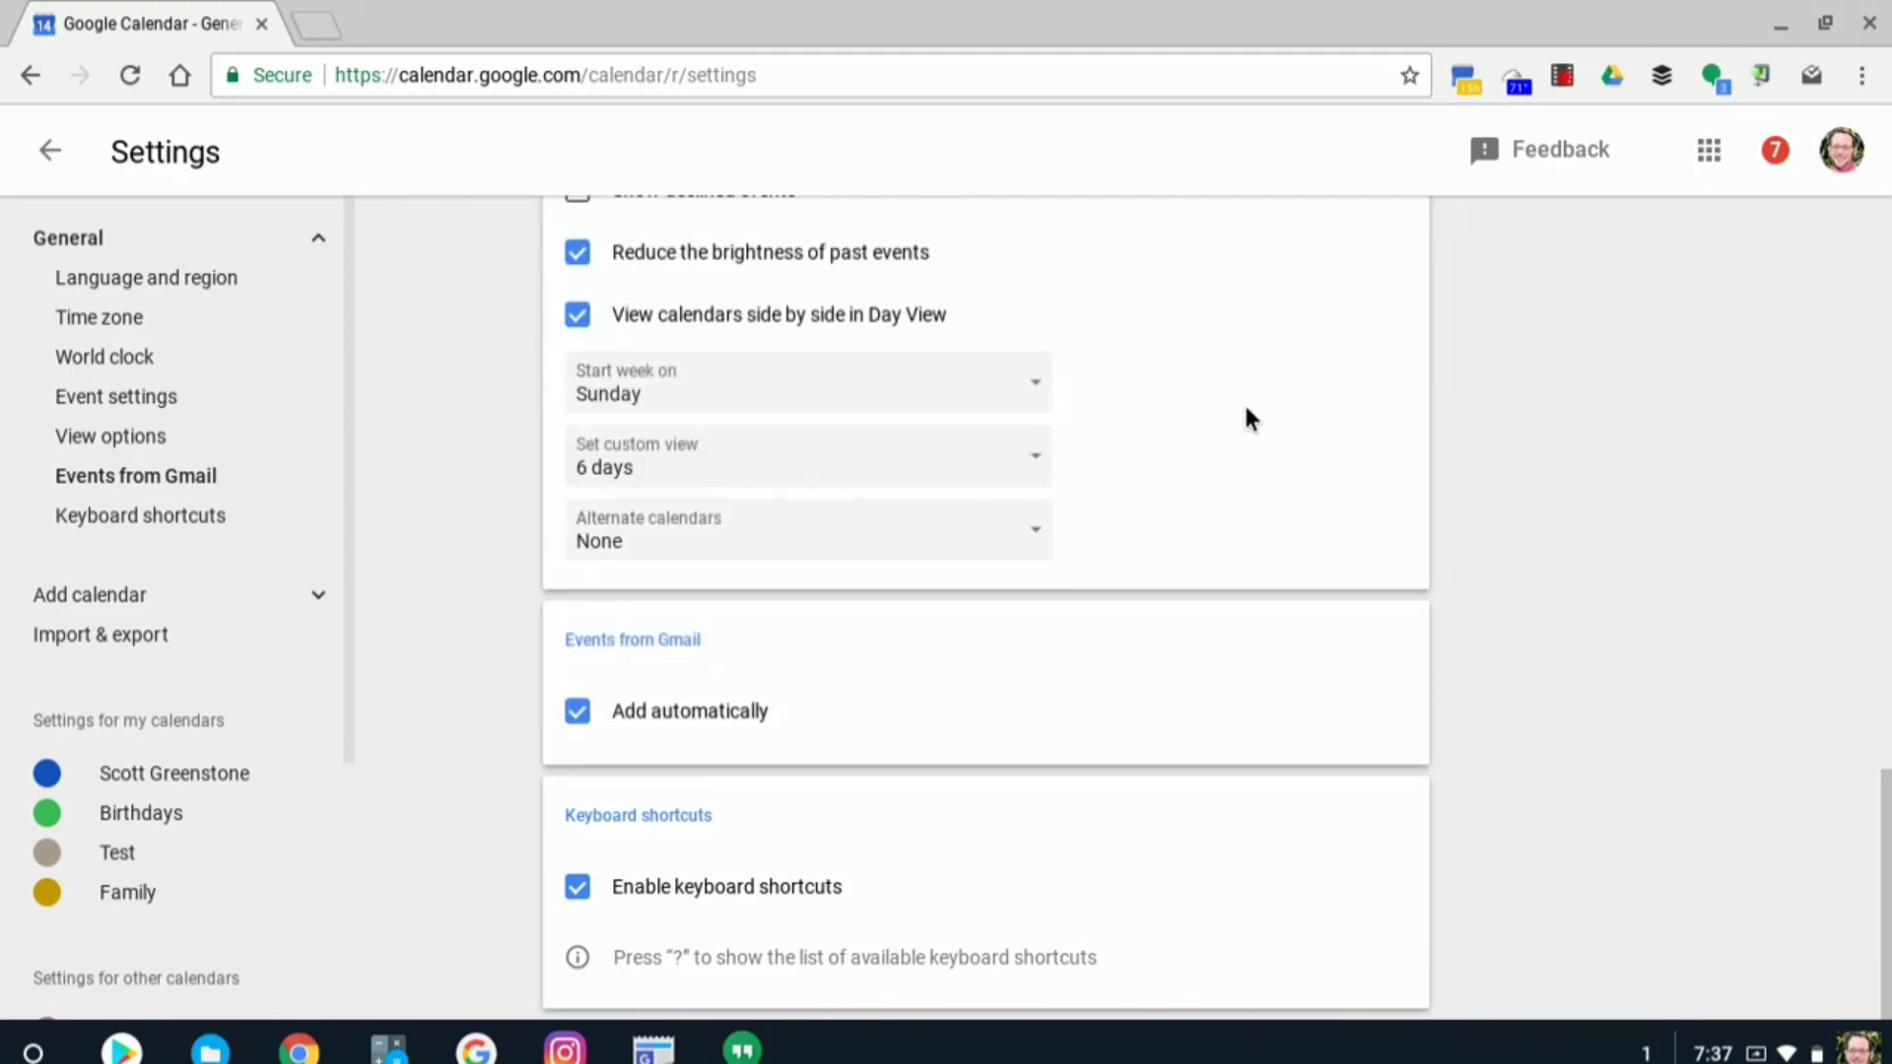
left_click(1048, 483)
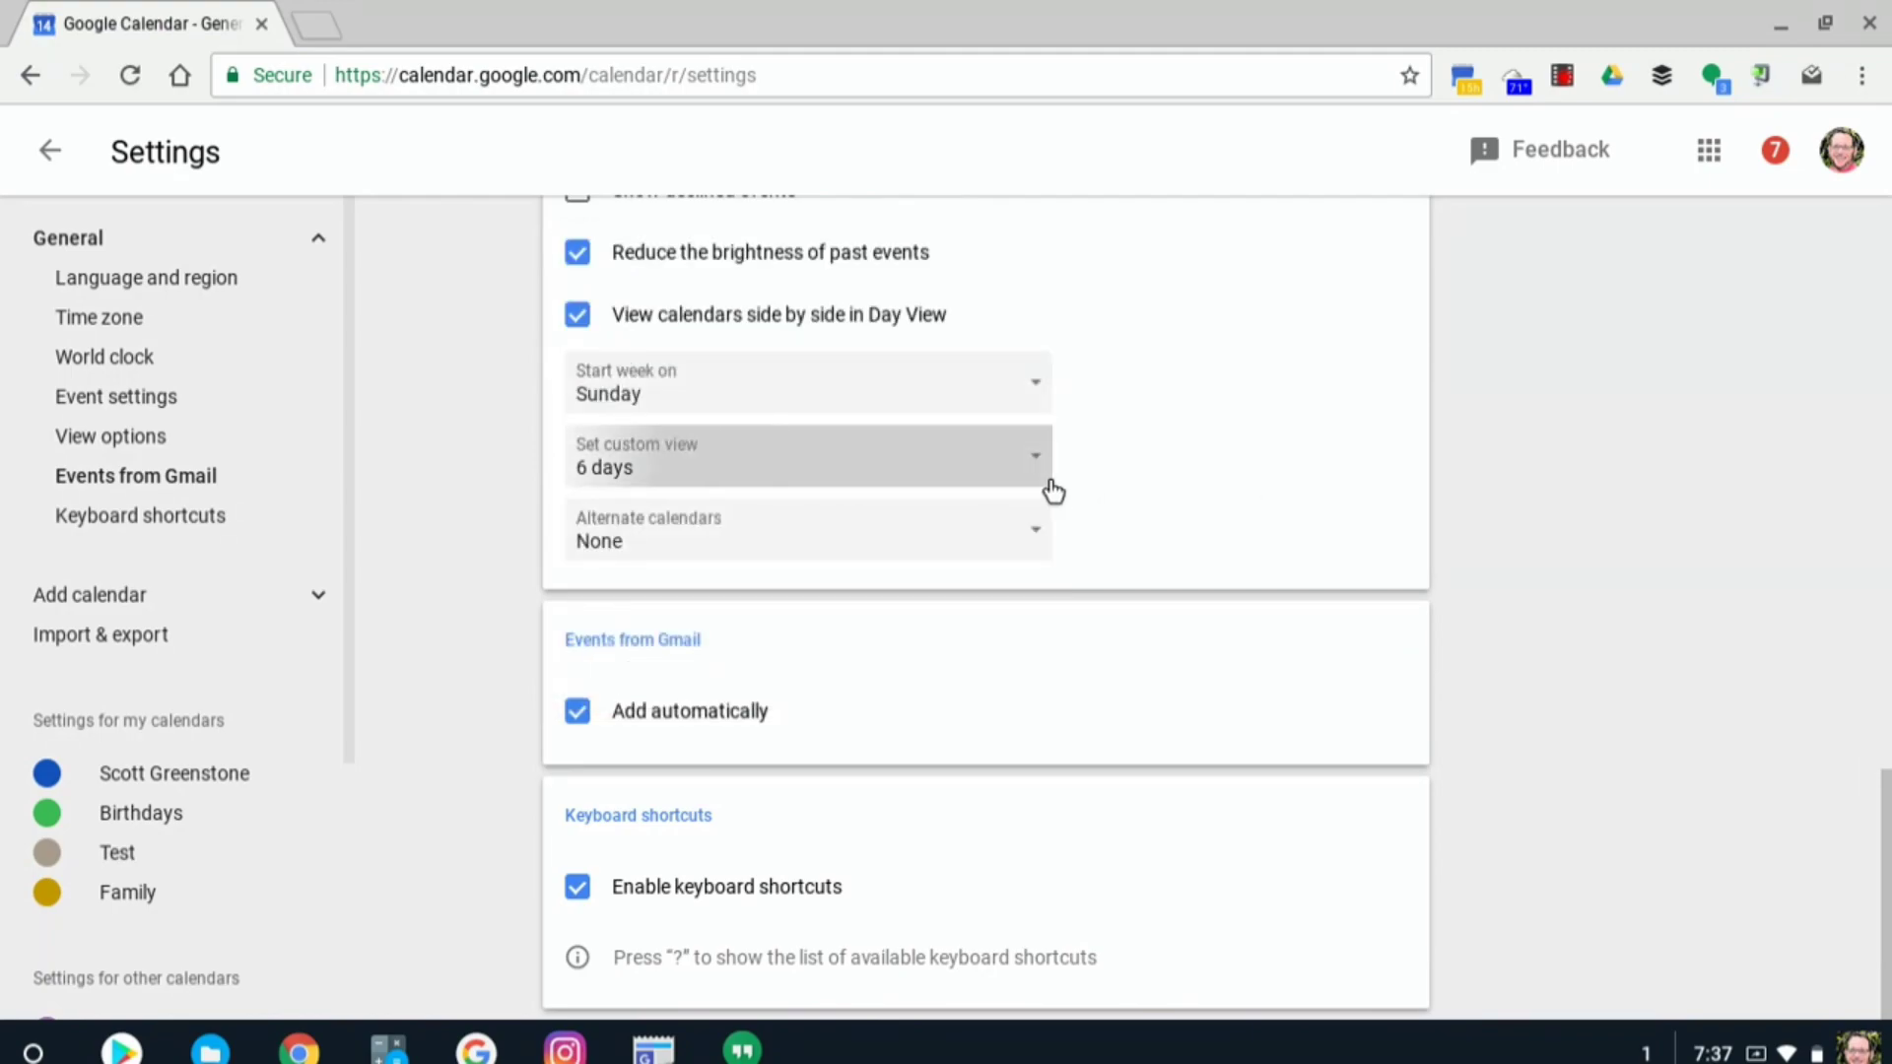
left_click(1182, 442)
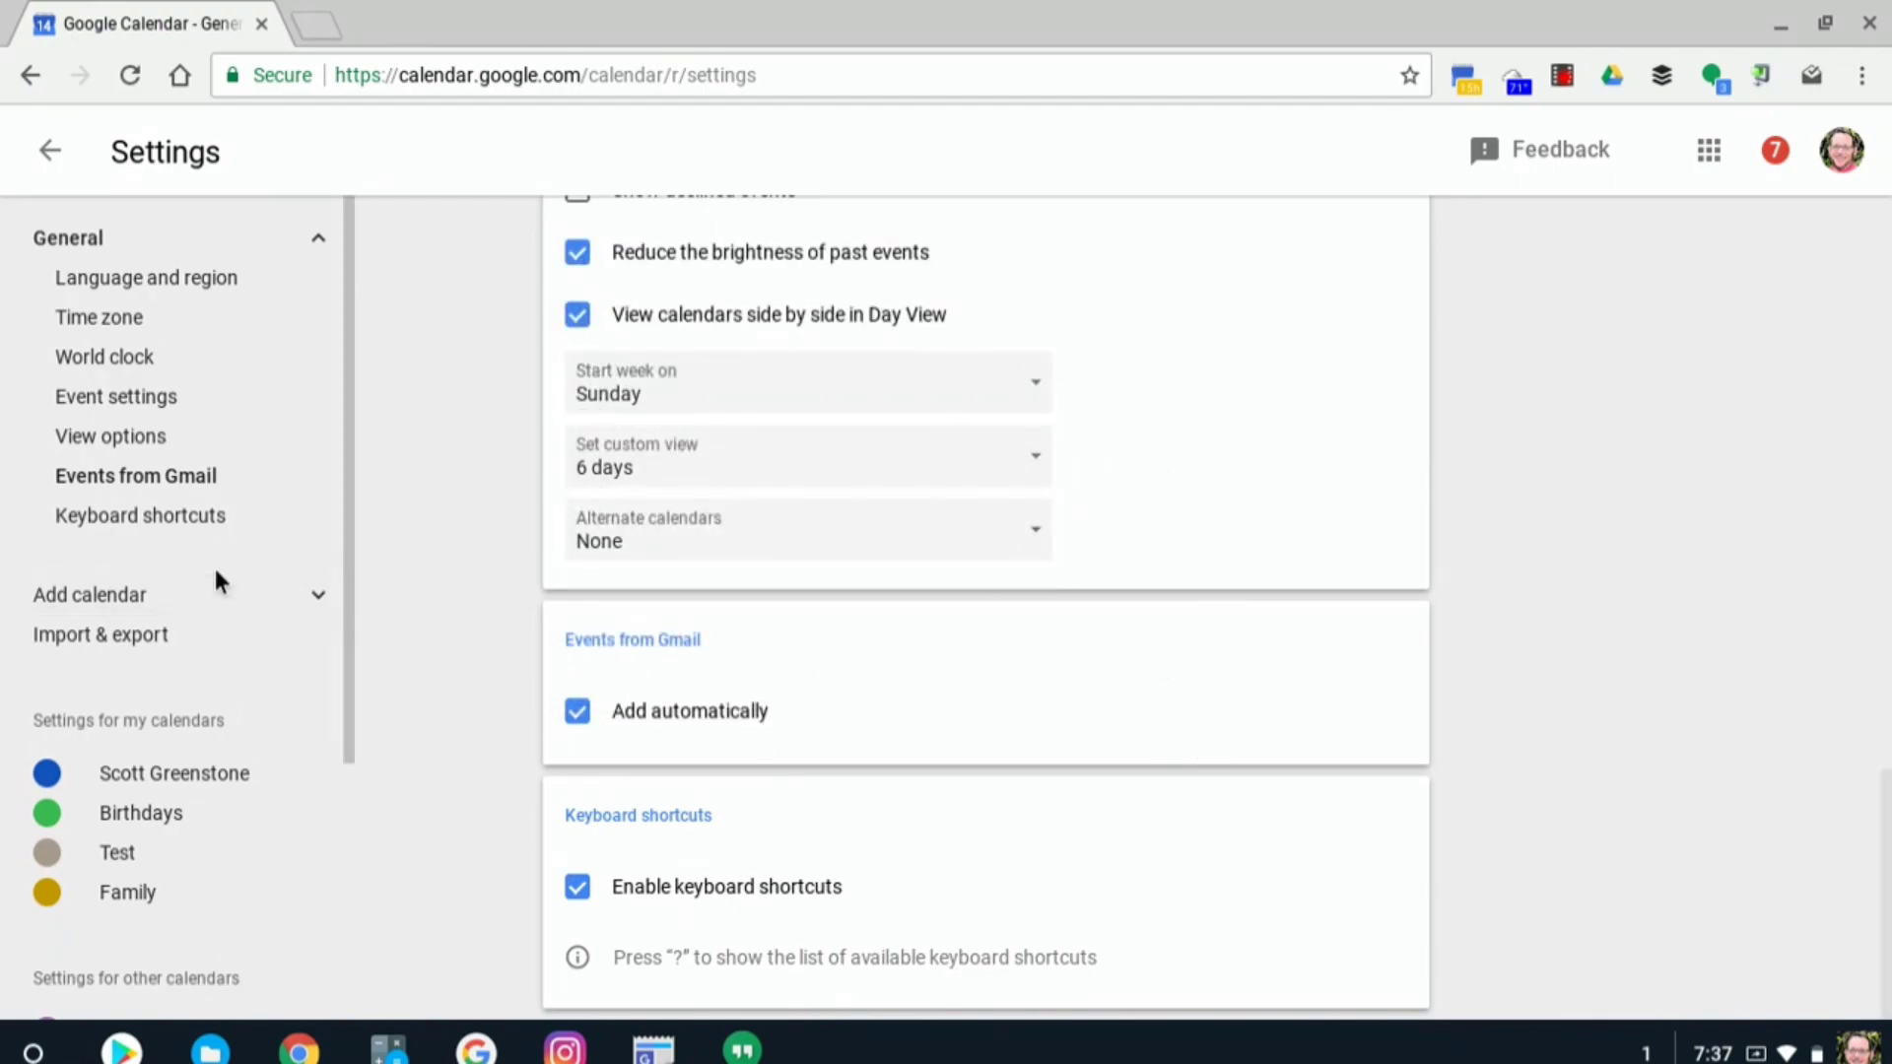
- Expand Add calendar in the settings sidebar and bring up the Import & export page
left_click(233, 597)
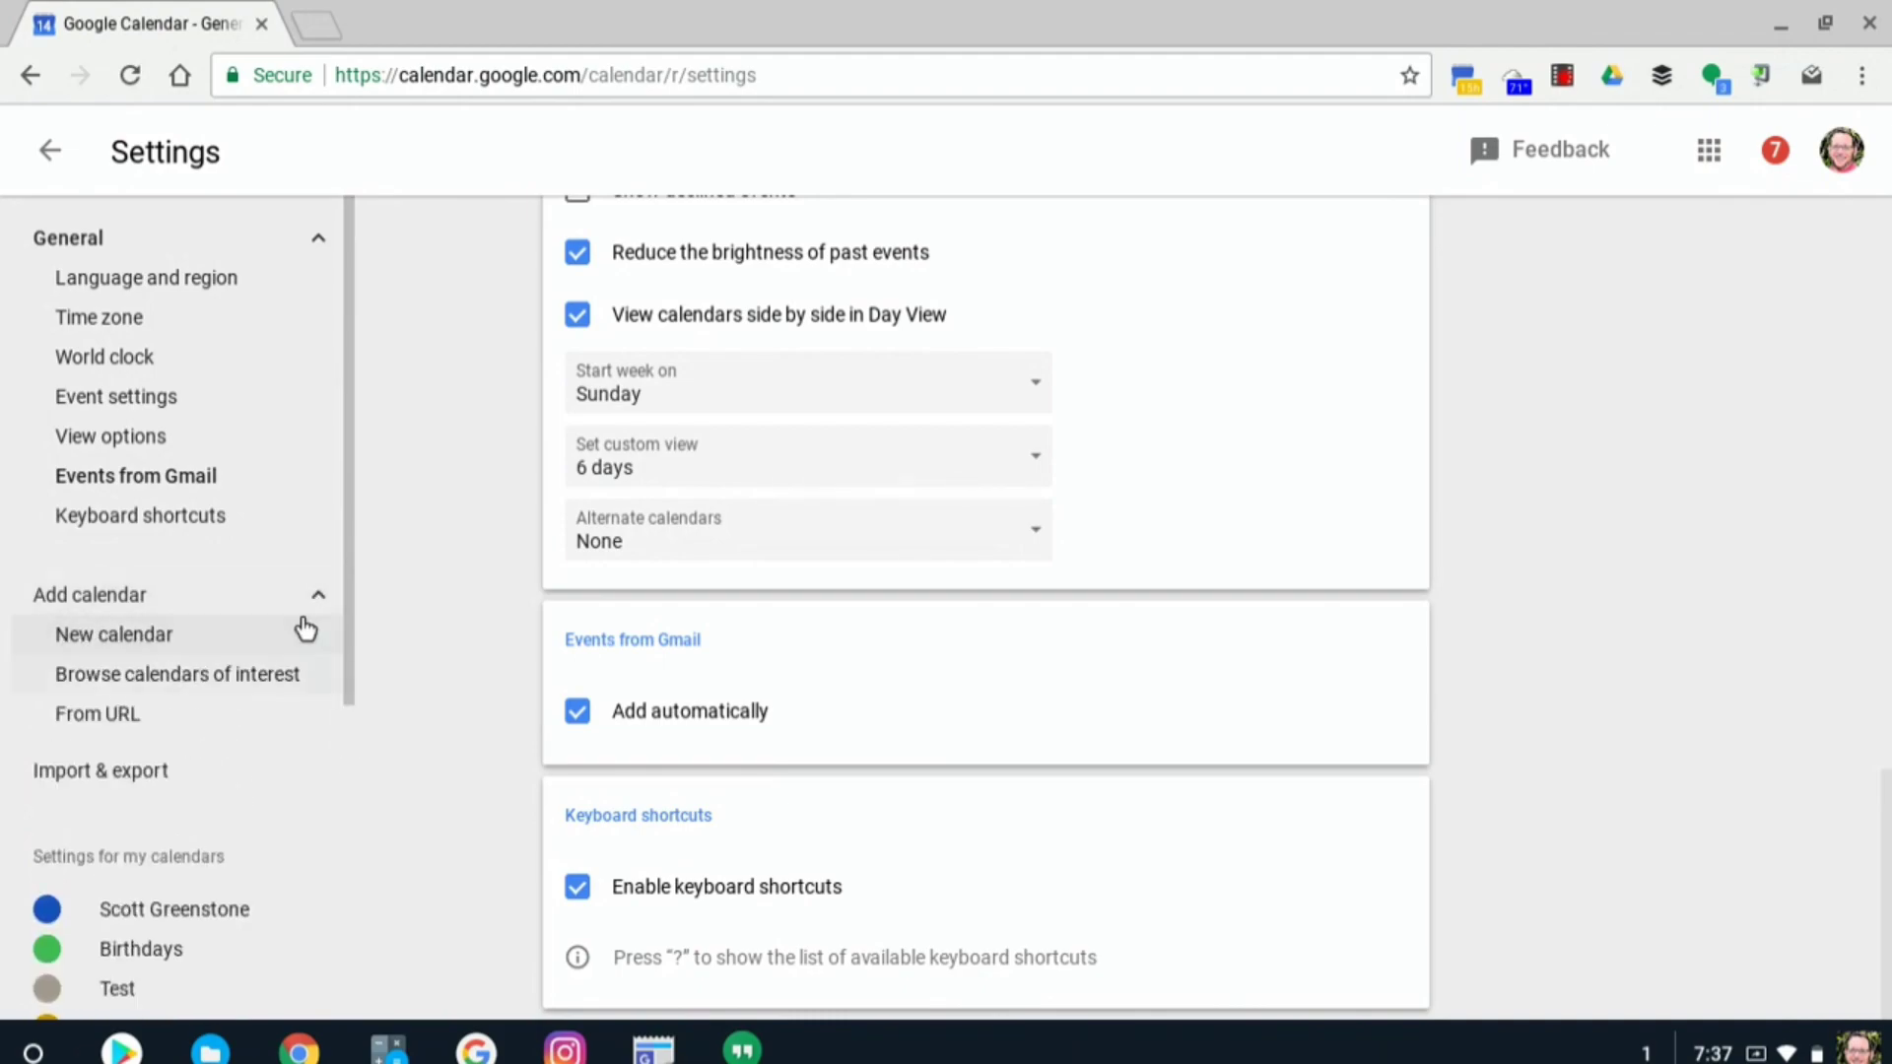
left_click(321, 779)
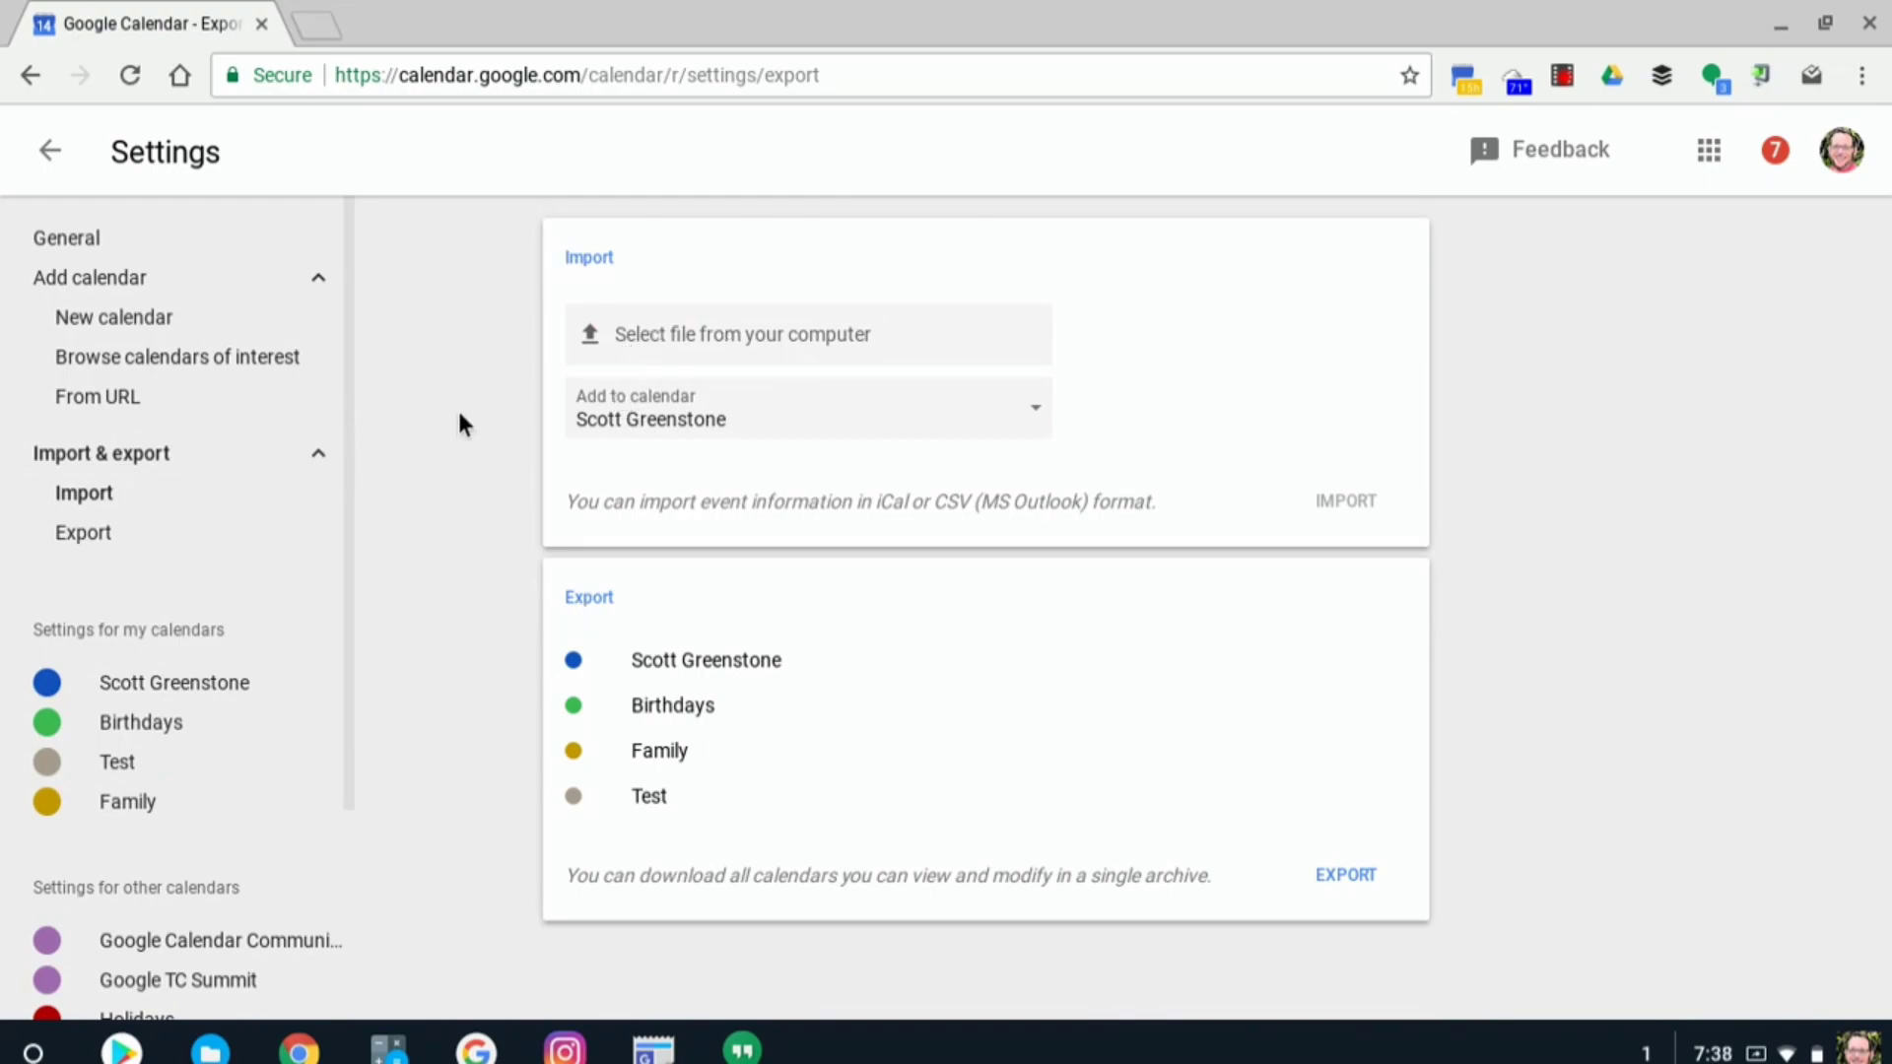
scroll(136, 621, "down", 3)
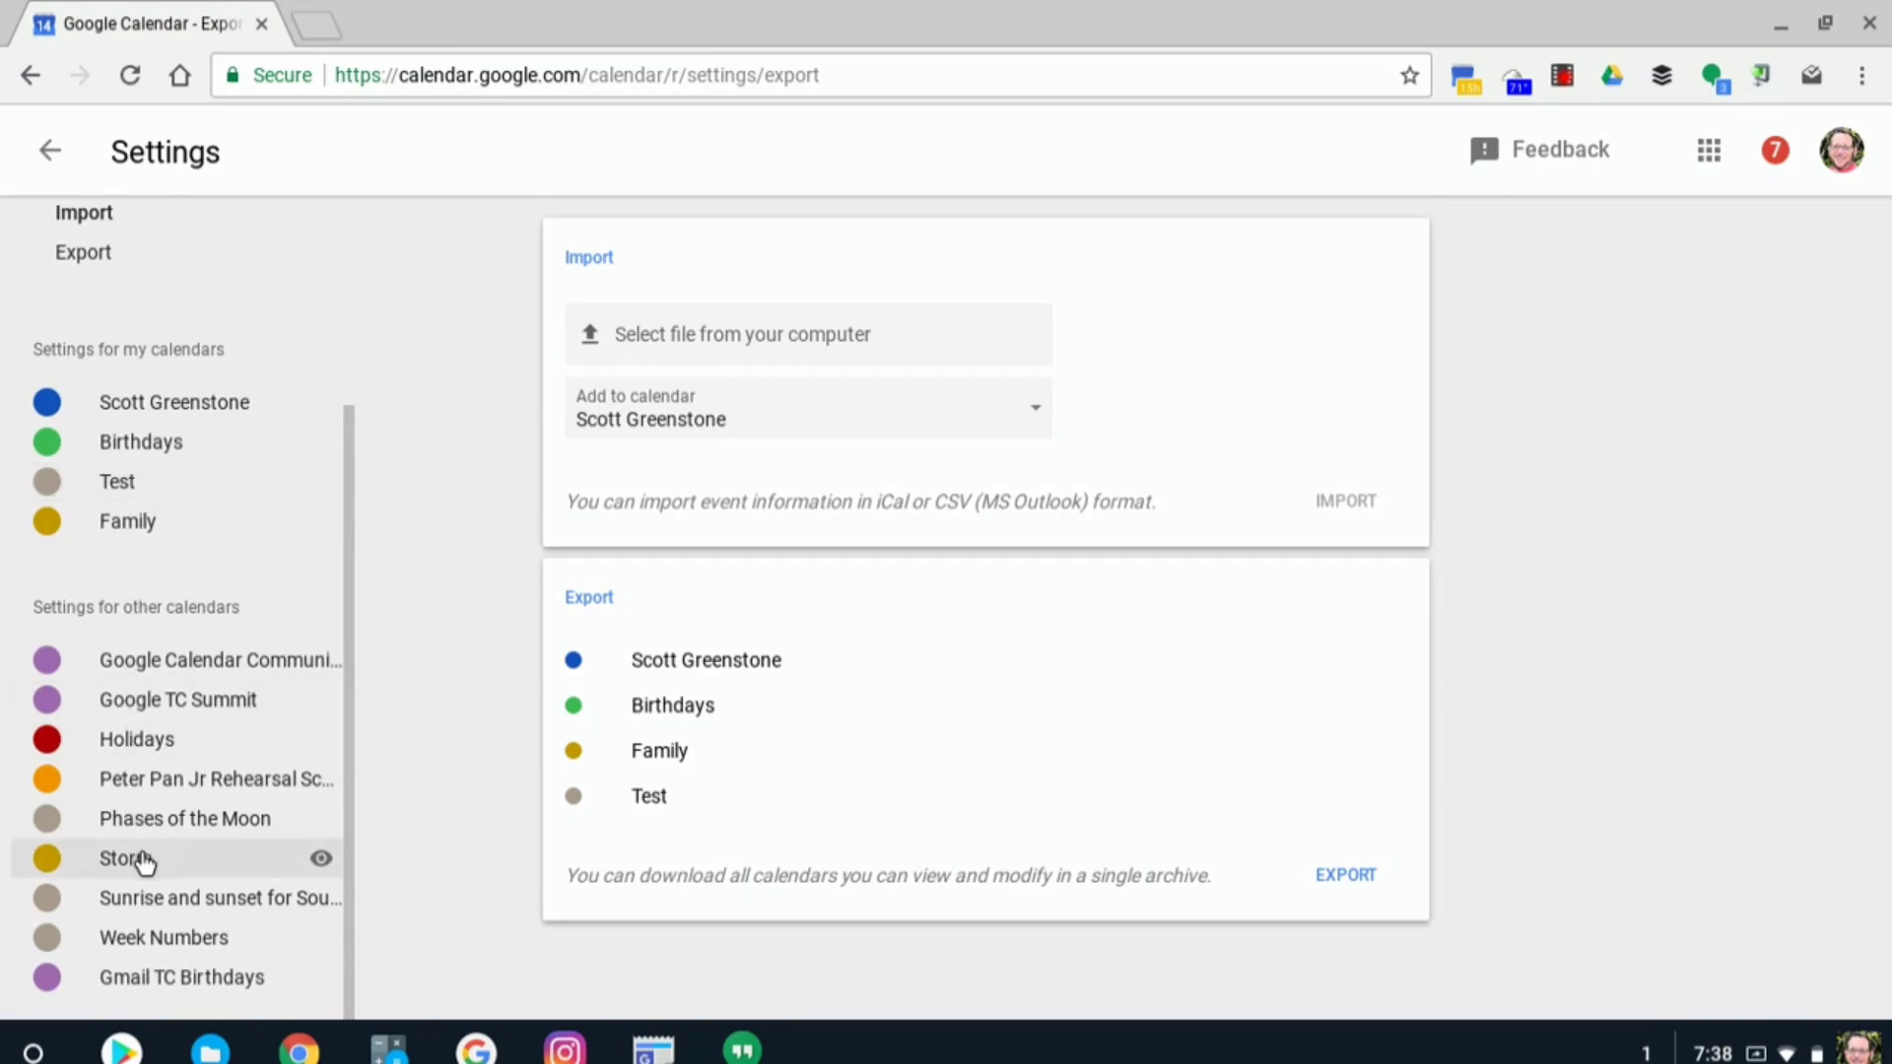
scroll(143, 864, "up", 1)
scroll(145, 863, "up", 3)
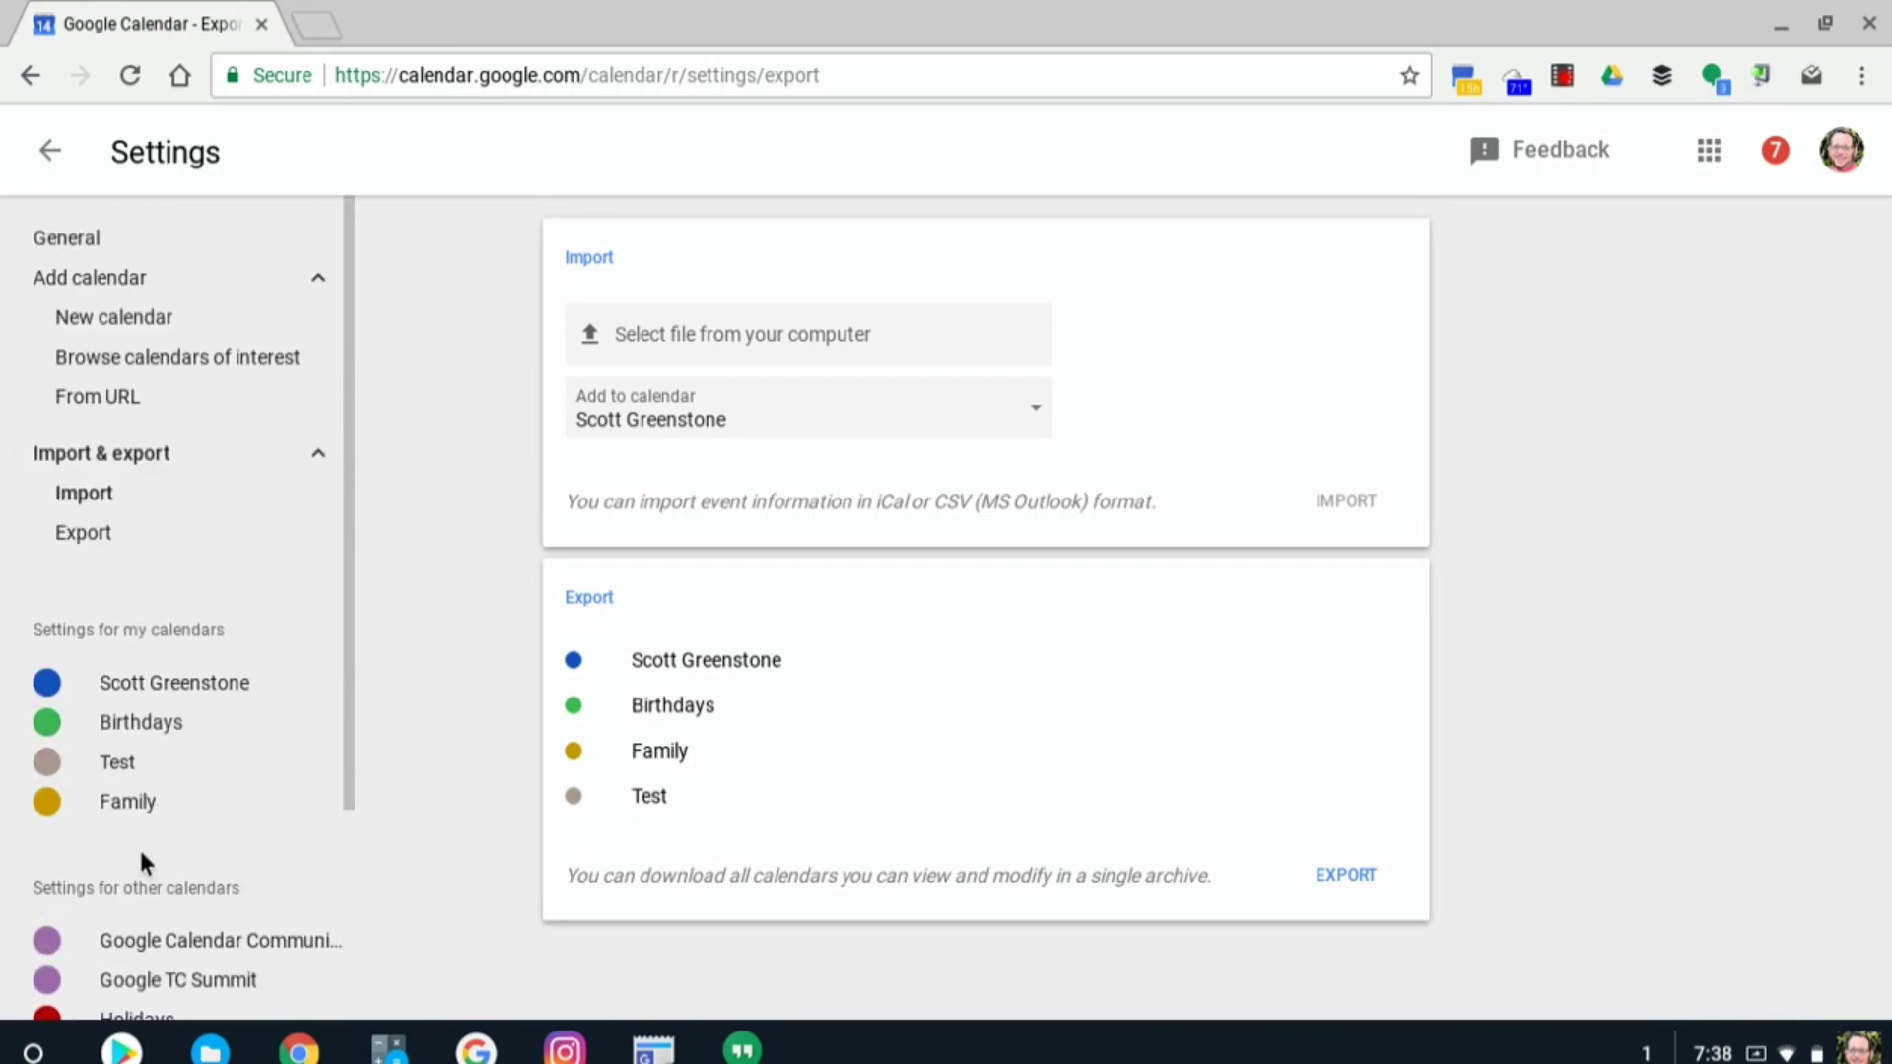
- Open the personal calendar's settings and review its notifications, daily agenda time and integration details
left_click(174, 695)
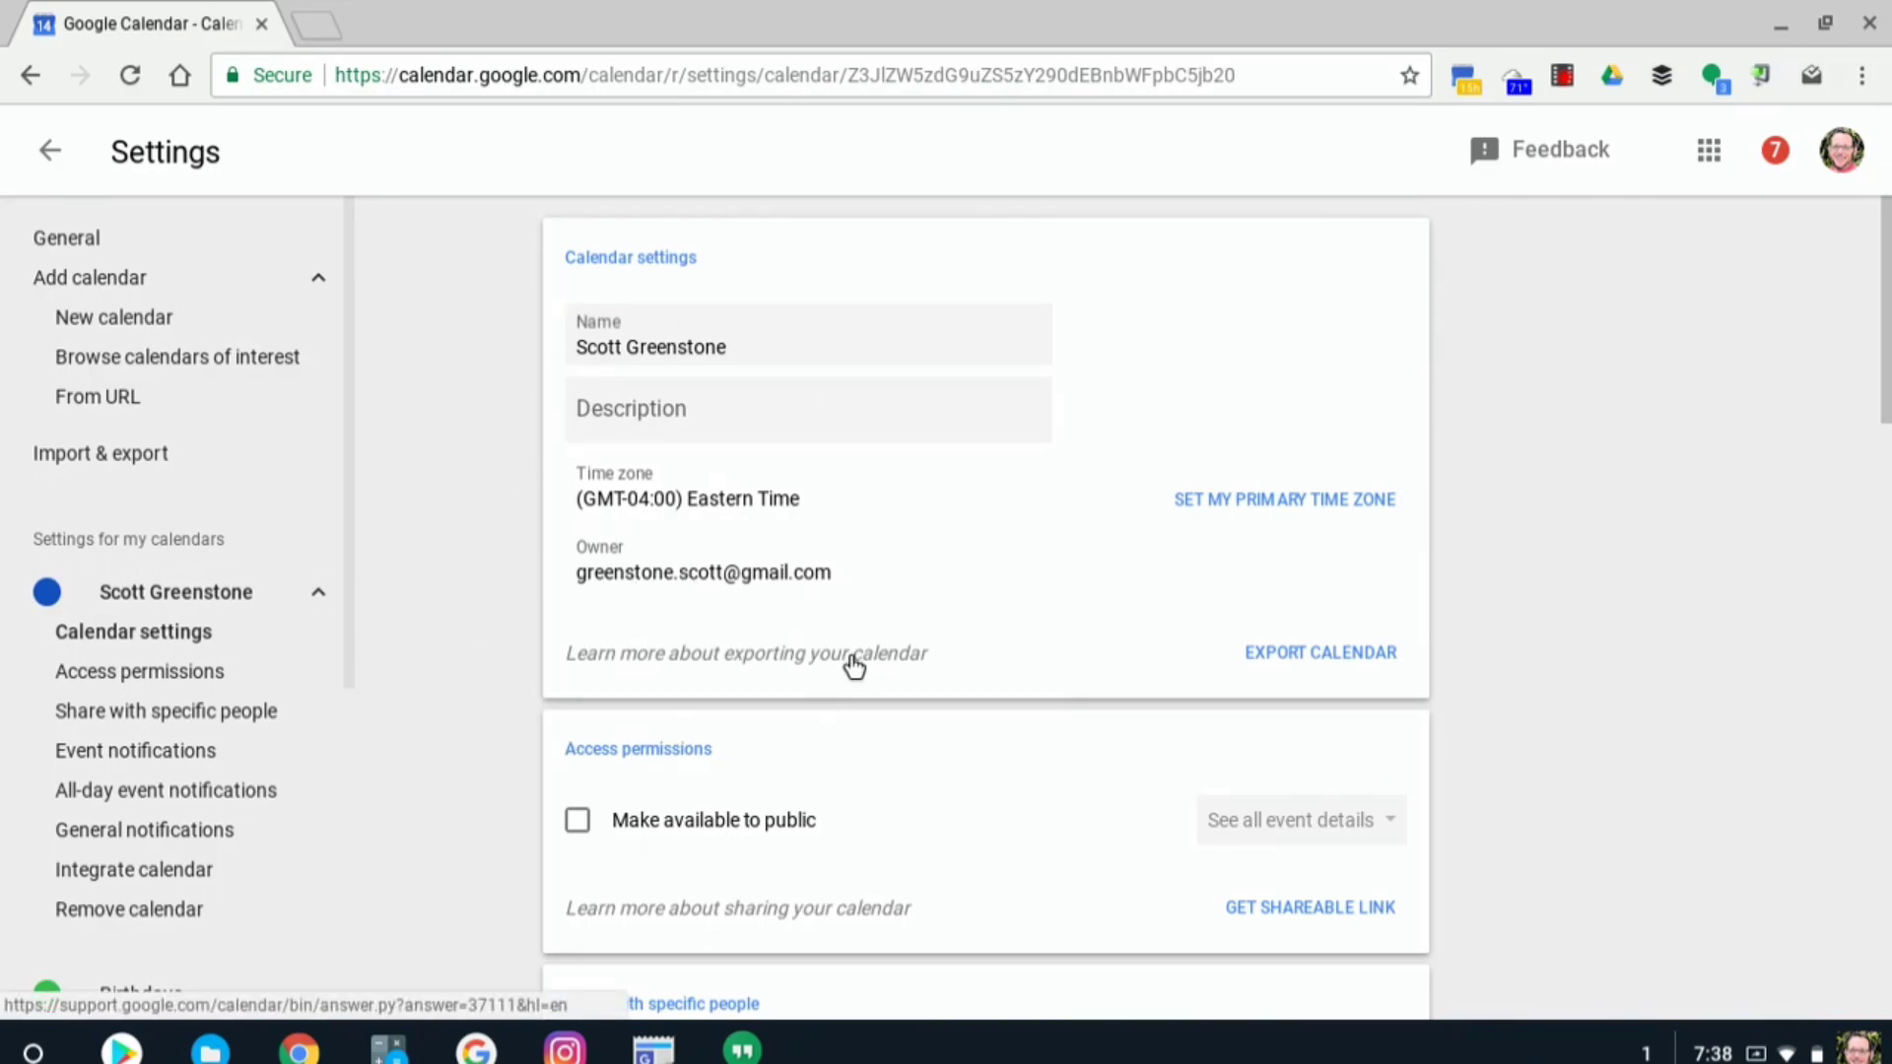
scroll(818, 772, "down", 4)
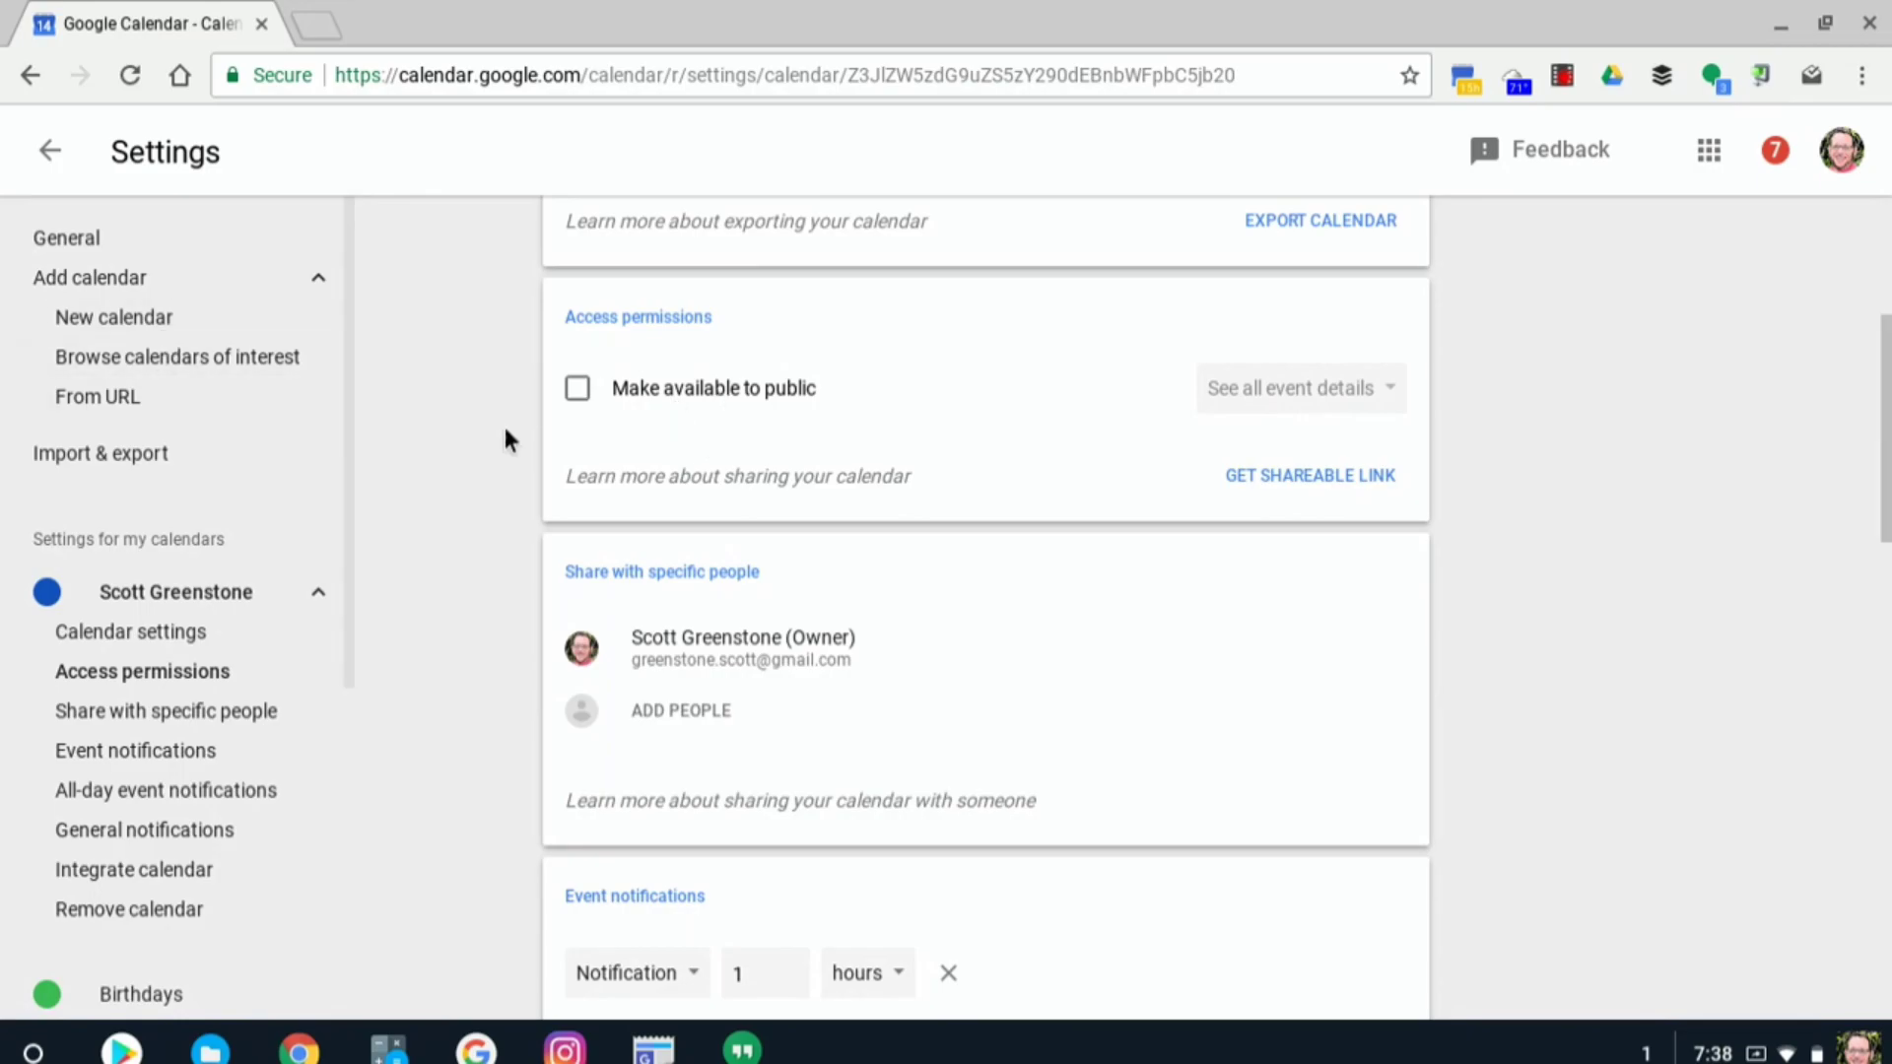
scroll(771, 560, "down", 4)
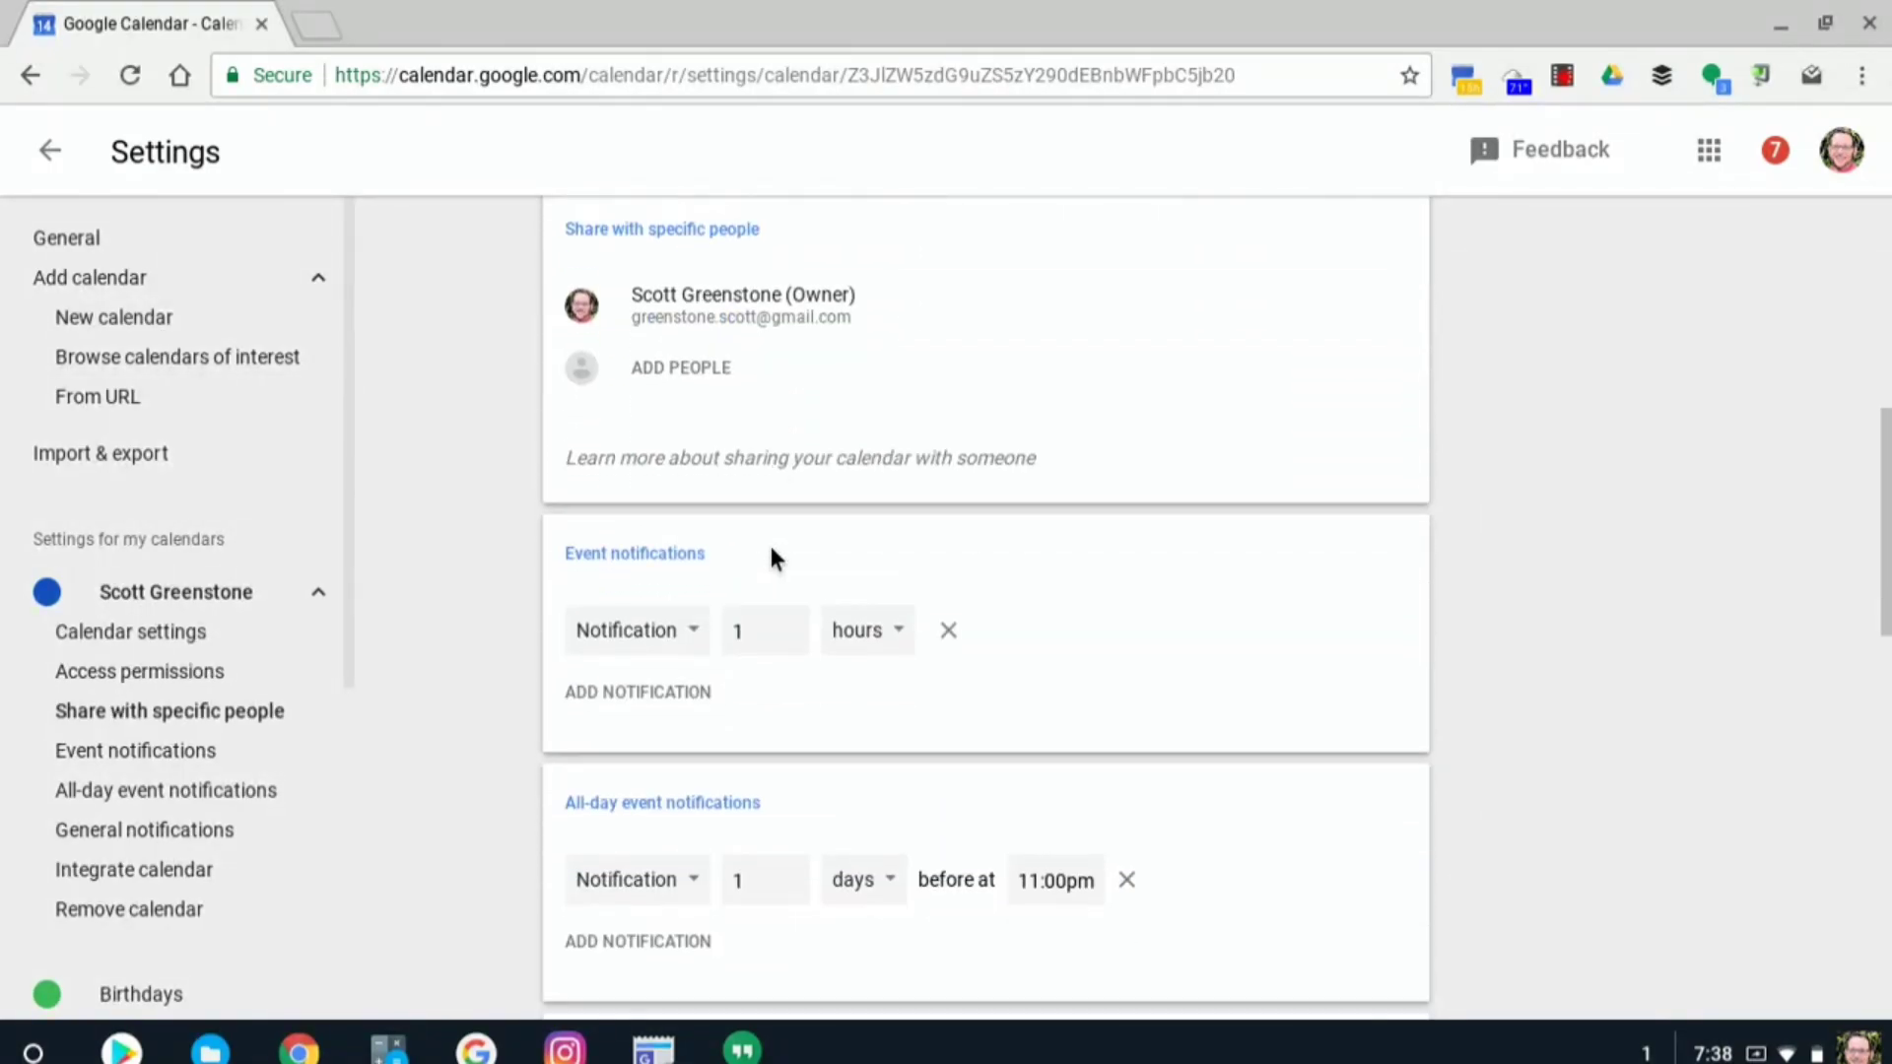
scroll(991, 630, "down", 4)
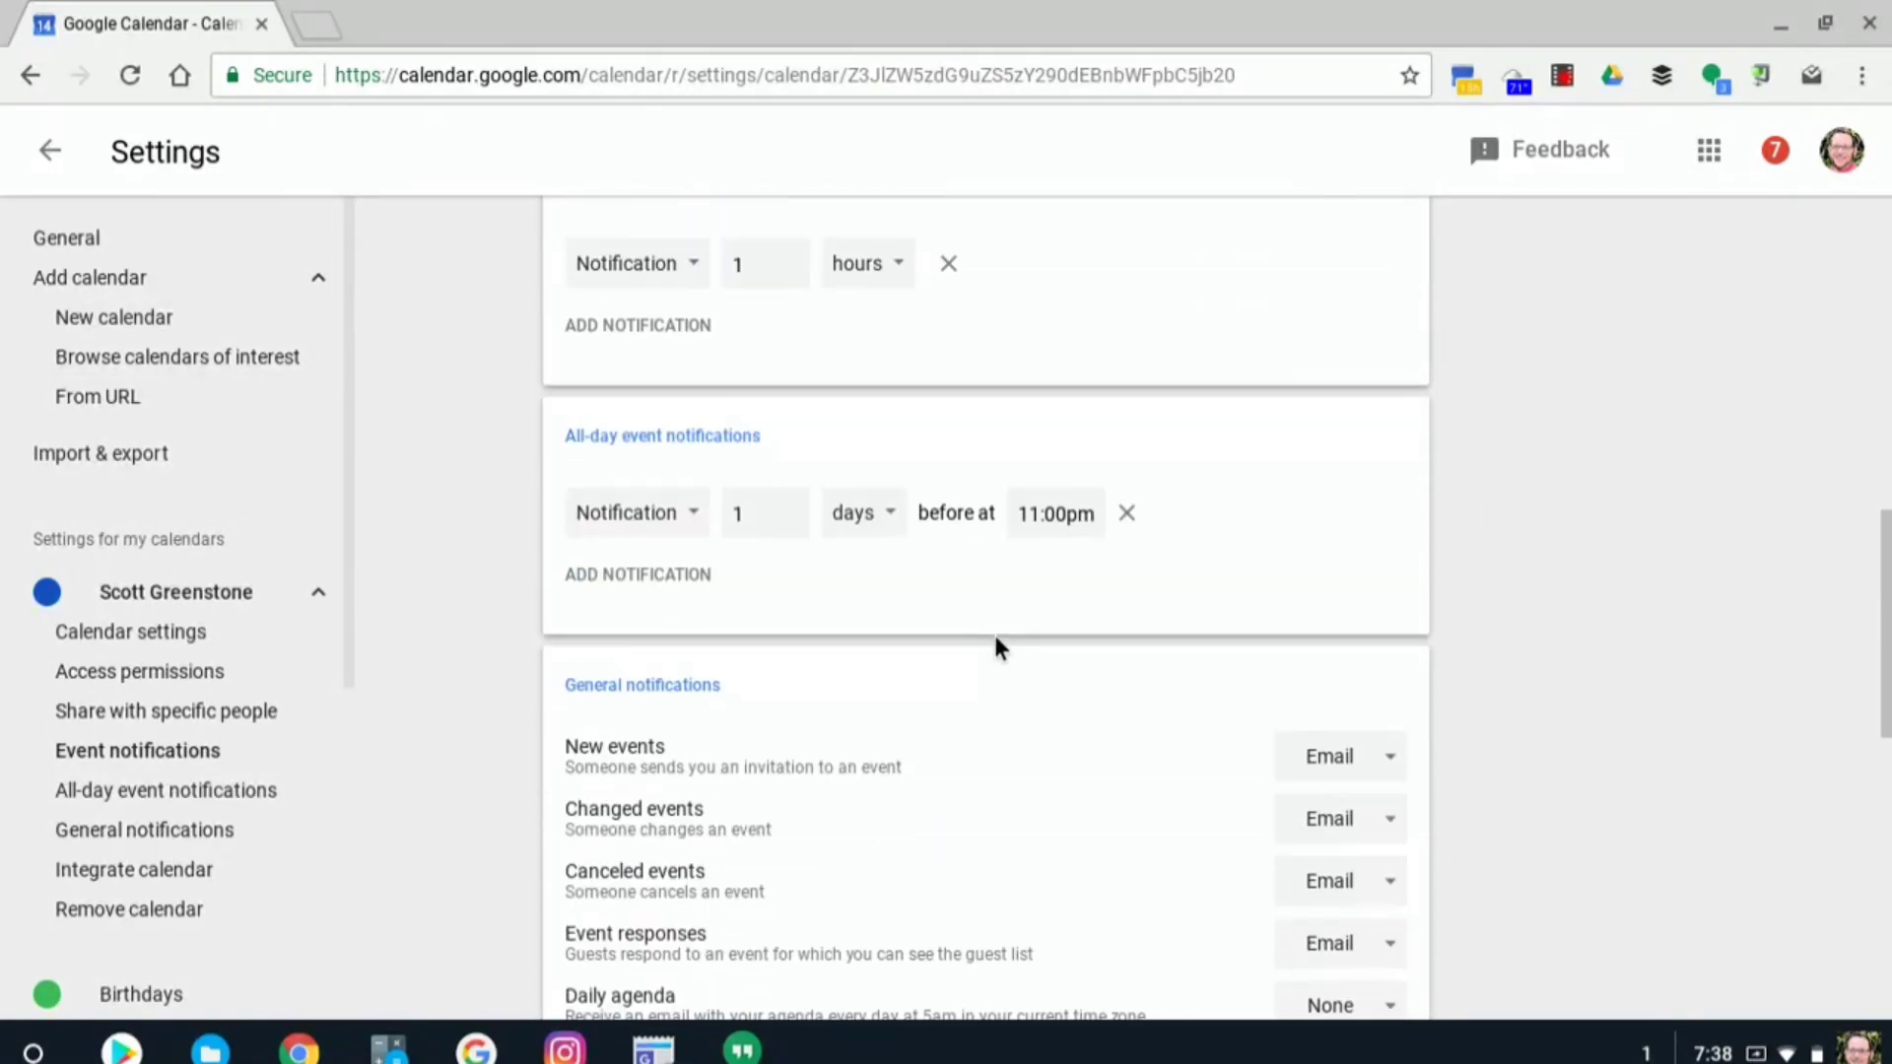
scroll(1264, 608, "down", 2)
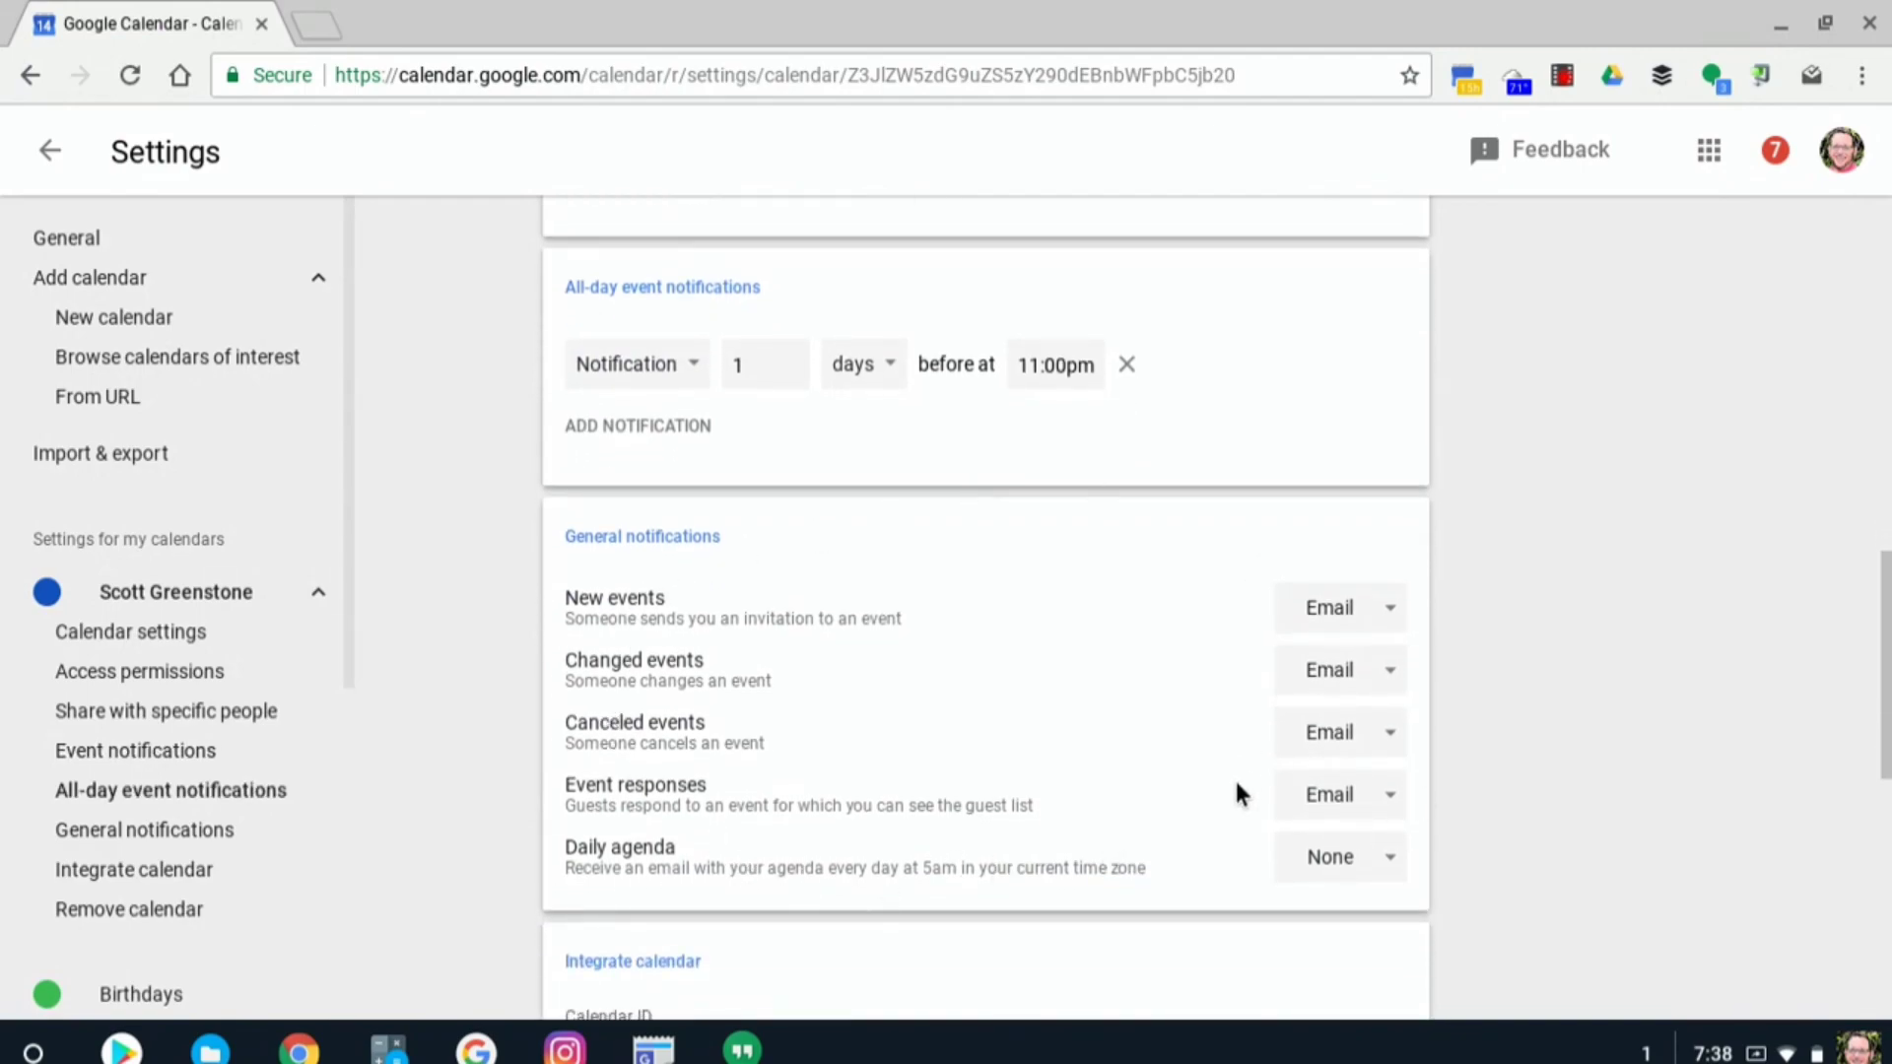
scroll(991, 761, "down", 4)
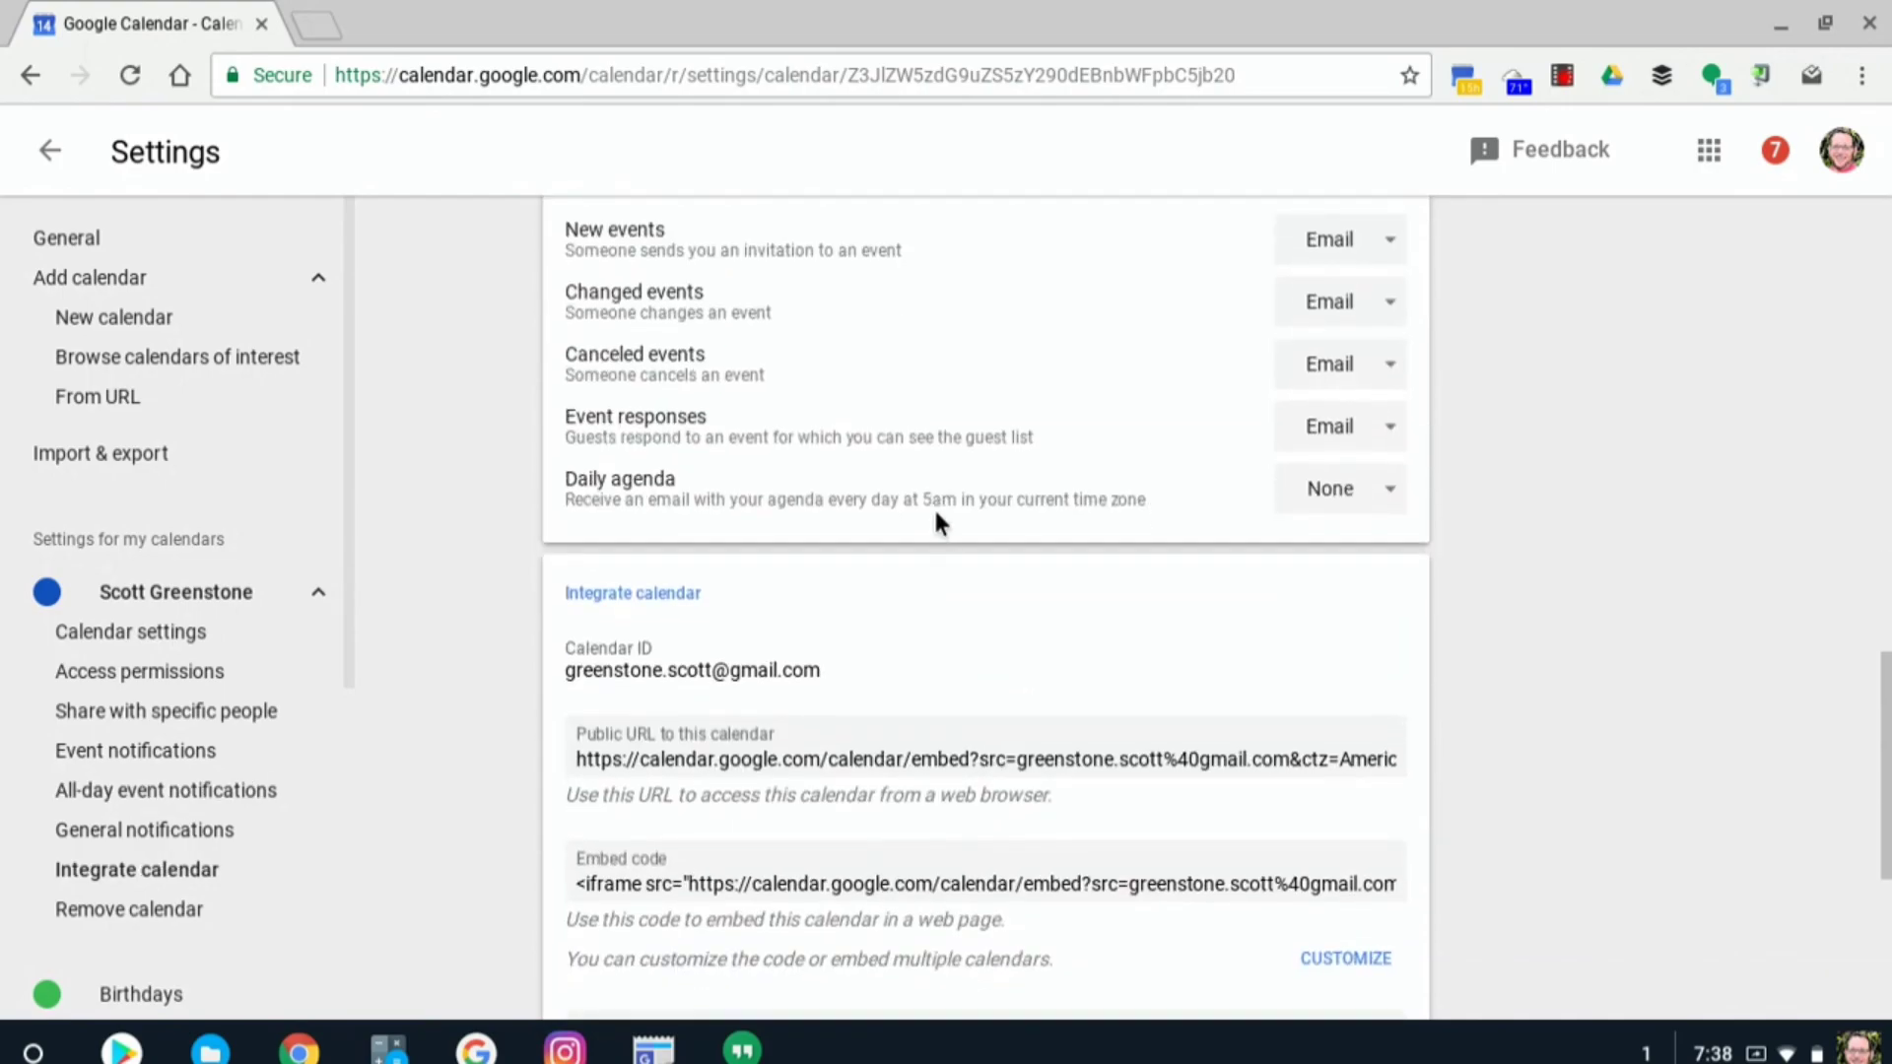
left_click_drag(984, 510, 1033, 516)
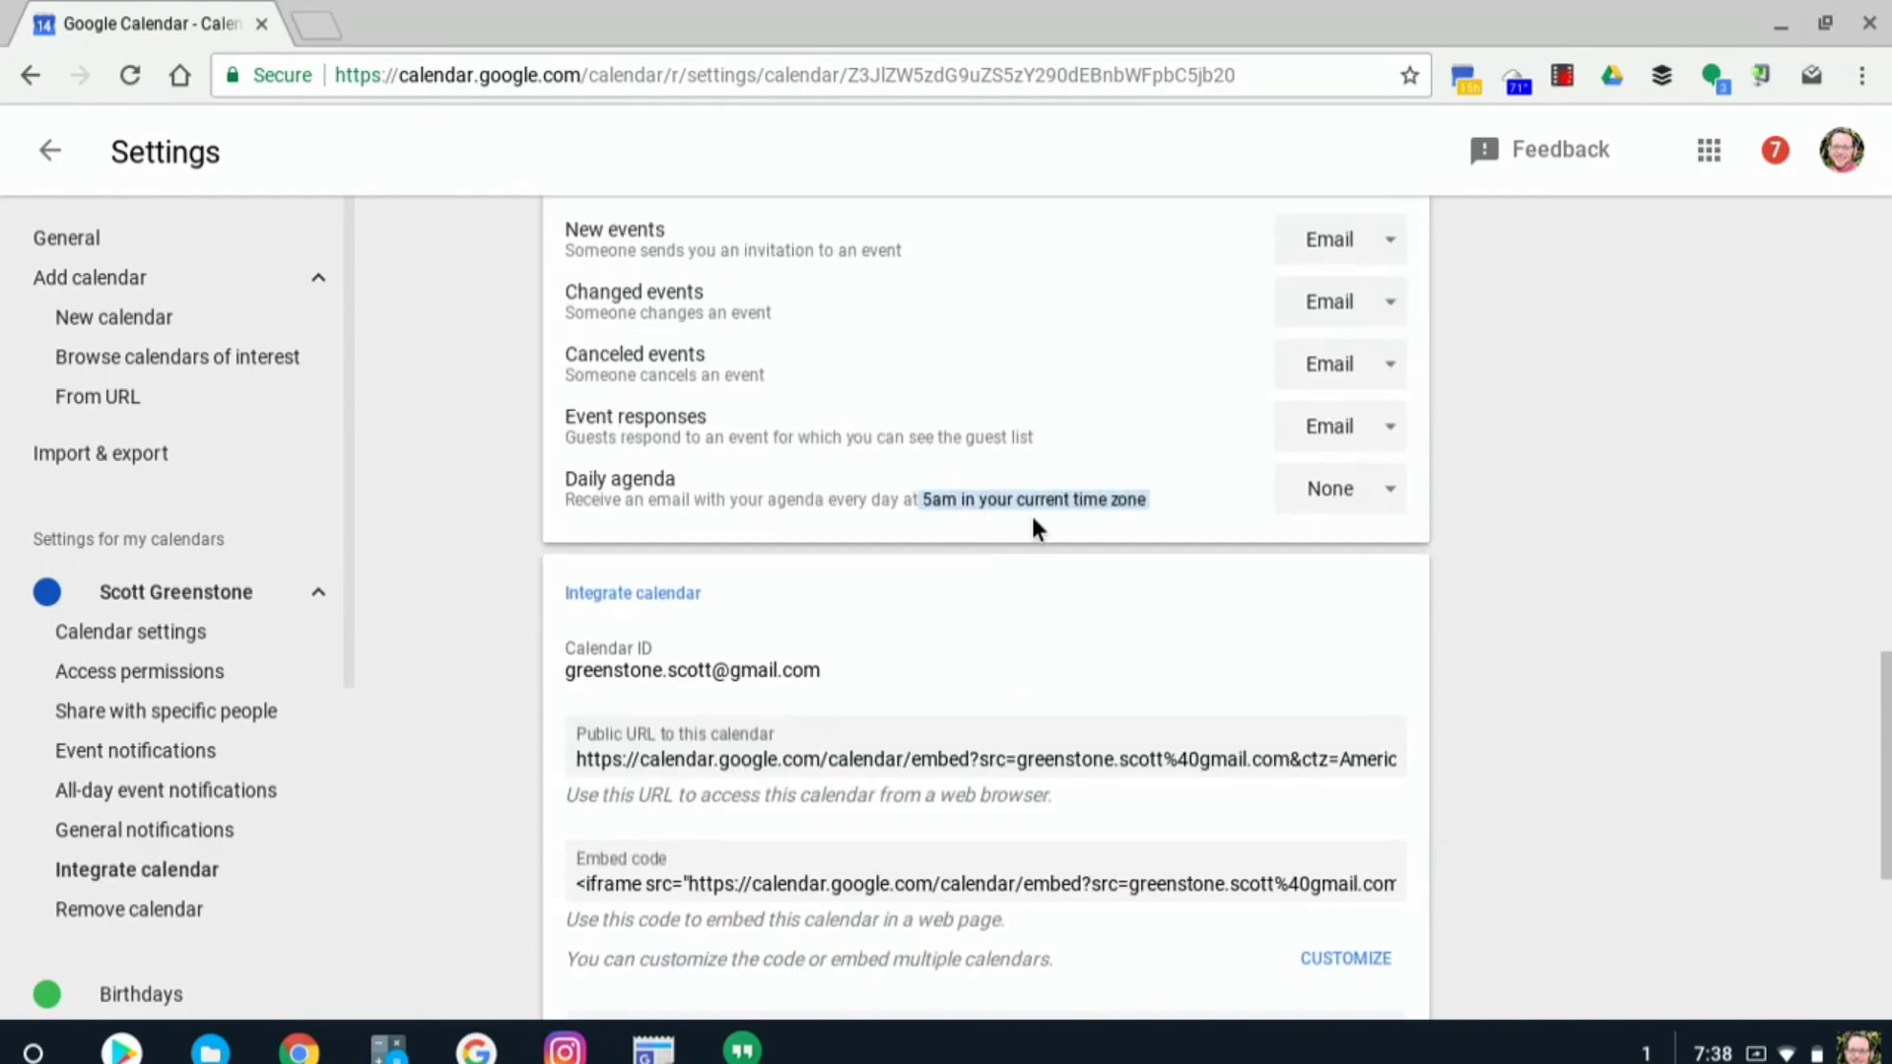
scroll(1031, 512, "down", 5)
scroll(1032, 517, "down", 1)
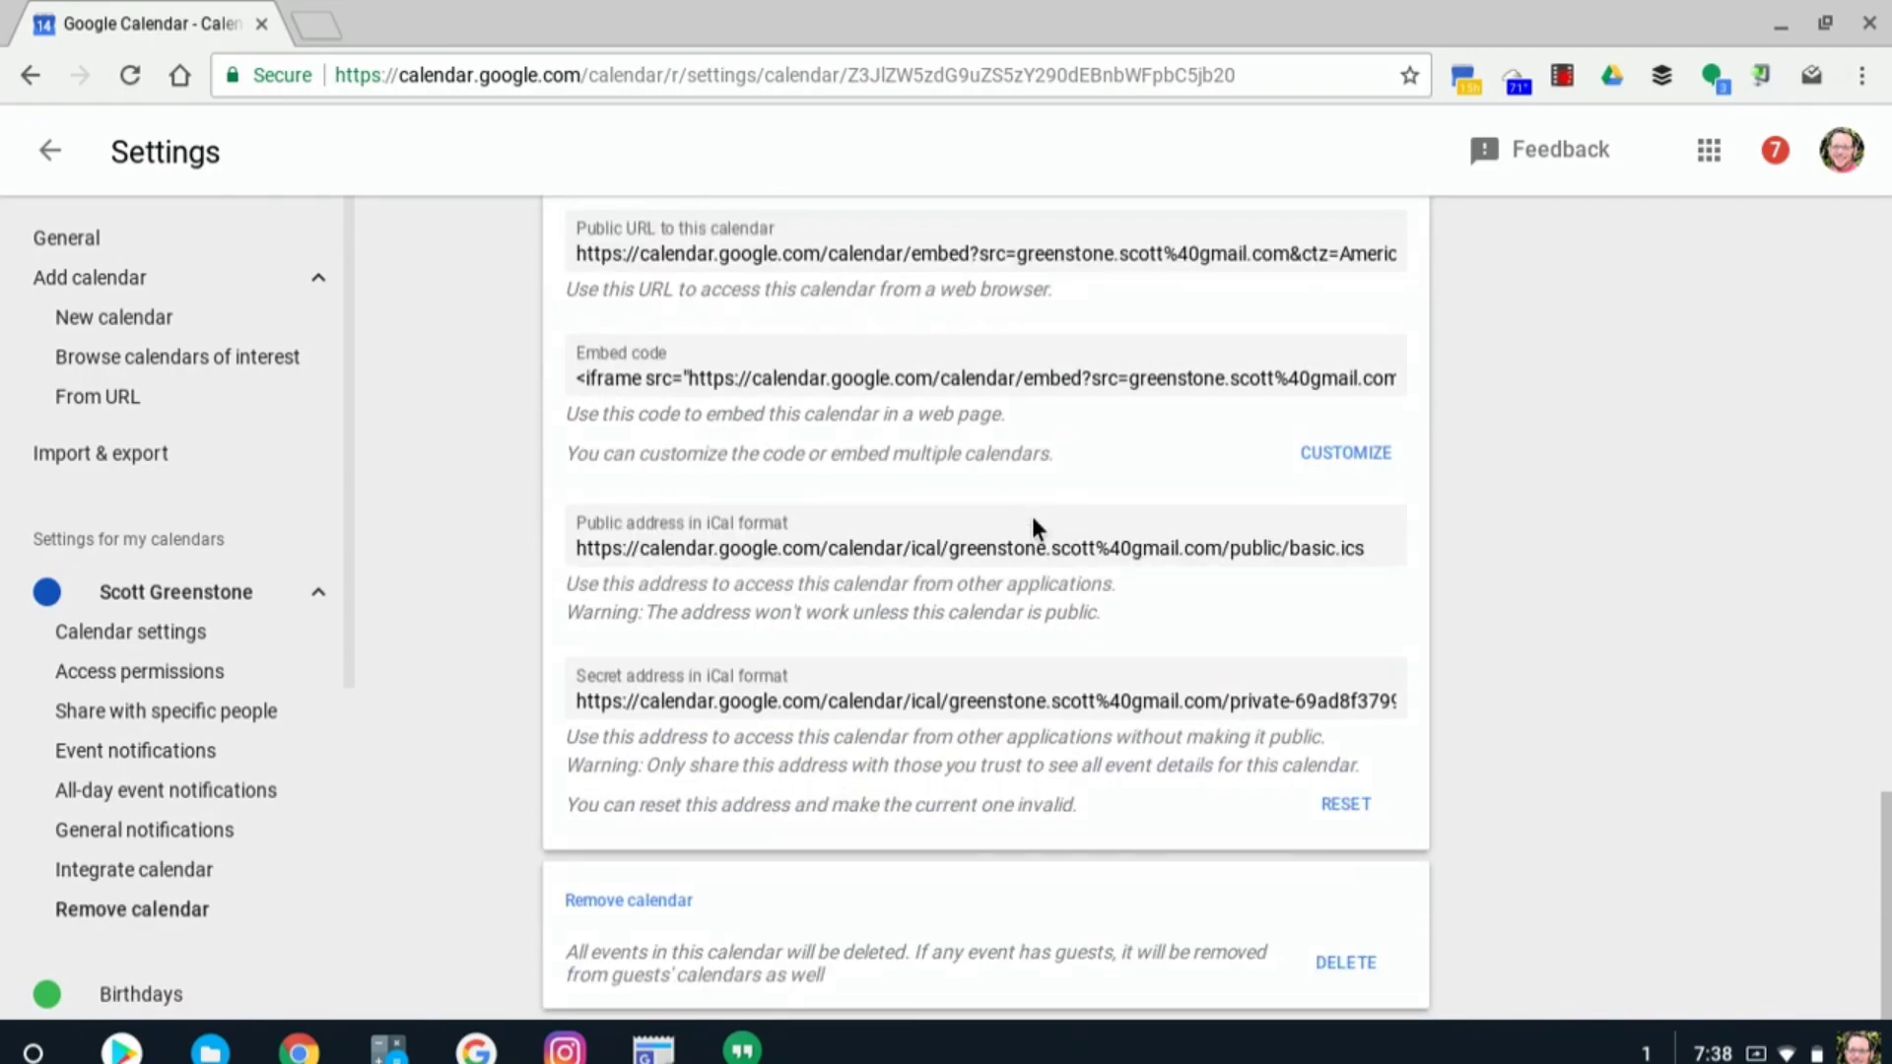
scroll(989, 360, "up", 3)
scroll(989, 361, "up", 8)
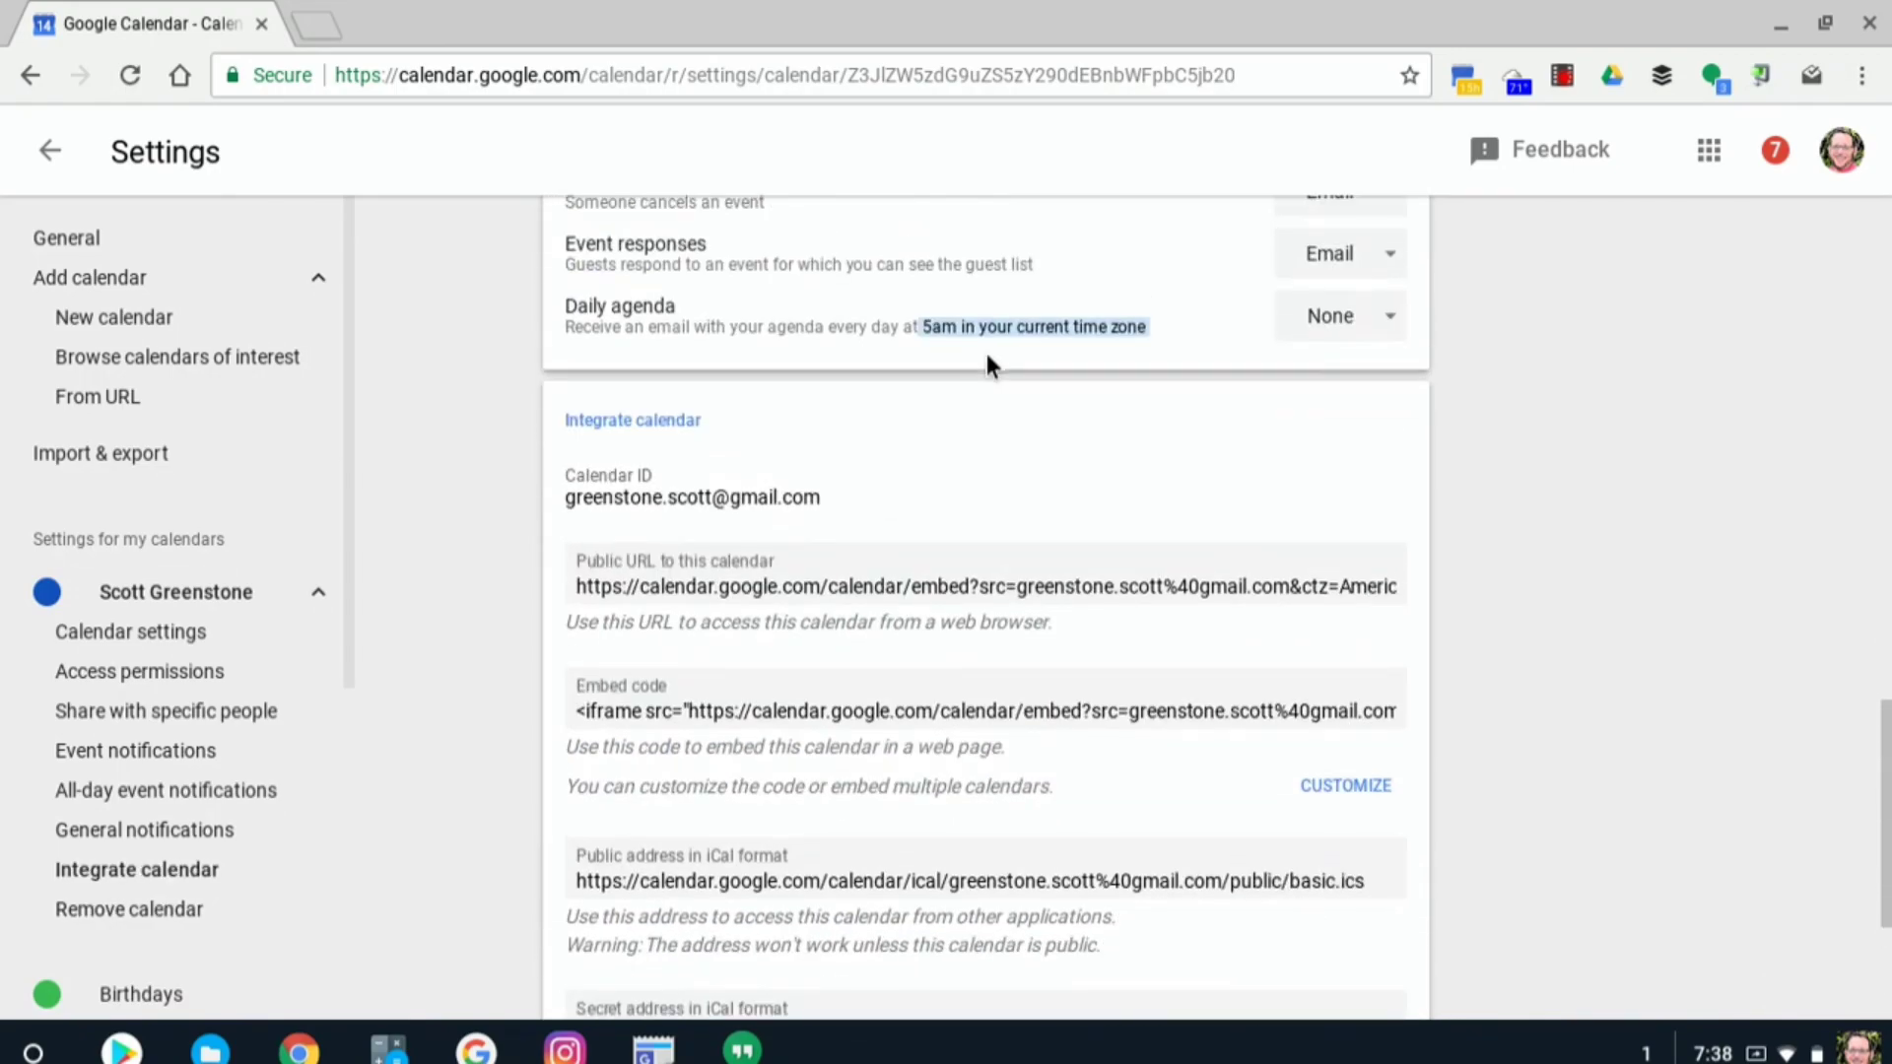
scroll(987, 359, "up", 10)
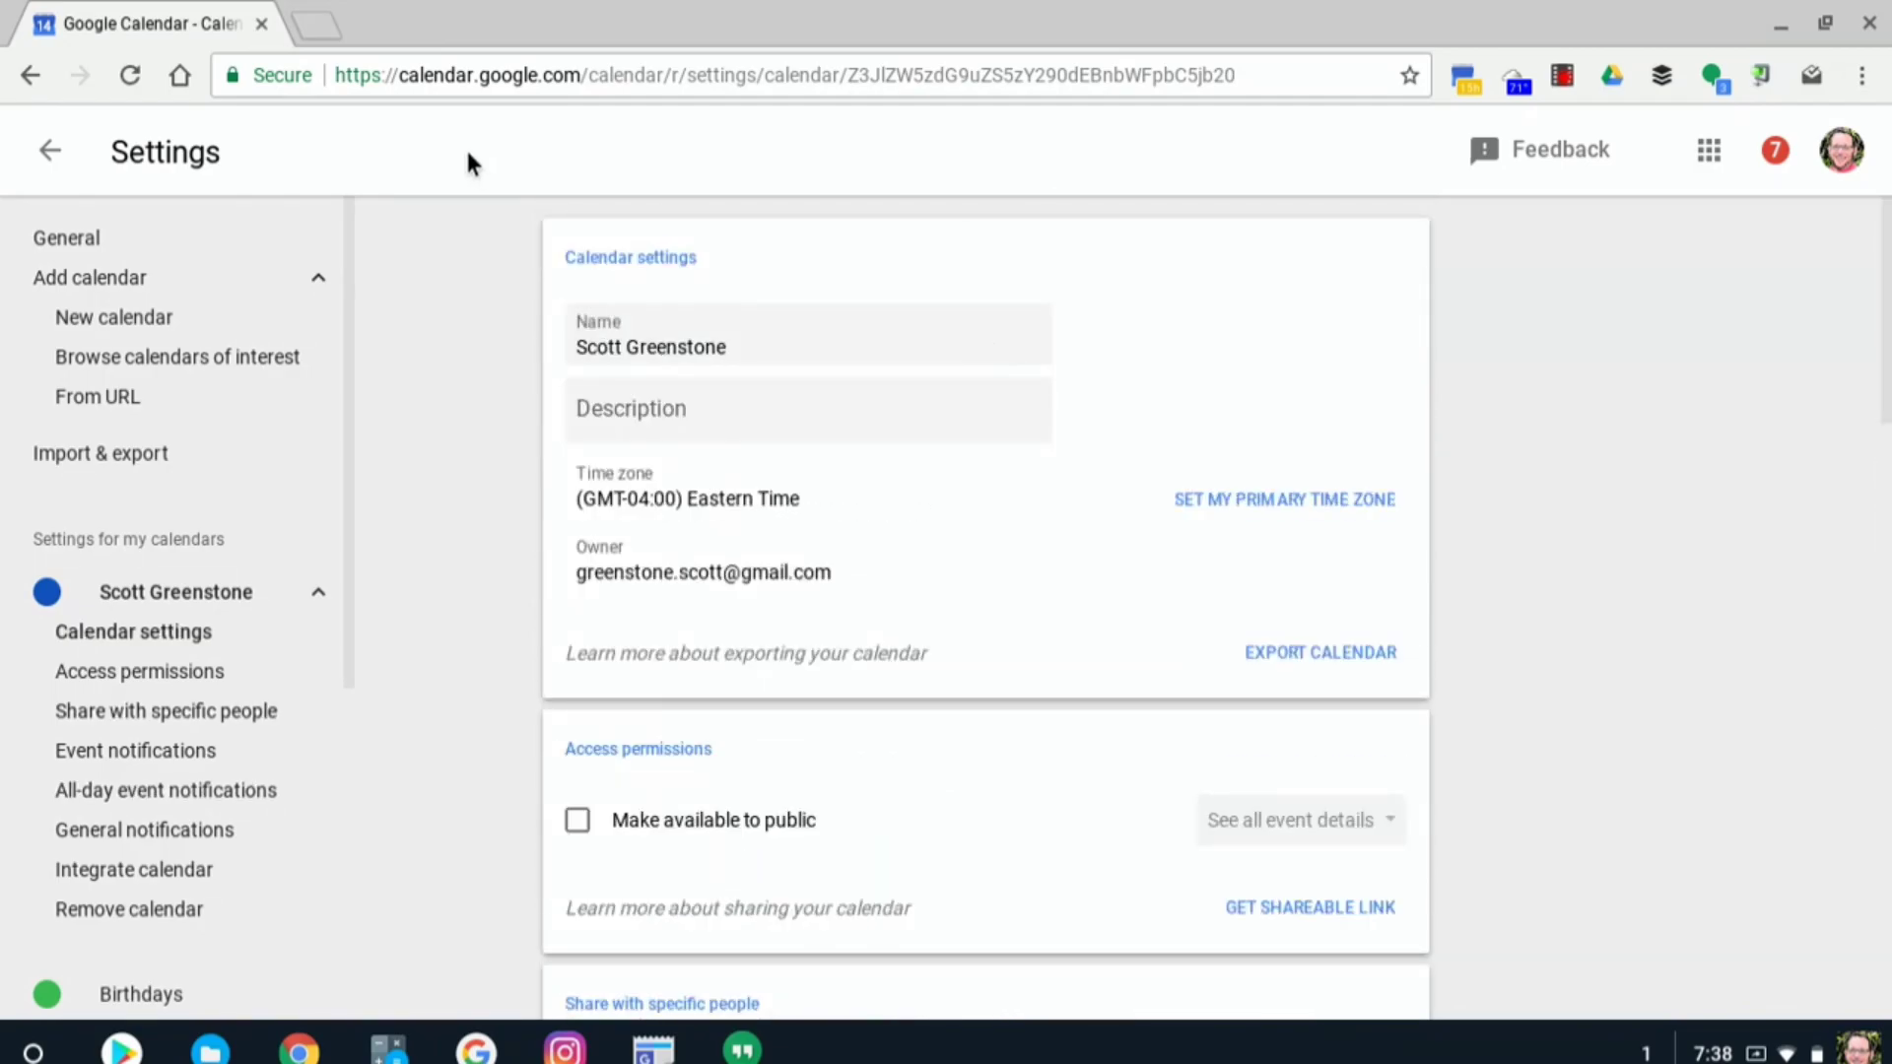
- In week view, show the Reminders calendar and start a new Friday morning event, briefly trying Reminder
left_click(53, 154)
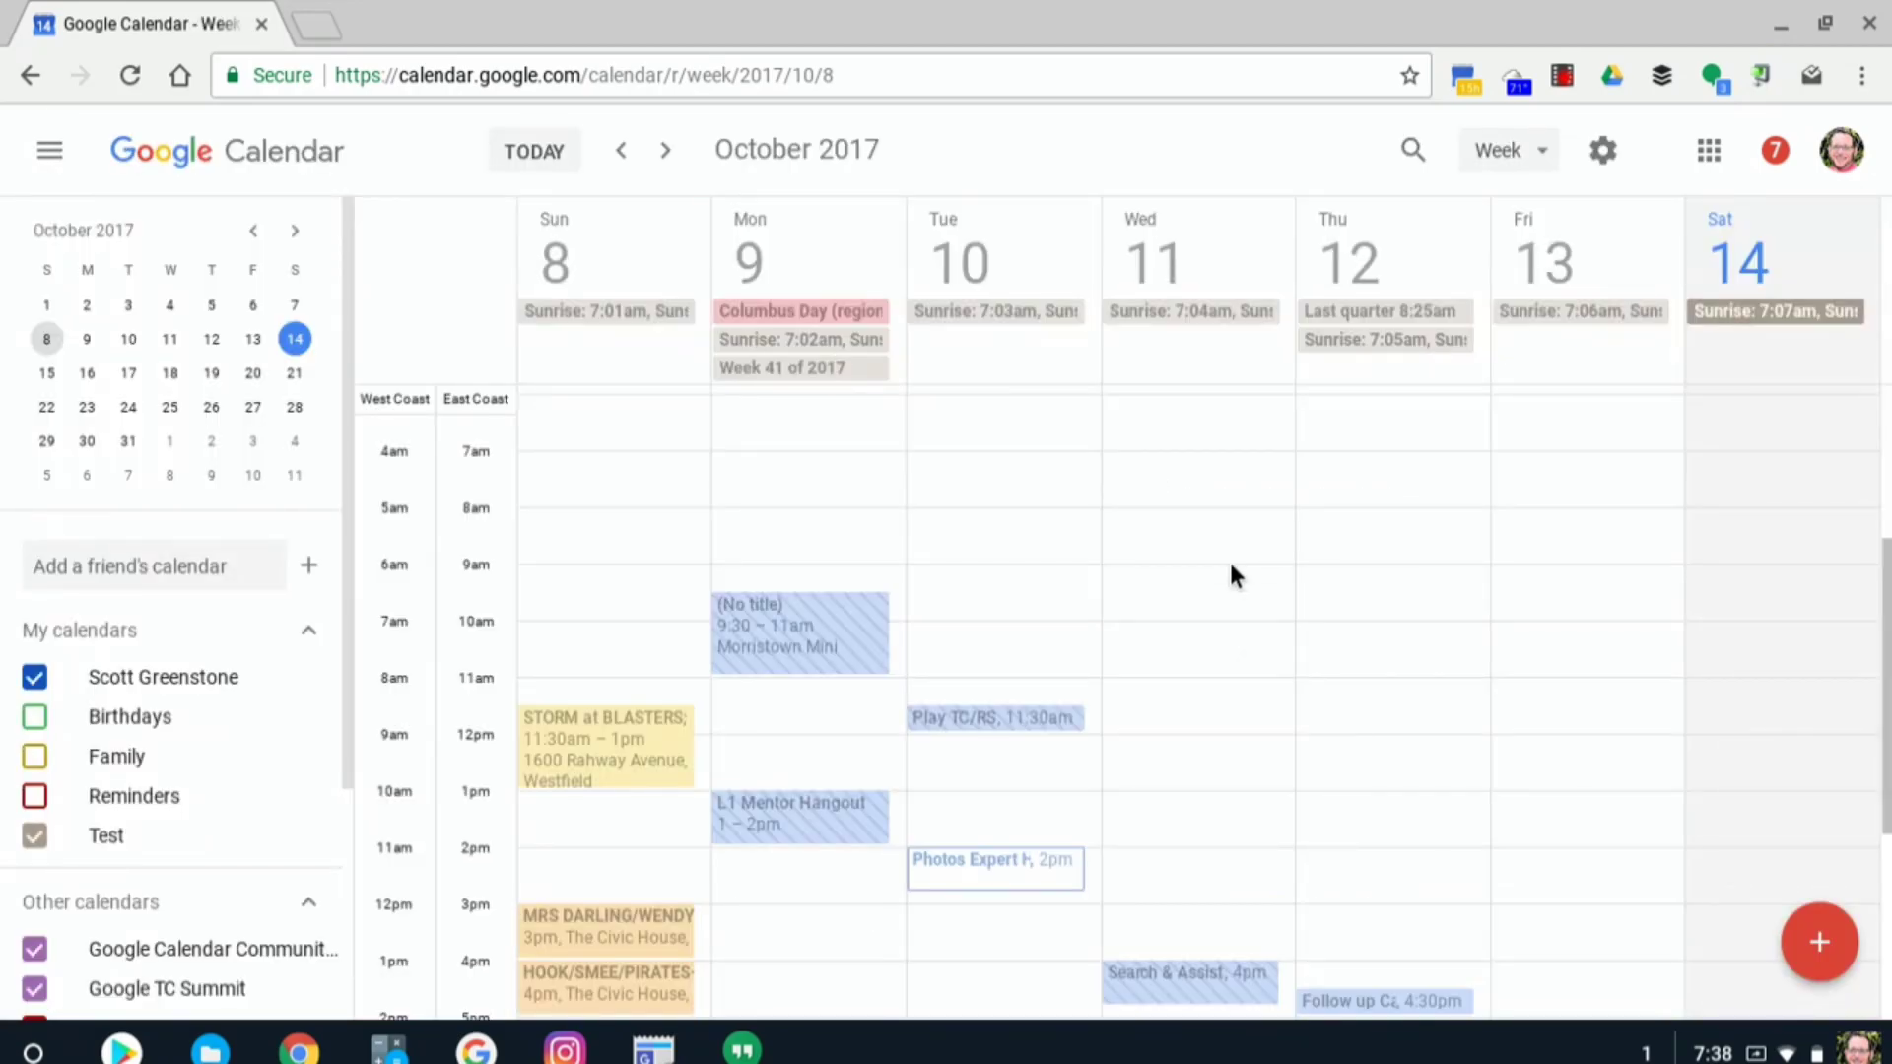
left_click(1563, 567)
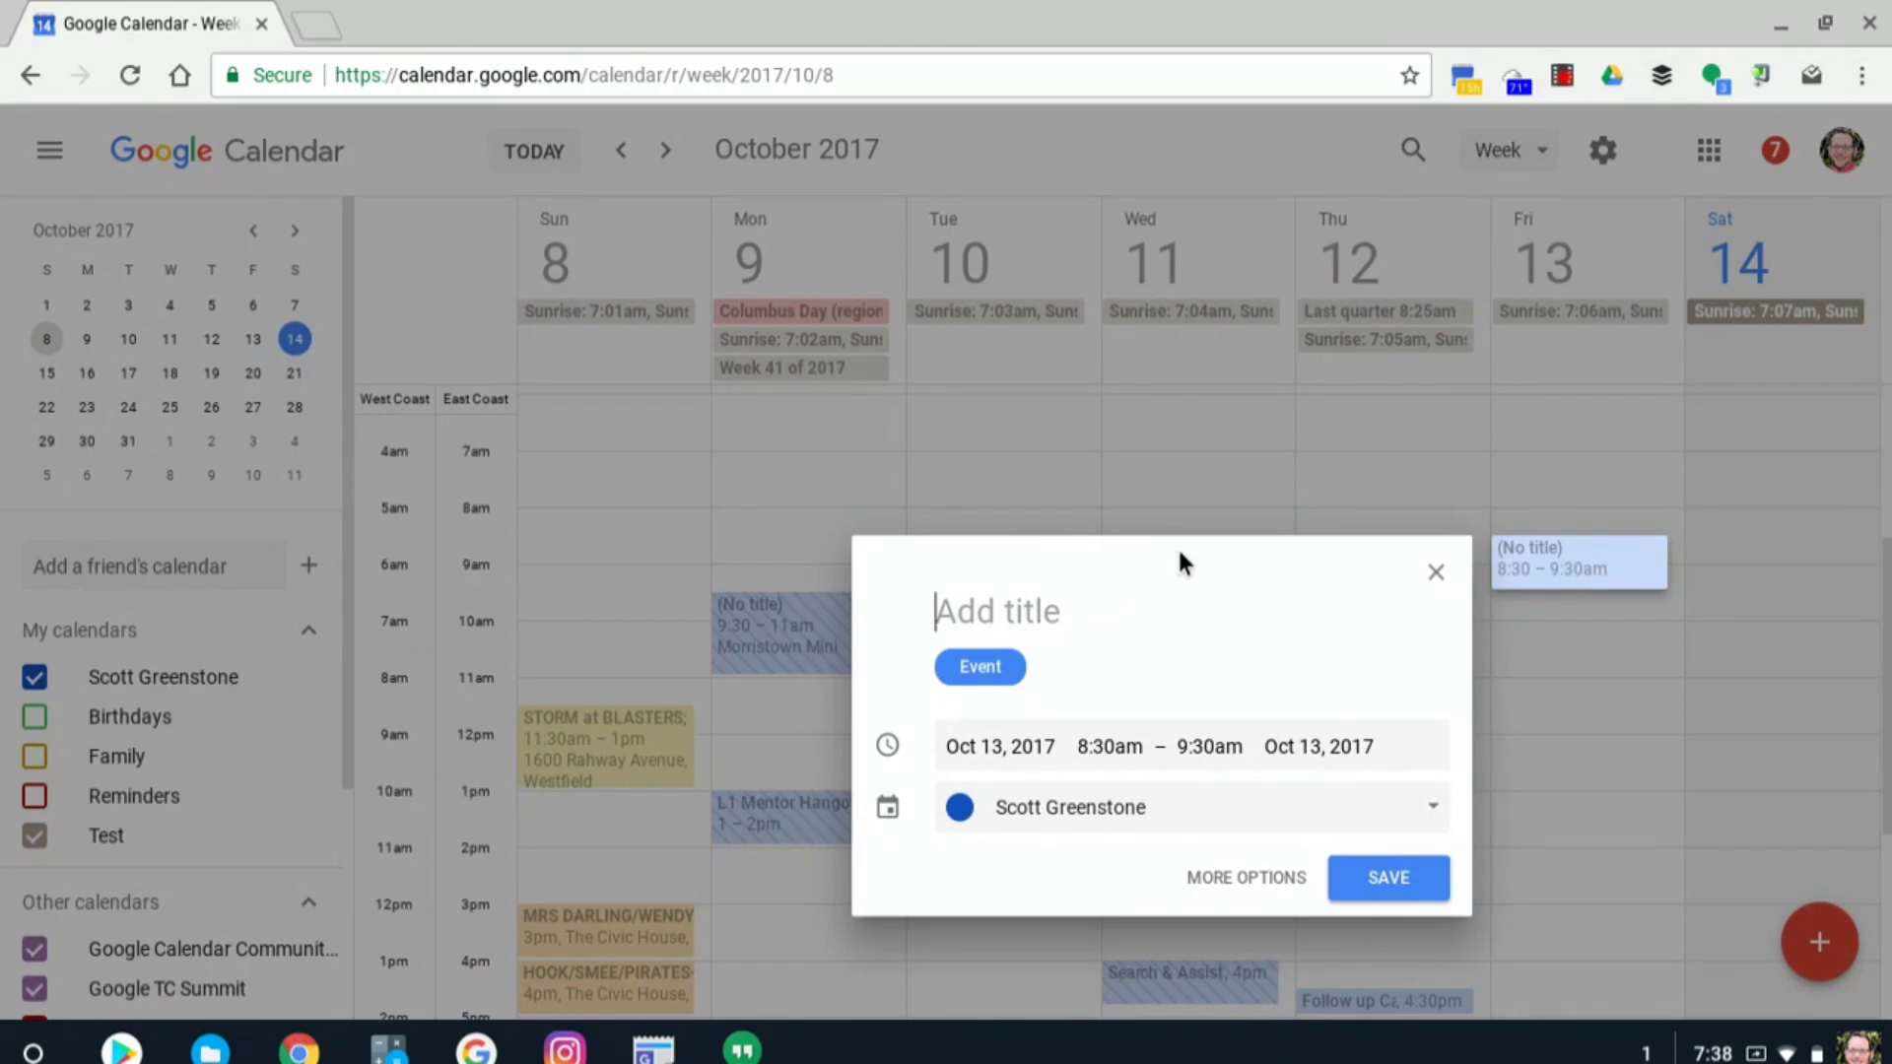
left_click(1445, 570)
left_click(33, 795)
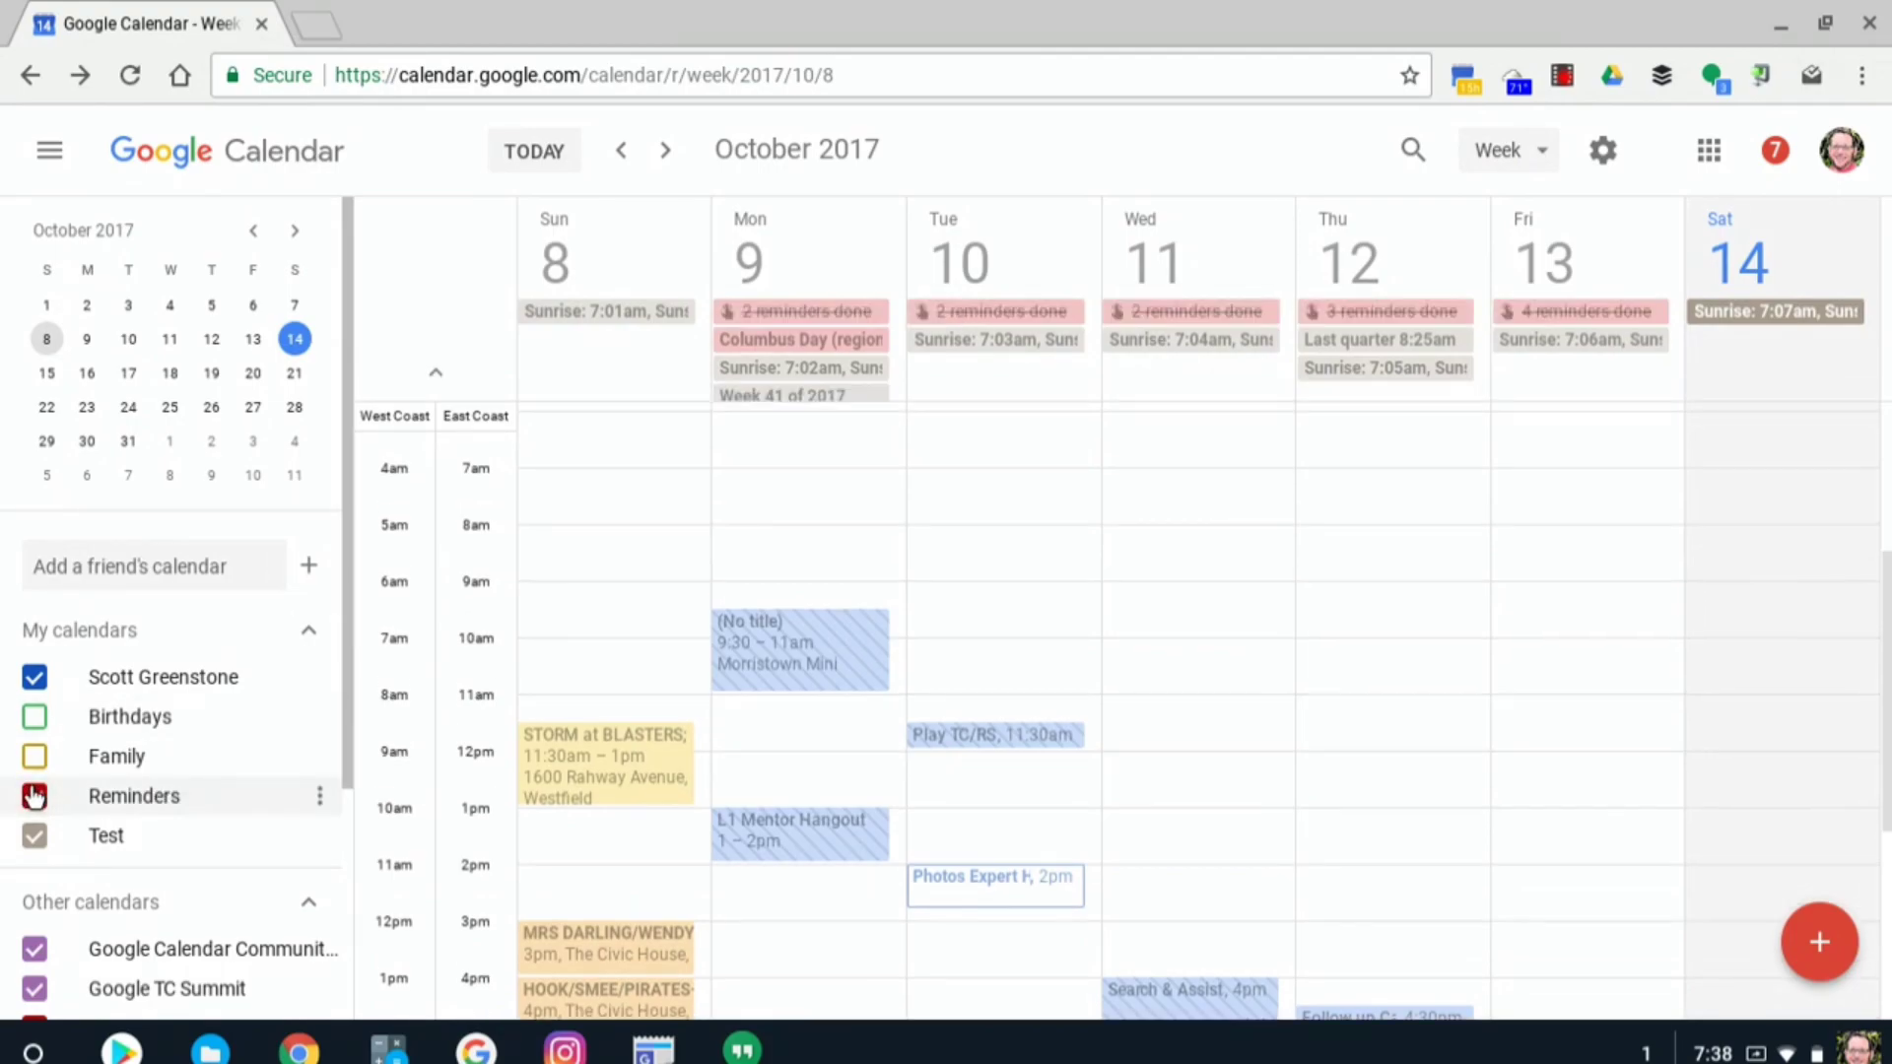
left_click(1547, 588)
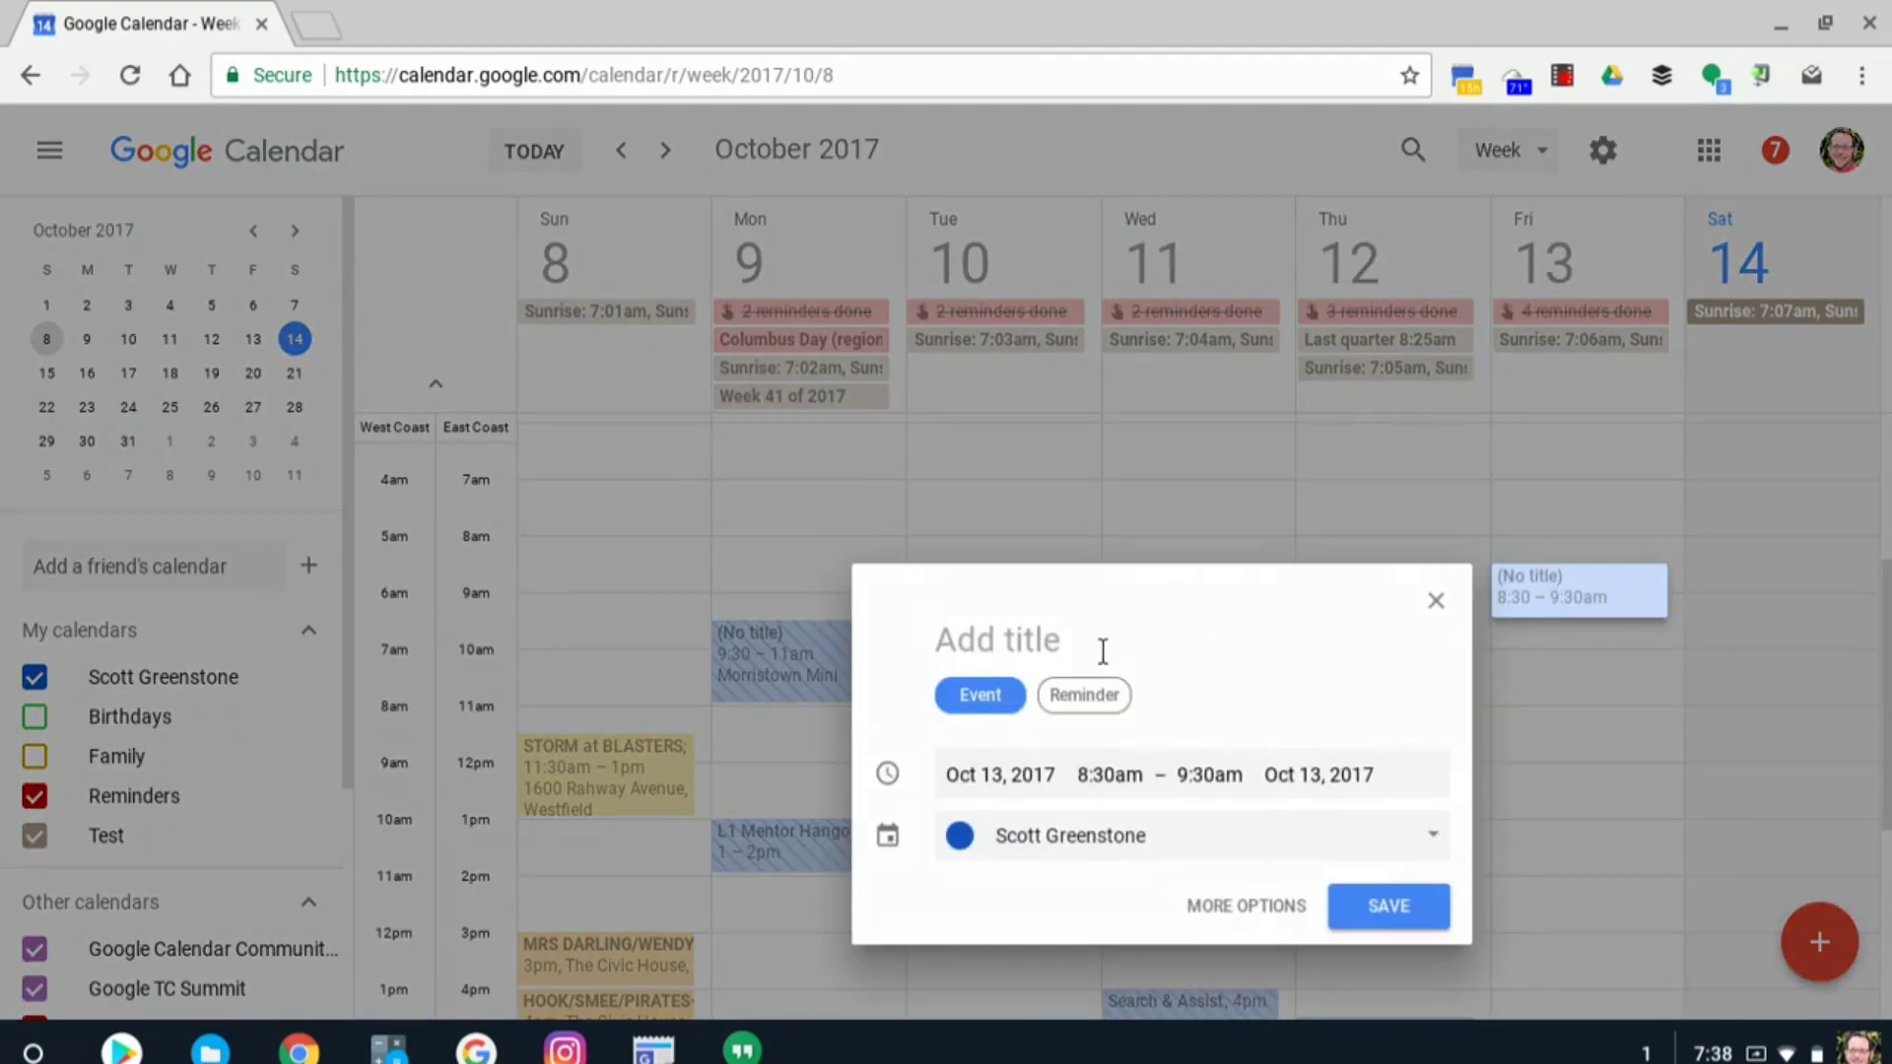
left_click(1087, 693)
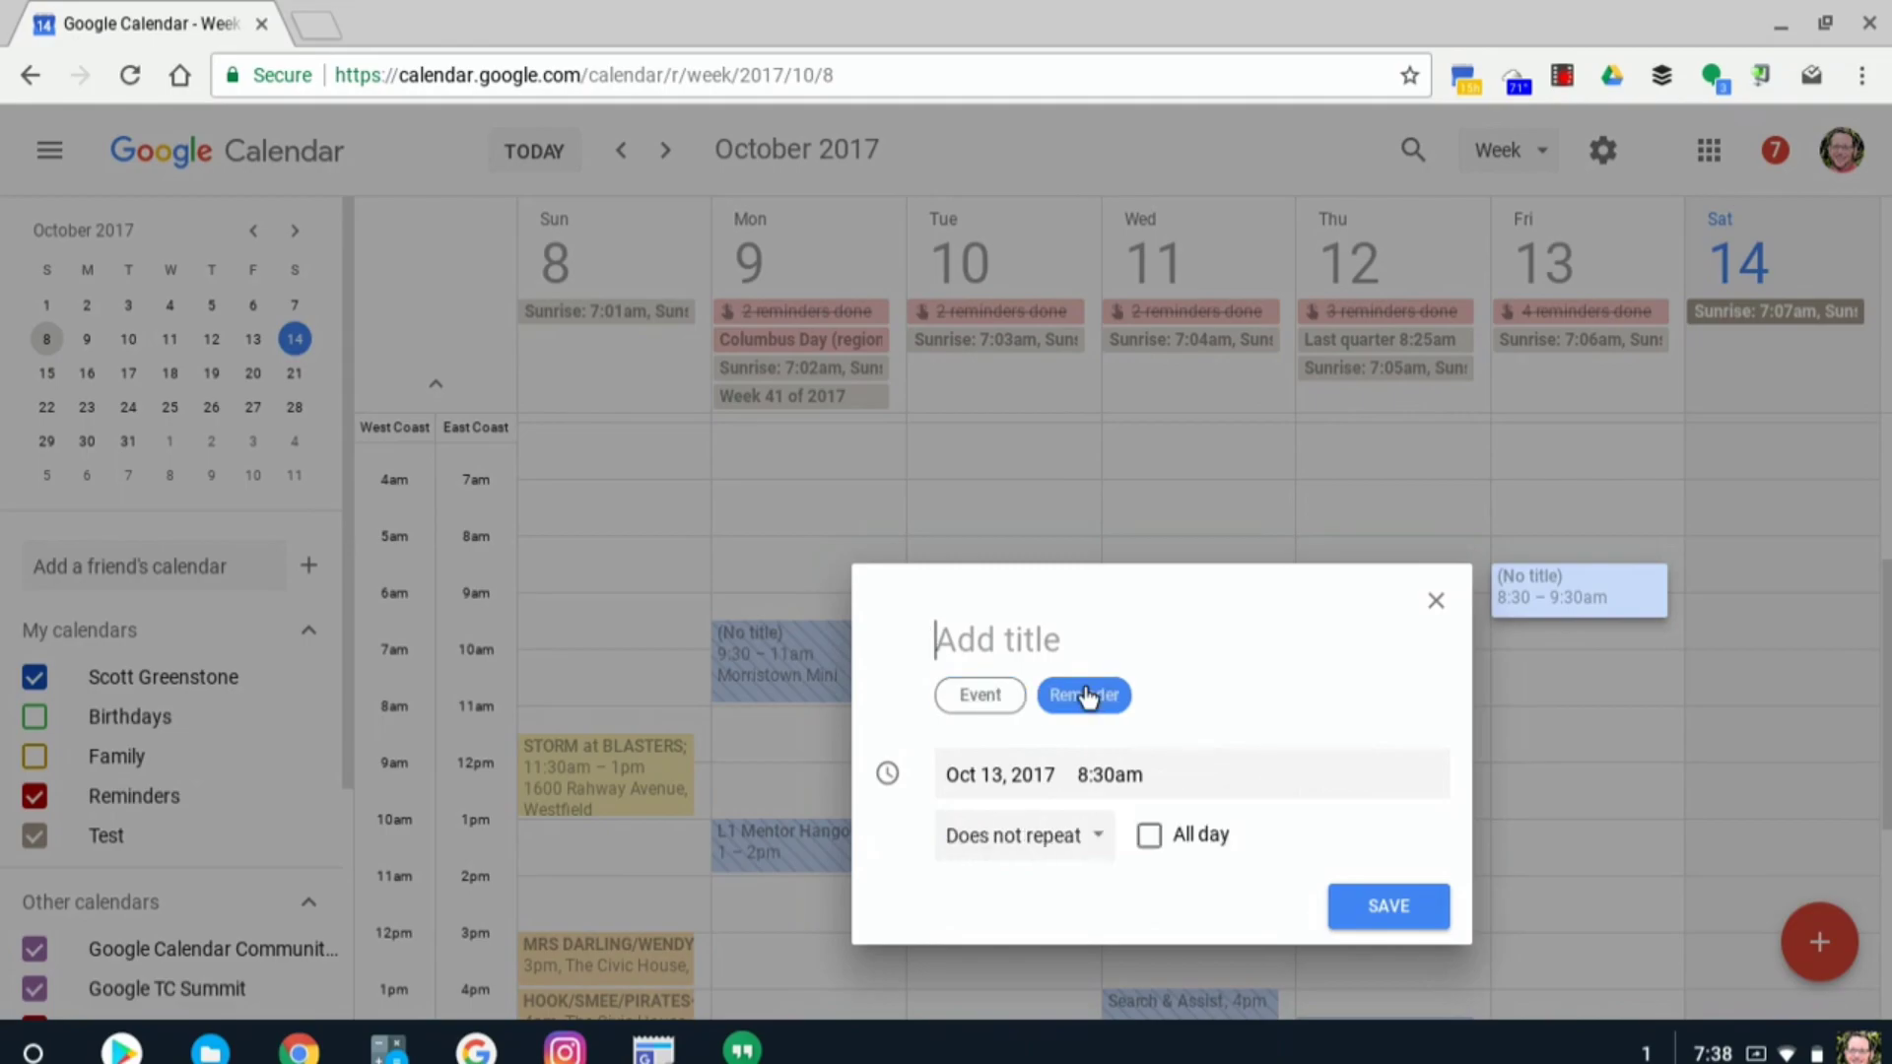
left_click(987, 697)
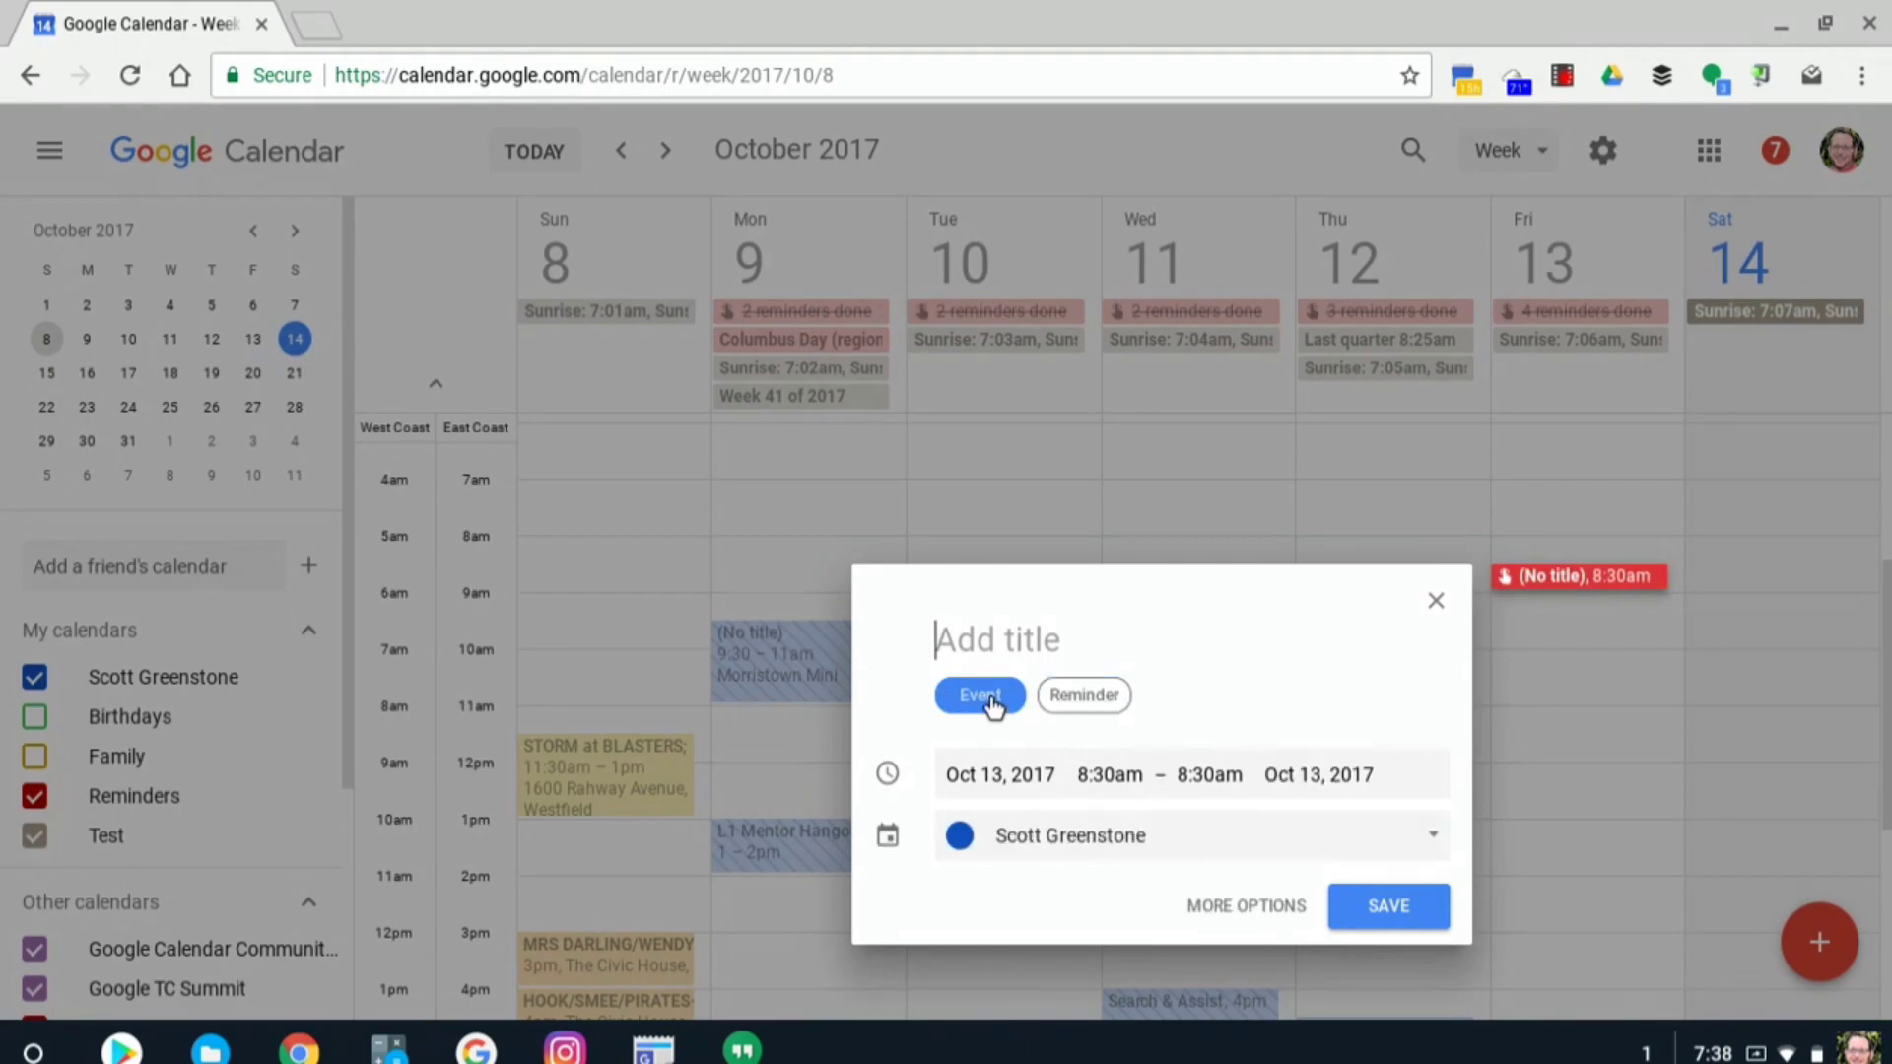
- Set the event to Oct 13, 9:00am–10:30am, keeping it on the default calendar
left_click(1028, 763)
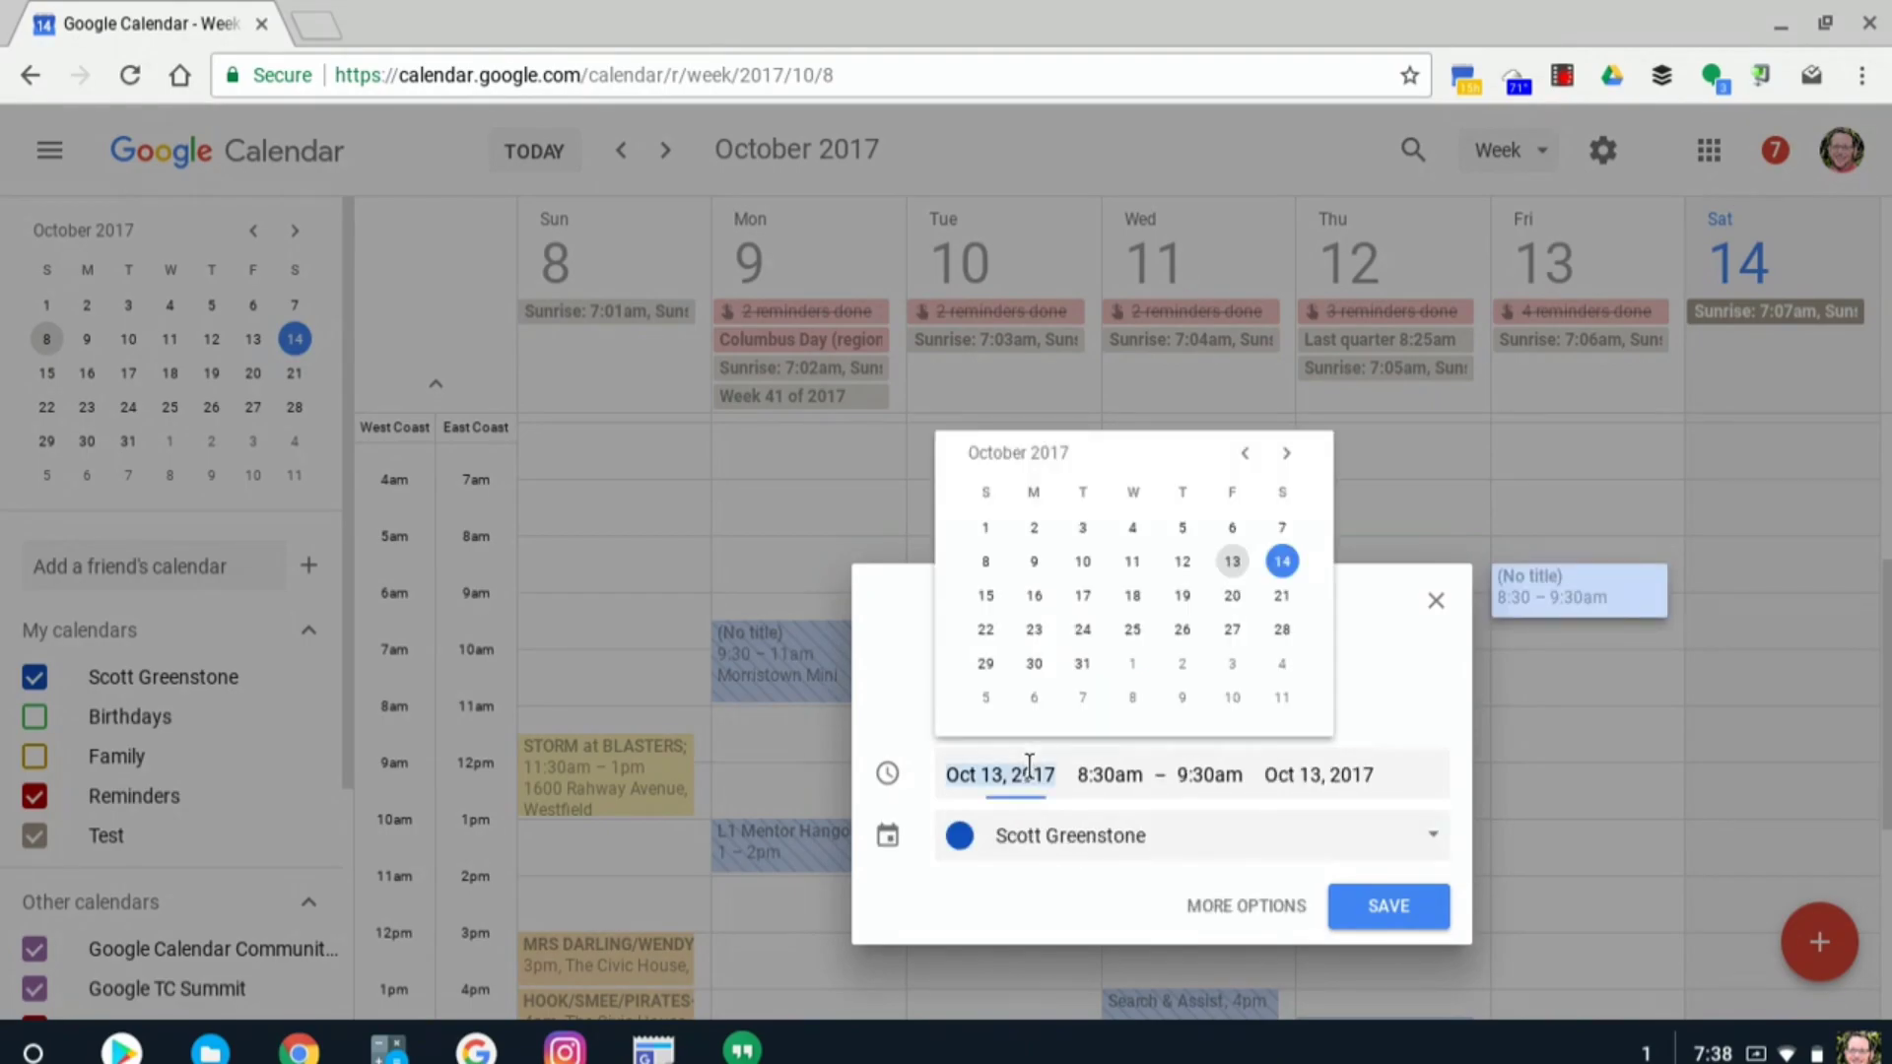
left_click(1100, 765)
left_click(1124, 648)
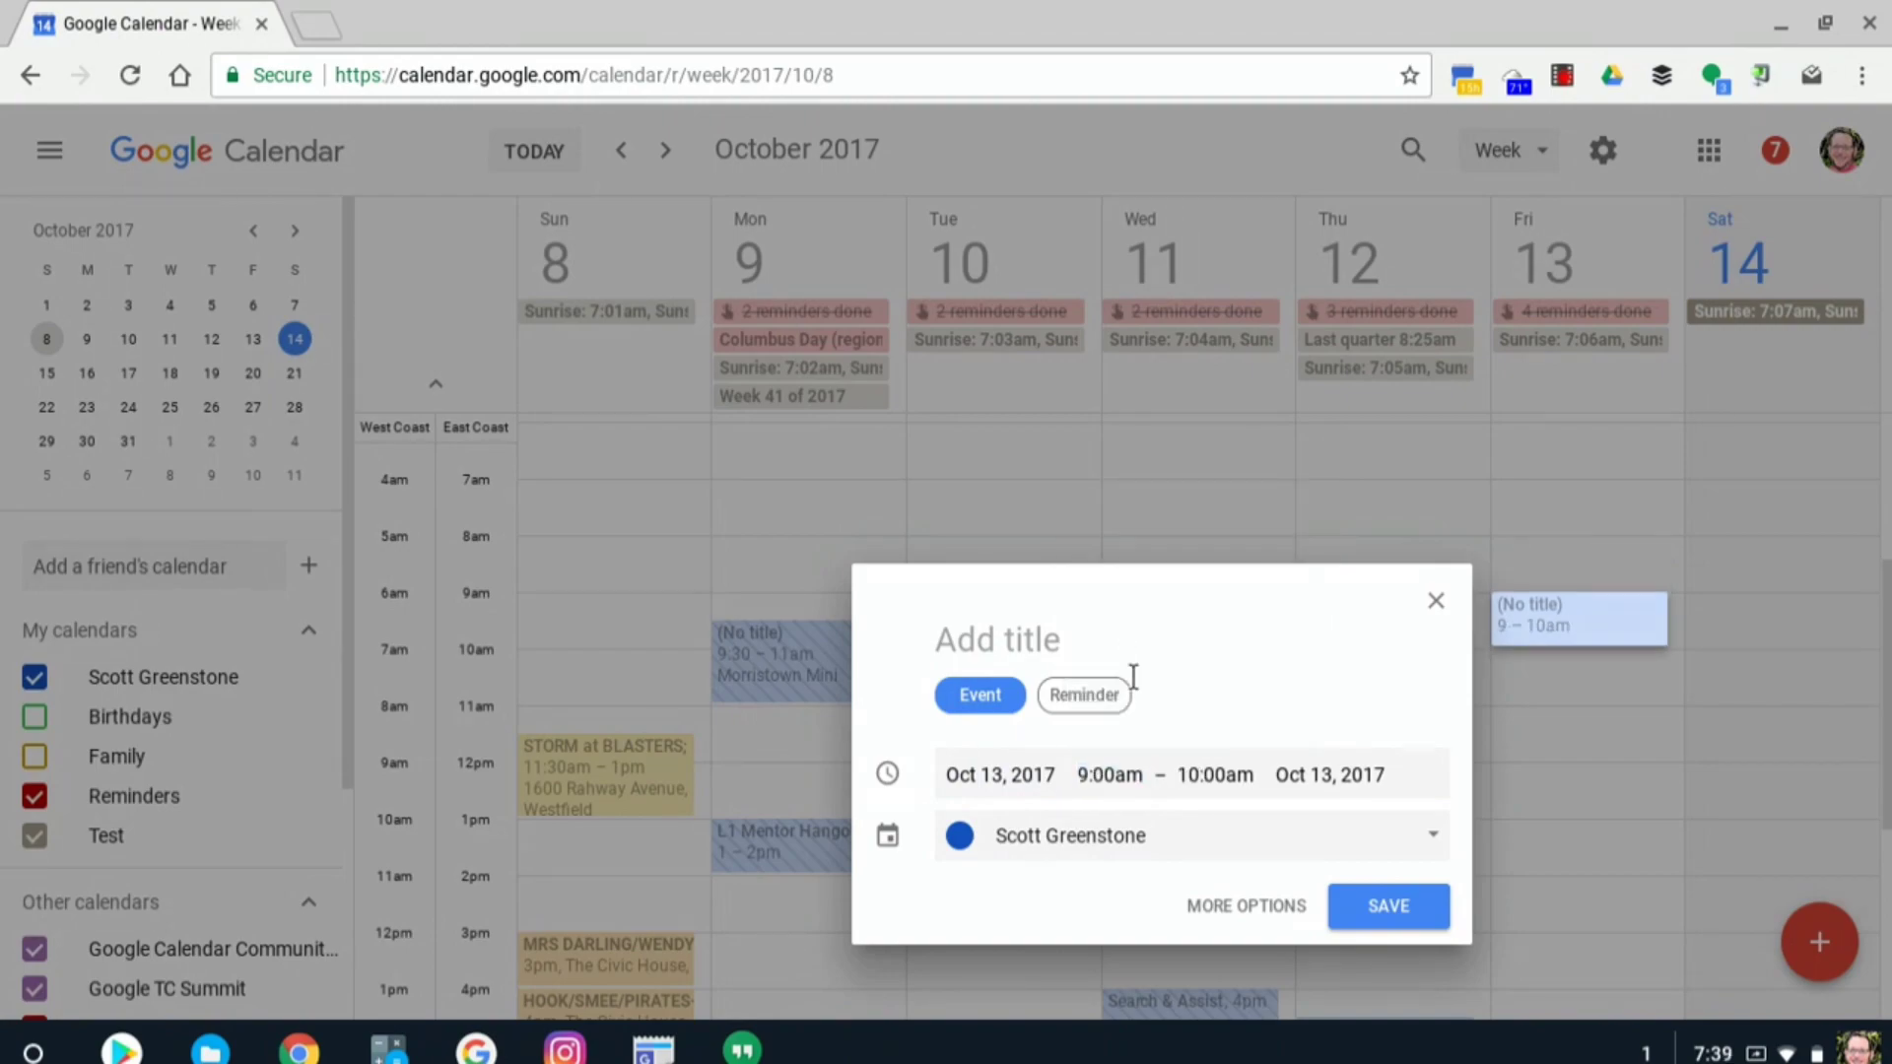
left_click(1187, 775)
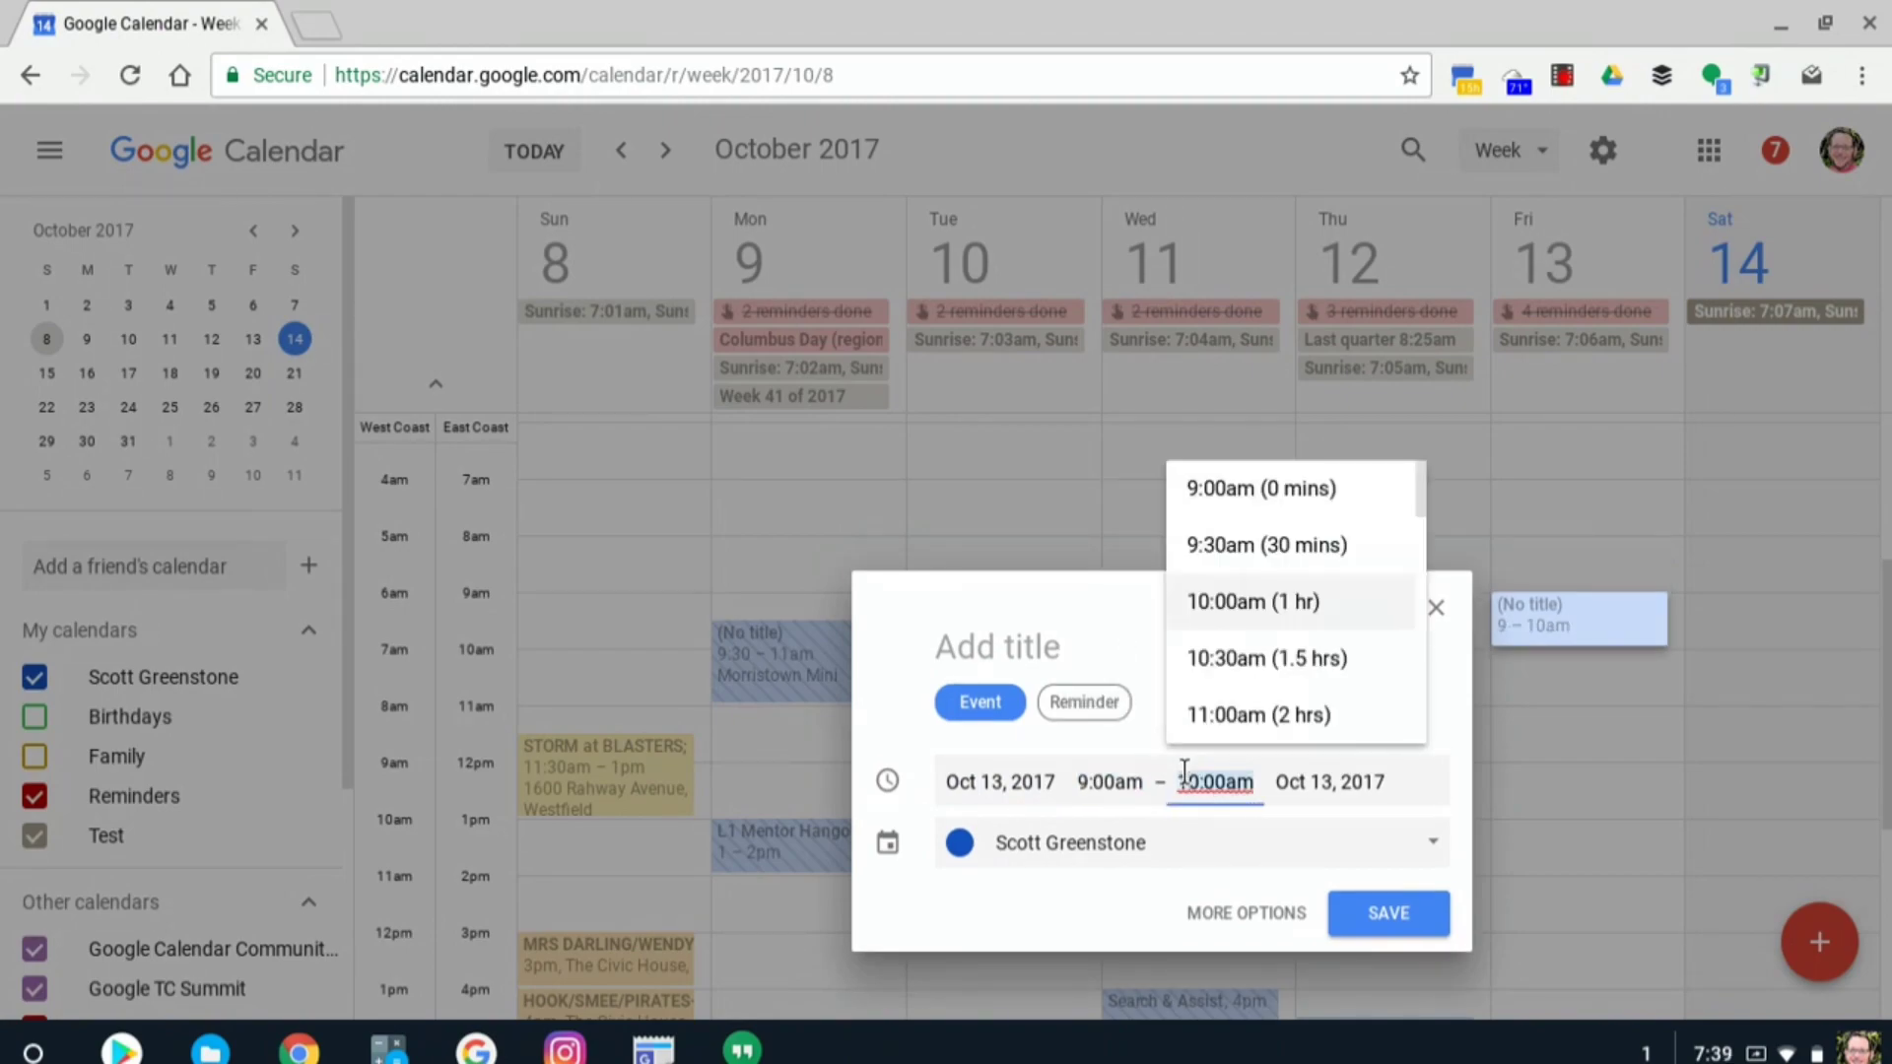
left_click(1229, 652)
left_click(1317, 786)
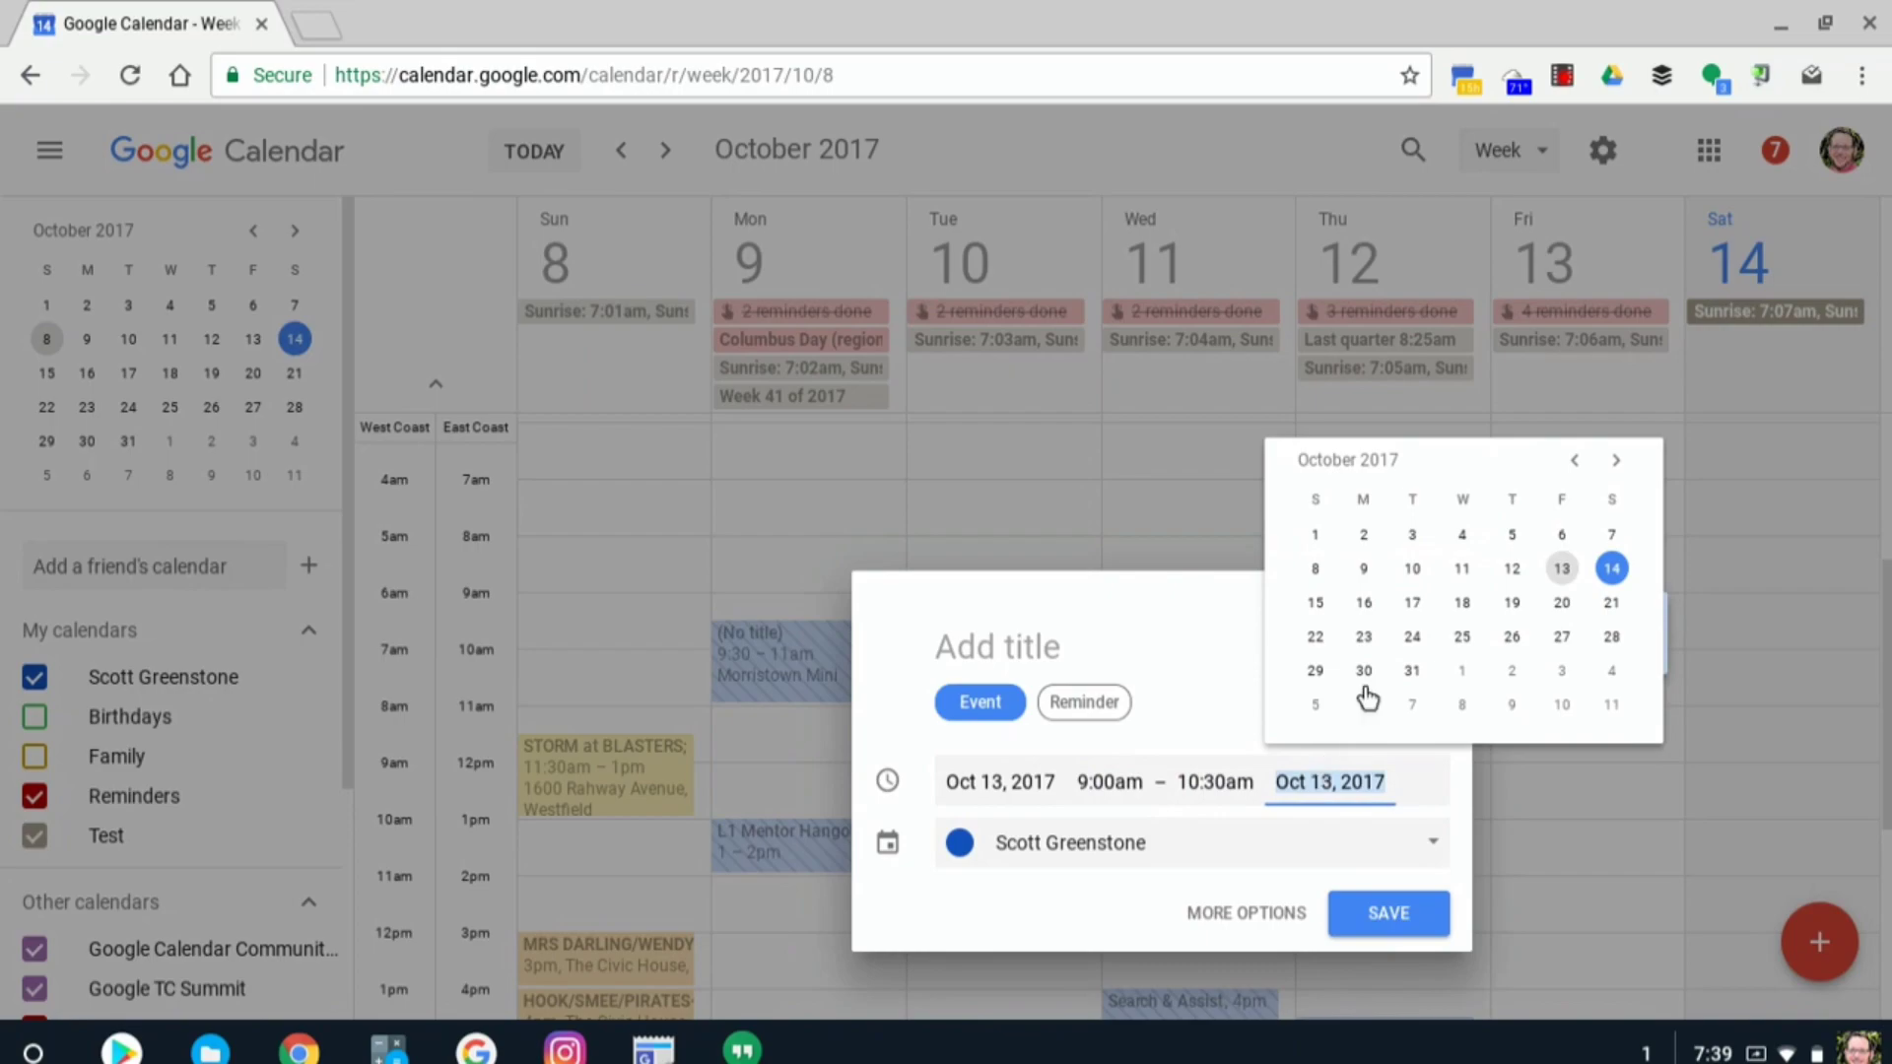
left_click(1112, 841)
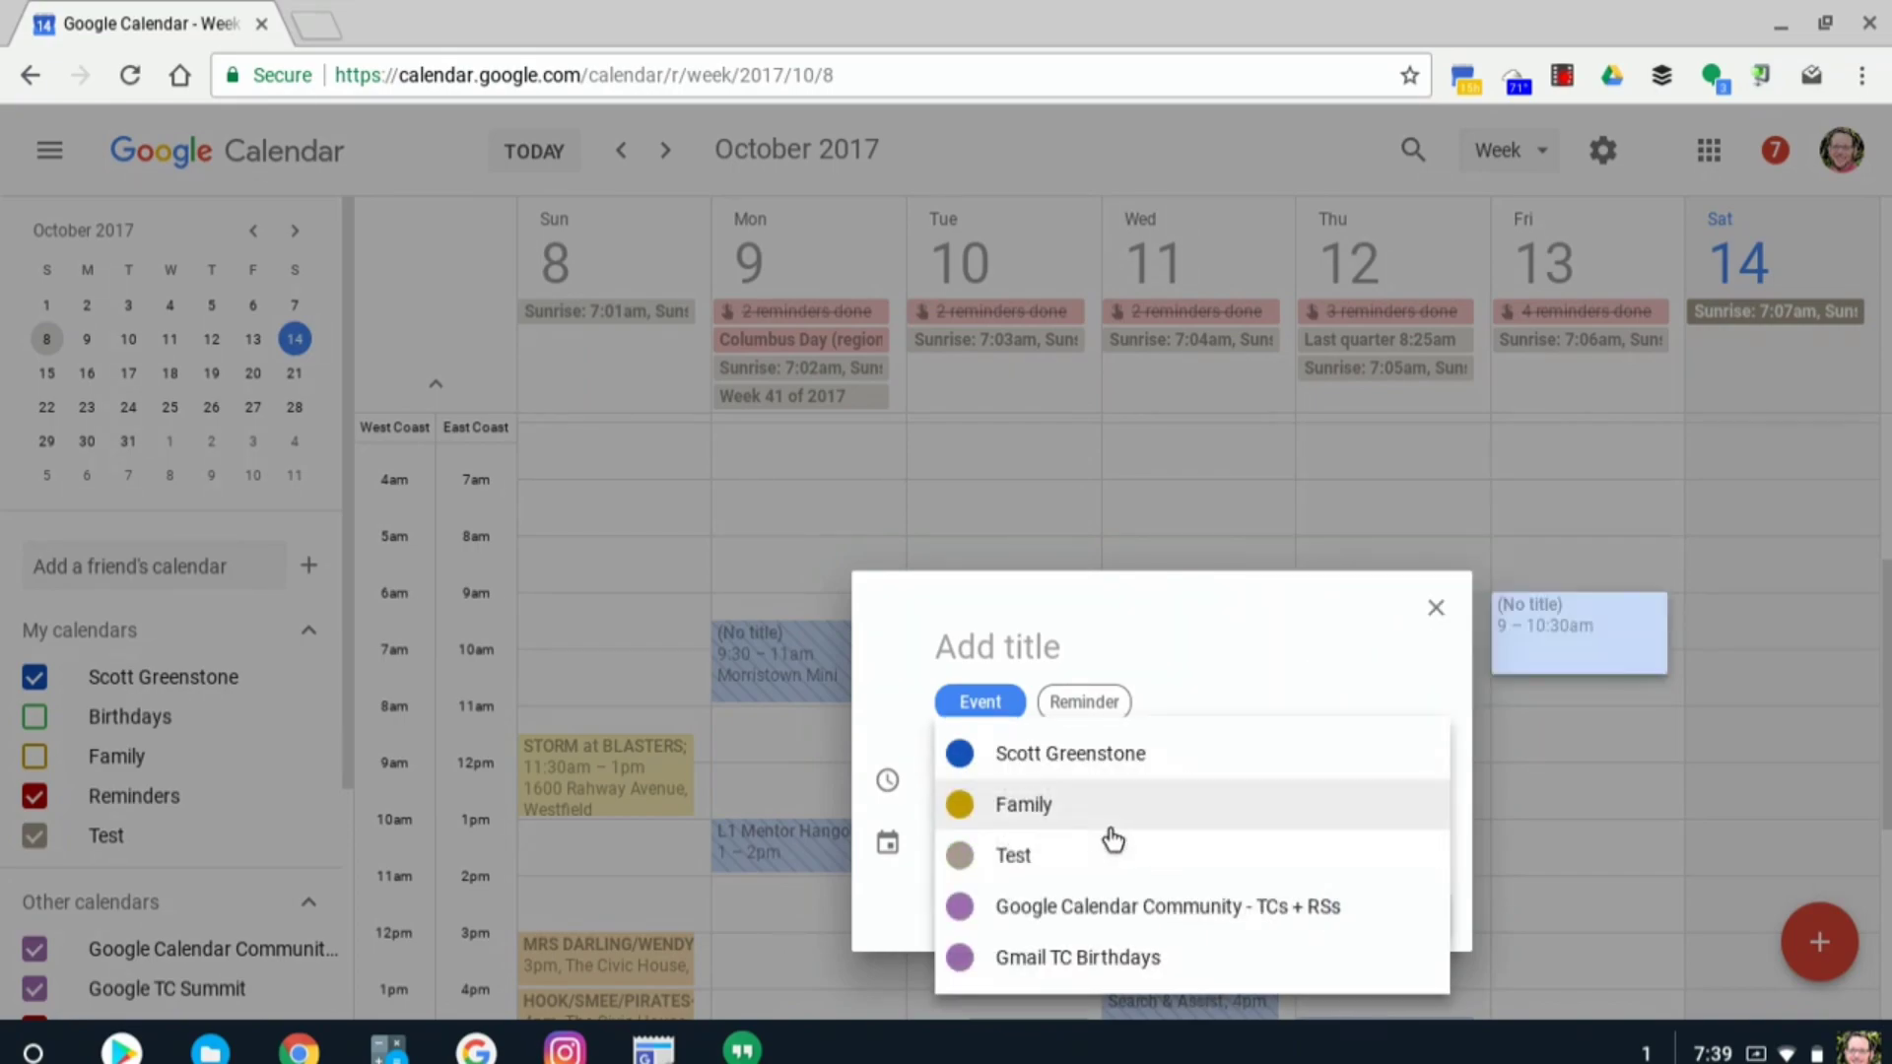
left_click(1307, 633)
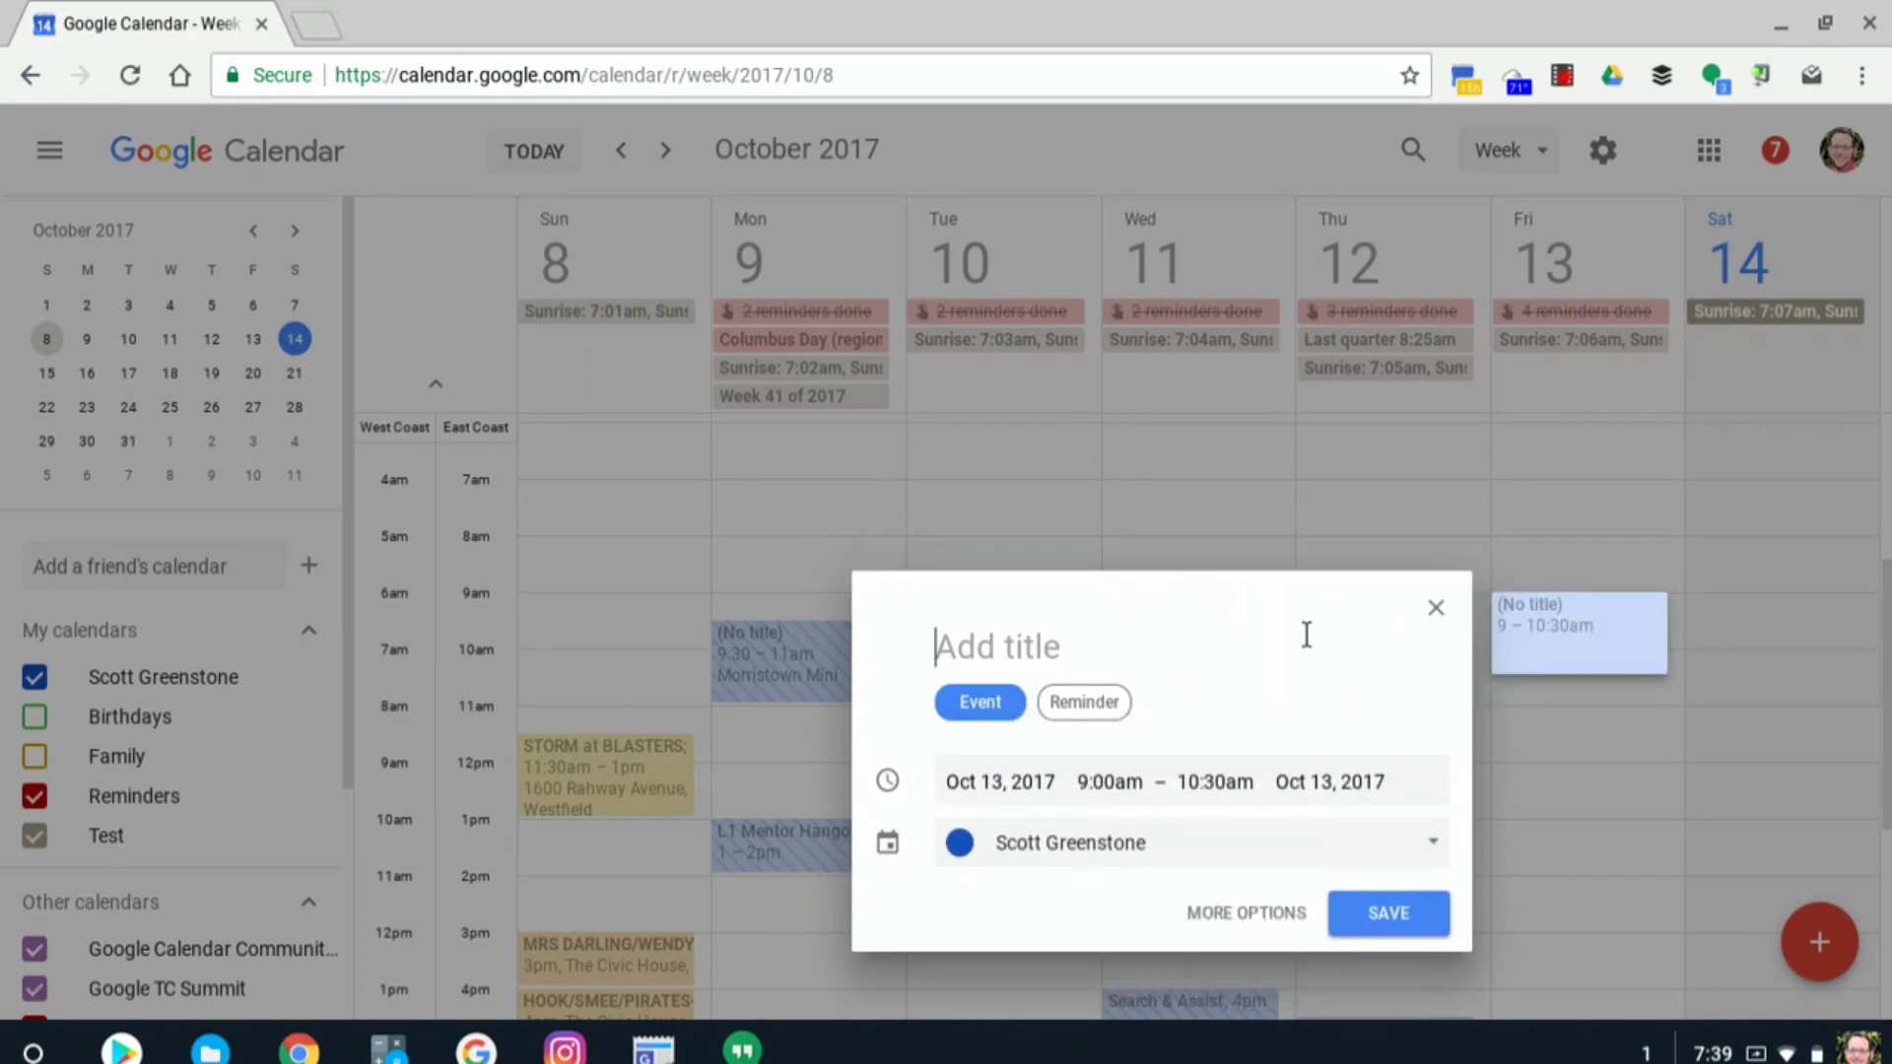
- Open the full event editor, leaving the location empty and the event colour blue
left_click(1265, 913)
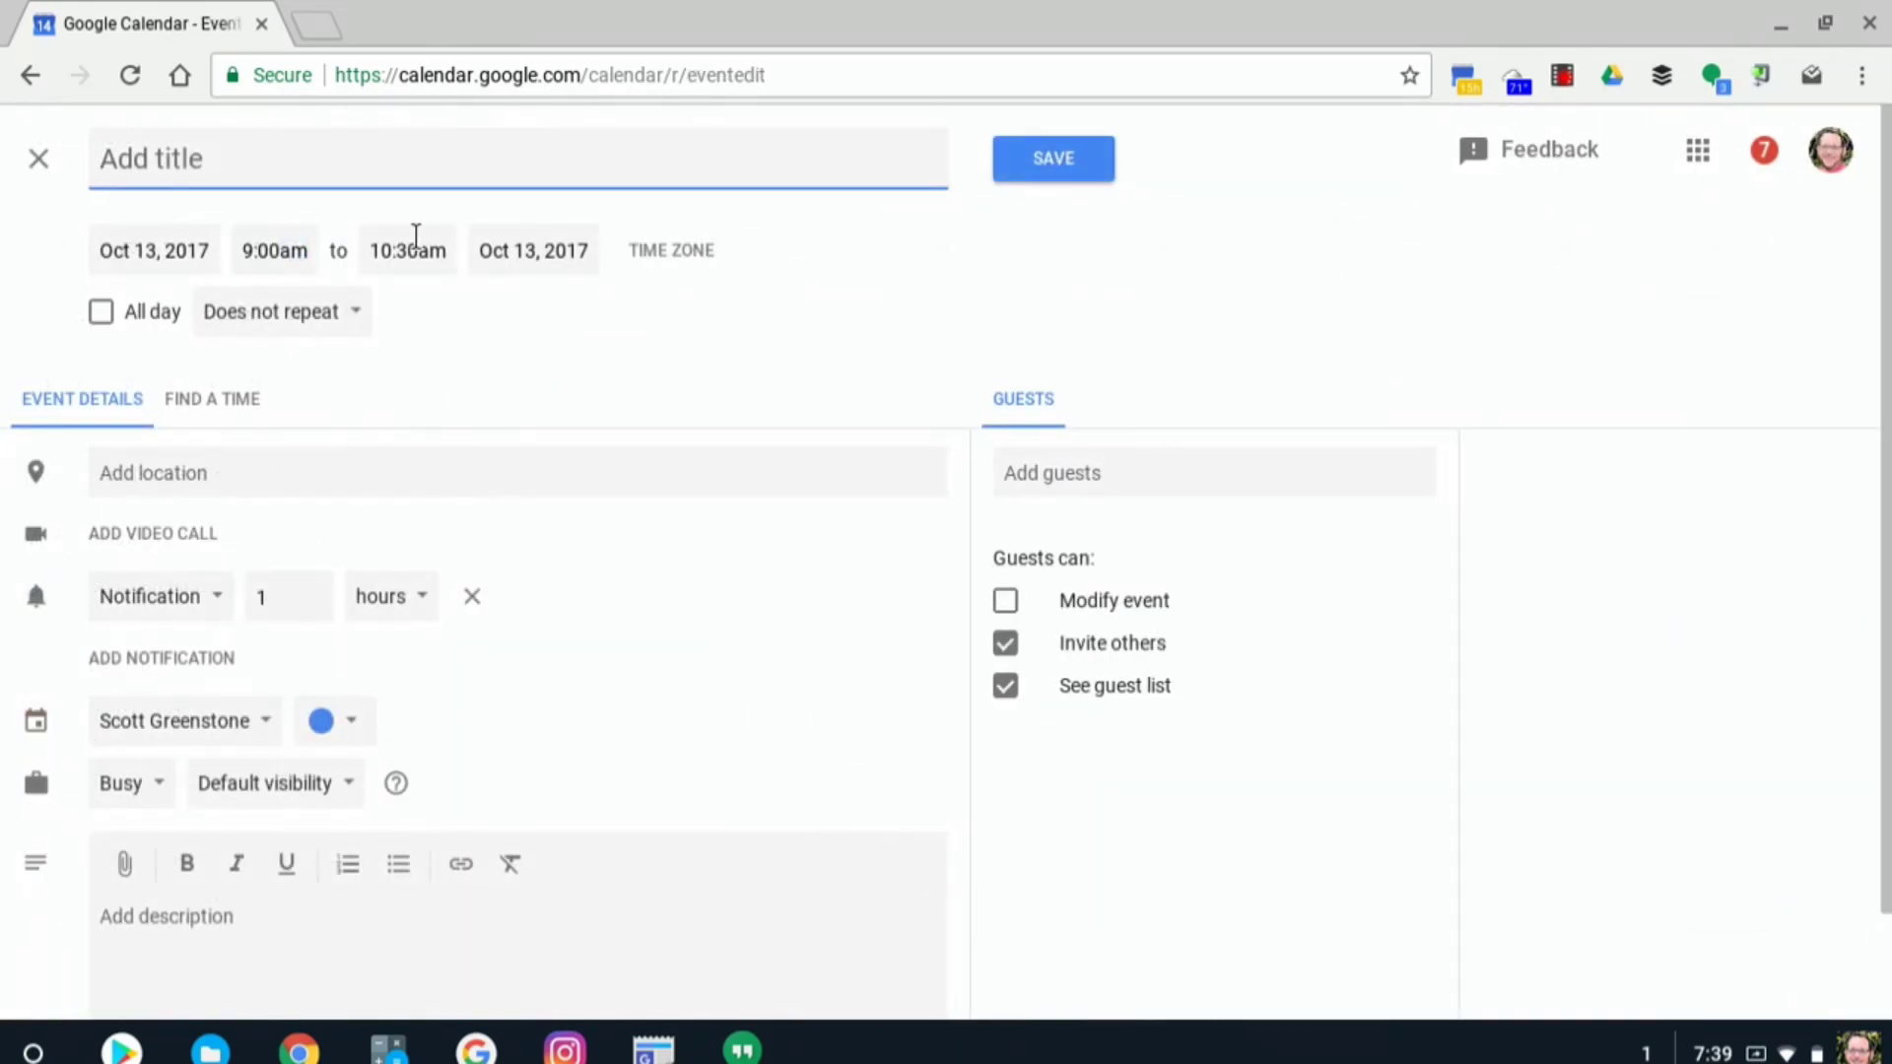
left_click(139, 477)
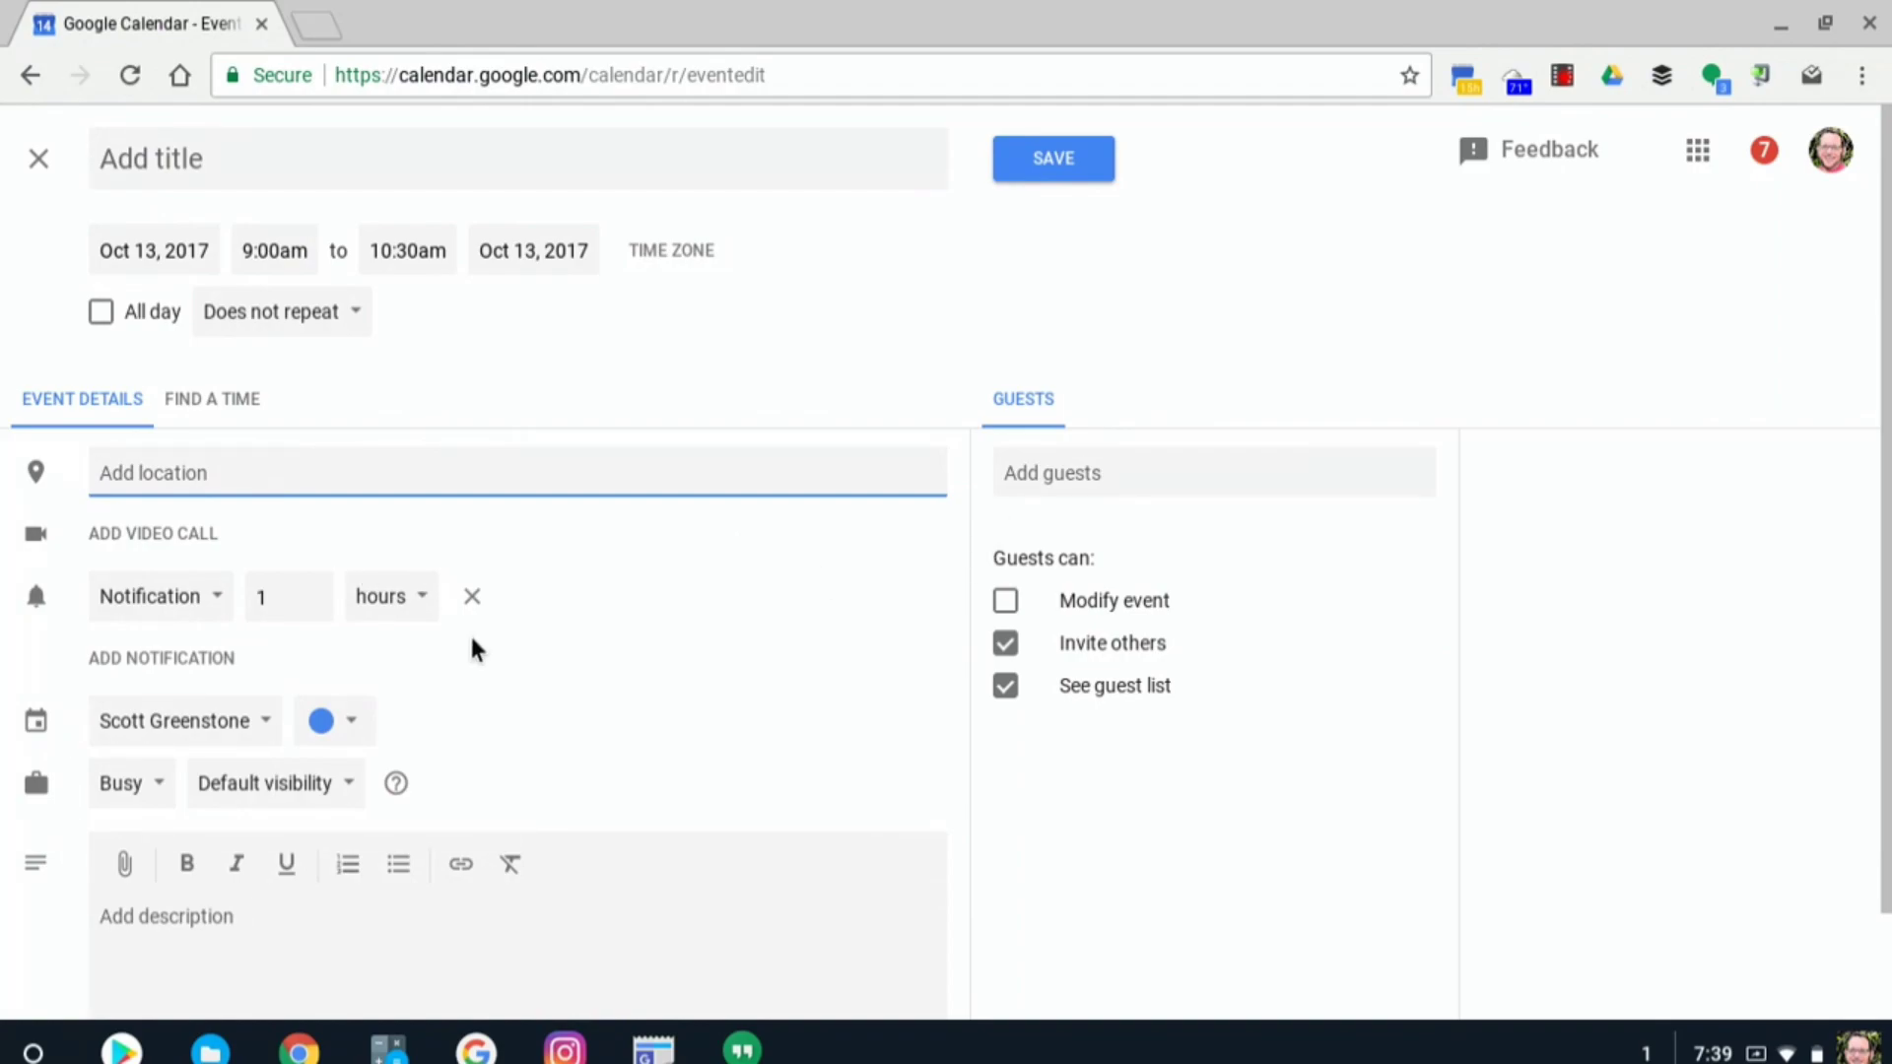
scroll(473, 649, "down", 1)
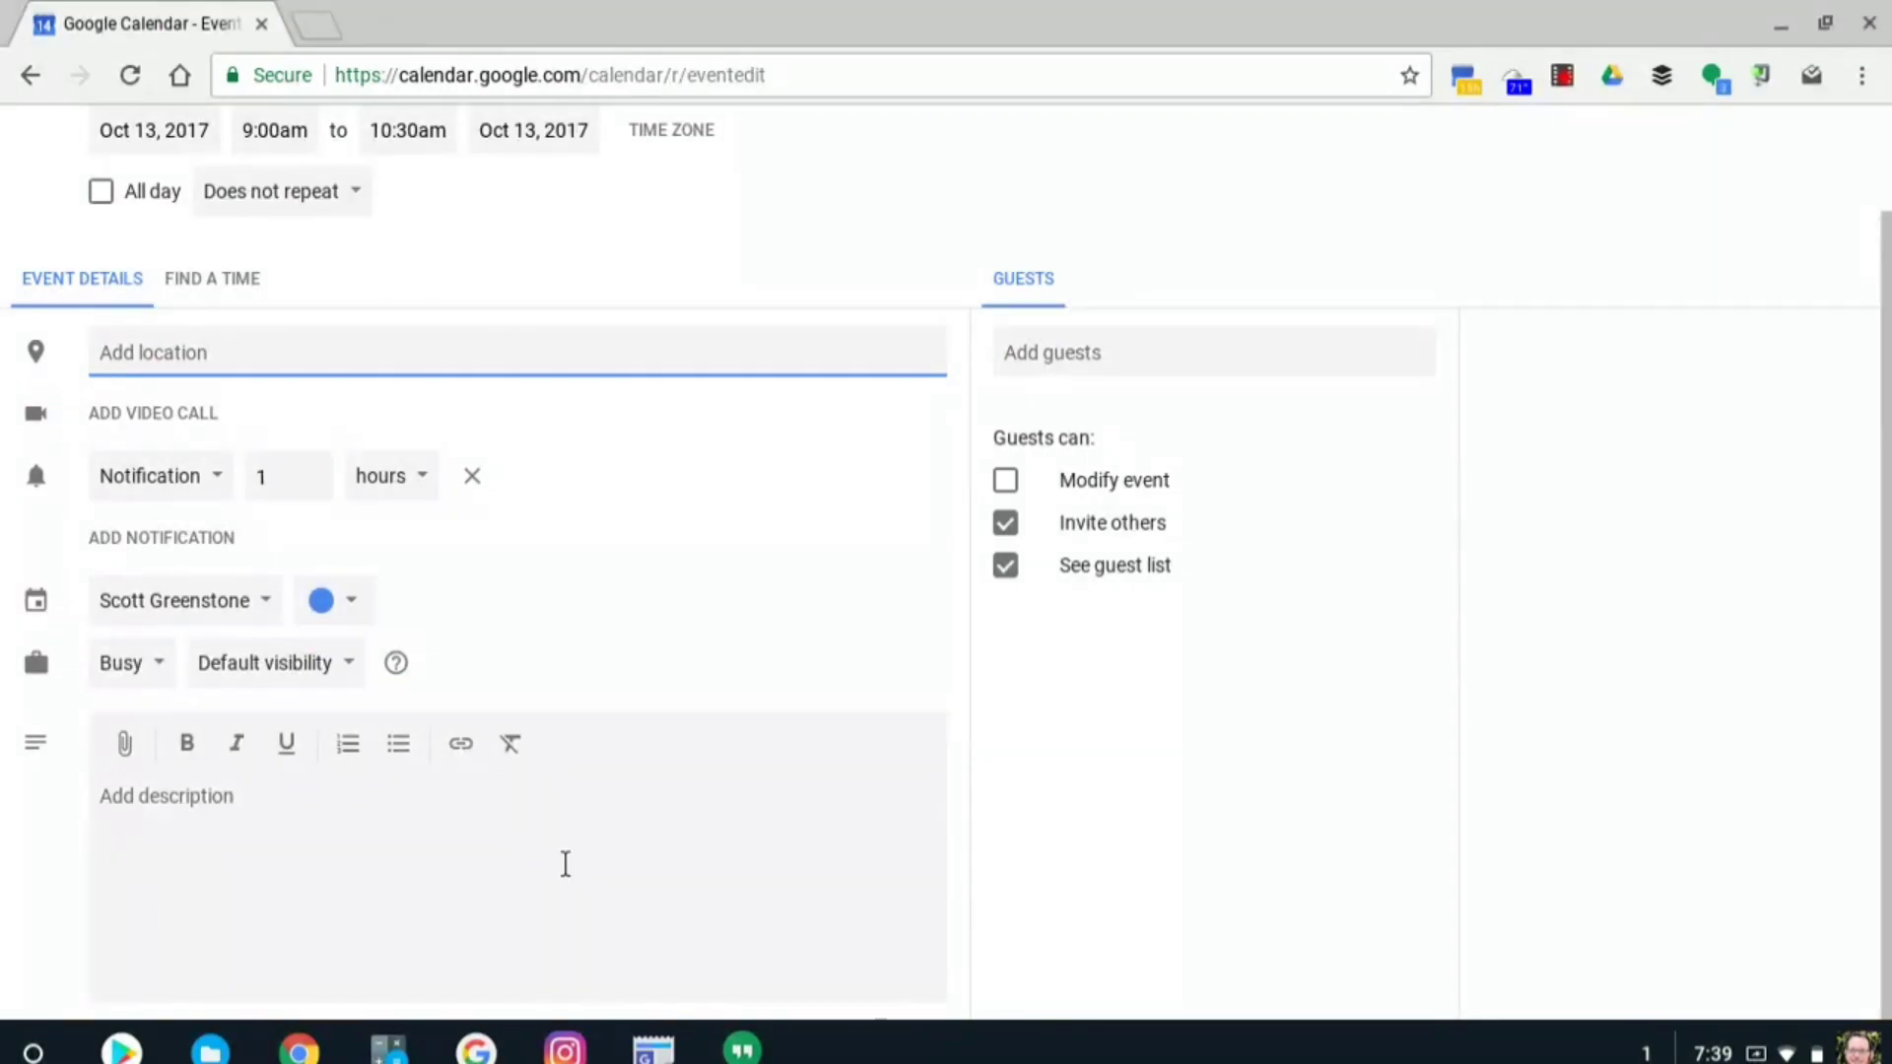
left_click(39, 747)
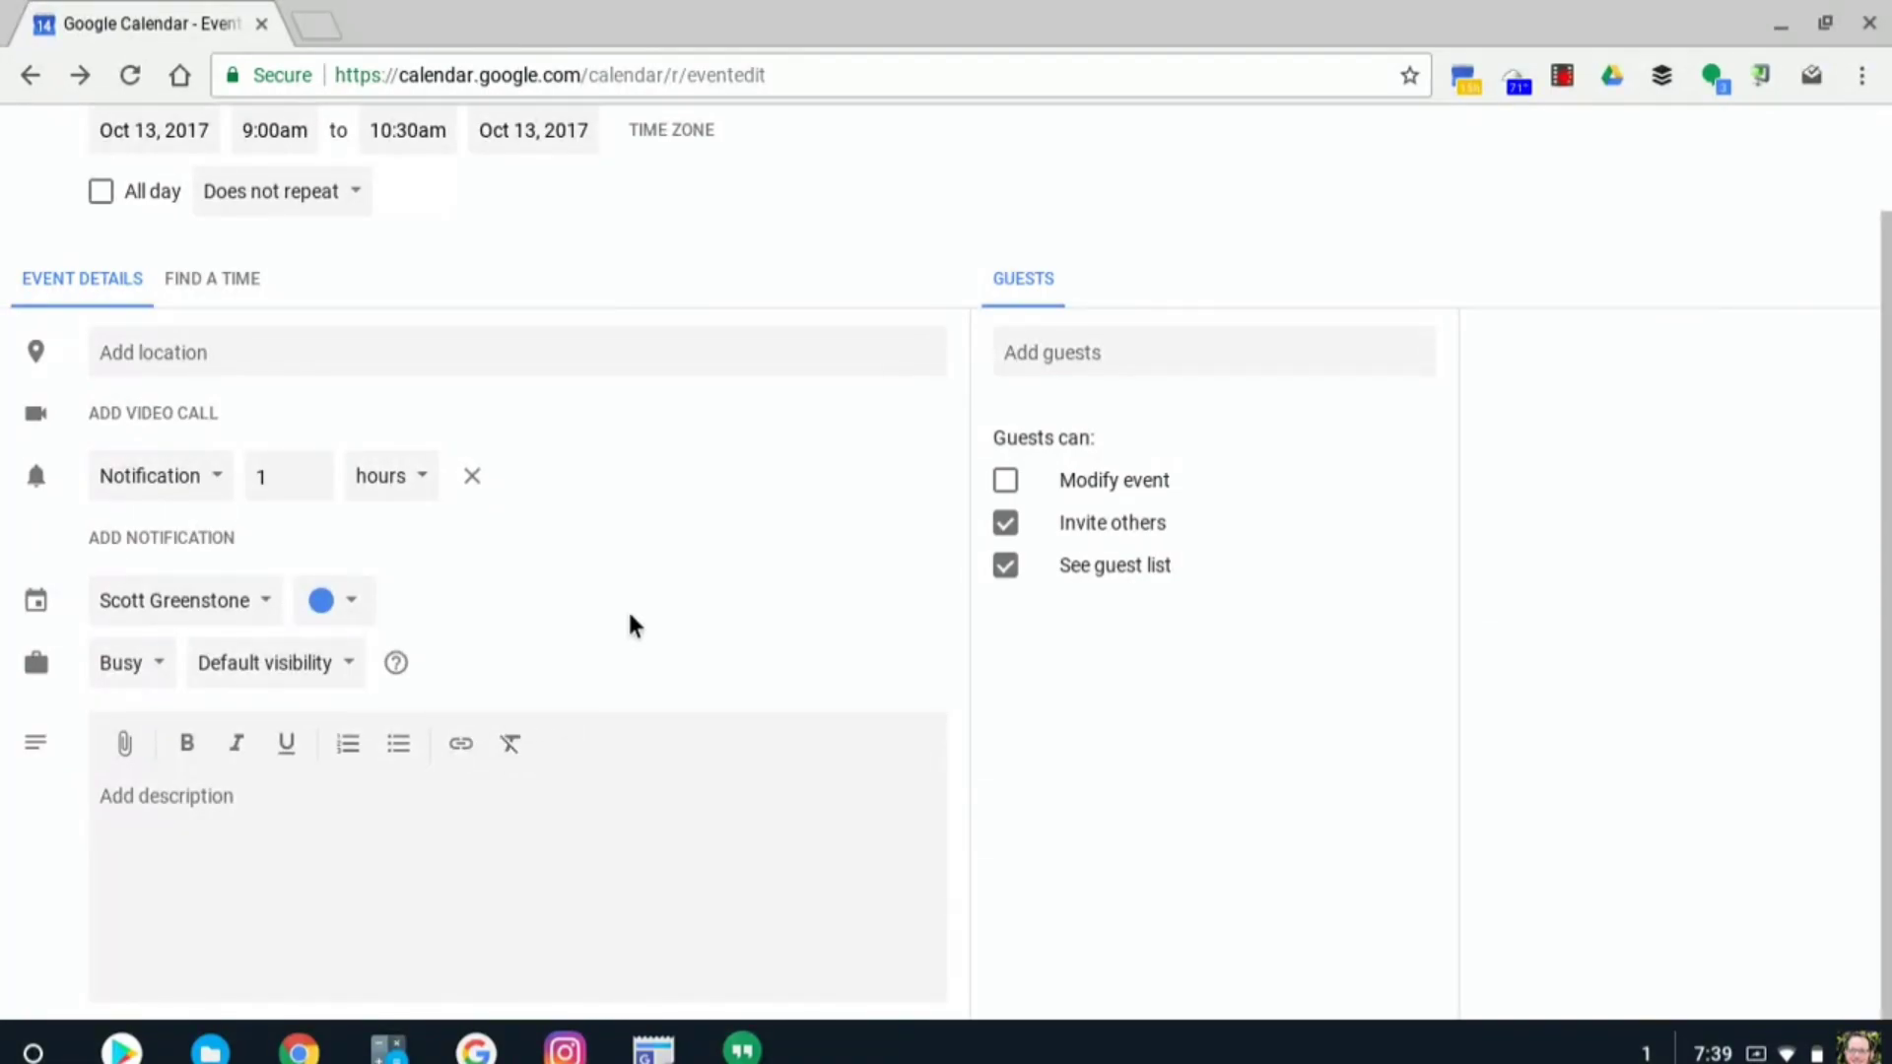
left_click(361, 603)
left_click(525, 588)
- Make the event repeat Weekly on Friday, cancelling out of the Custom recurrence dialog
left_click(330, 201)
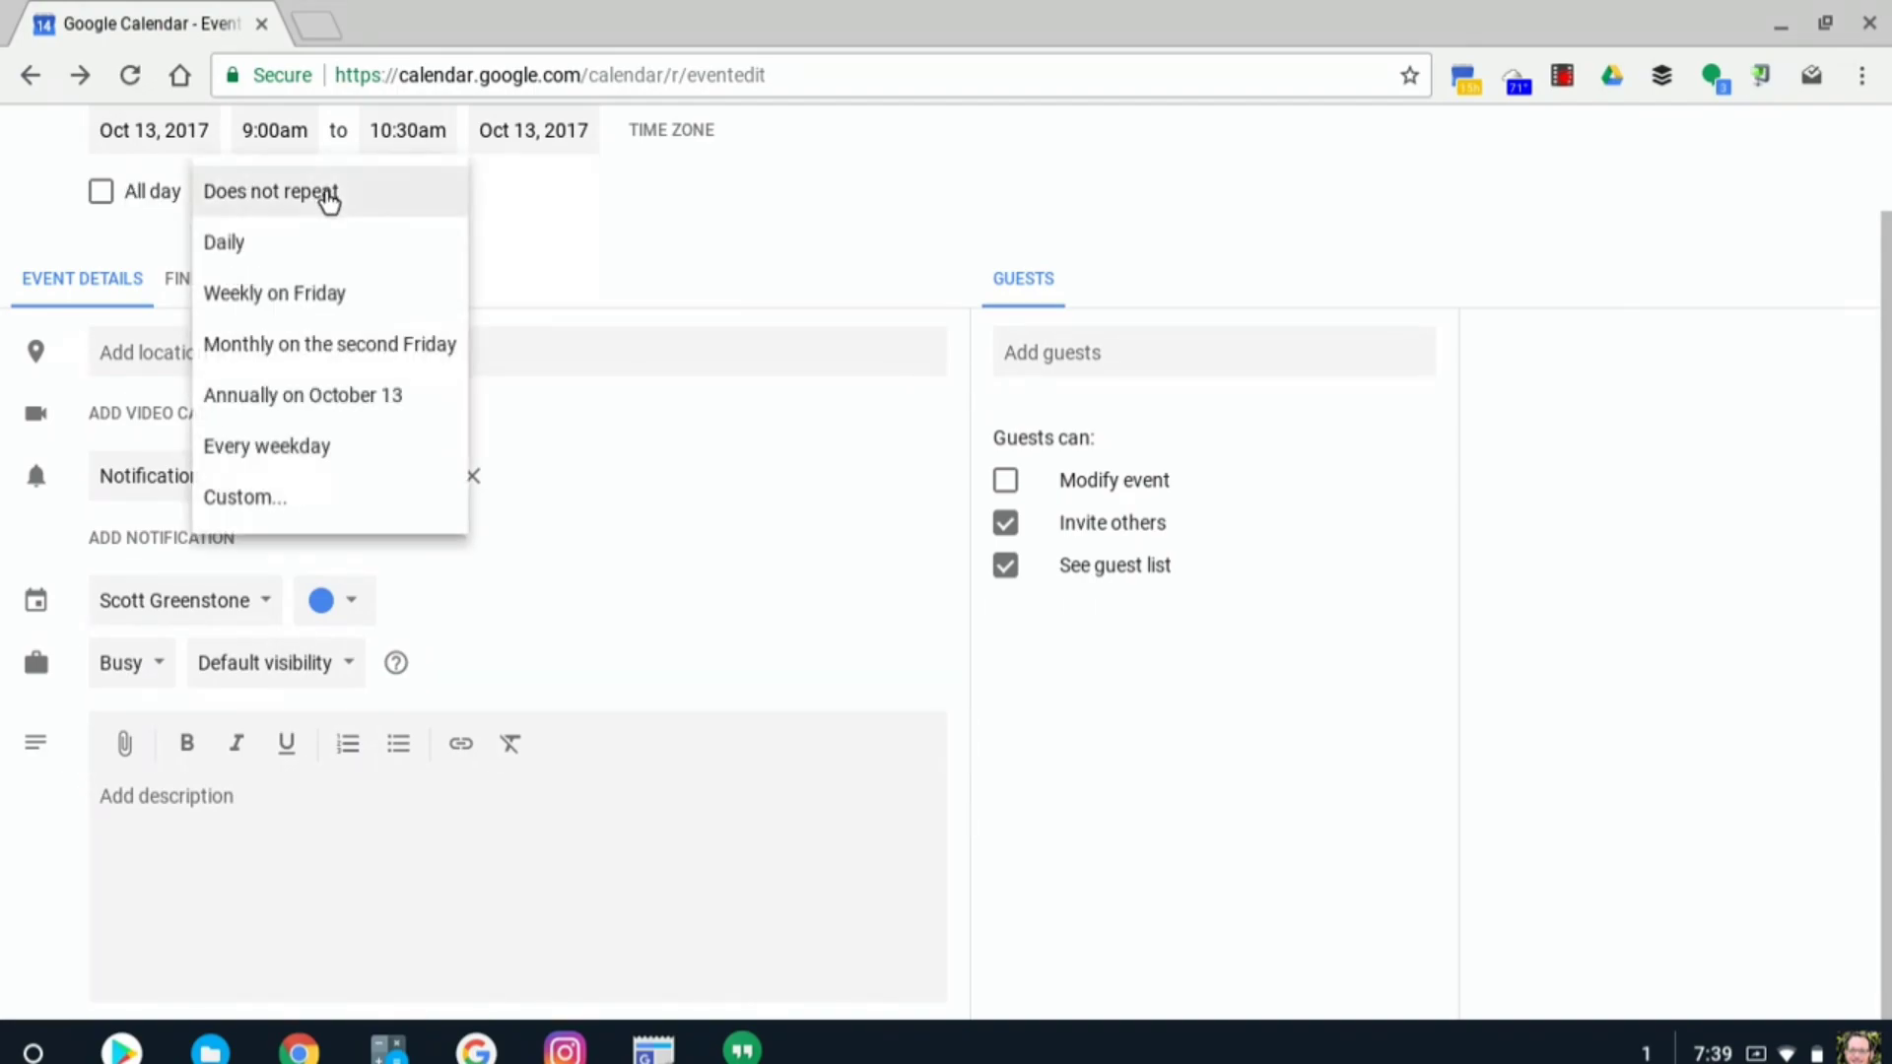
left_click(311, 291)
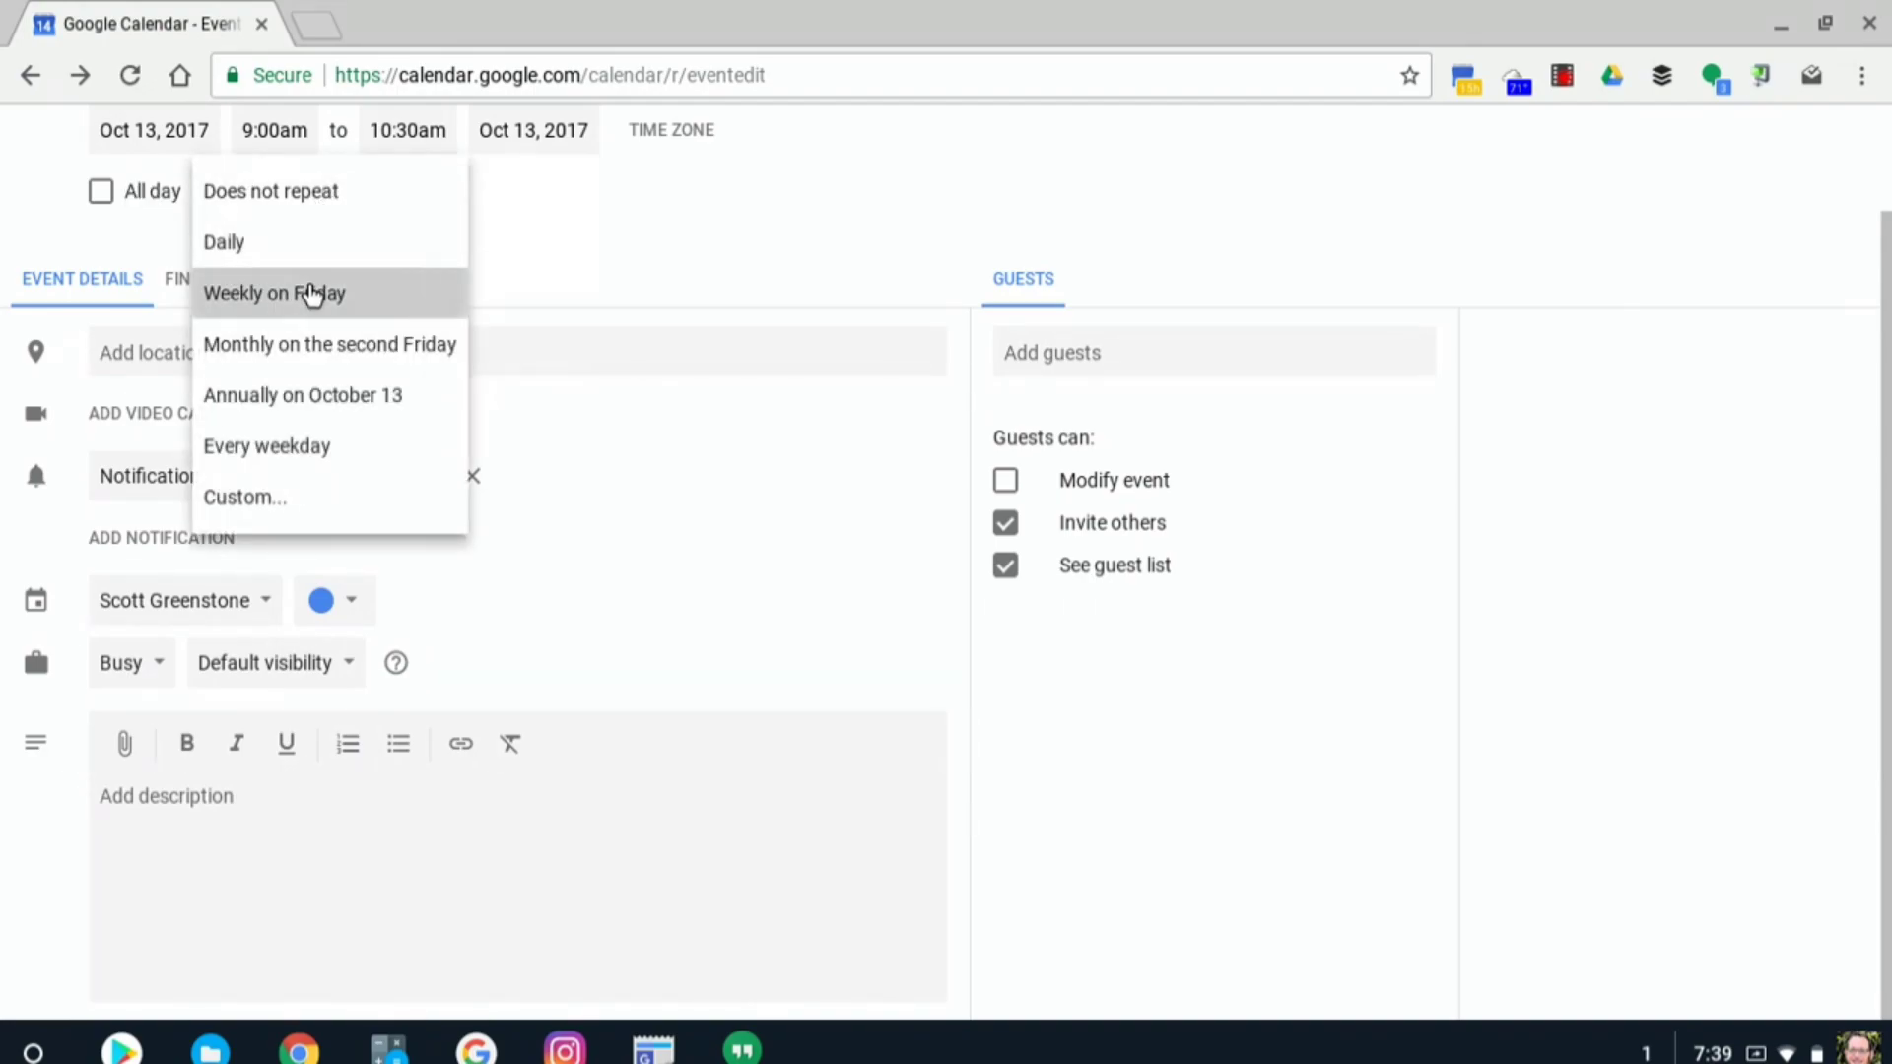
left_click(271, 215)
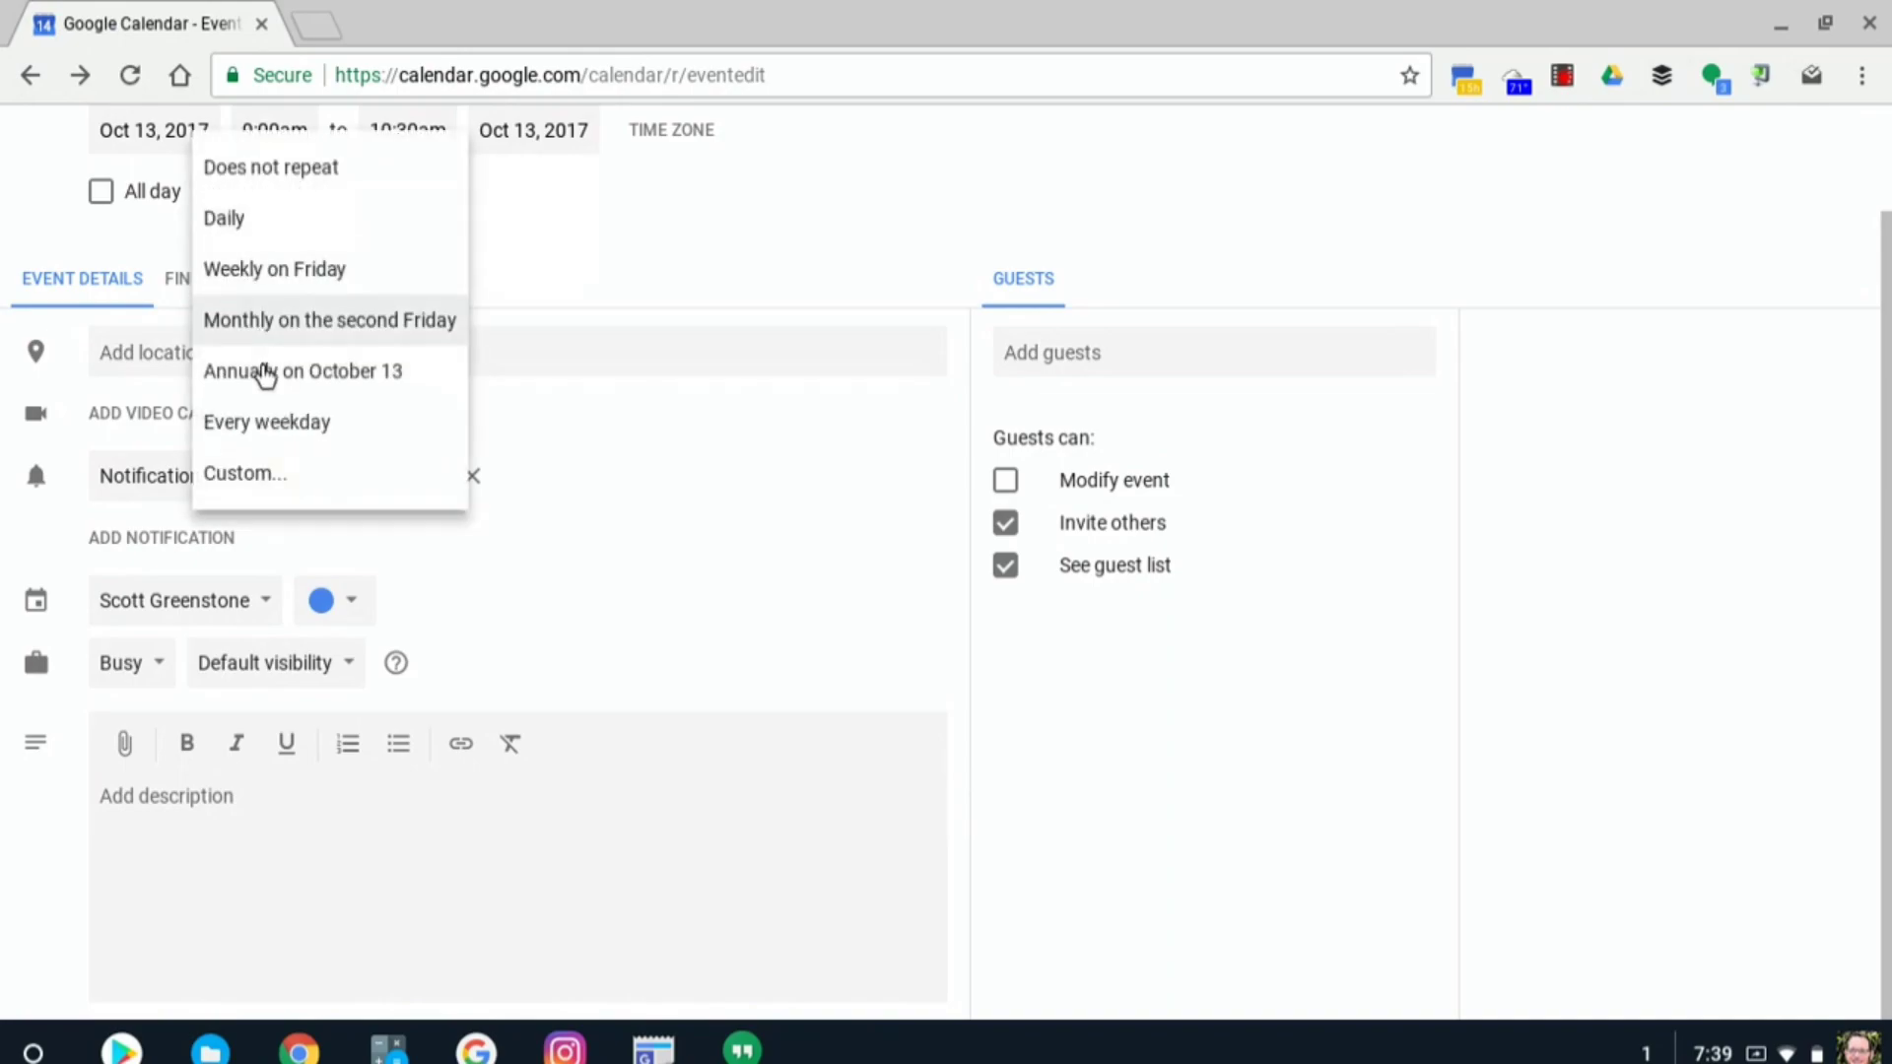
left_click(266, 469)
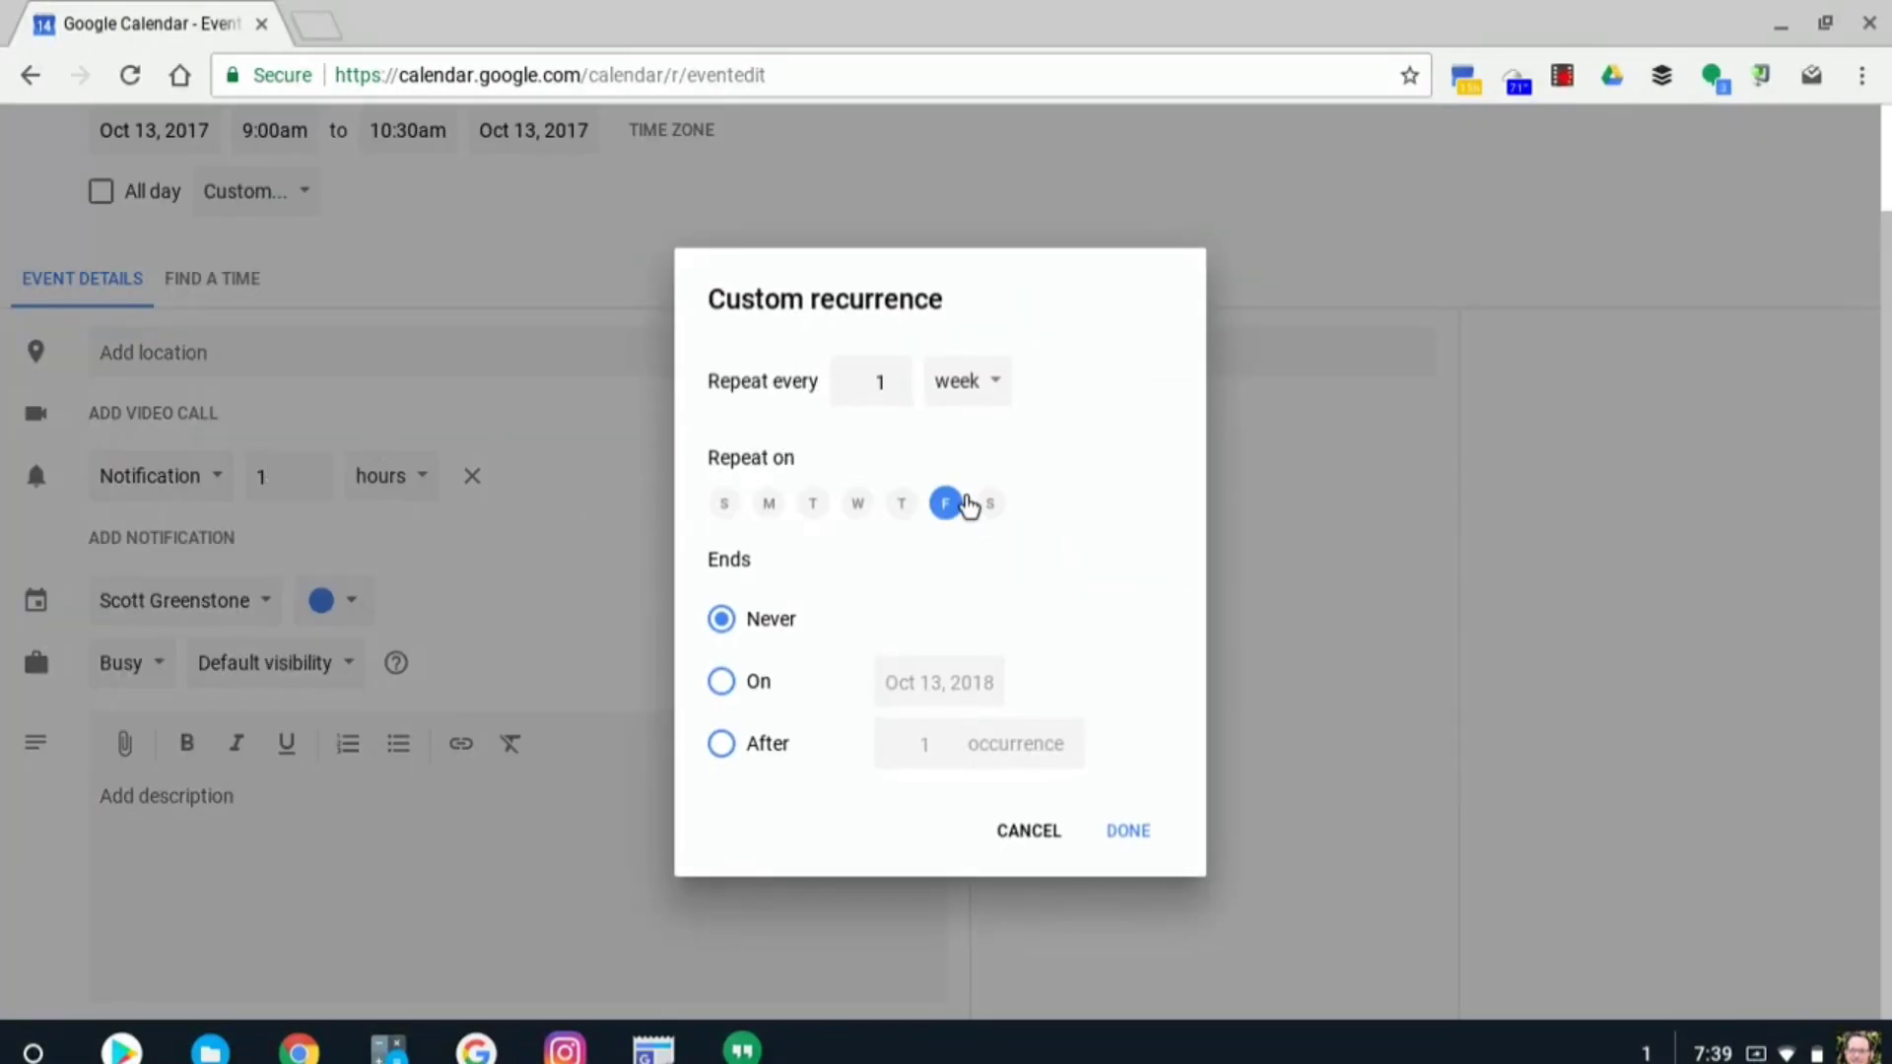
left_click(1029, 838)
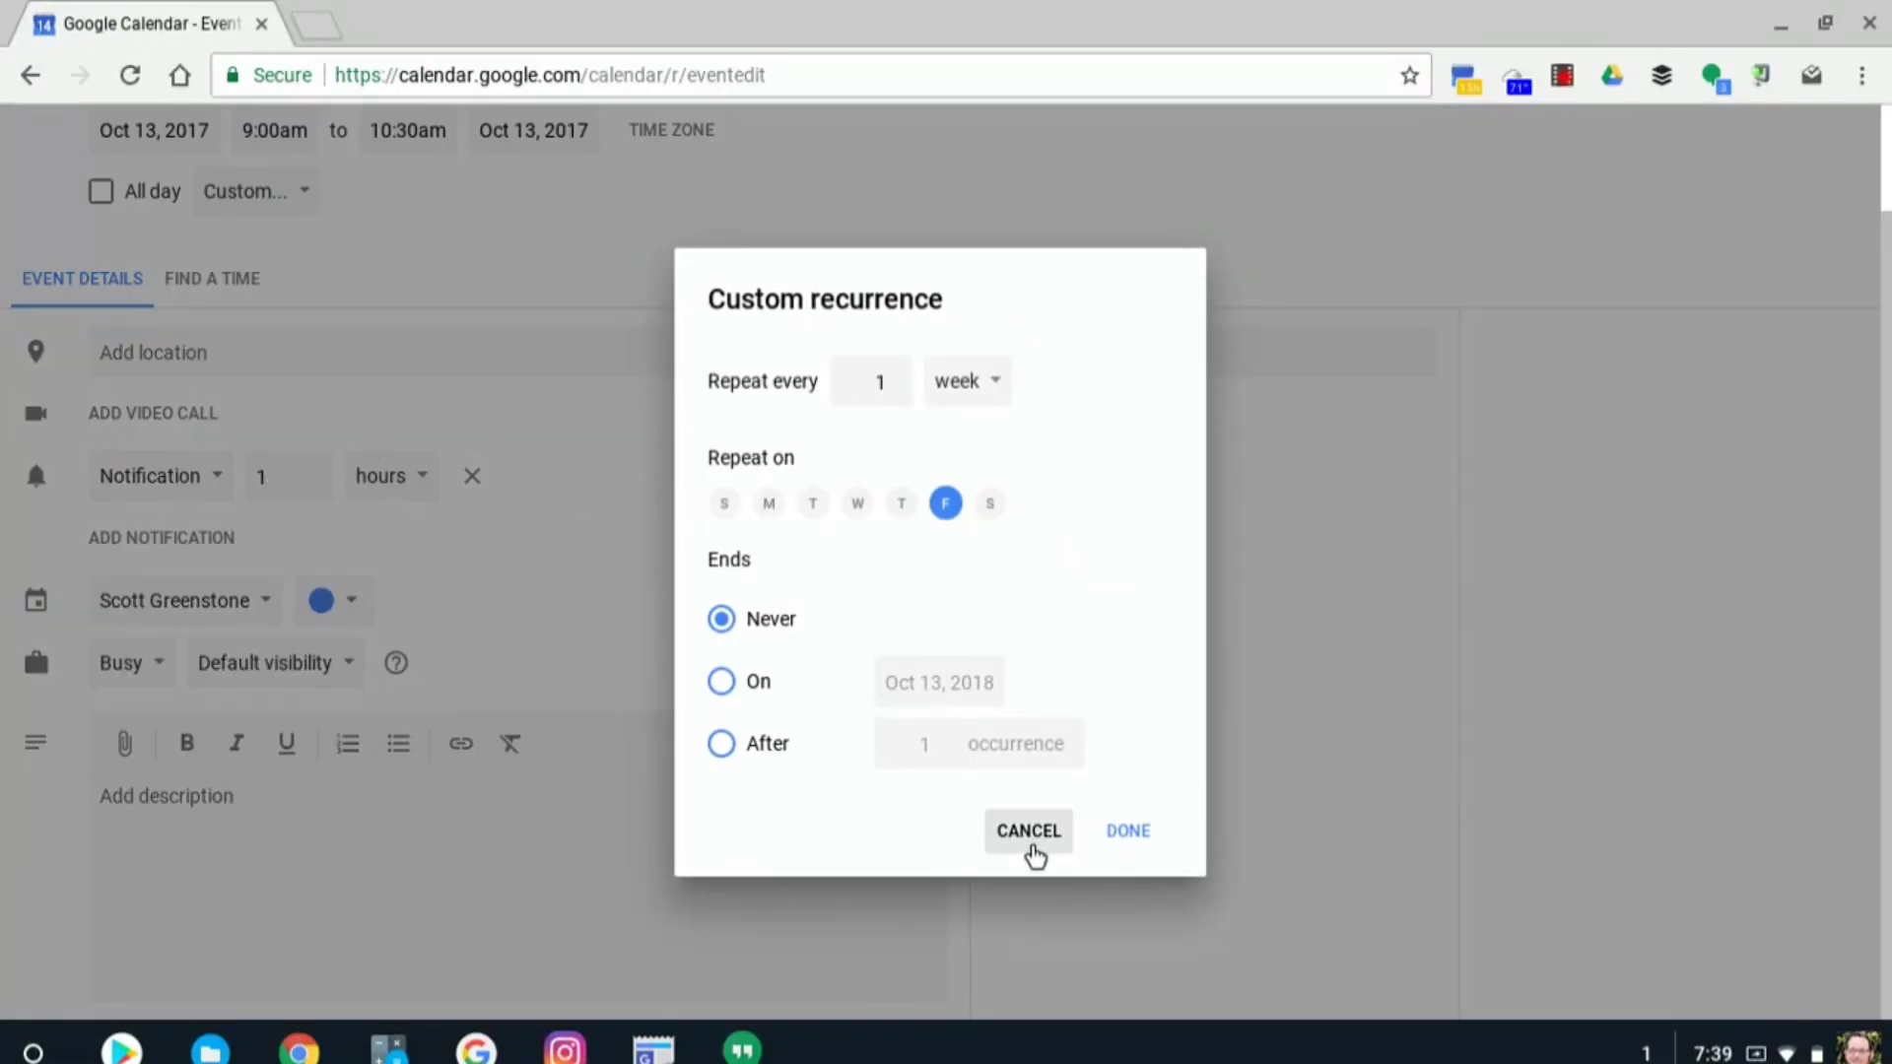
scroll(729, 313, "up", 2)
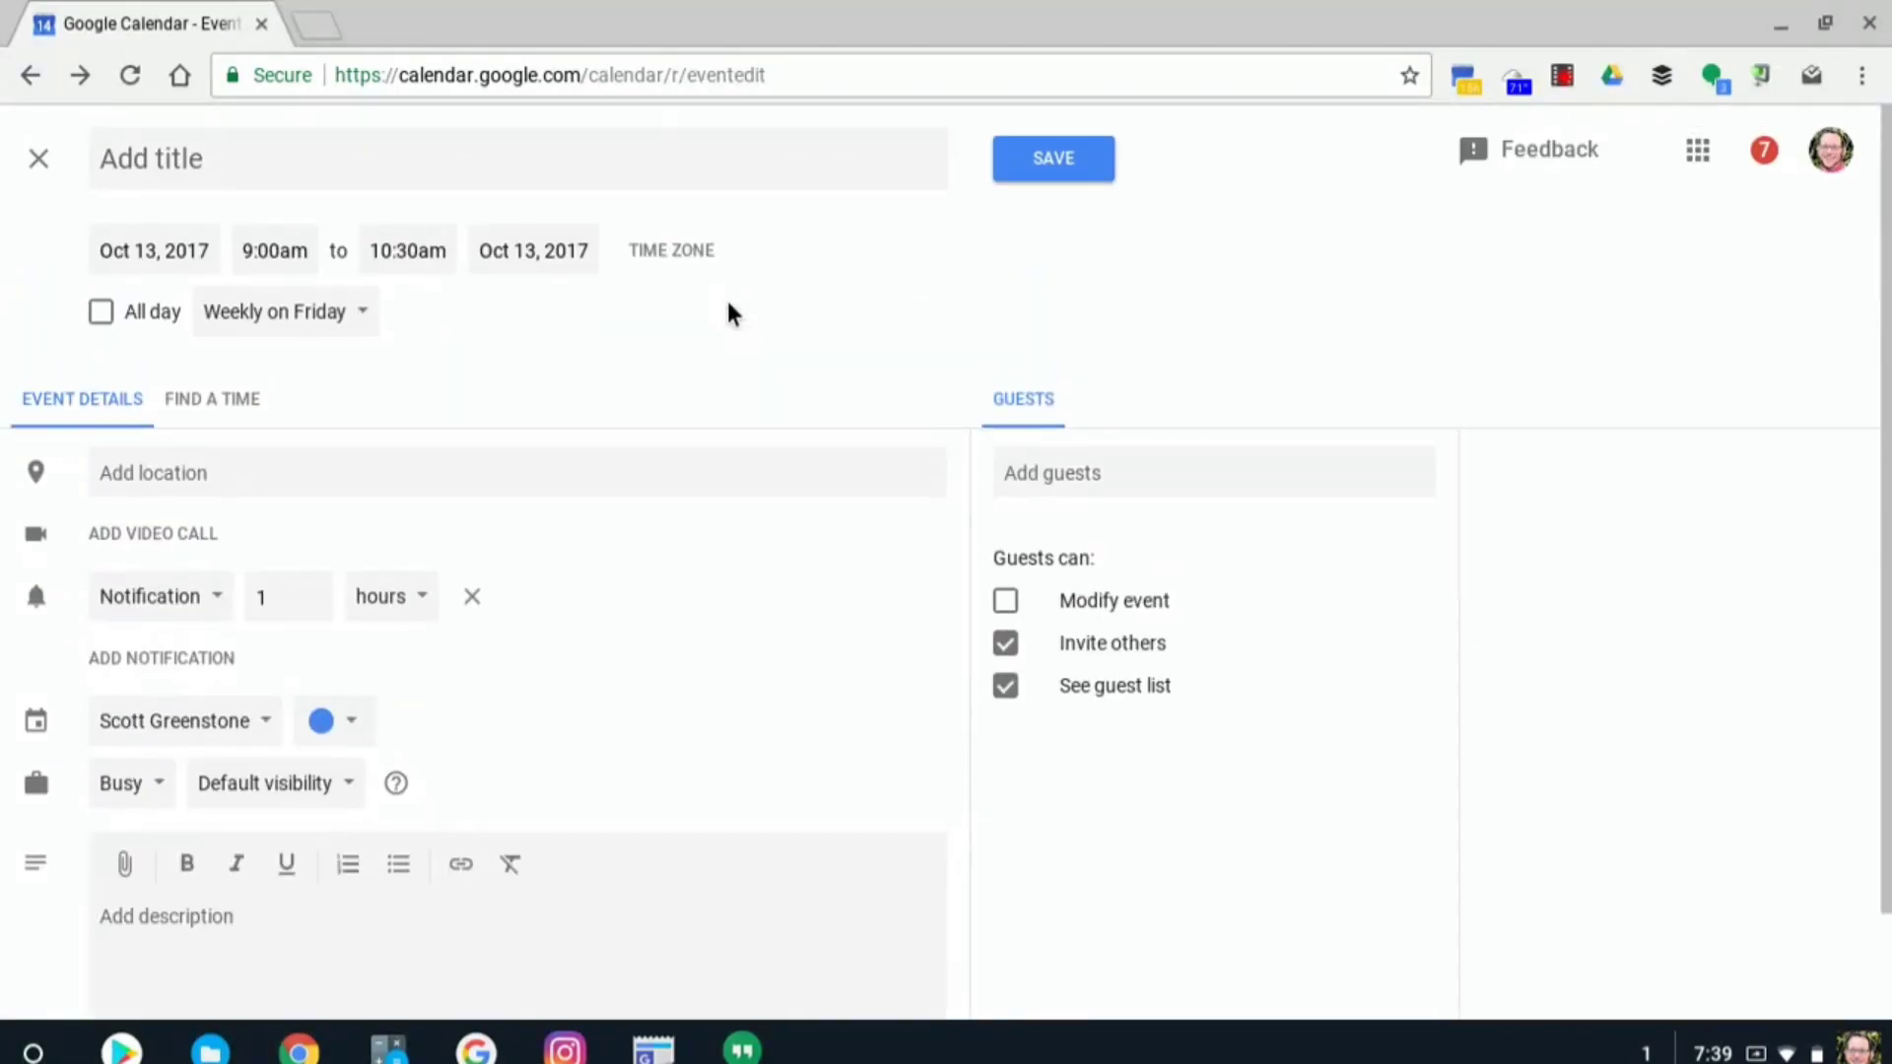
- Discard the unsaved recurring event, then start a new event with + and cancel it
left_click(39, 166)
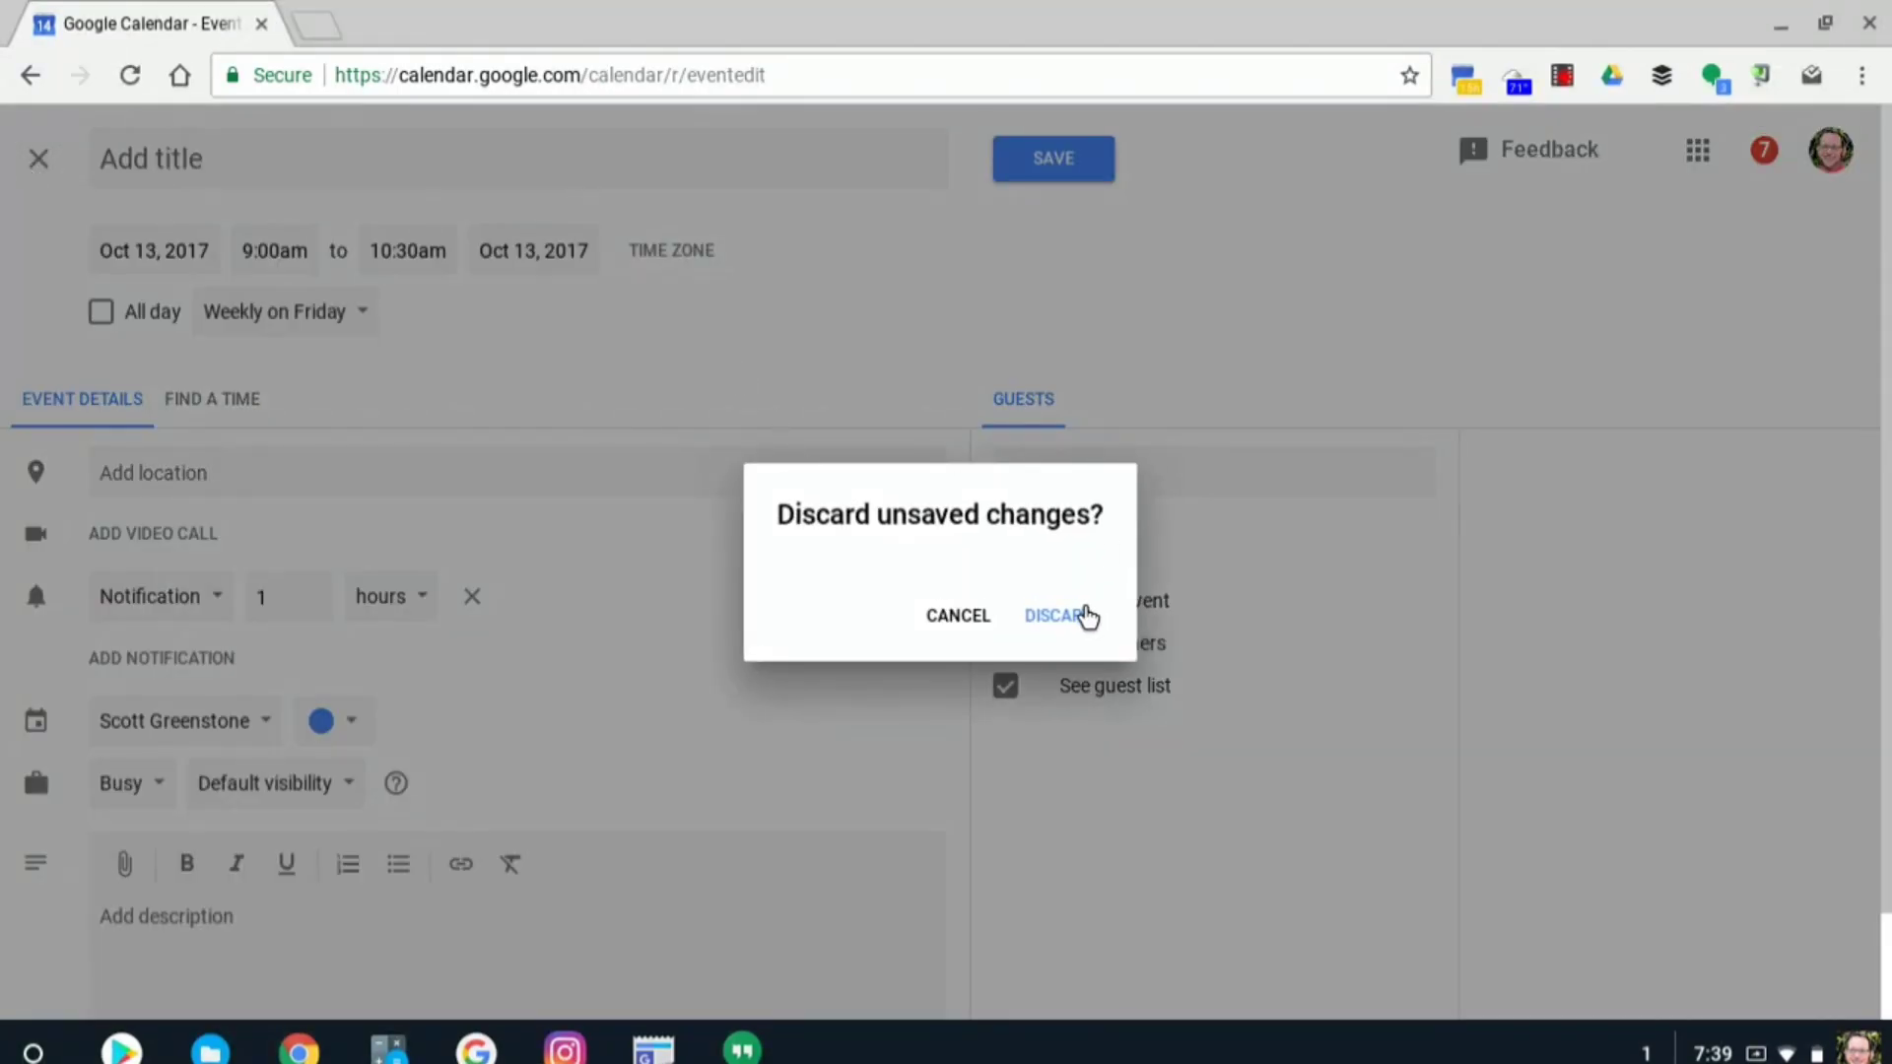
left_click(1055, 616)
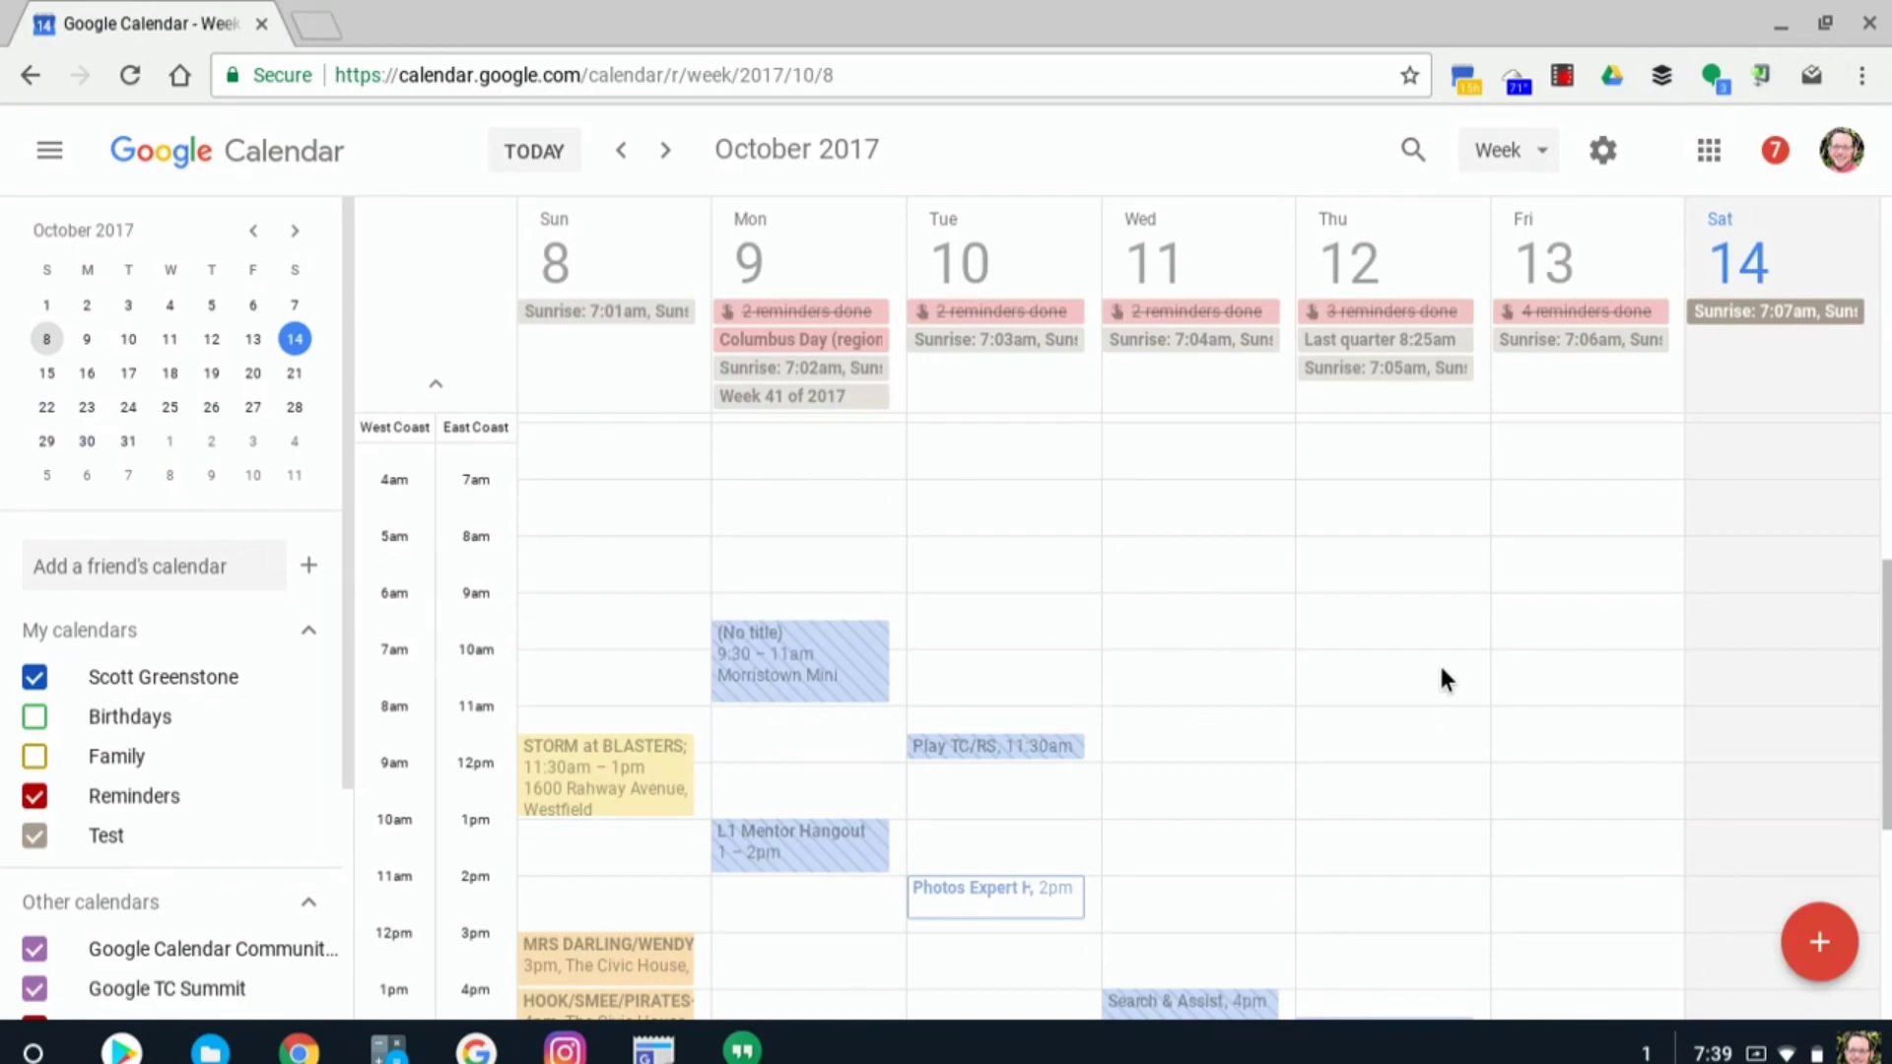
left_click(1820, 944)
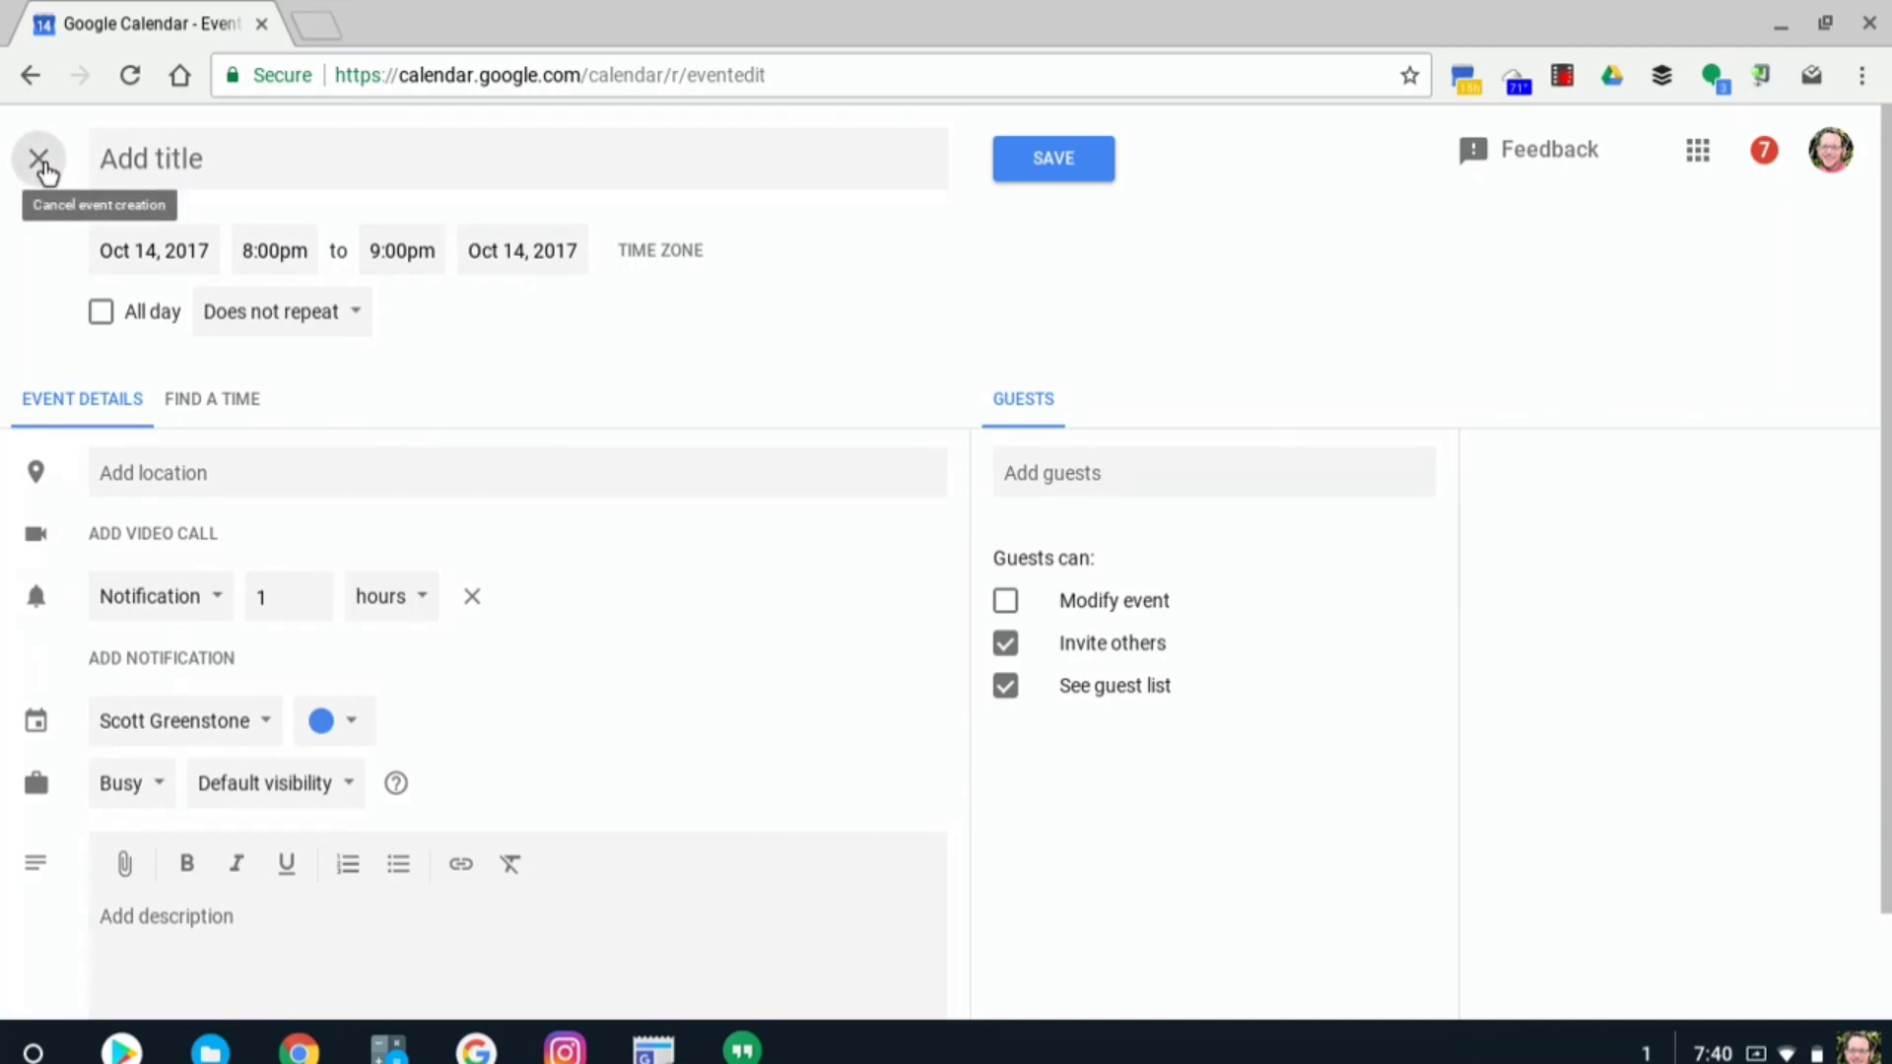
left_click(40, 163)
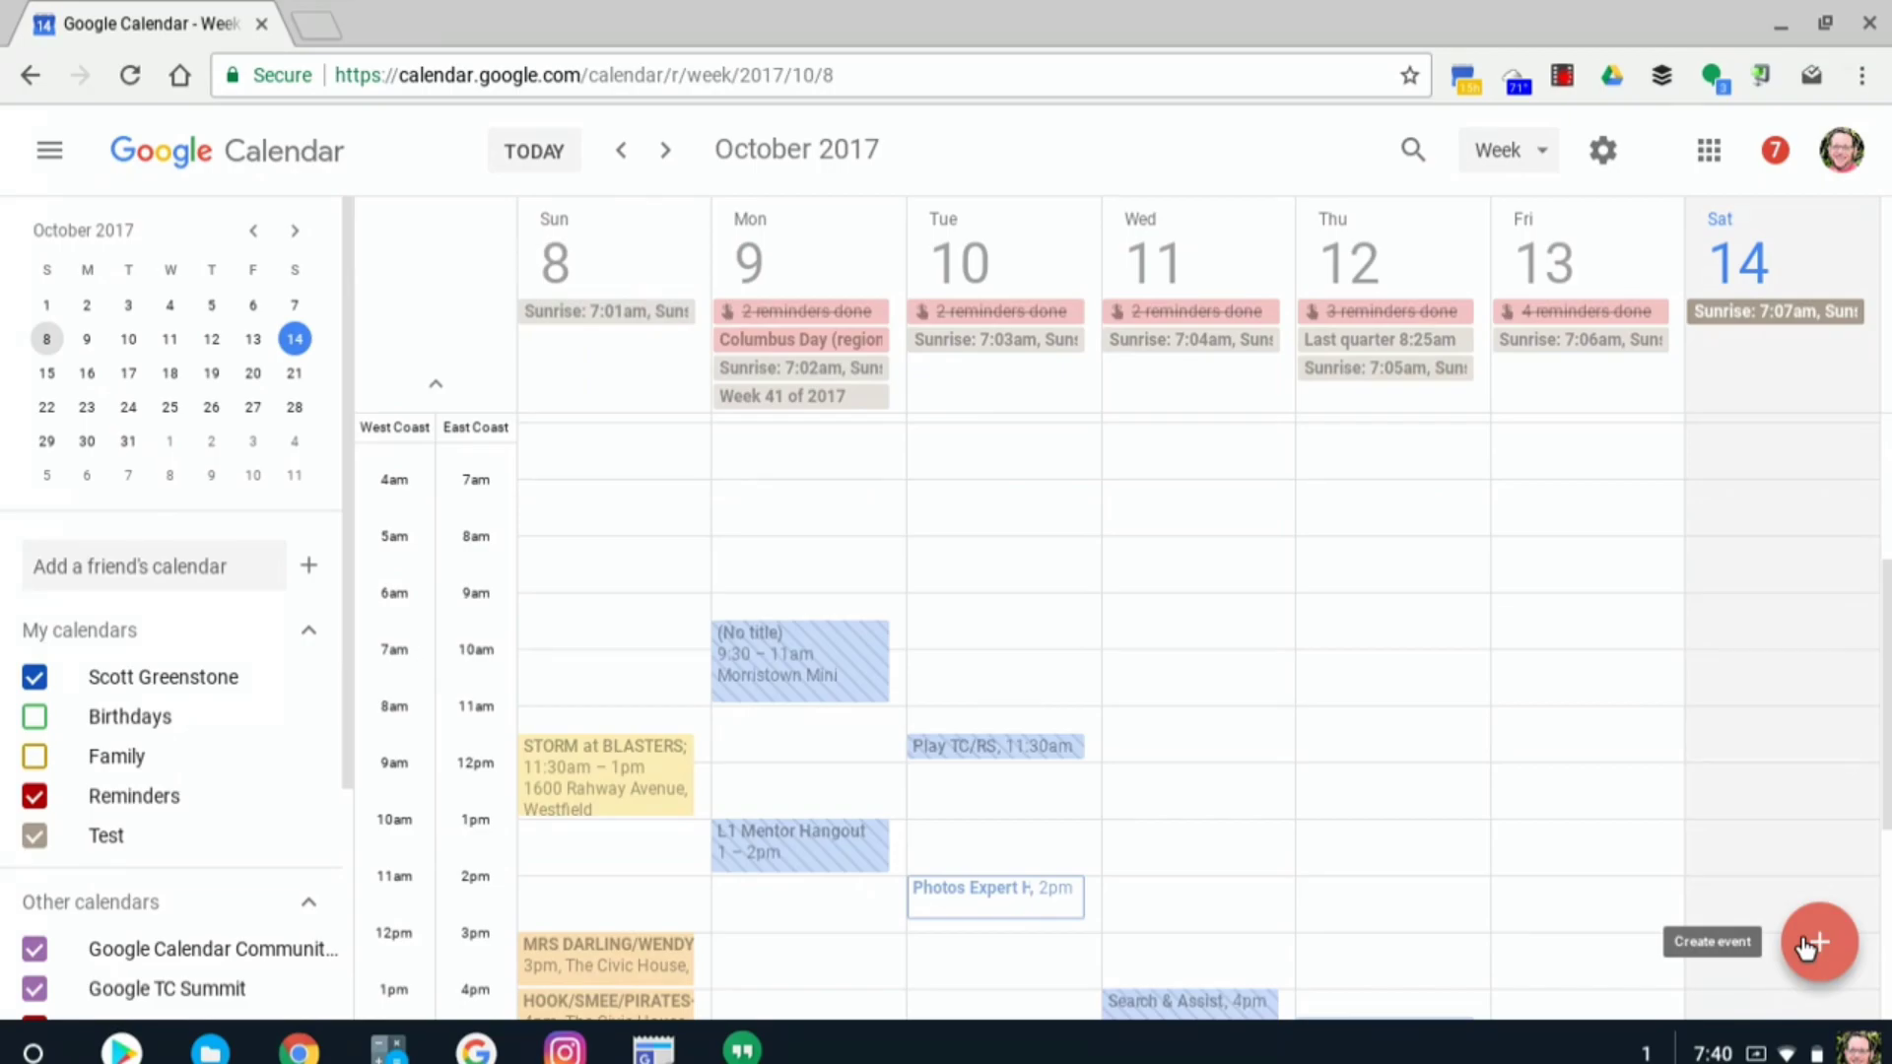
- Start a Reminder in the Thursday, October 12 morning slot, then dismiss it
left_click(1372, 589)
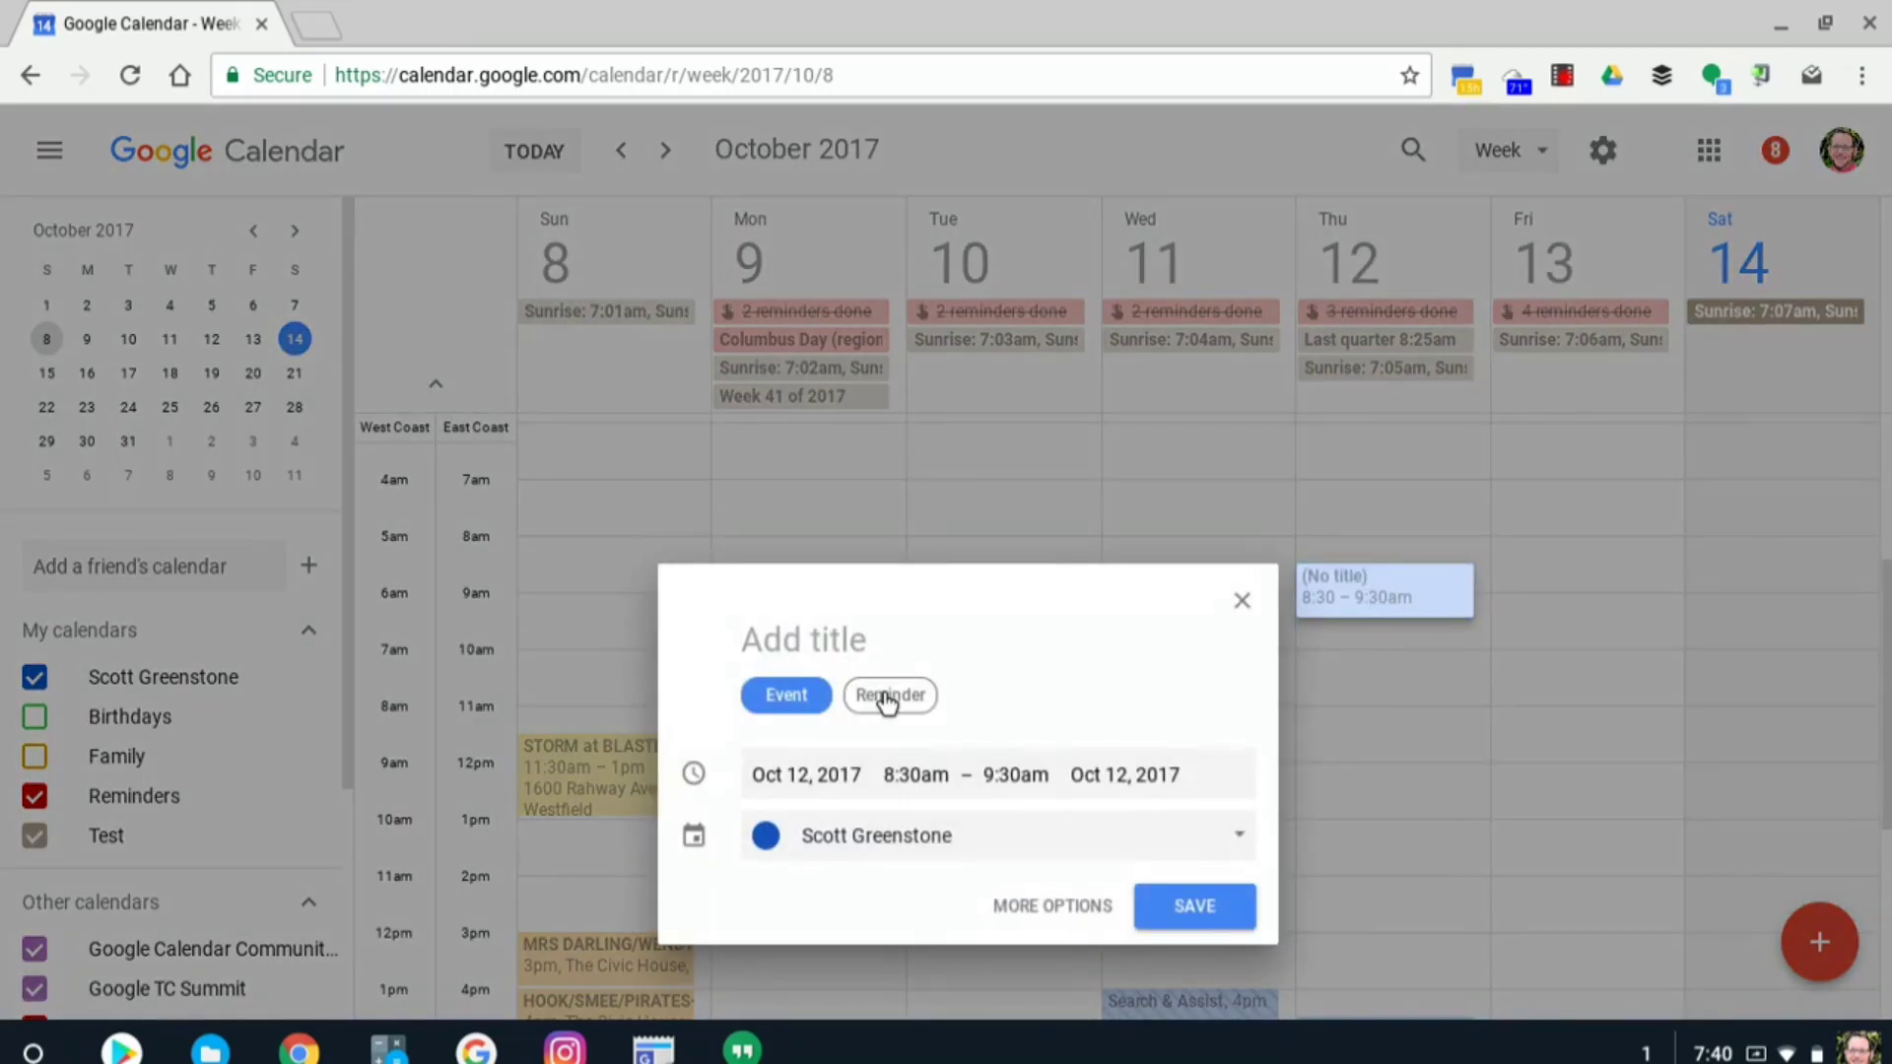
left_click(890, 696)
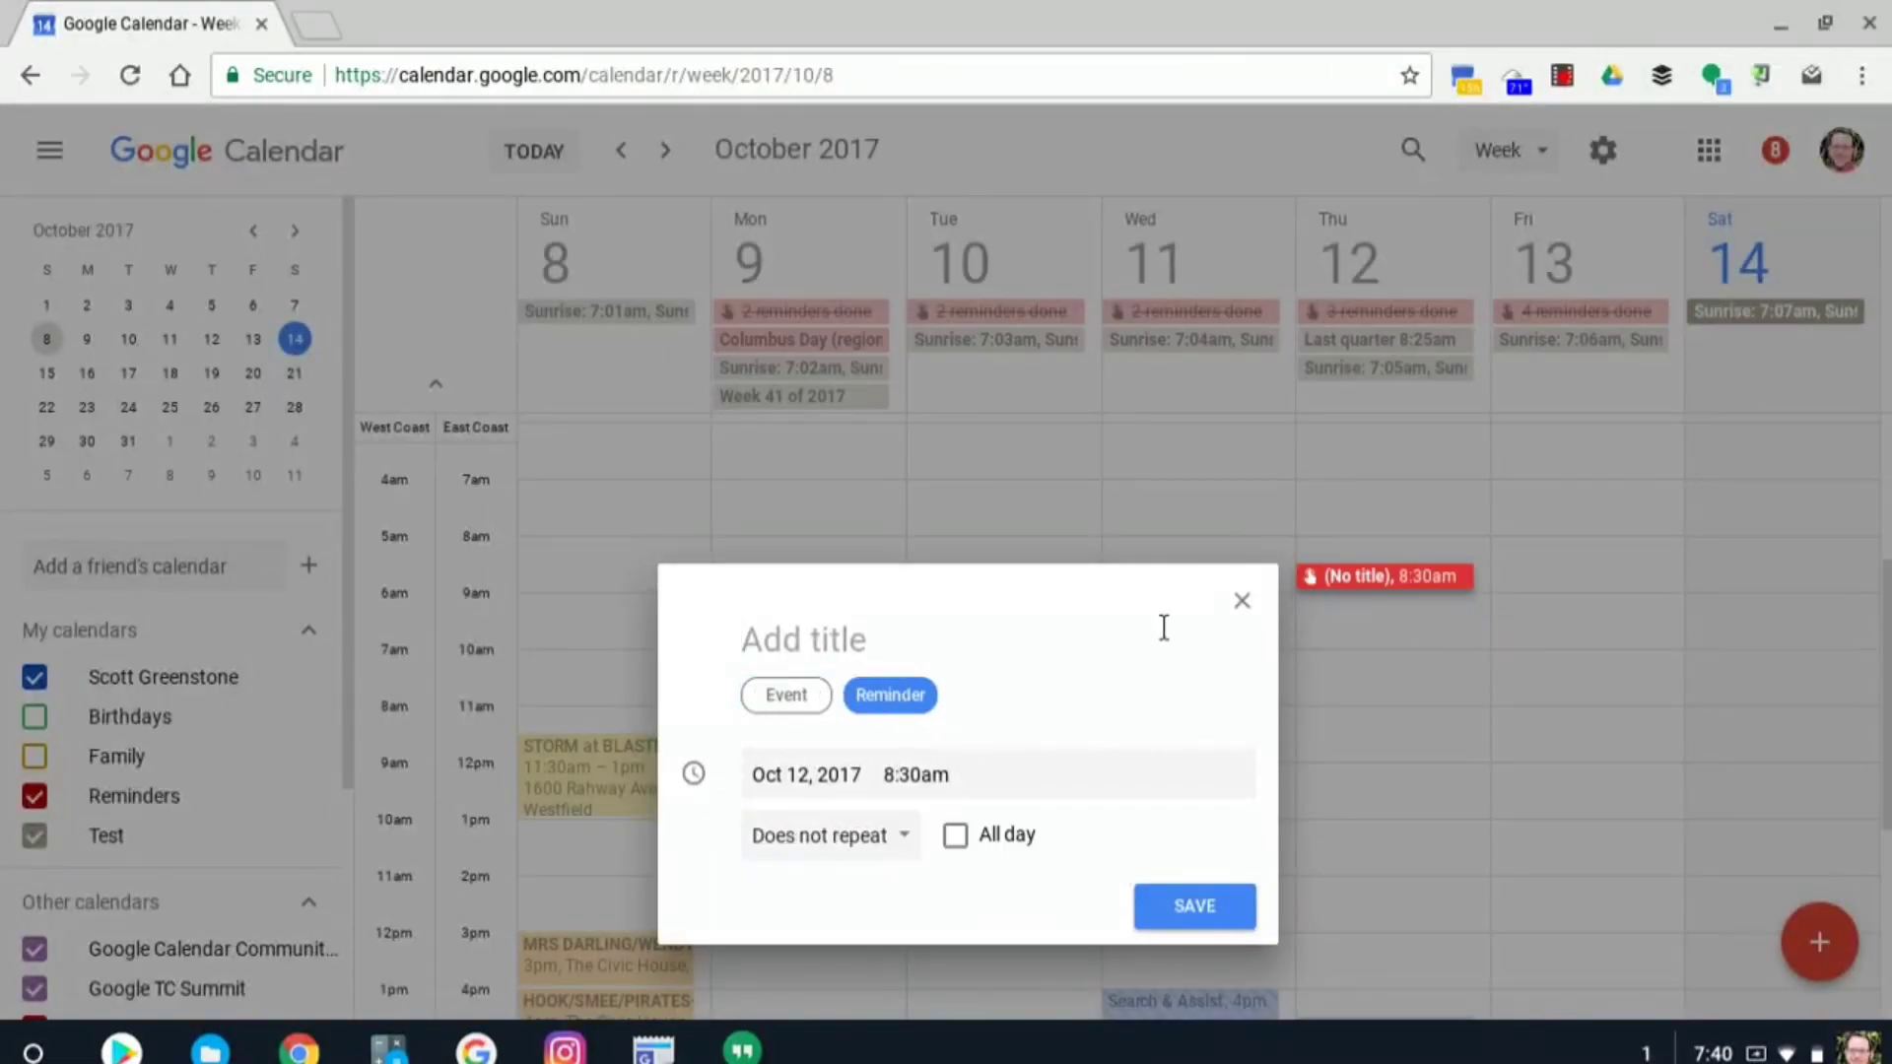
left_click(1244, 623)
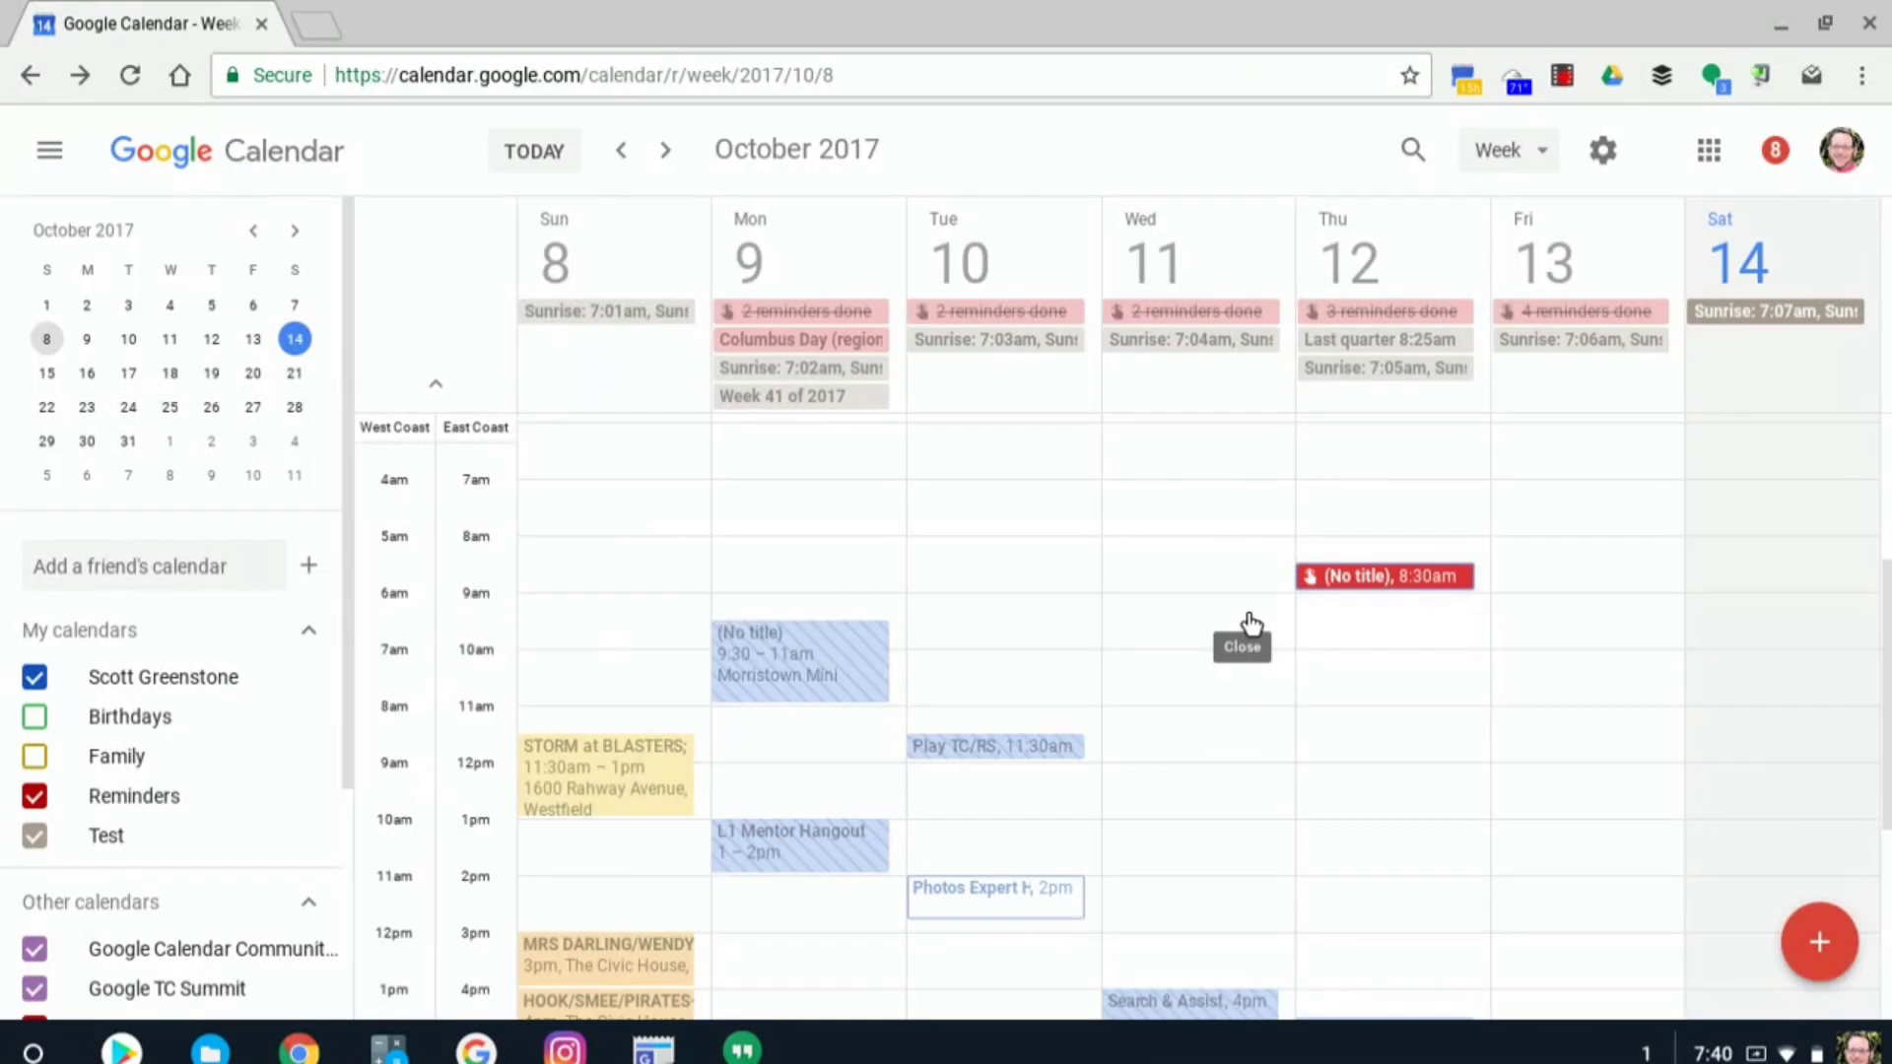
scroll(1440, 621, "down", 3)
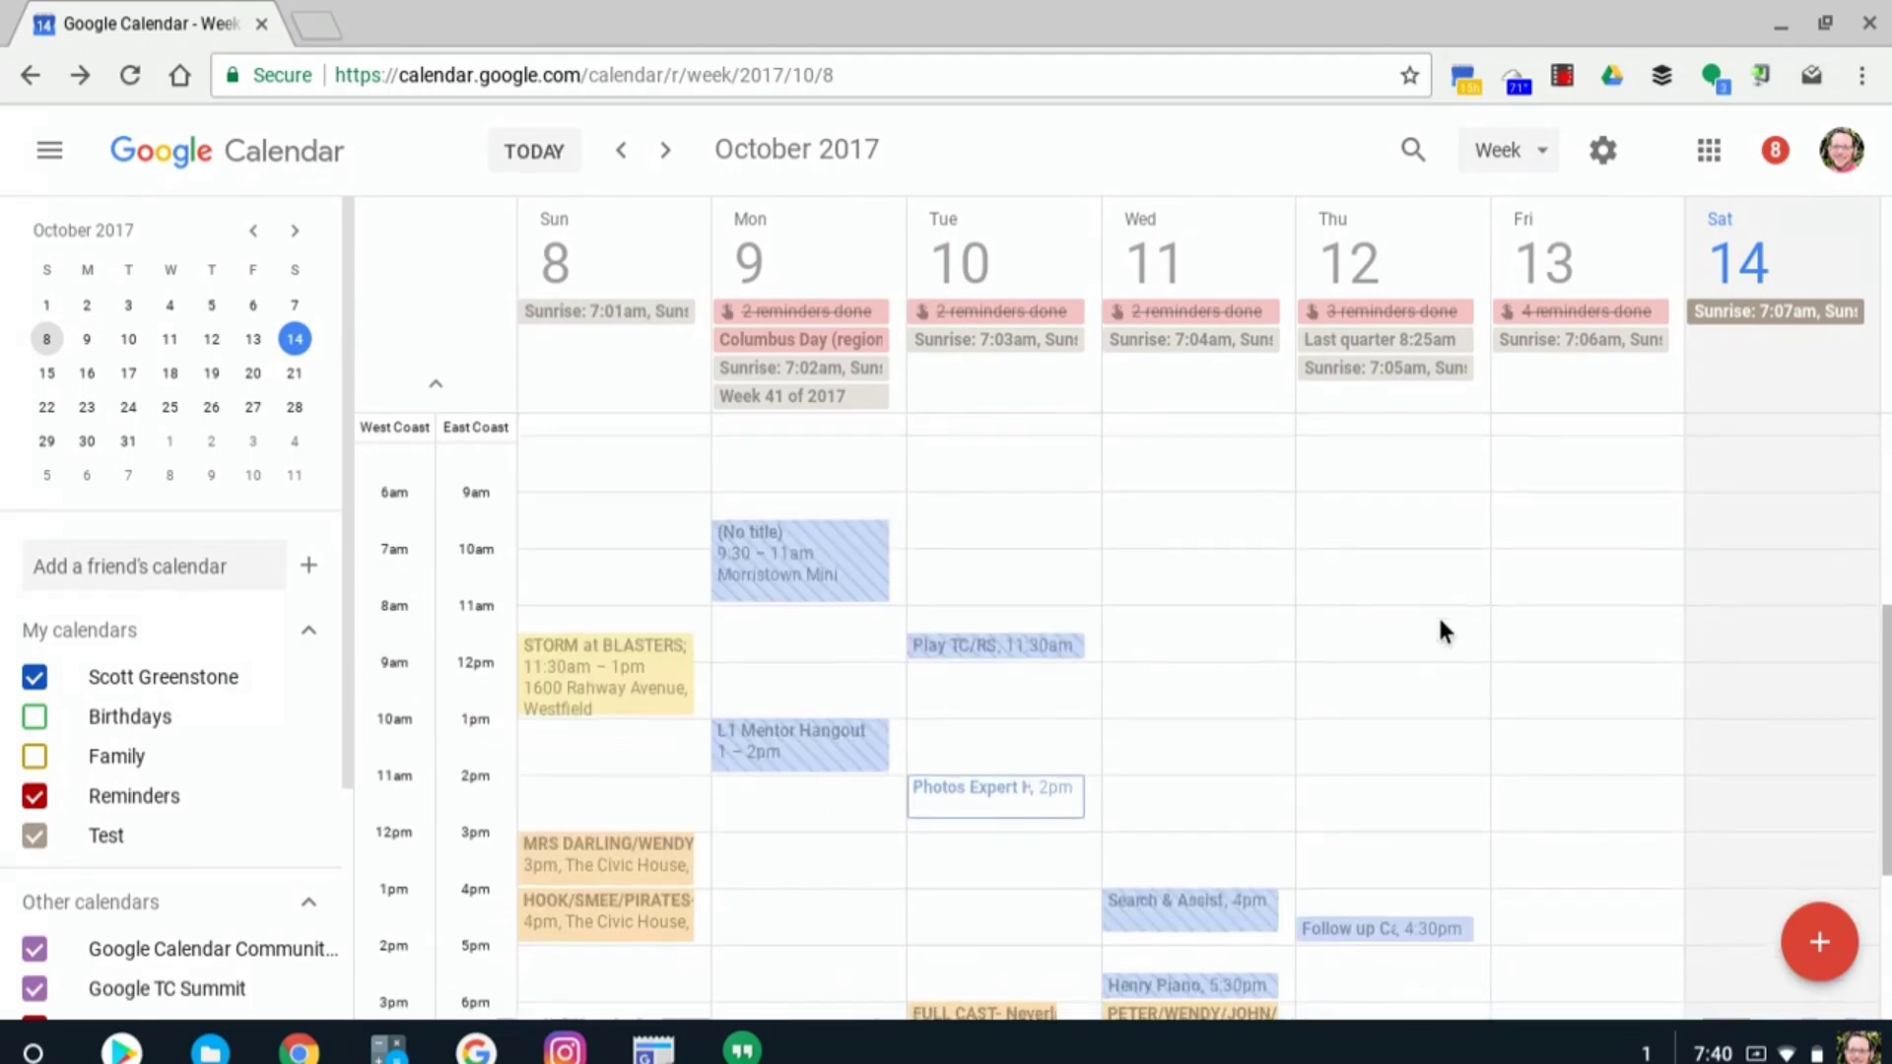
left_click(50, 152)
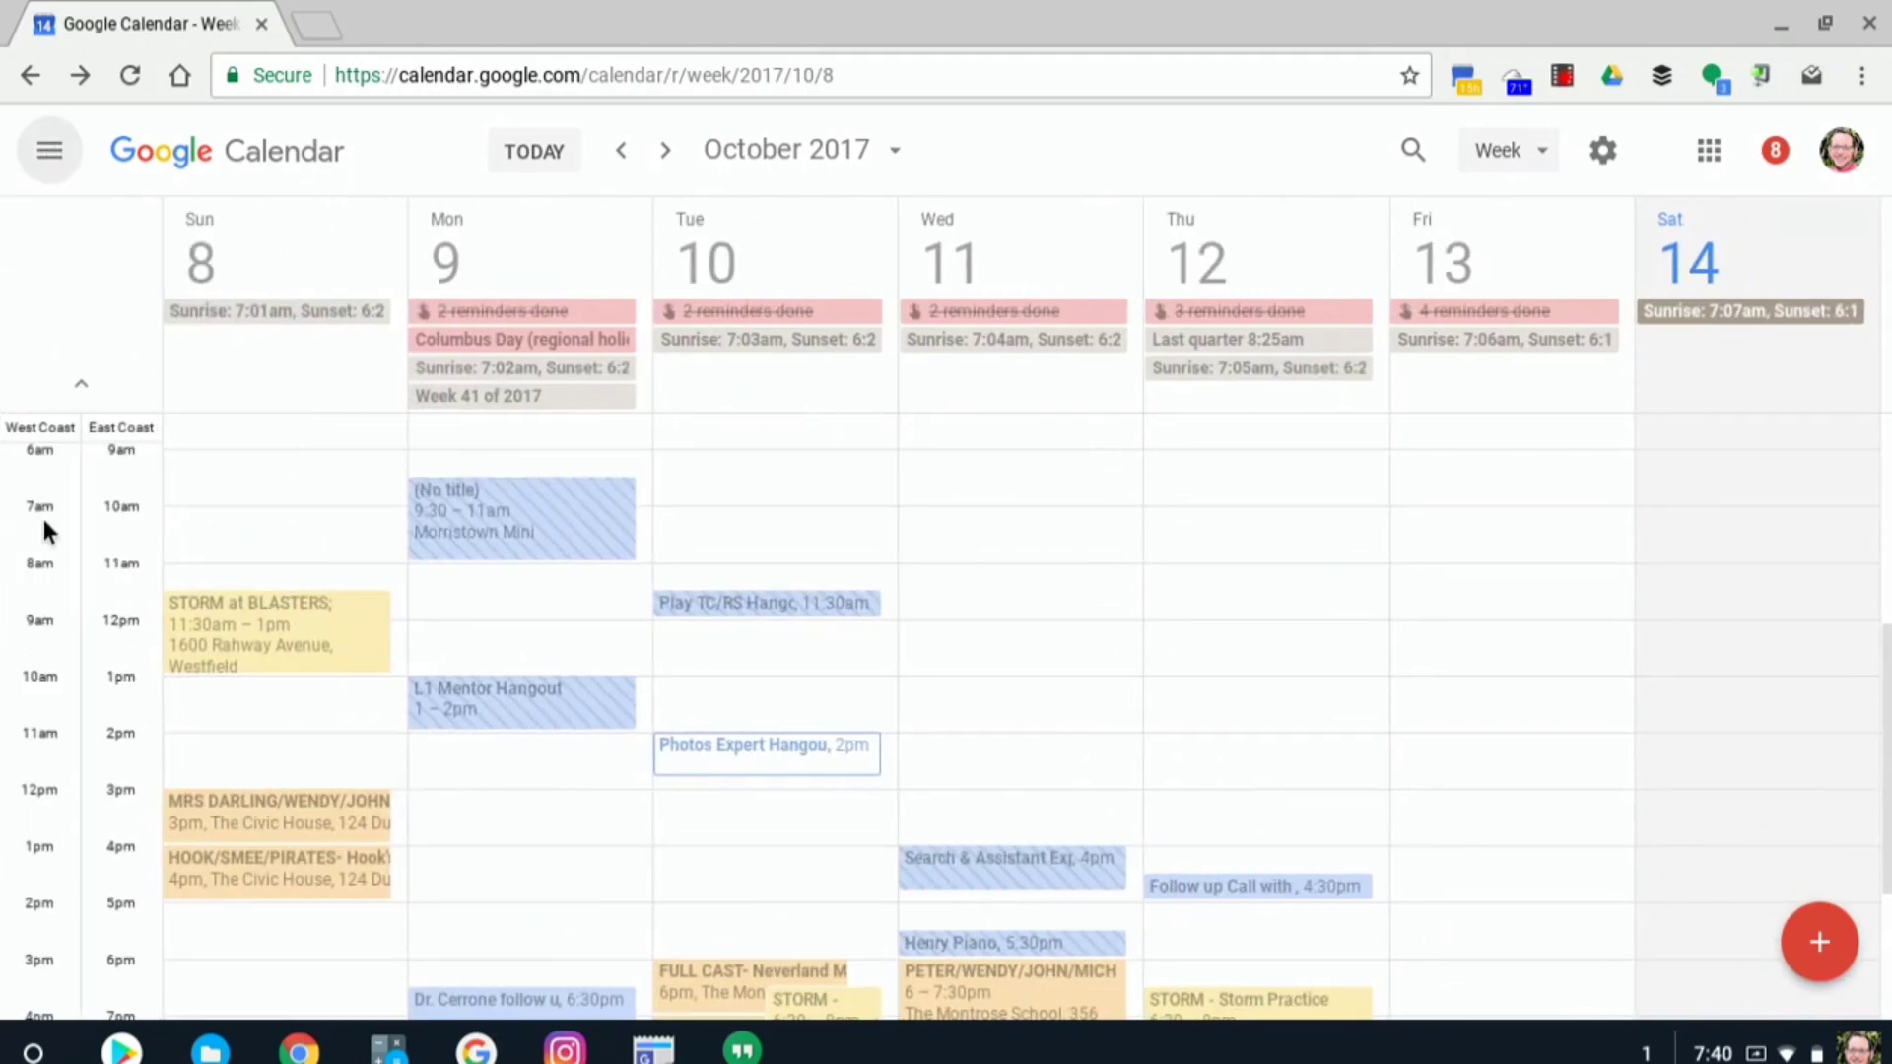
left_click(47, 153)
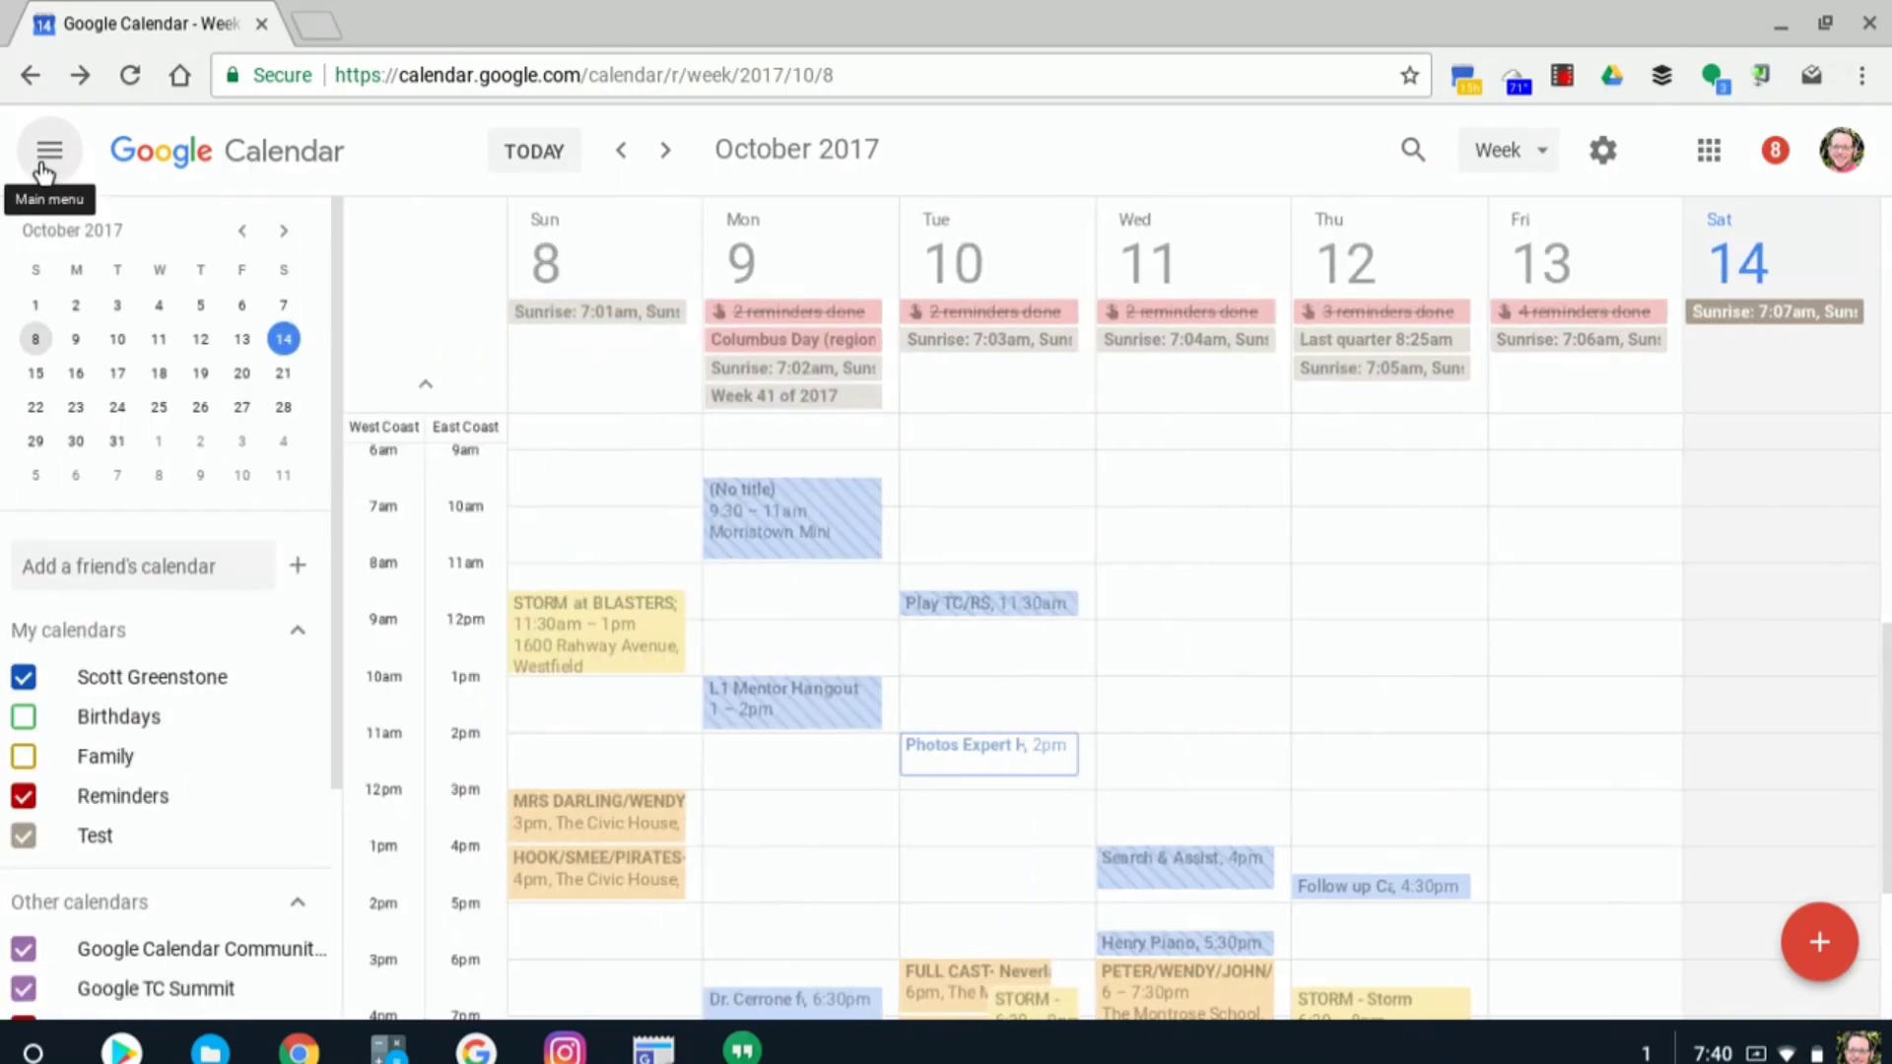
scroll(1265, 431, "down", 3)
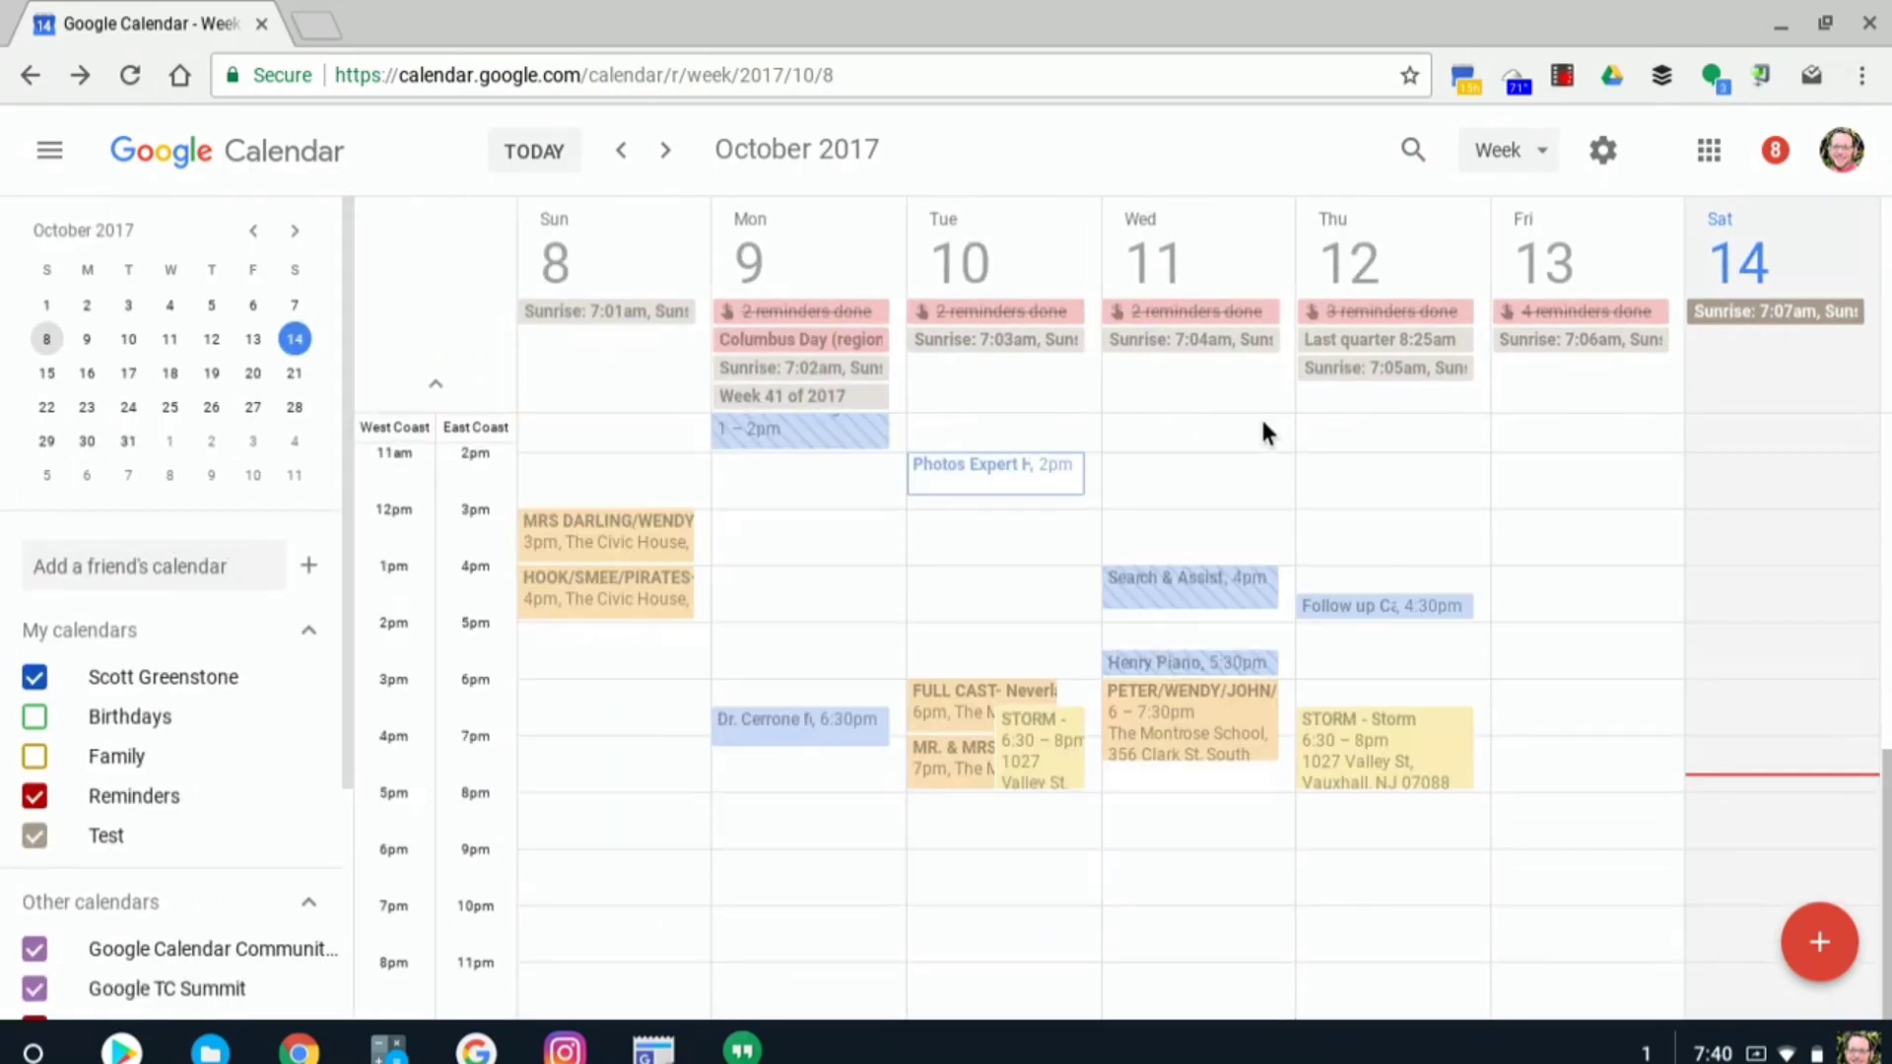
scroll(1265, 432, "up", 6)
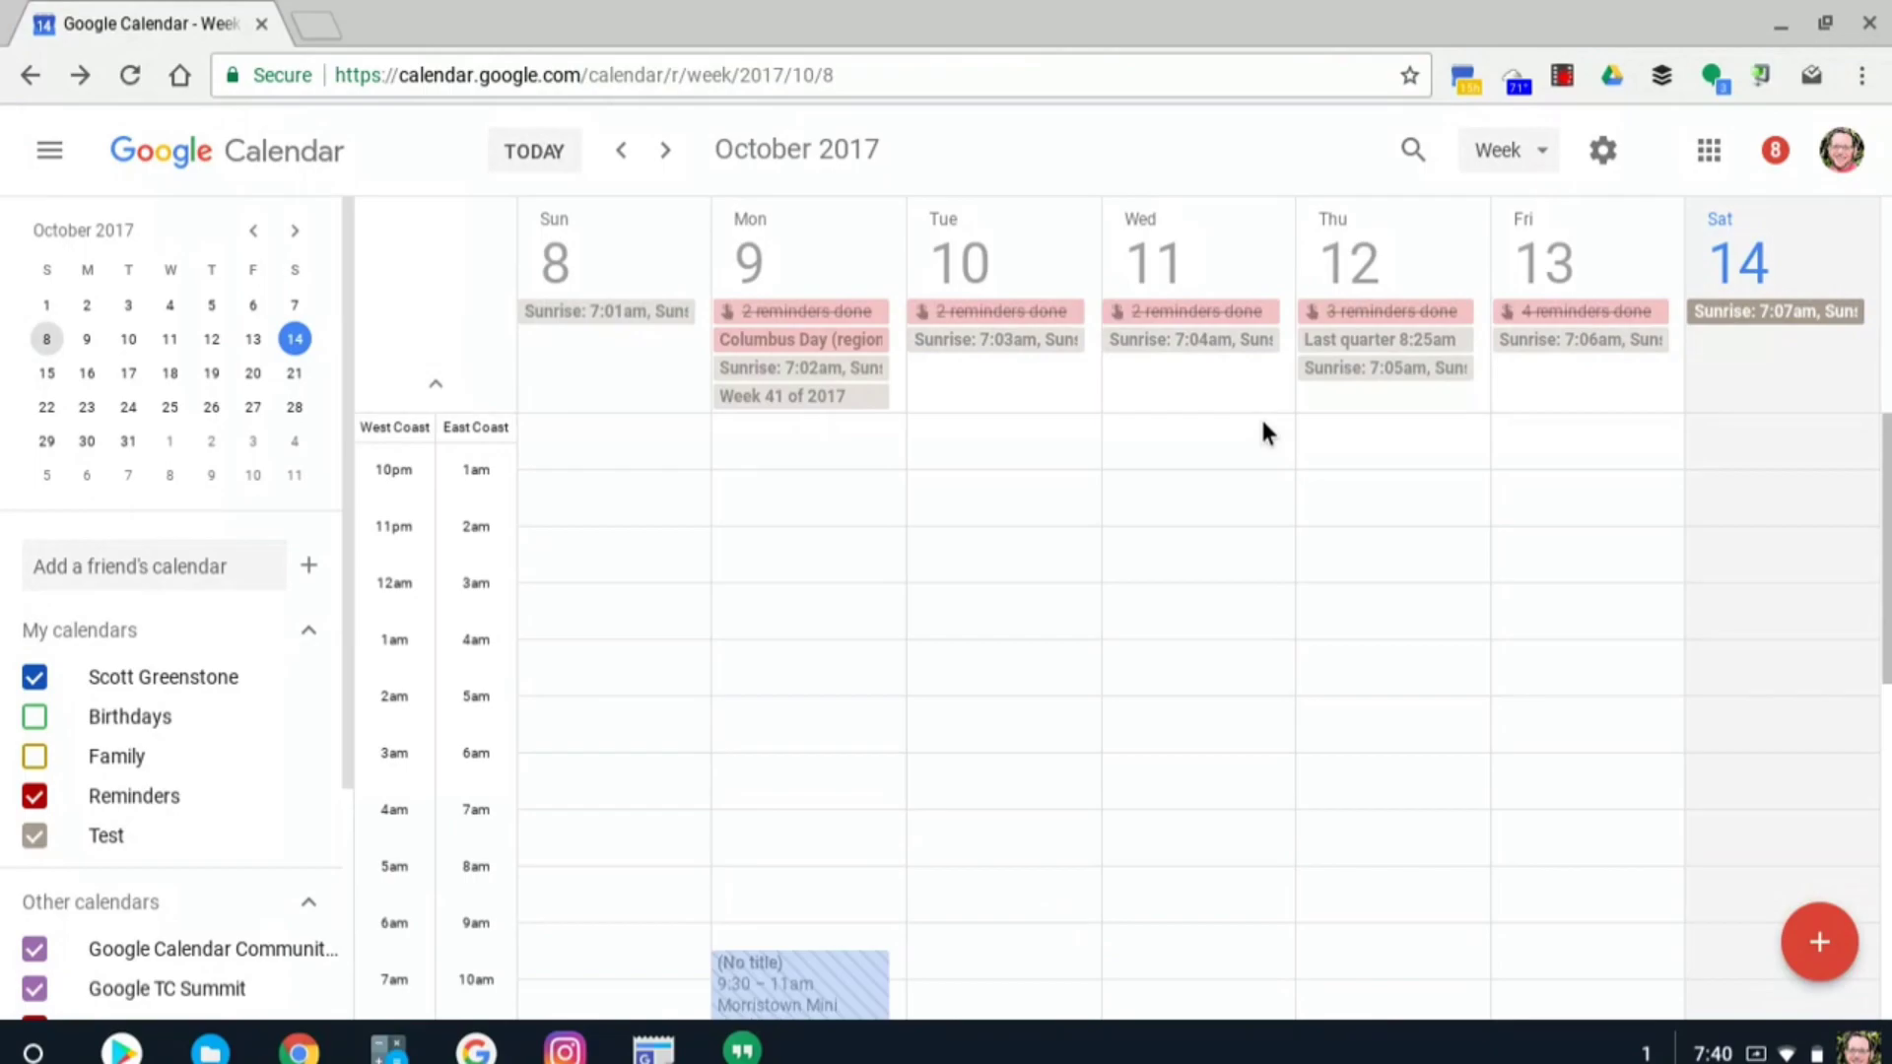
scroll(1265, 432, "down", 4)
scroll(1265, 432, "up", 1)
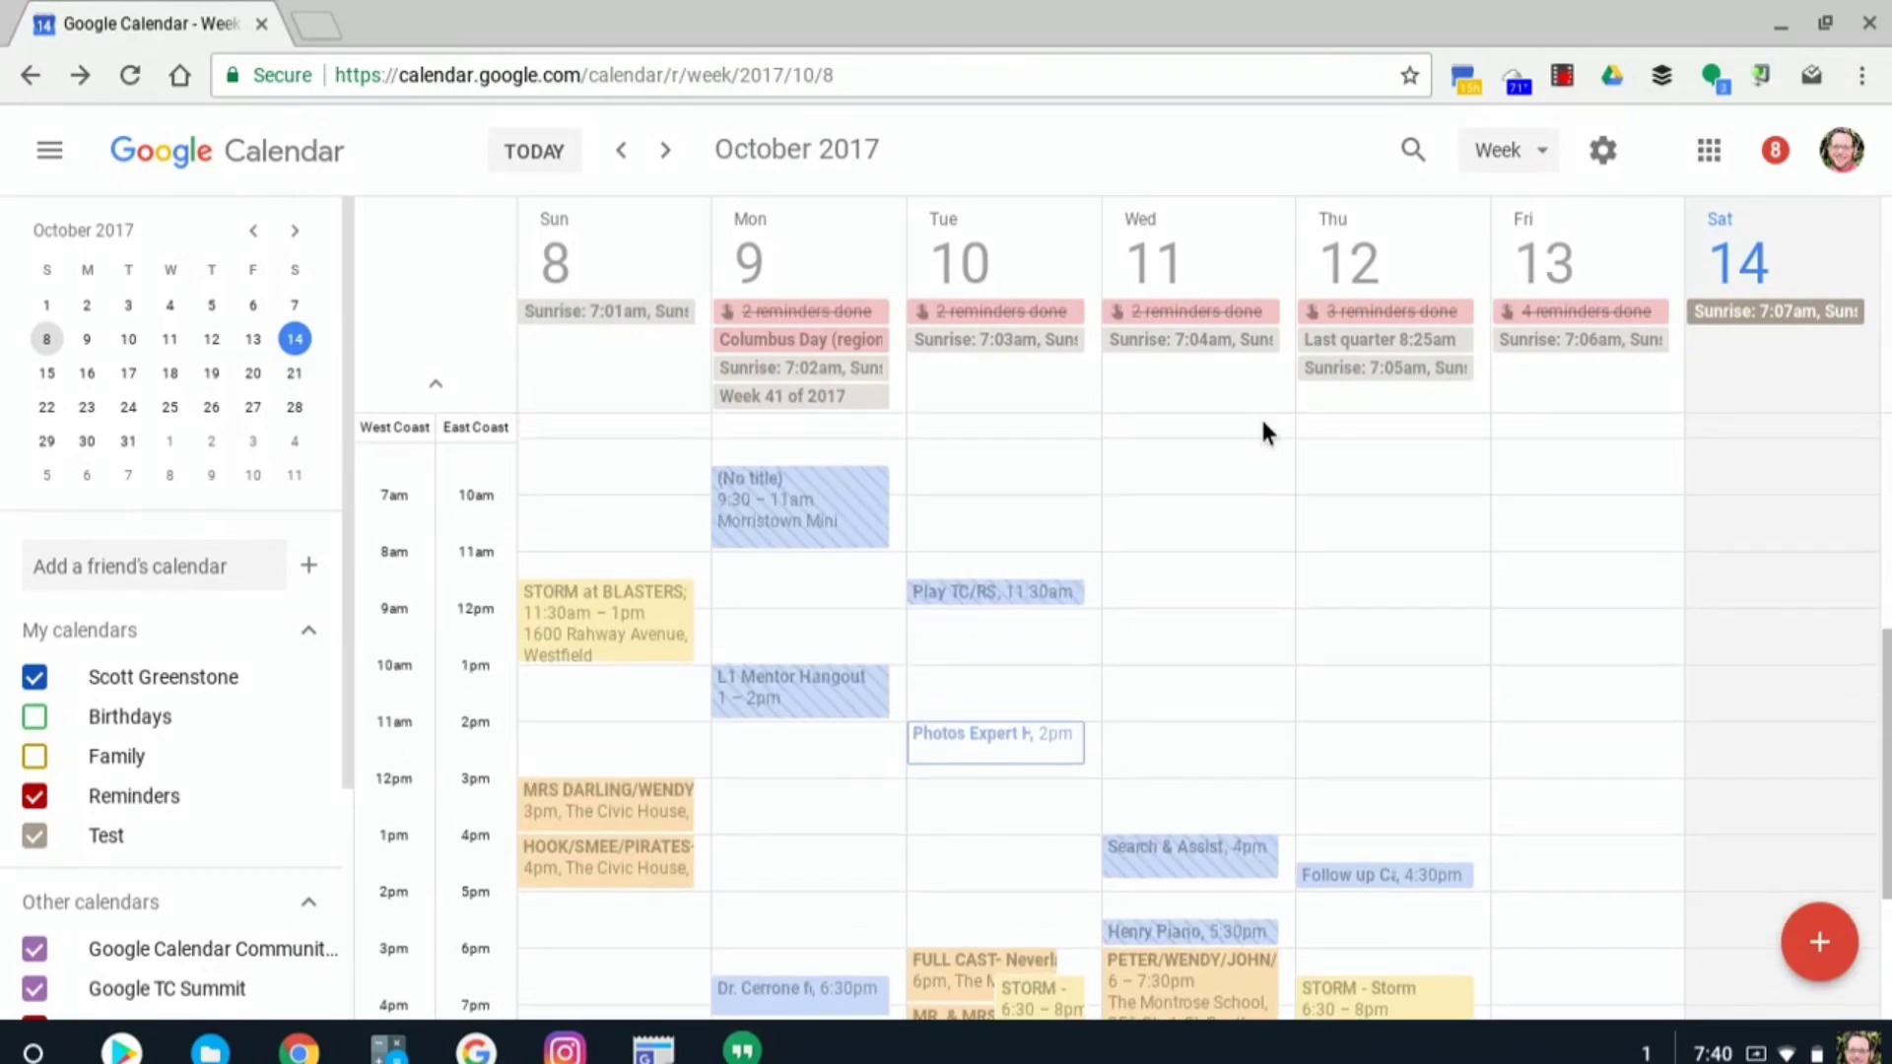